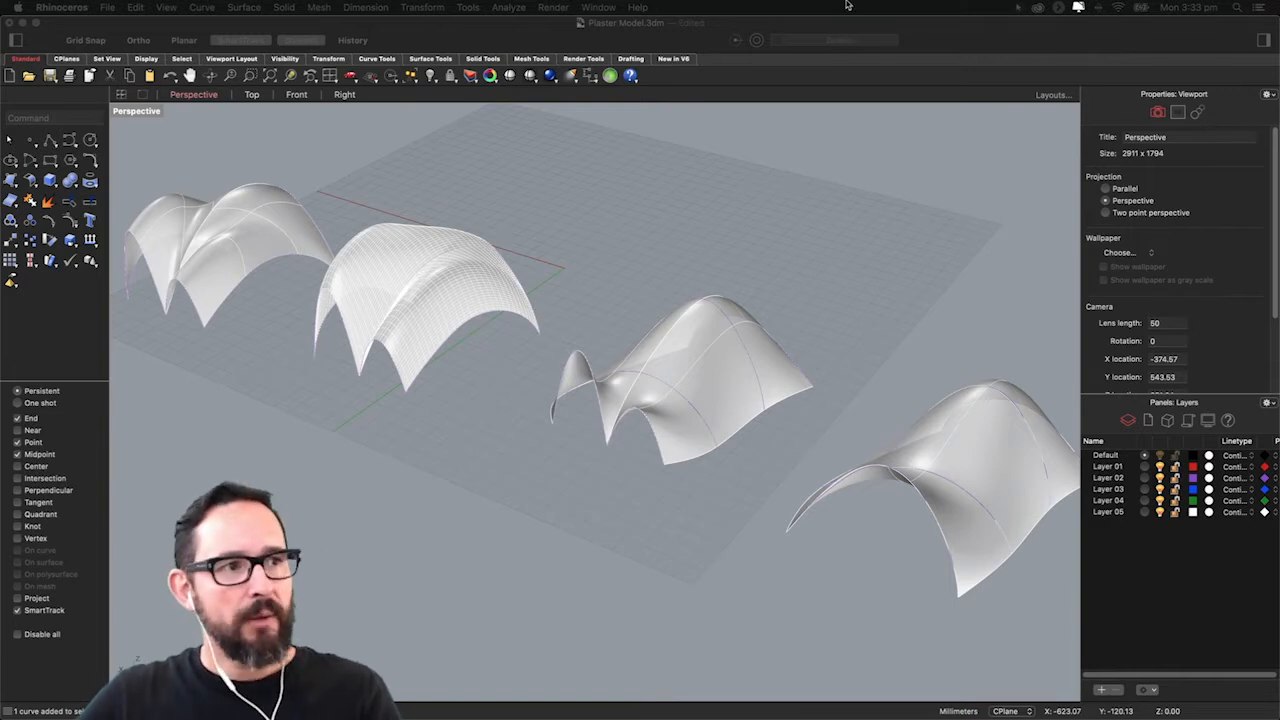
Step: Bring up the curve tools for drawing
click(382, 63)
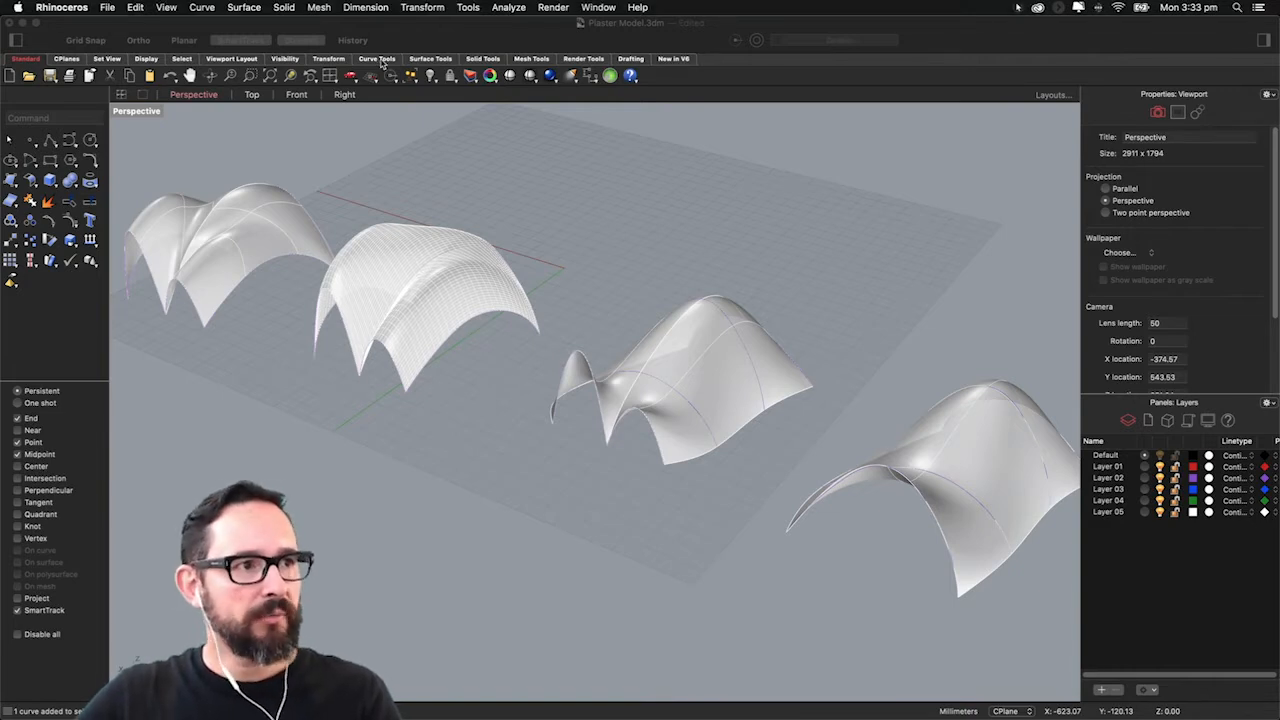
click(377, 59)
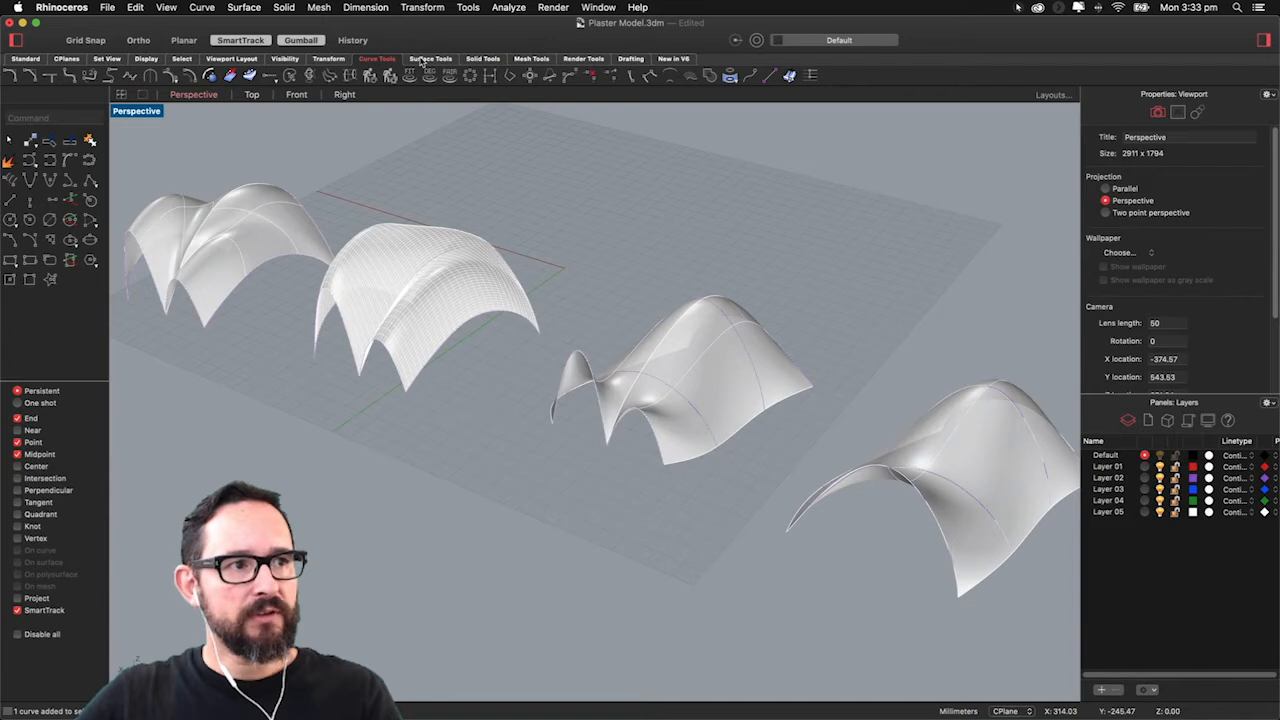
click(421, 59)
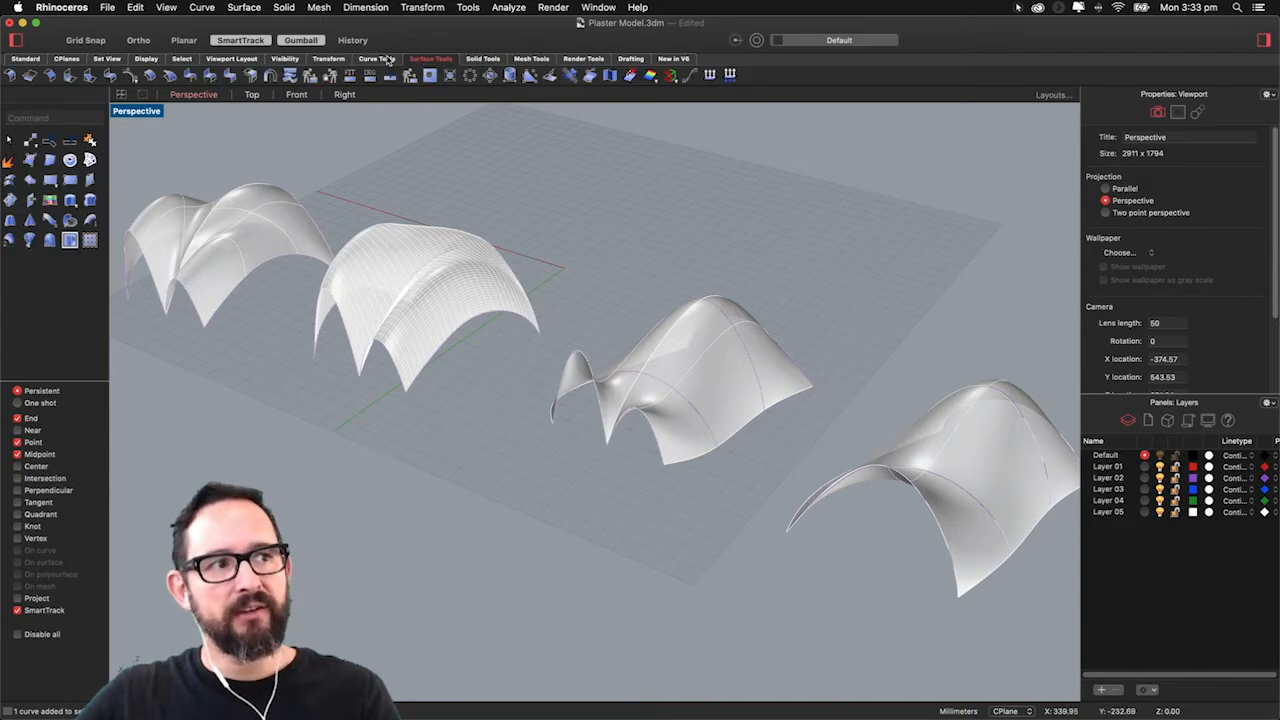
click(377, 59)
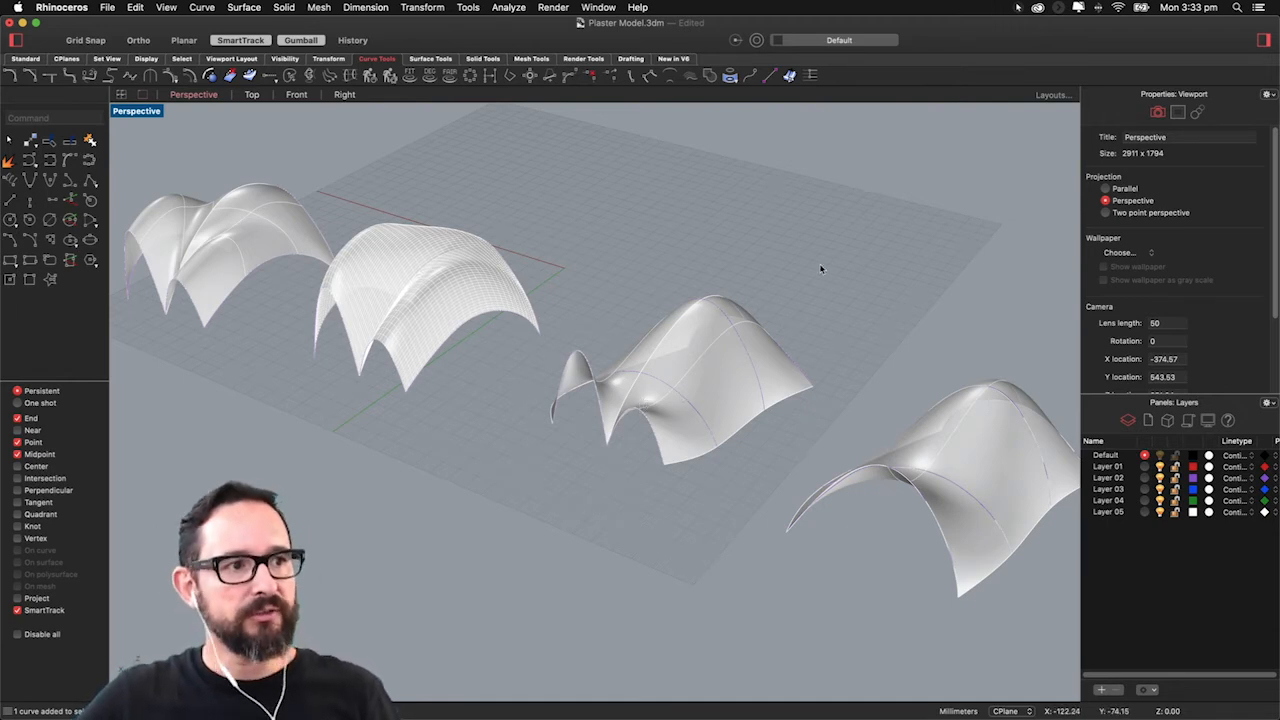
Step: Turn off Layer 05 and Layer 02 and switch to the four-viewport layout, framing the origin in the Top view
click(1158, 512)
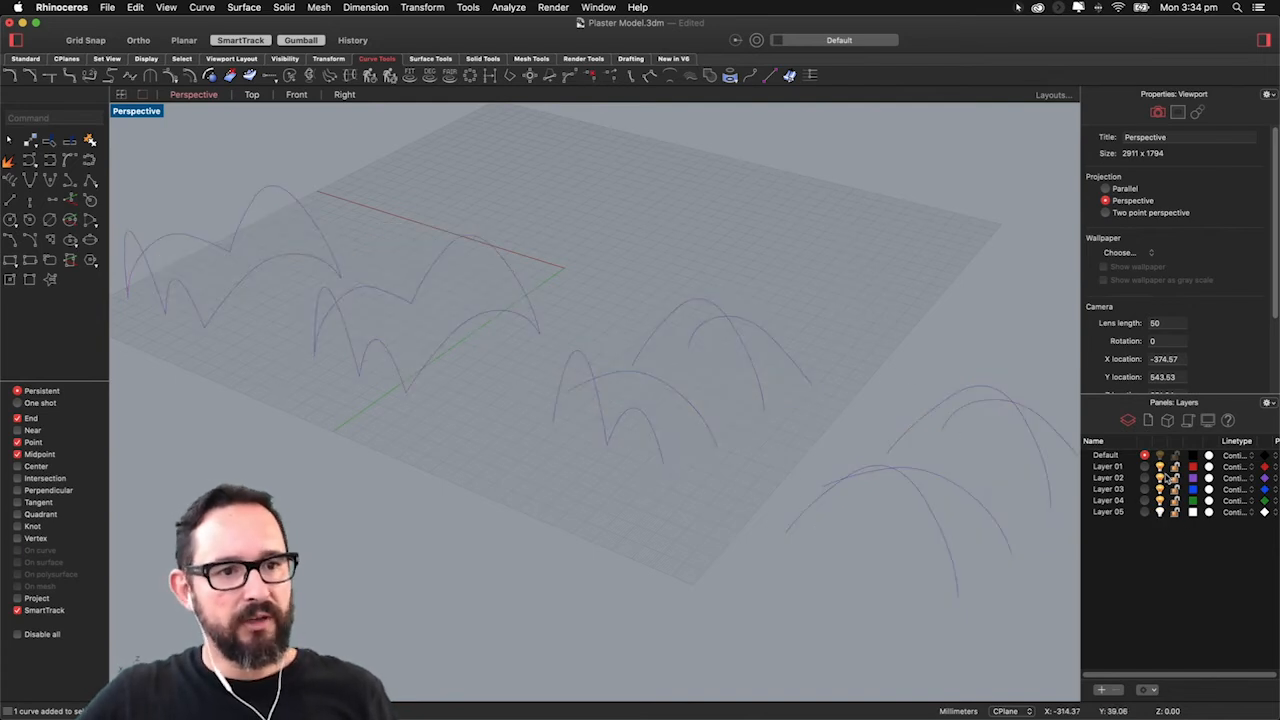
click(1160, 479)
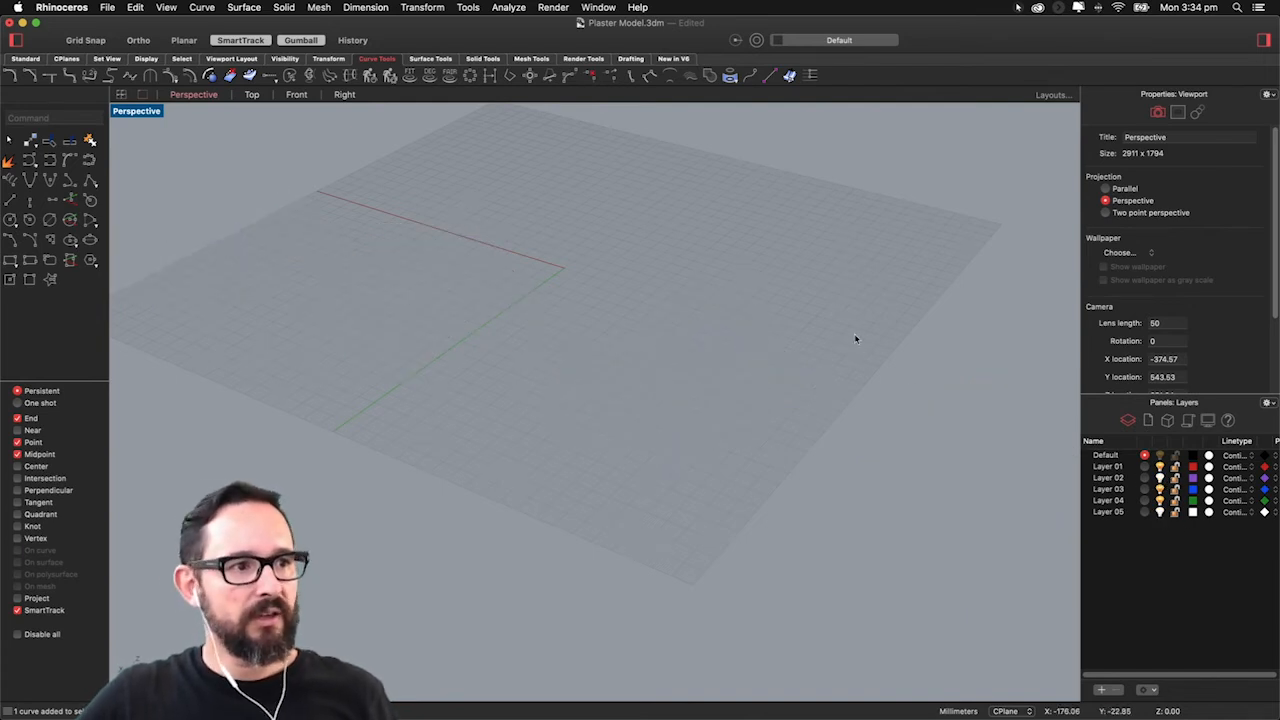
right_drag(736, 267, 545, 300)
right_drag(650, 395, 600, 290)
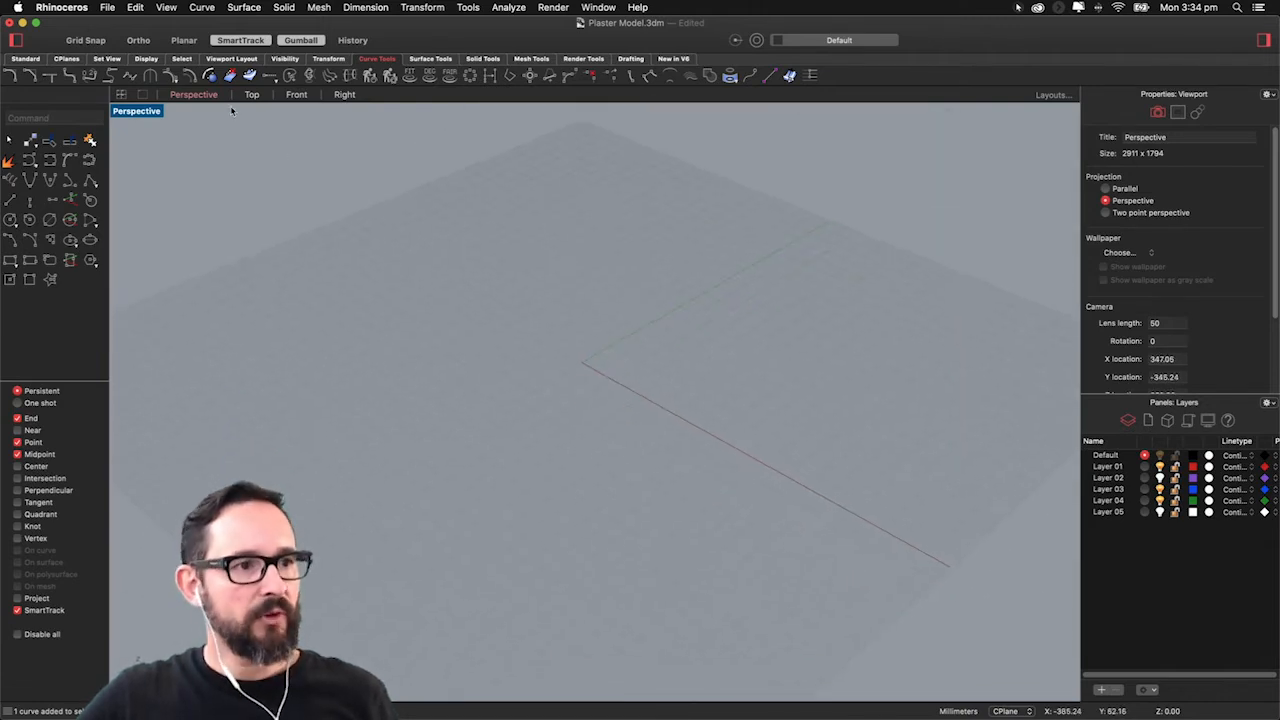
double_click(143, 110)
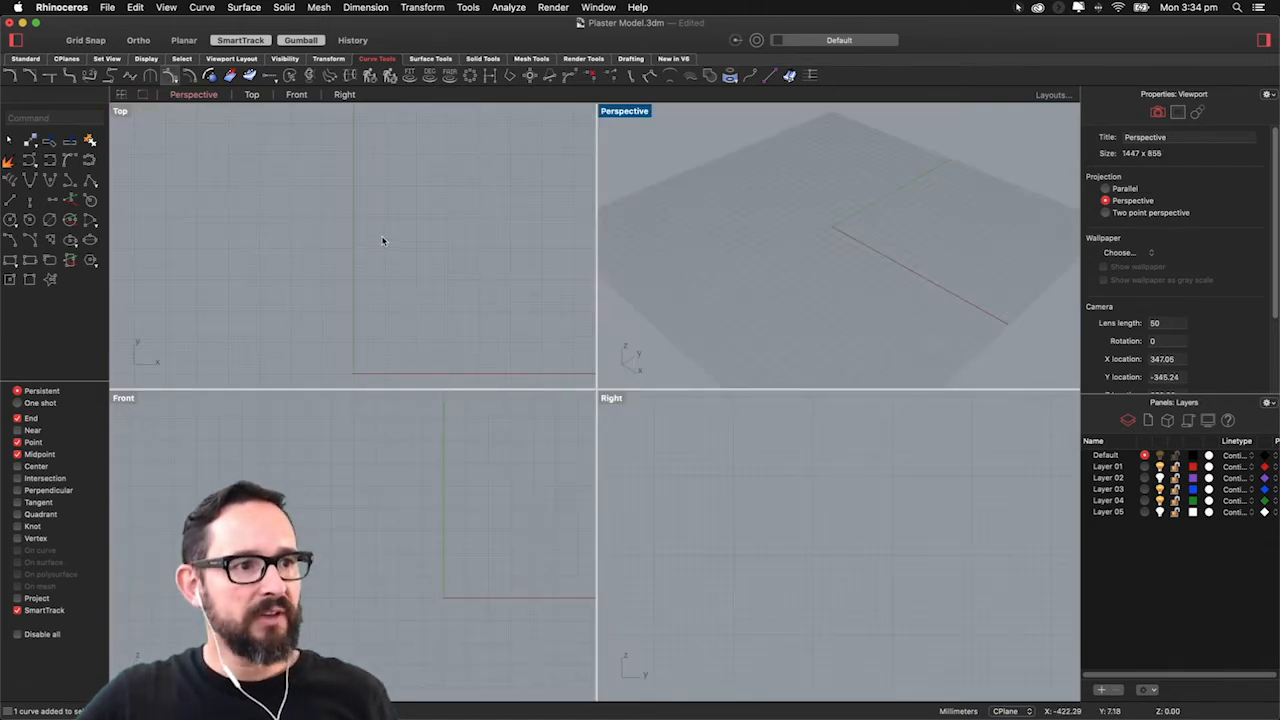
right_drag(379, 257, 347, 209)
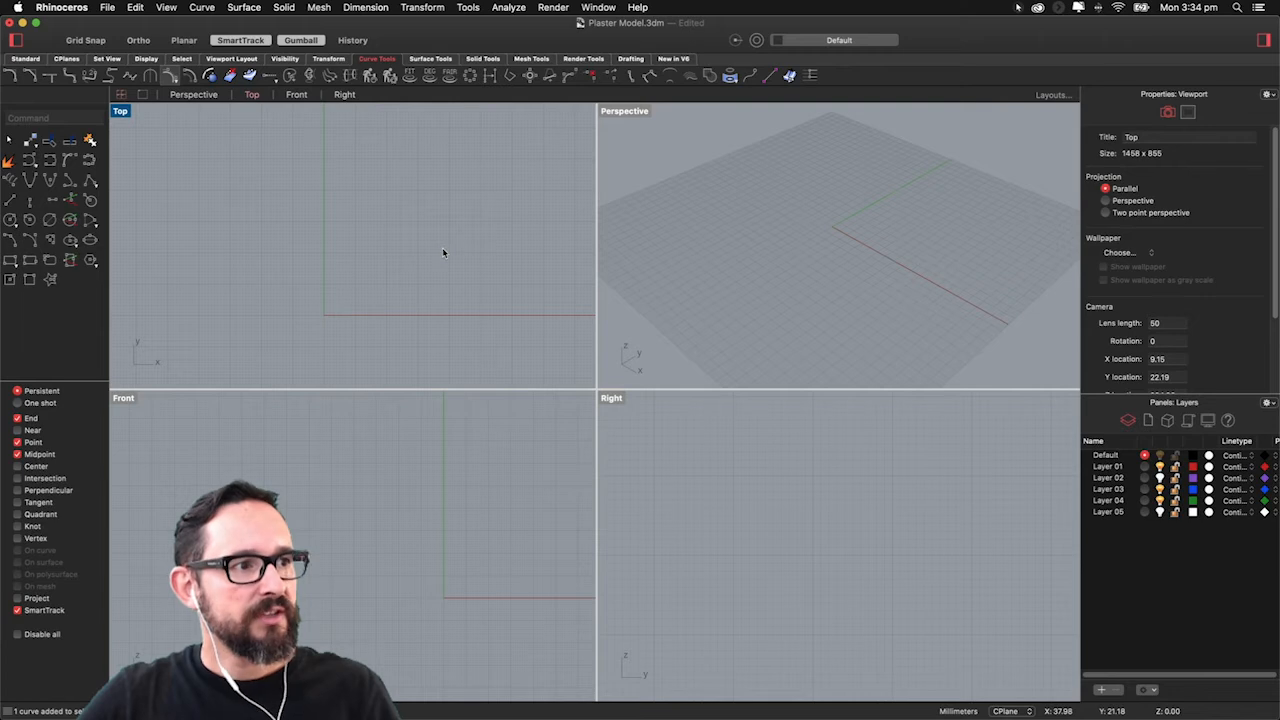
Step: Draw a degree 3 control-point curve with four alternating points near the origin in the Top view
click(34, 163)
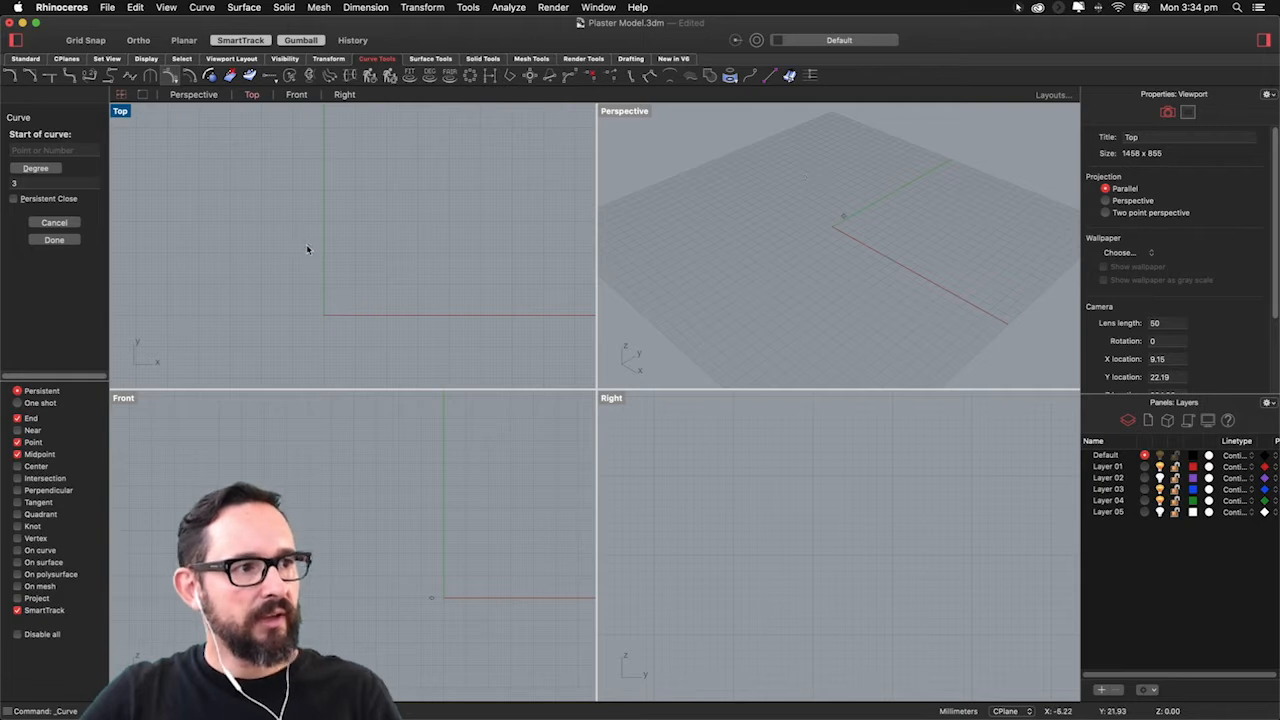
click(328, 180)
click(358, 298)
click(406, 192)
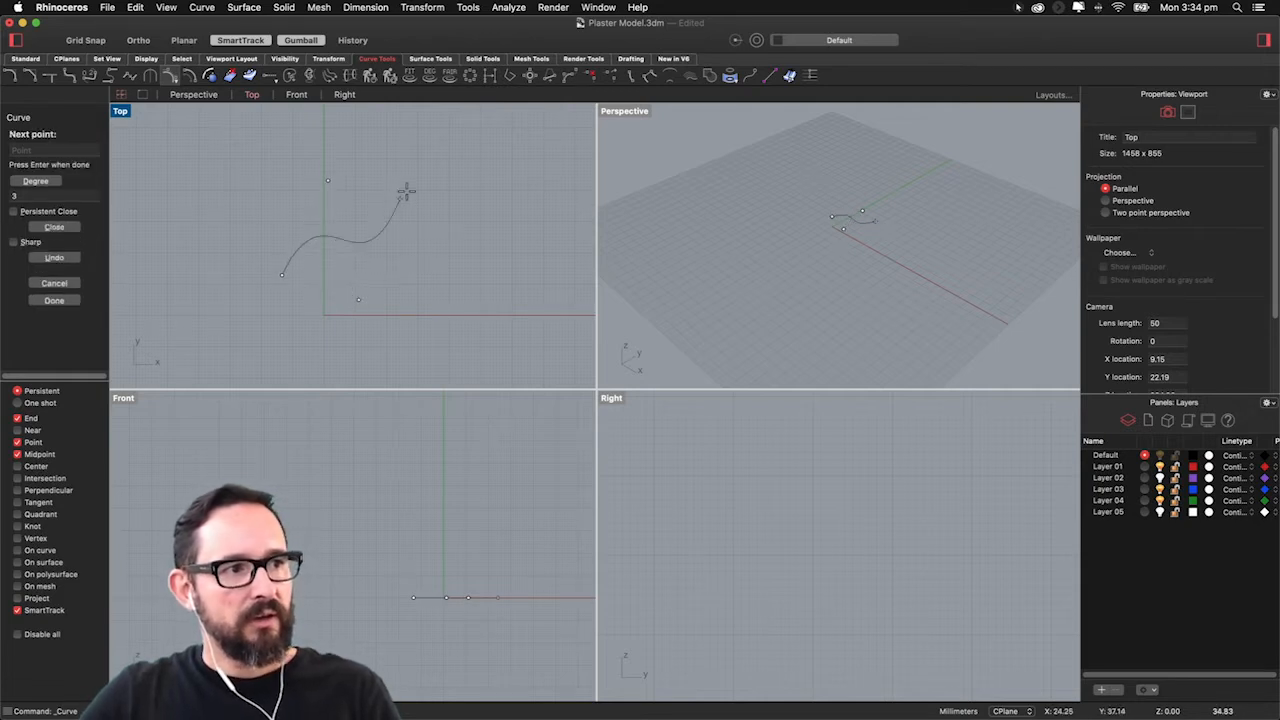
key(Return)
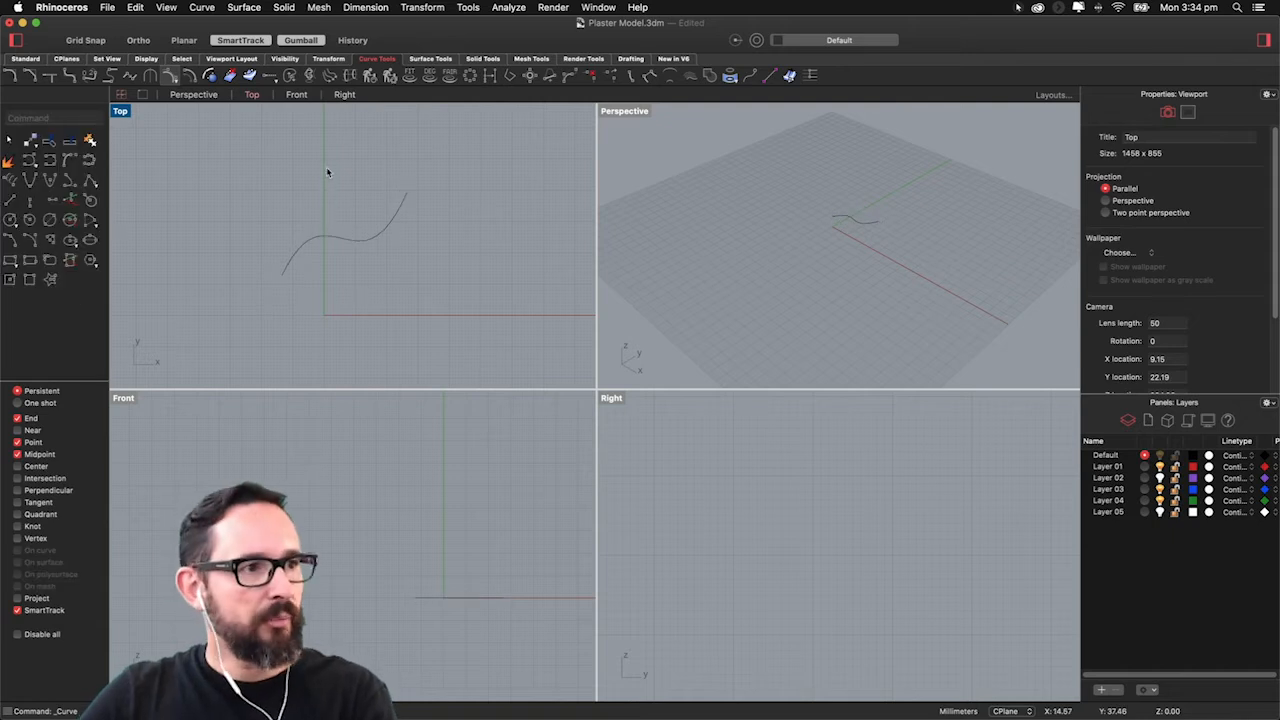
Step: Move the curve's lowest control point upward to flatten its dip
click(359, 242)
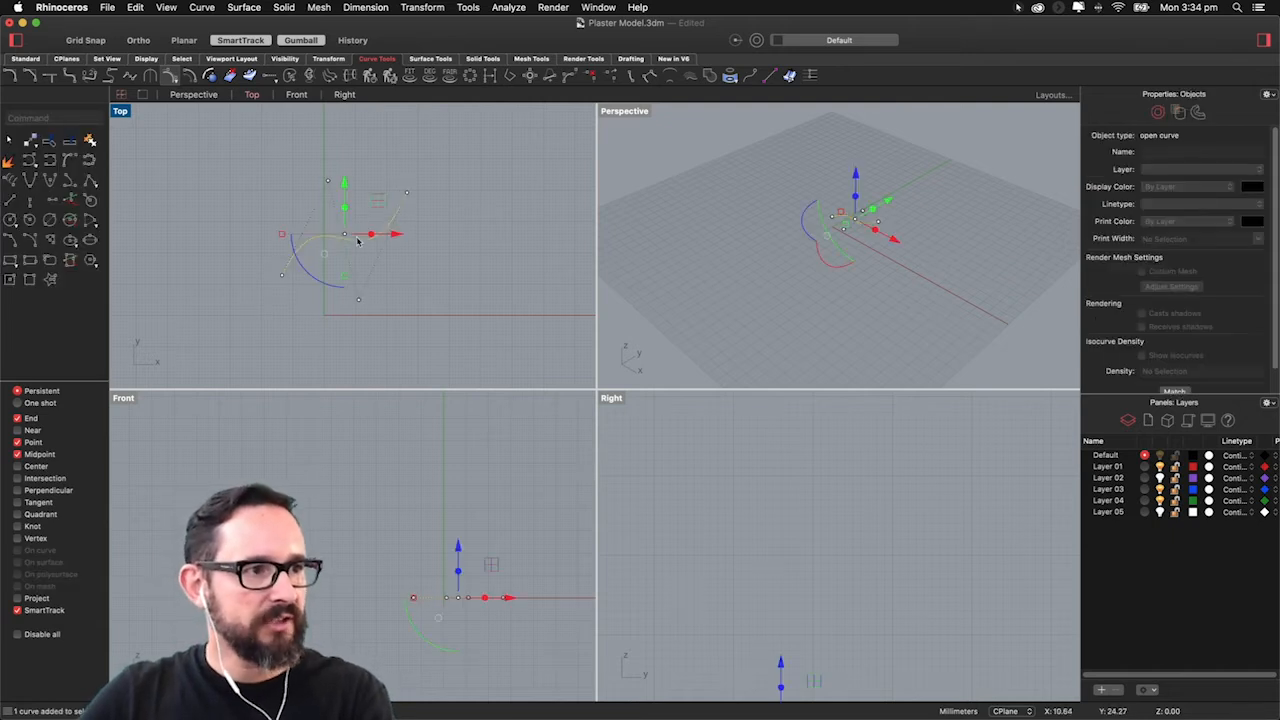
click(359, 301)
drag(358, 248, 360, 200)
key(Escape)
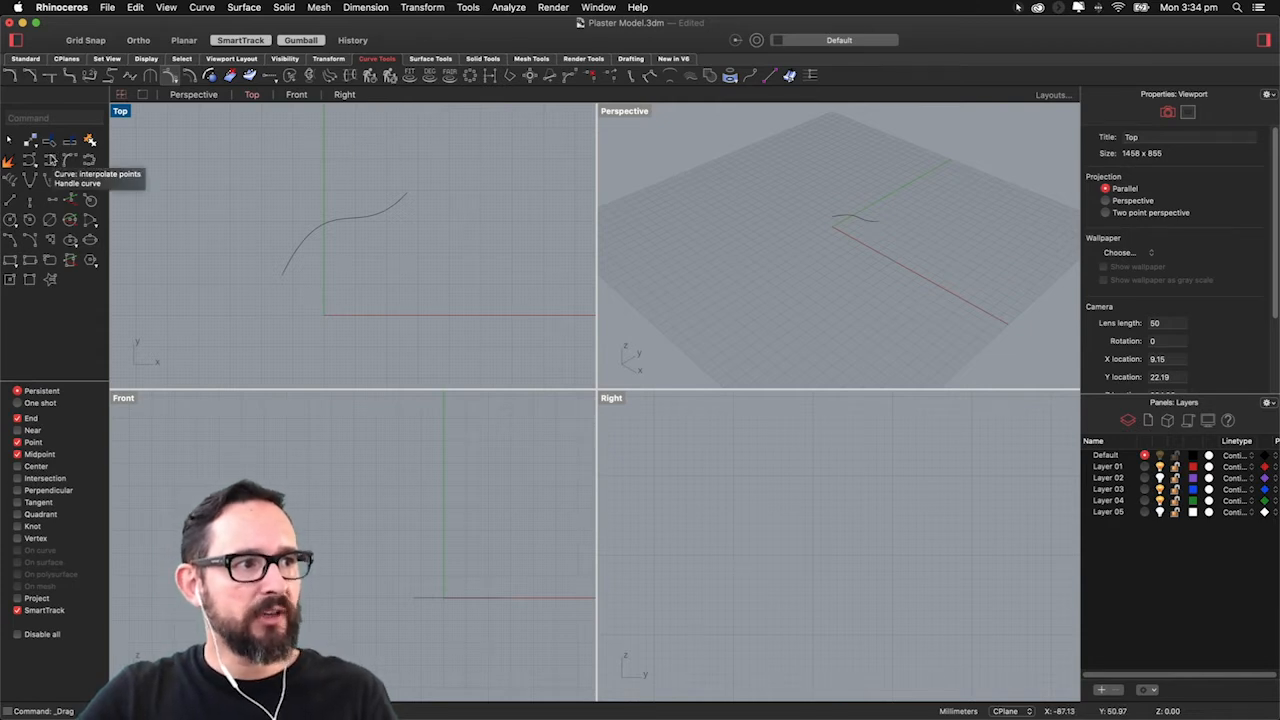
Step: Draw a degree 3 interpolated curve through five points forming two humps beside the first curve in the Top view
click(50, 160)
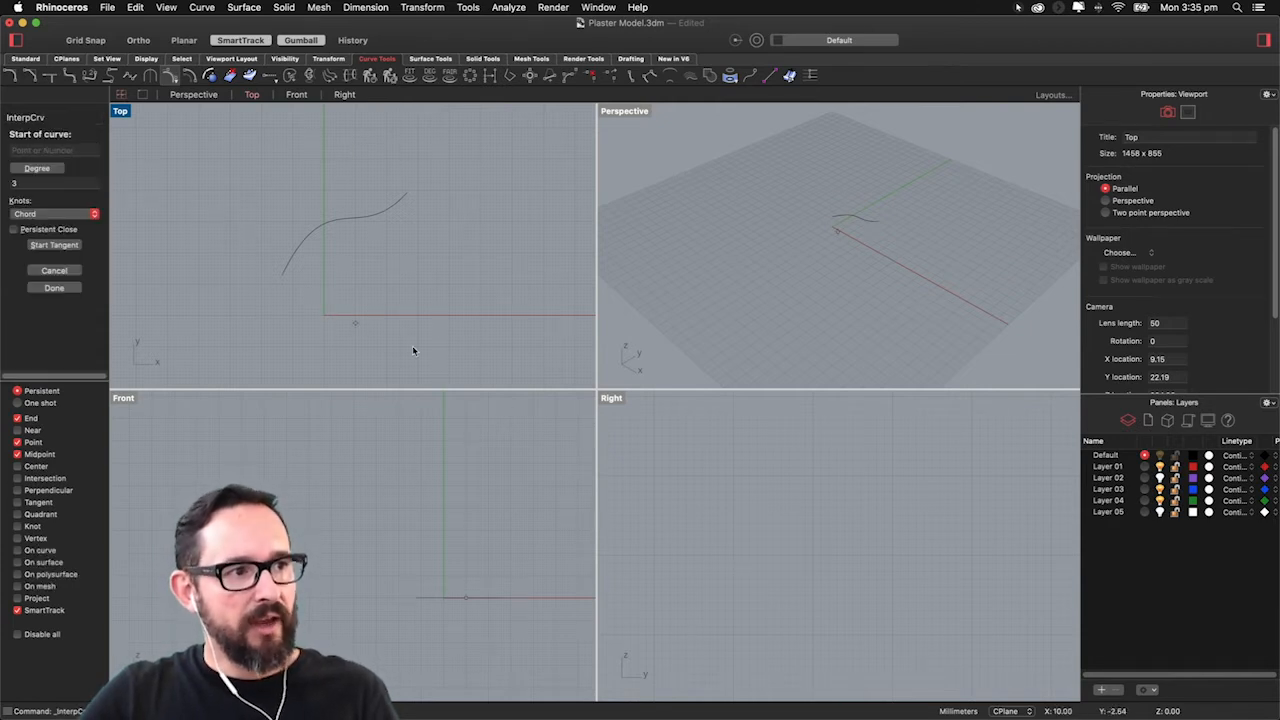
click(381, 334)
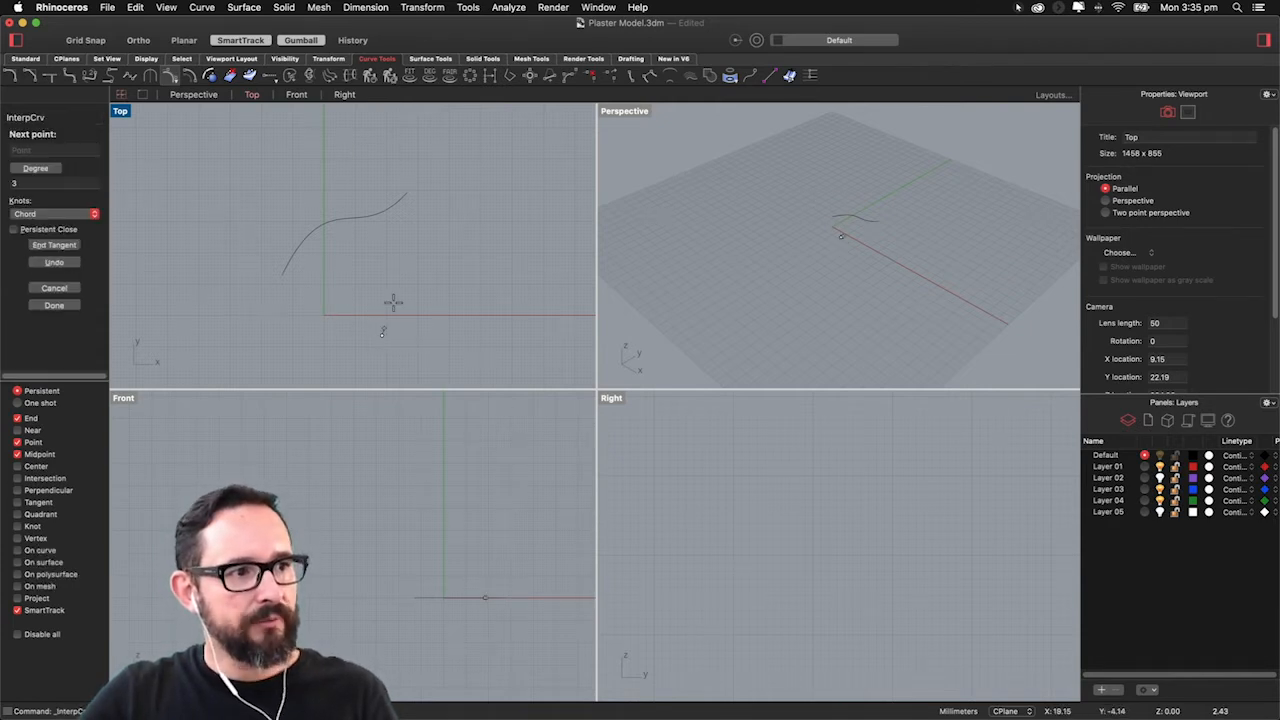
click(416, 246)
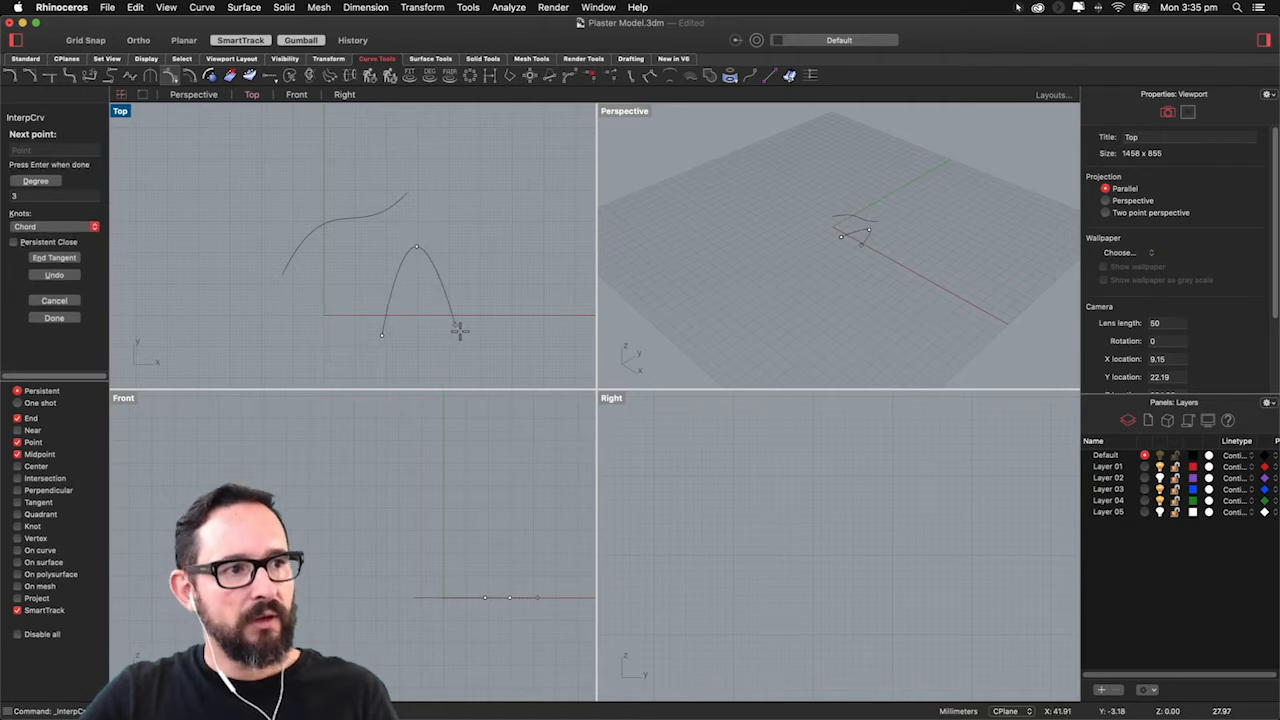
click(460, 331)
click(486, 237)
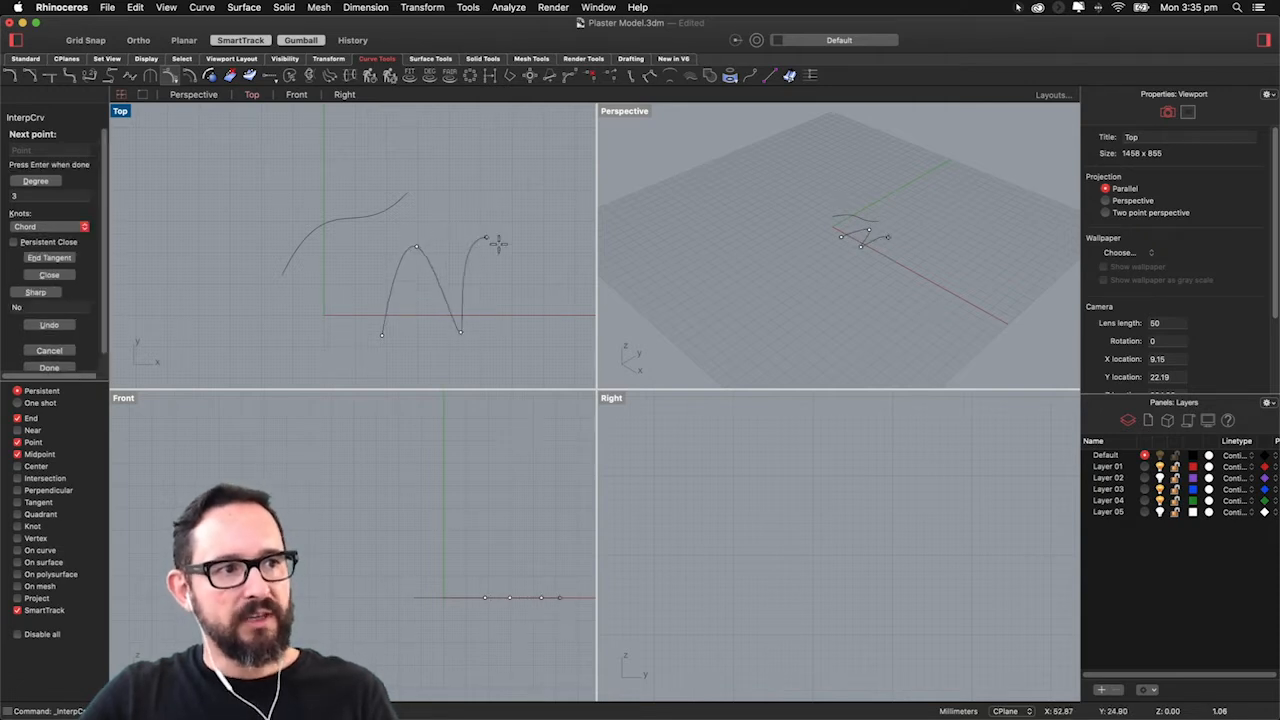
click(519, 323)
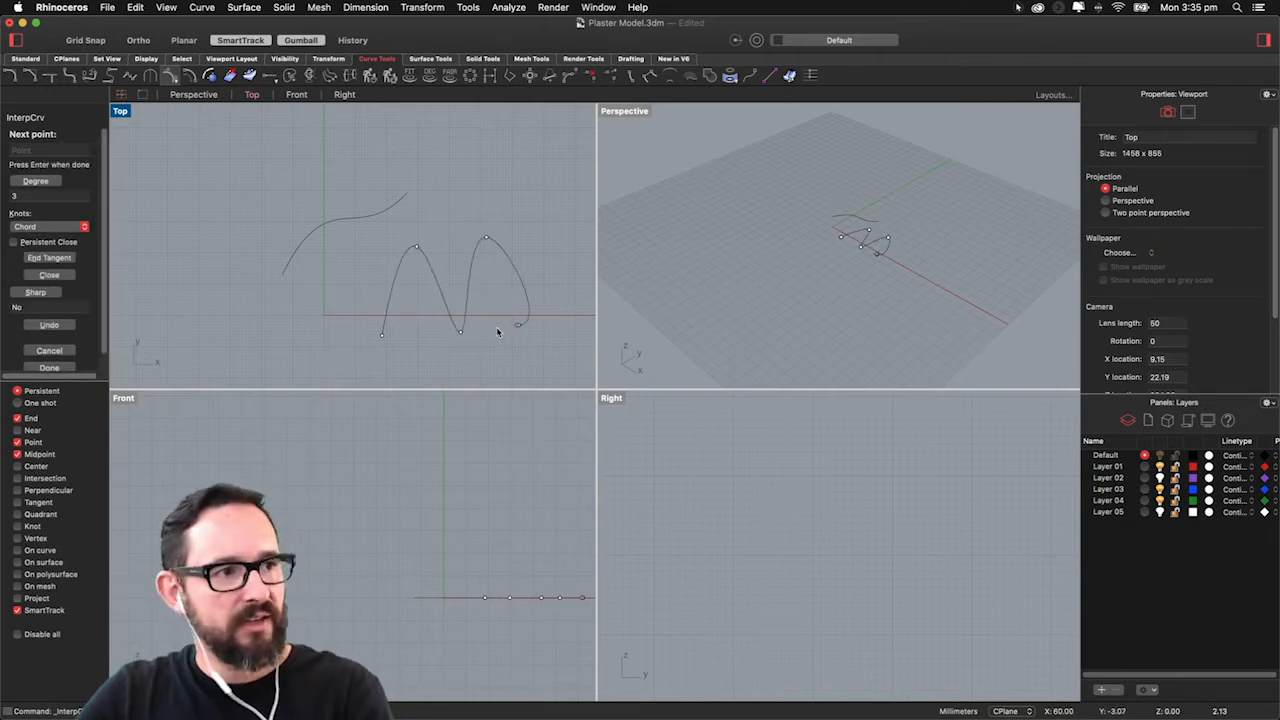
key(Return)
Step: Examine the M-shaped curve's control points, turn on edit points for both curves with EditPtOn, and inspect two of them
click(474, 300)
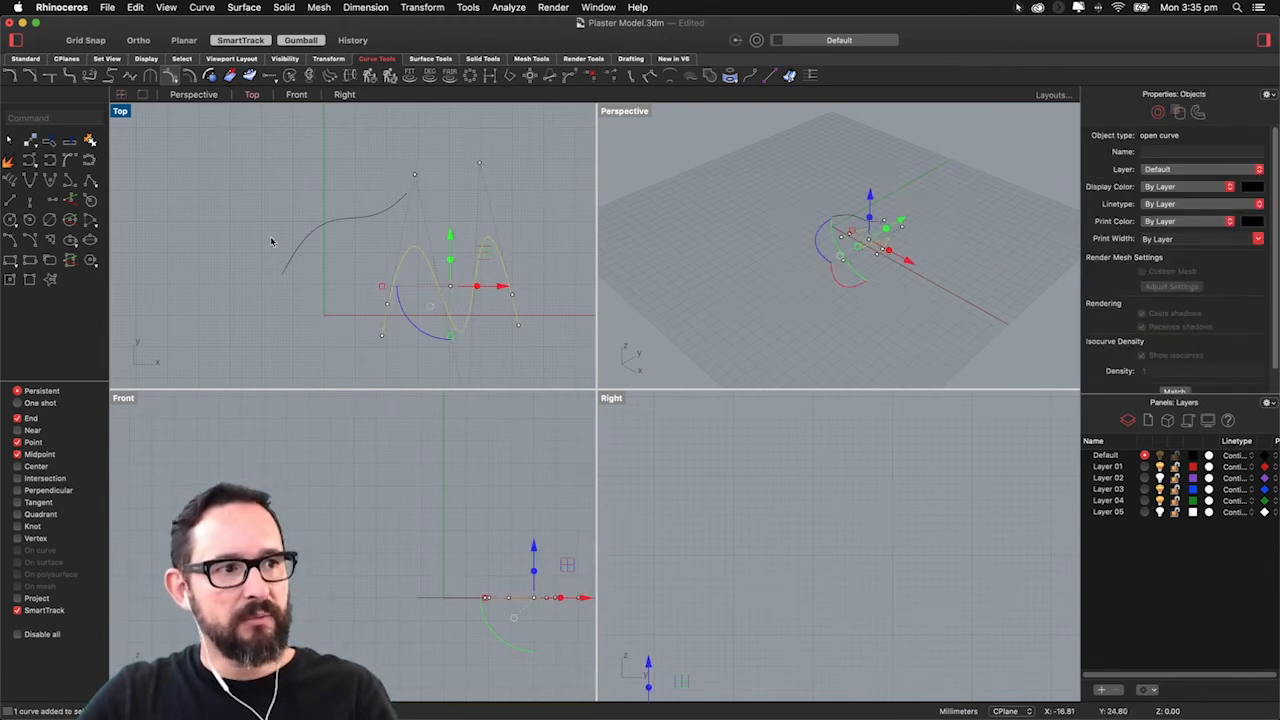
click(545, 157)
drag(546, 157, 277, 360)
text(edit)
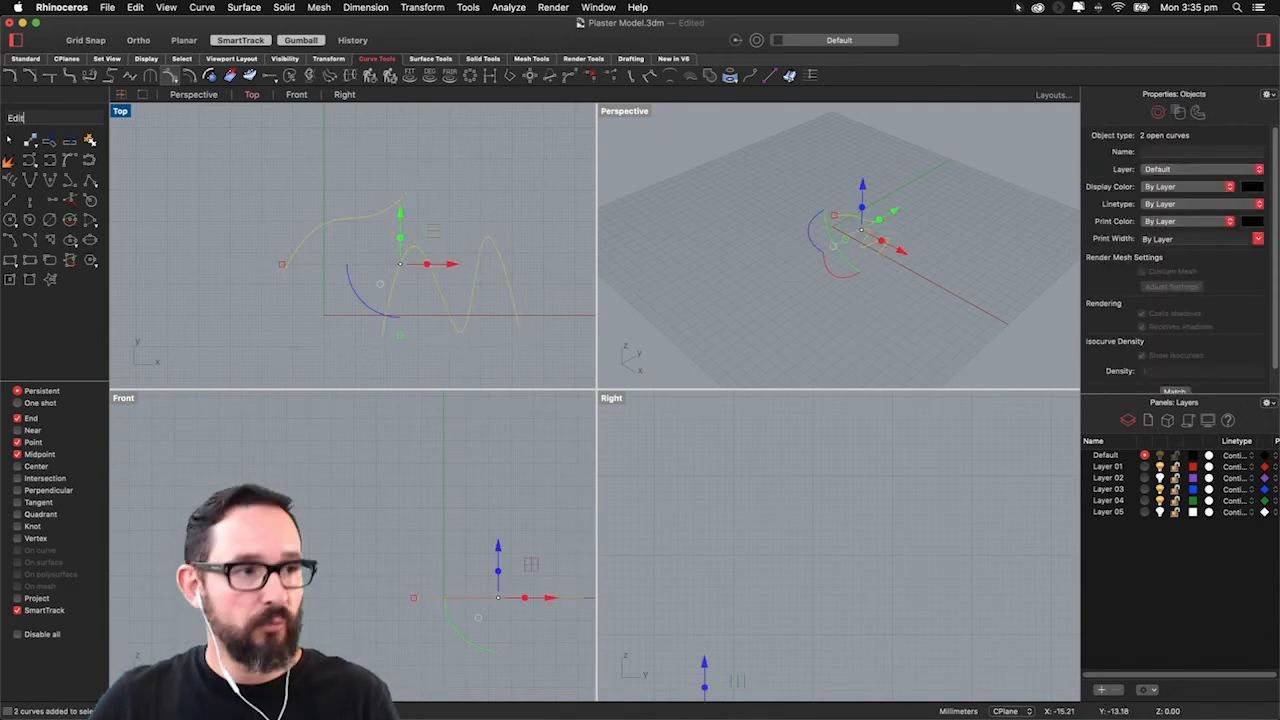
key(Return)
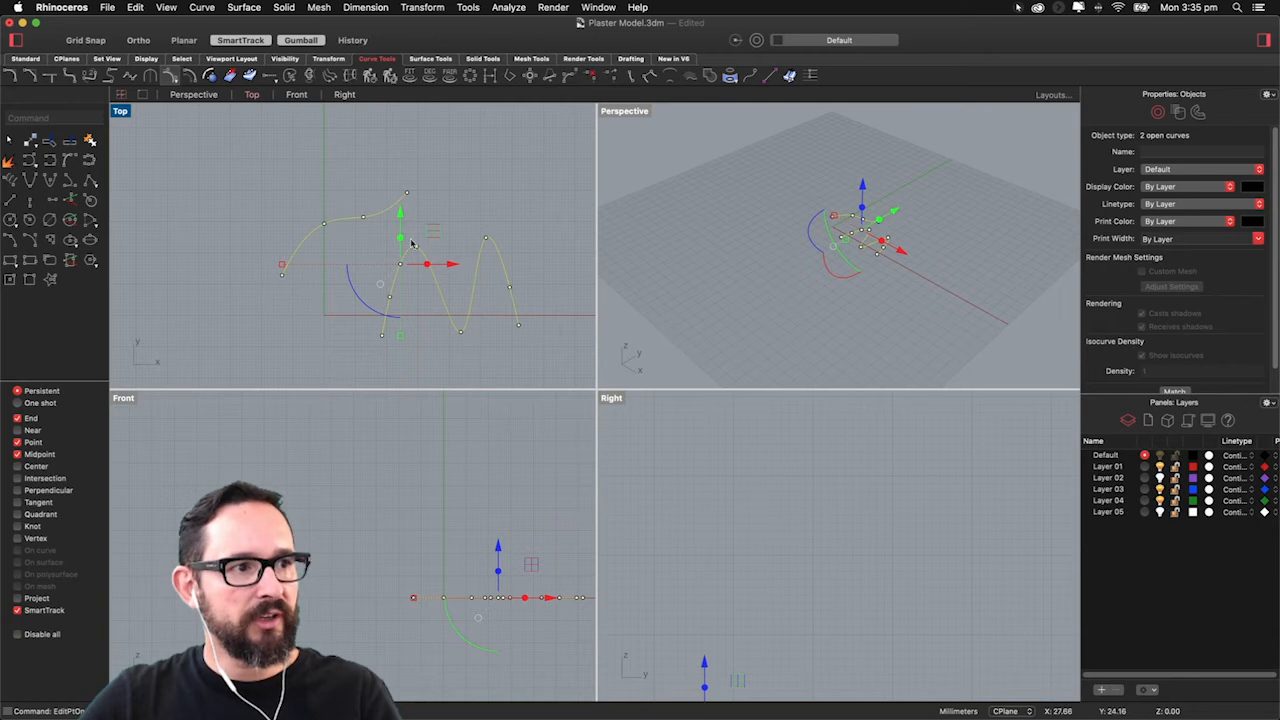
click(322, 223)
click(363, 216)
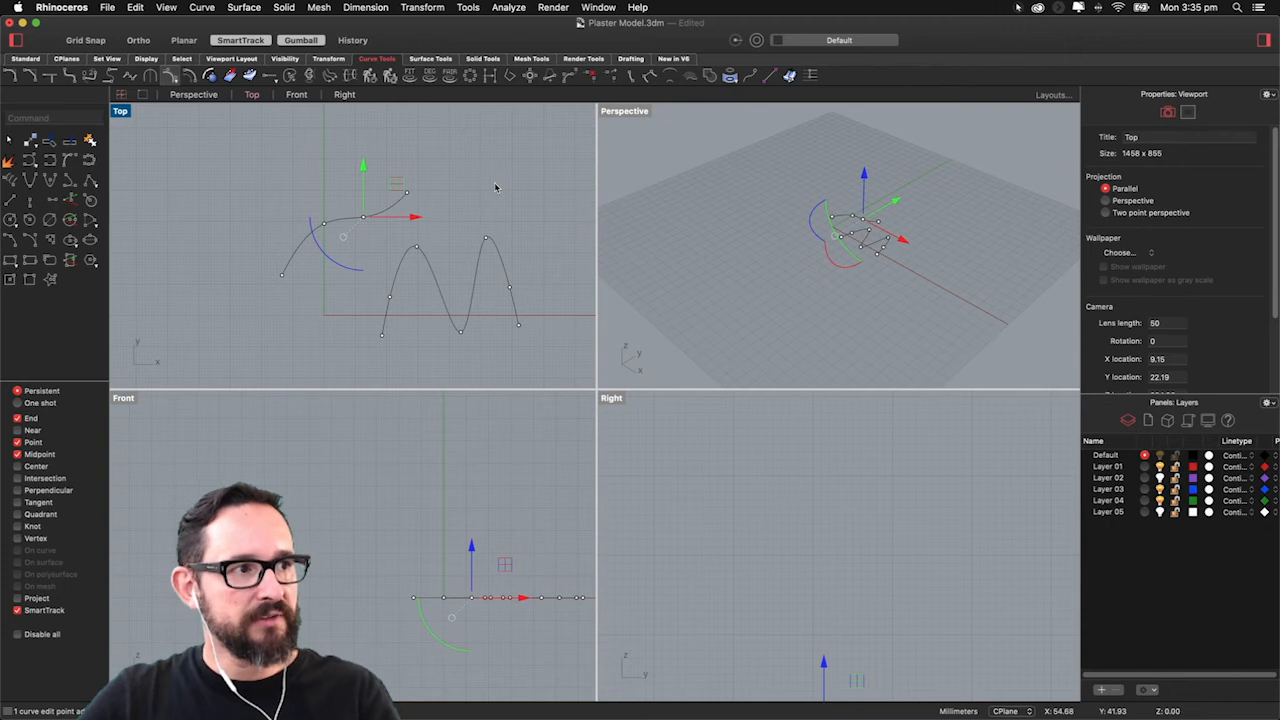
key(Escape)
key(Escape)
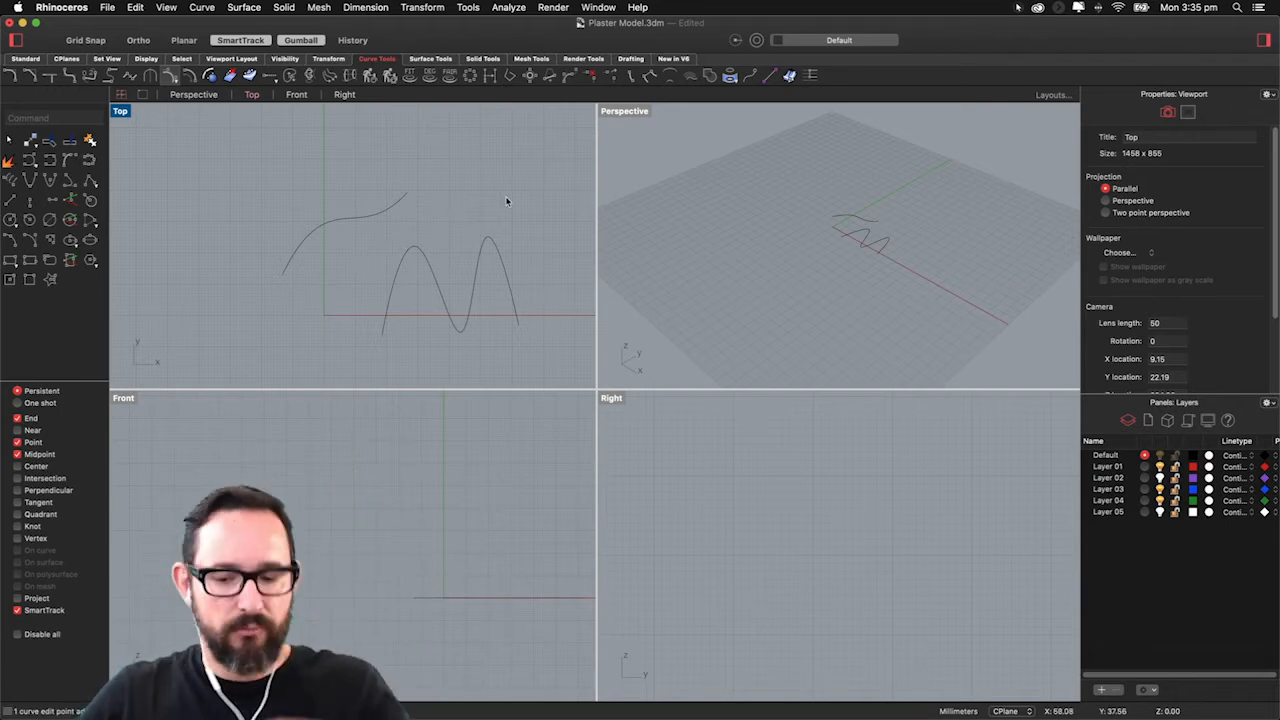
Step: Delete both curves from the Top view
drag(545, 186, 290, 323)
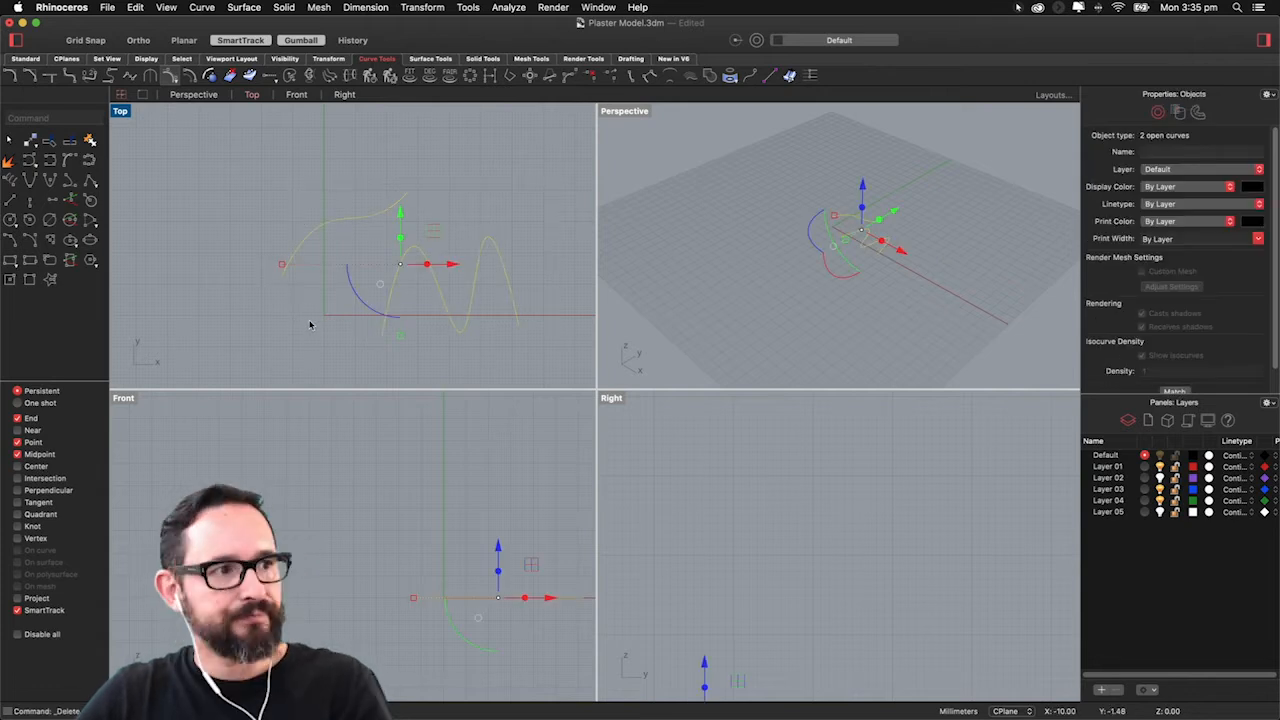
key(Delete)
Step: Draw a five-point interpolated curve in the Front view from about X -10 to X 78, with a tall hump and a lower one
scroll(363, 553, down, 2)
scroll(845, 617, down, 3)
right_drag(792, 672, 763, 641)
right_drag(499, 583, 403, 594)
scroll(308, 597, up, 3)
right_drag(510, 566, 415, 577)
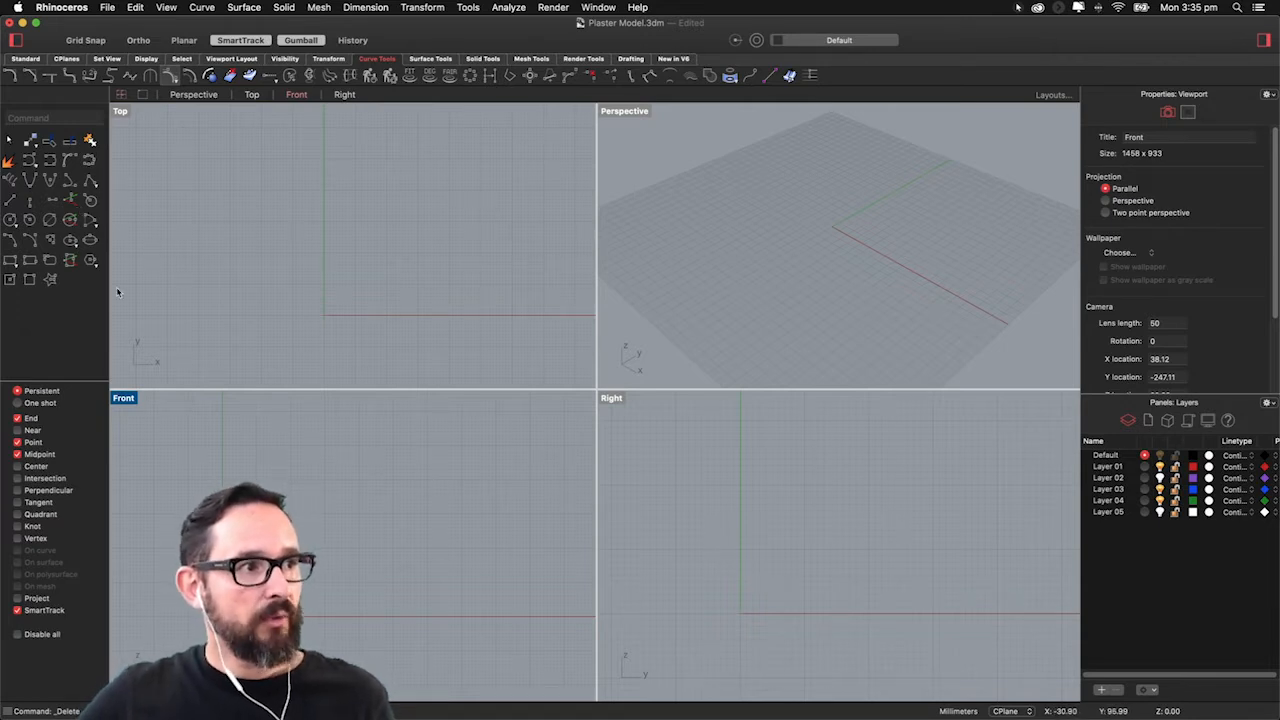
click(50, 164)
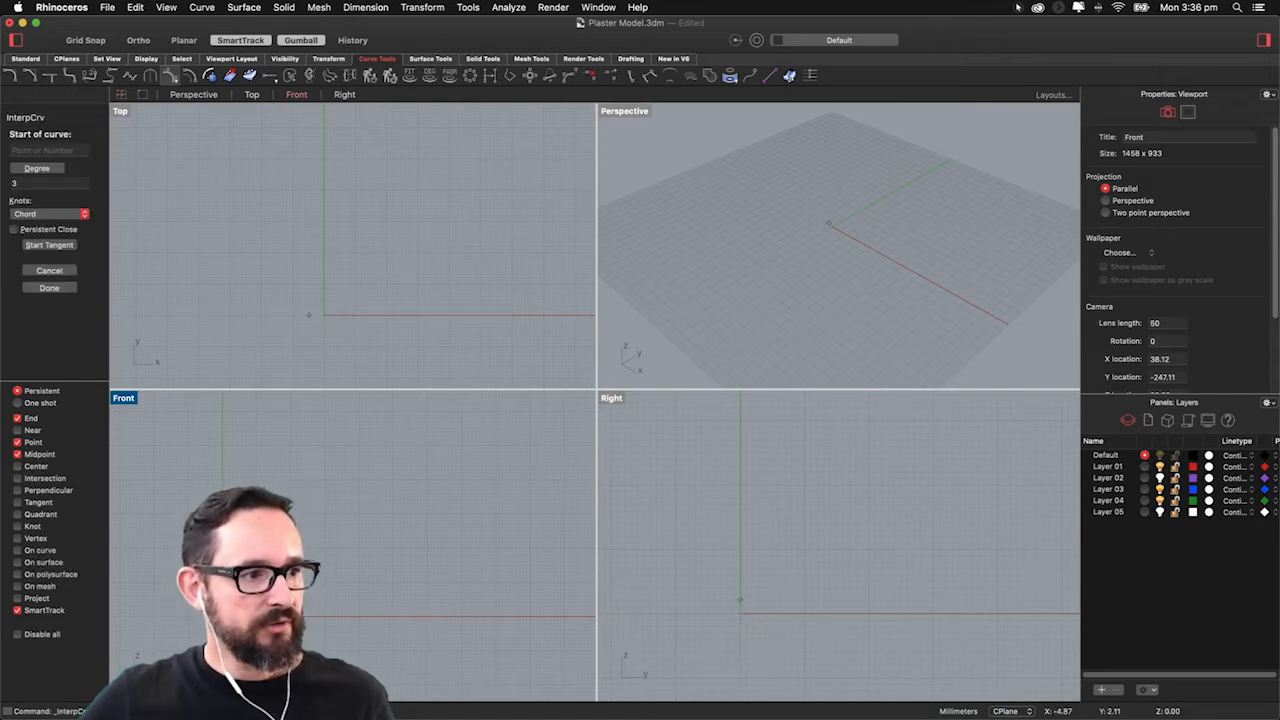
click(187, 614)
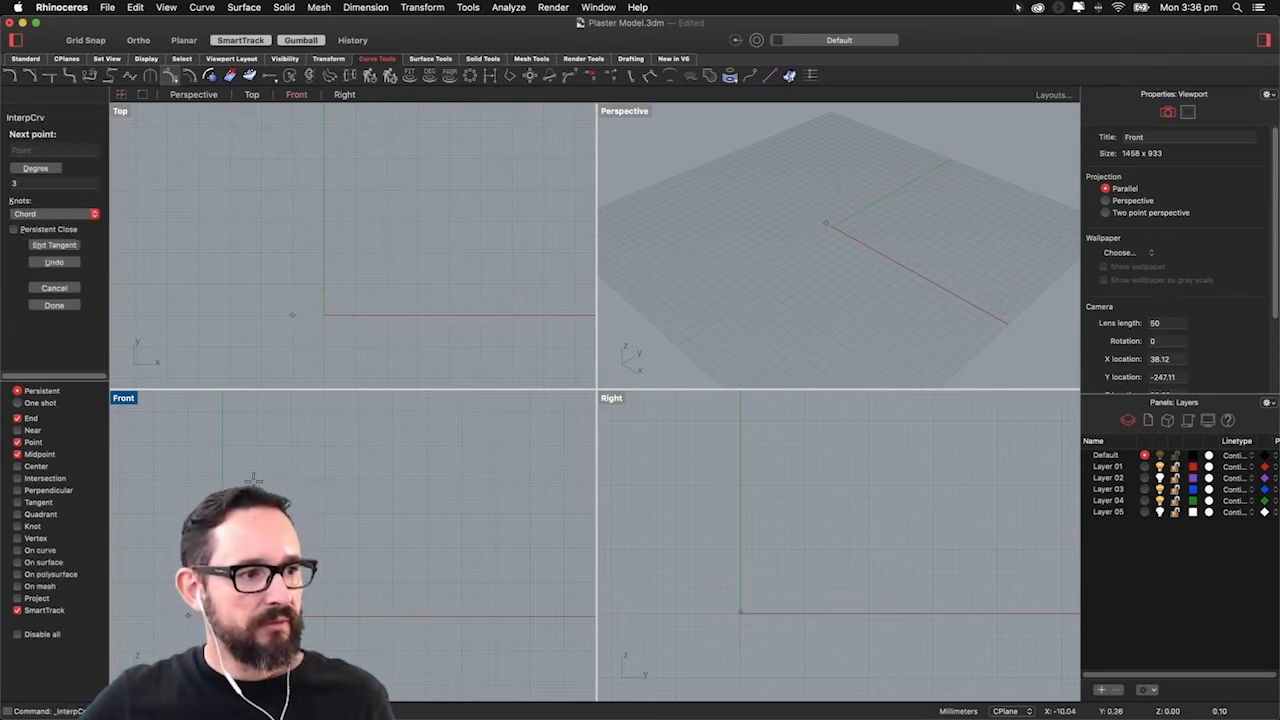
click(265, 442)
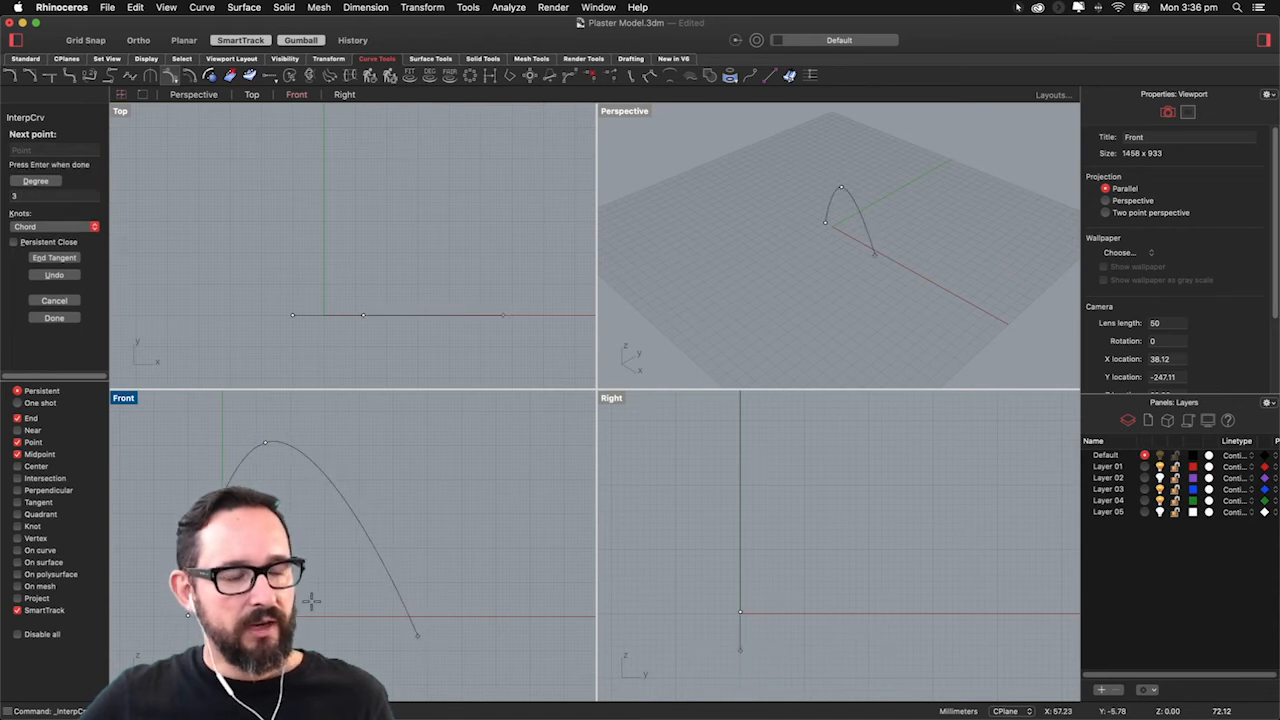
click(362, 607)
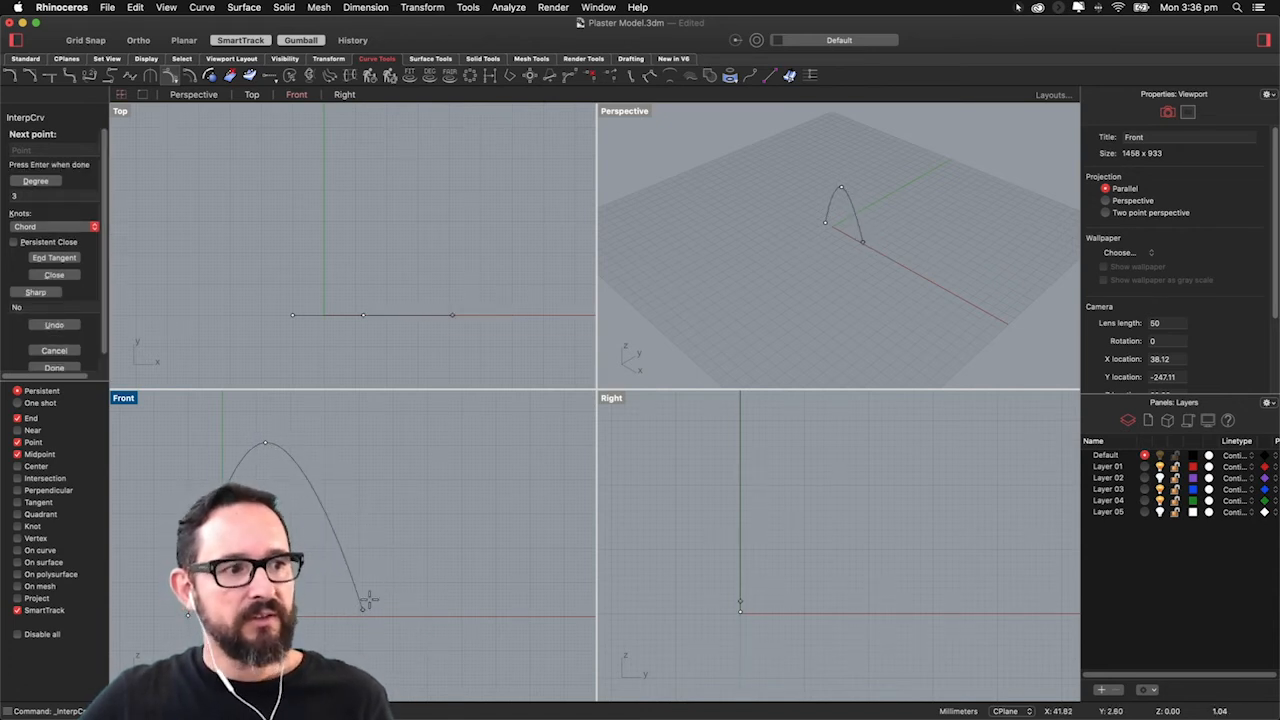
click(463, 522)
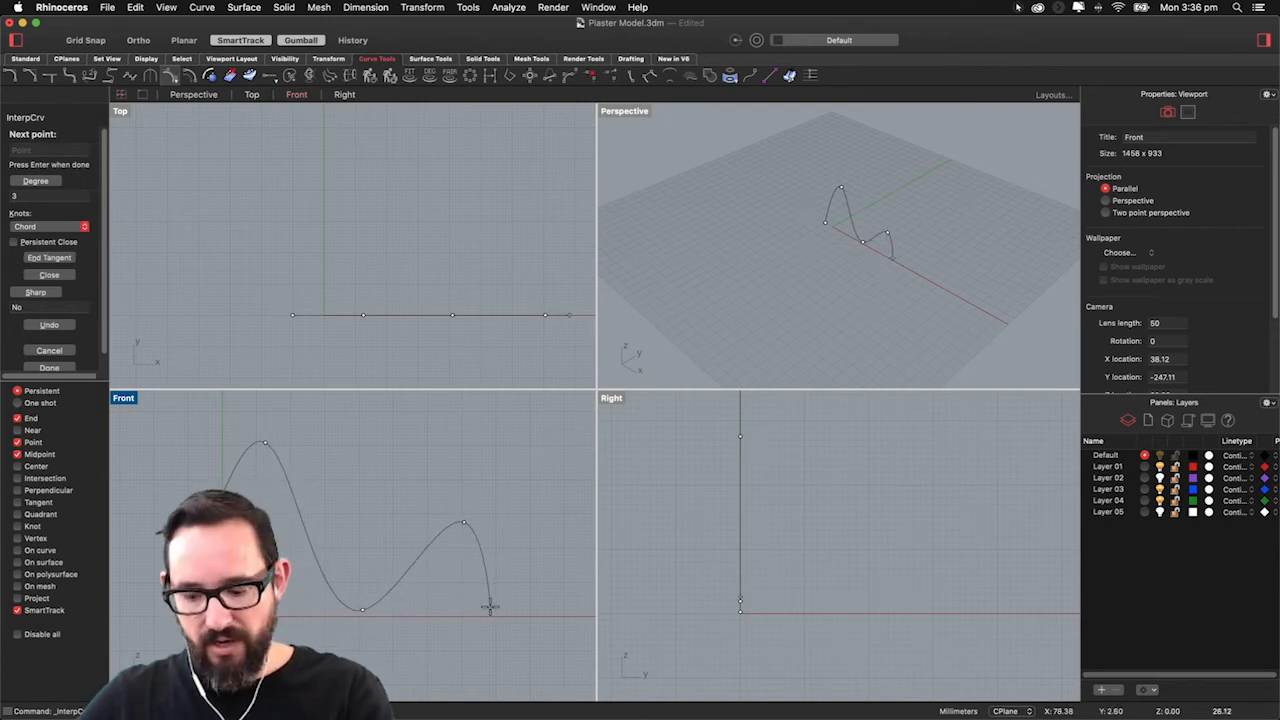
click(490, 605)
key(Return)
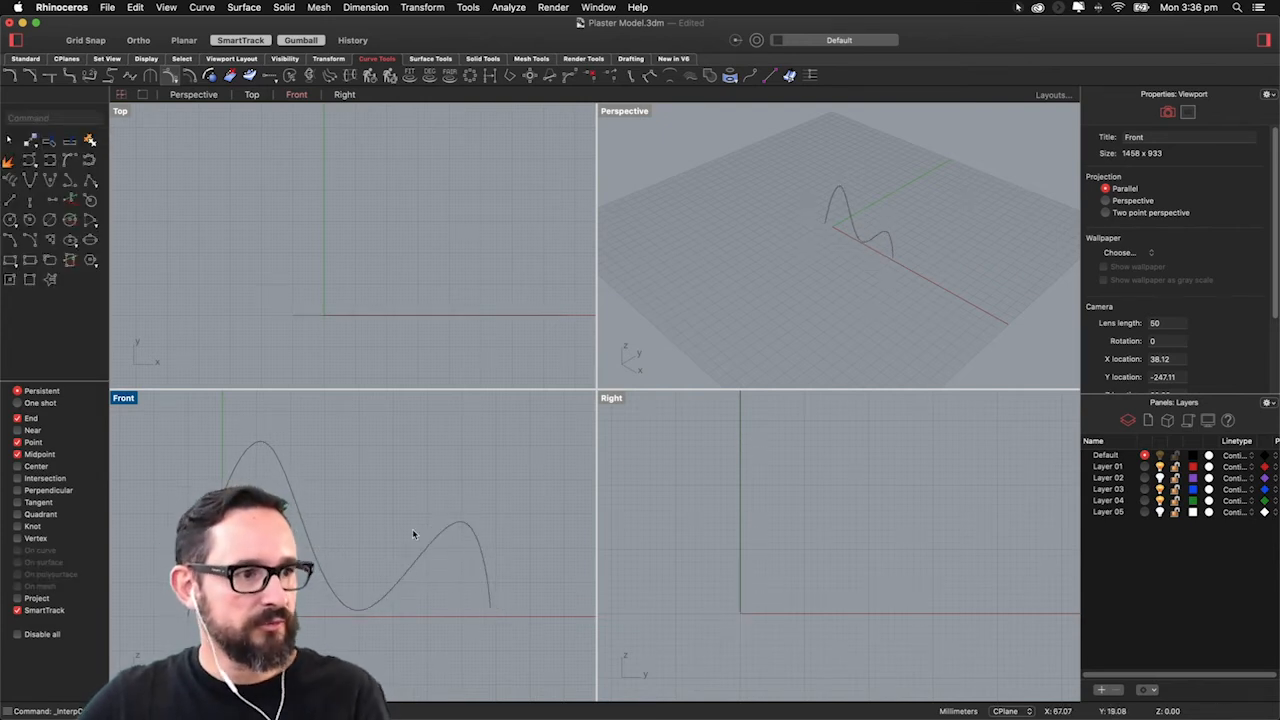
click(293, 495)
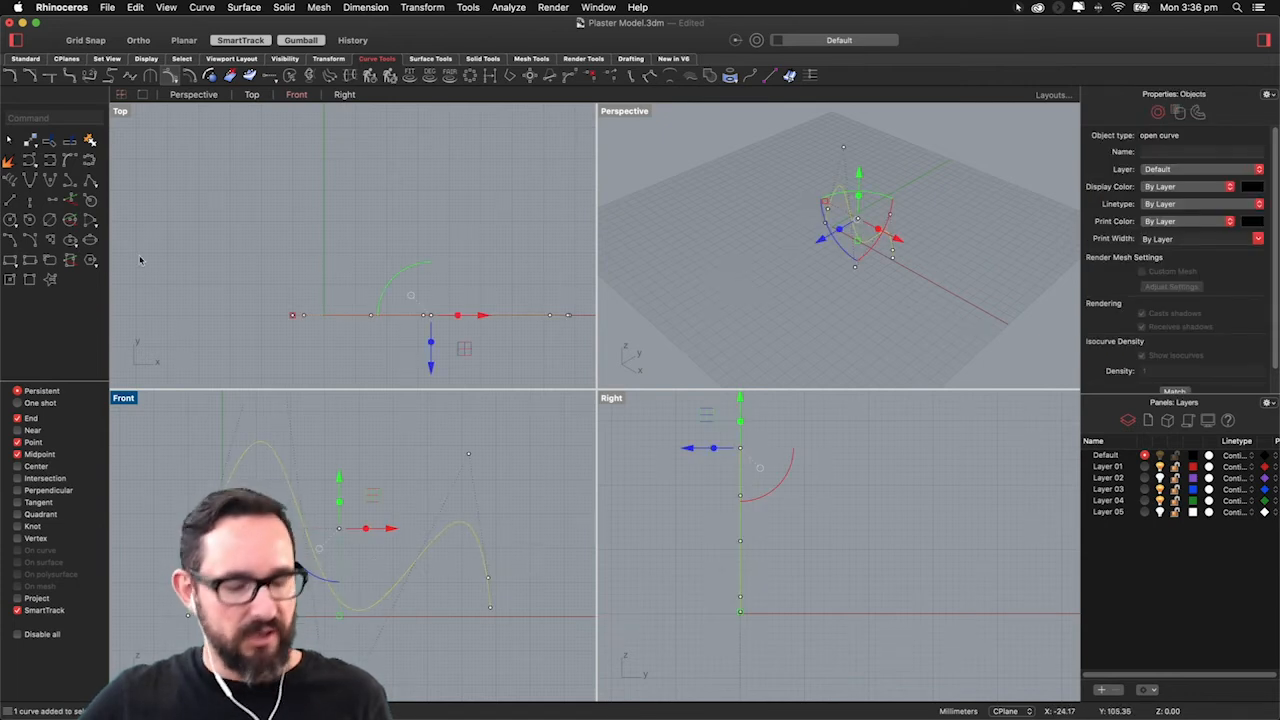
key(Escape)
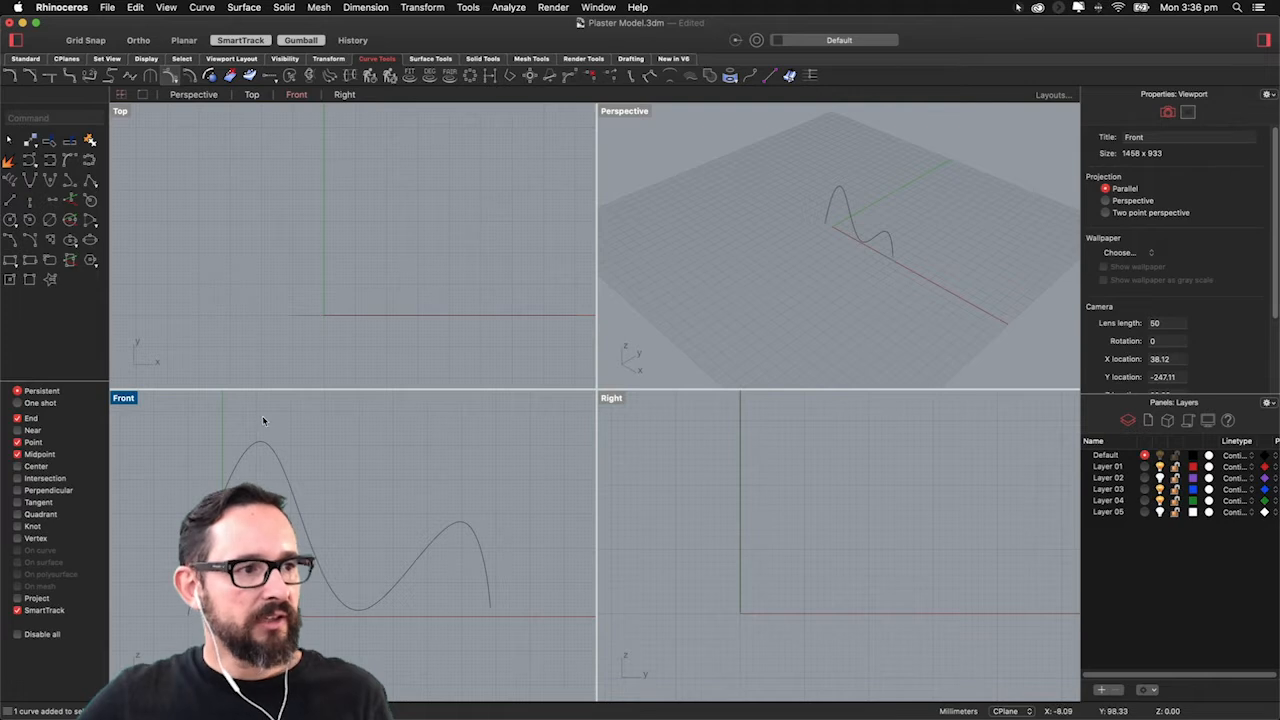
click(10, 160)
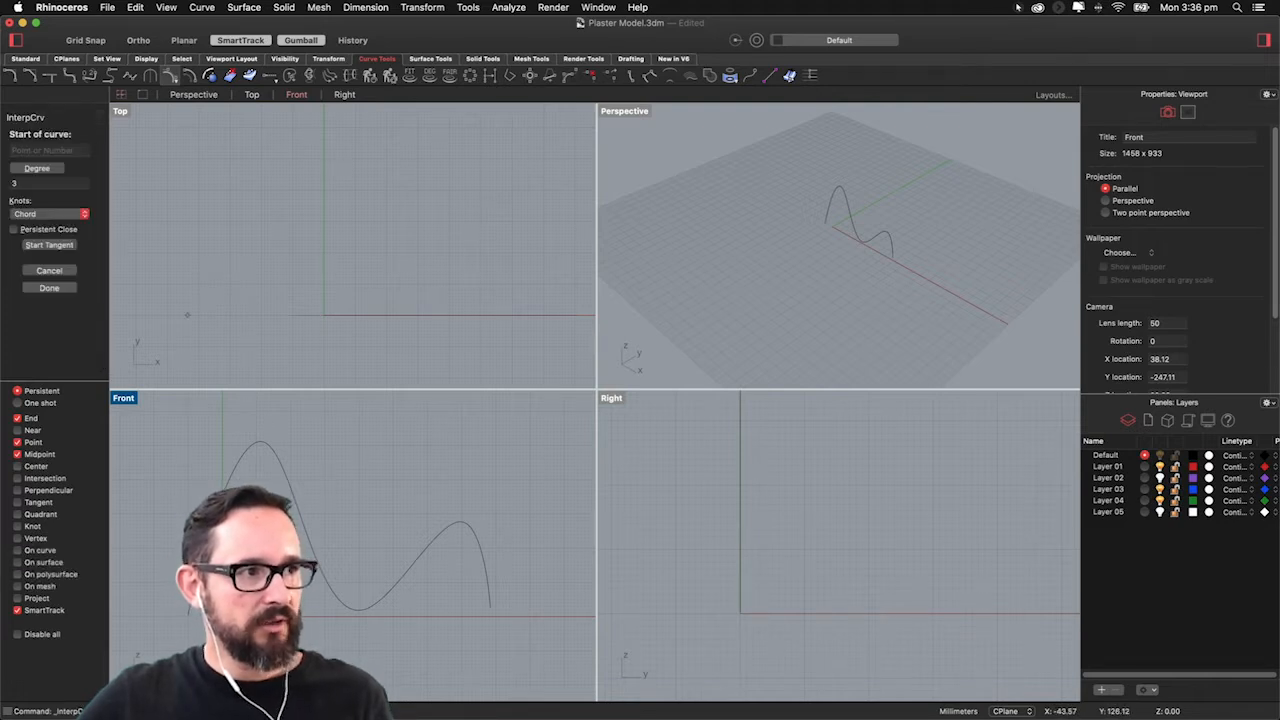
click(258, 575)
click(347, 434)
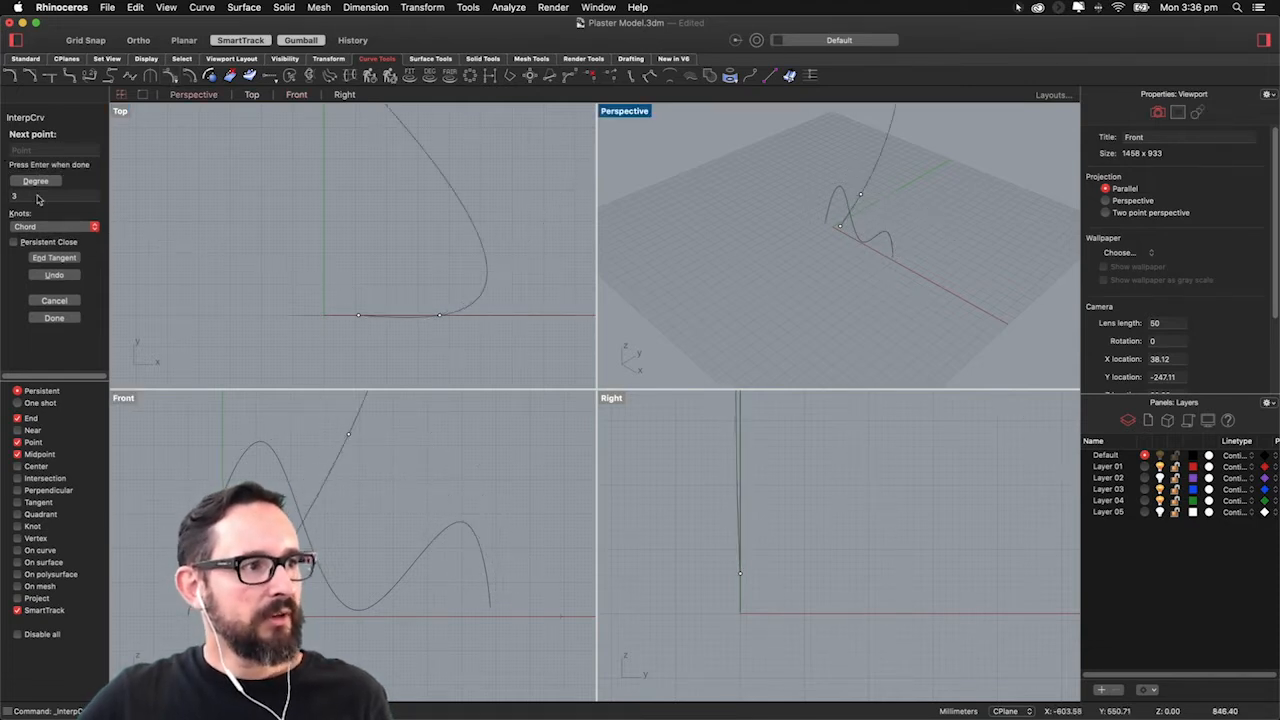
click(1017, 7)
click(1018, 42)
click(12, 277)
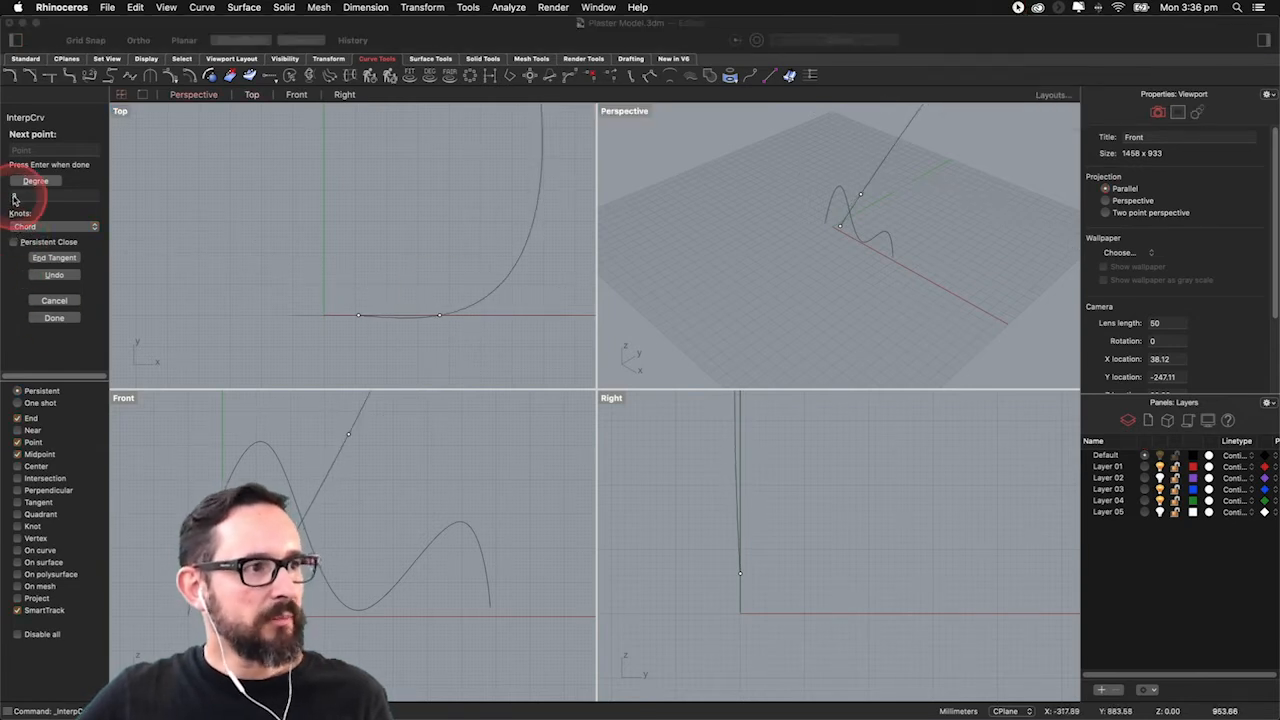
click(410, 487)
key(Escape)
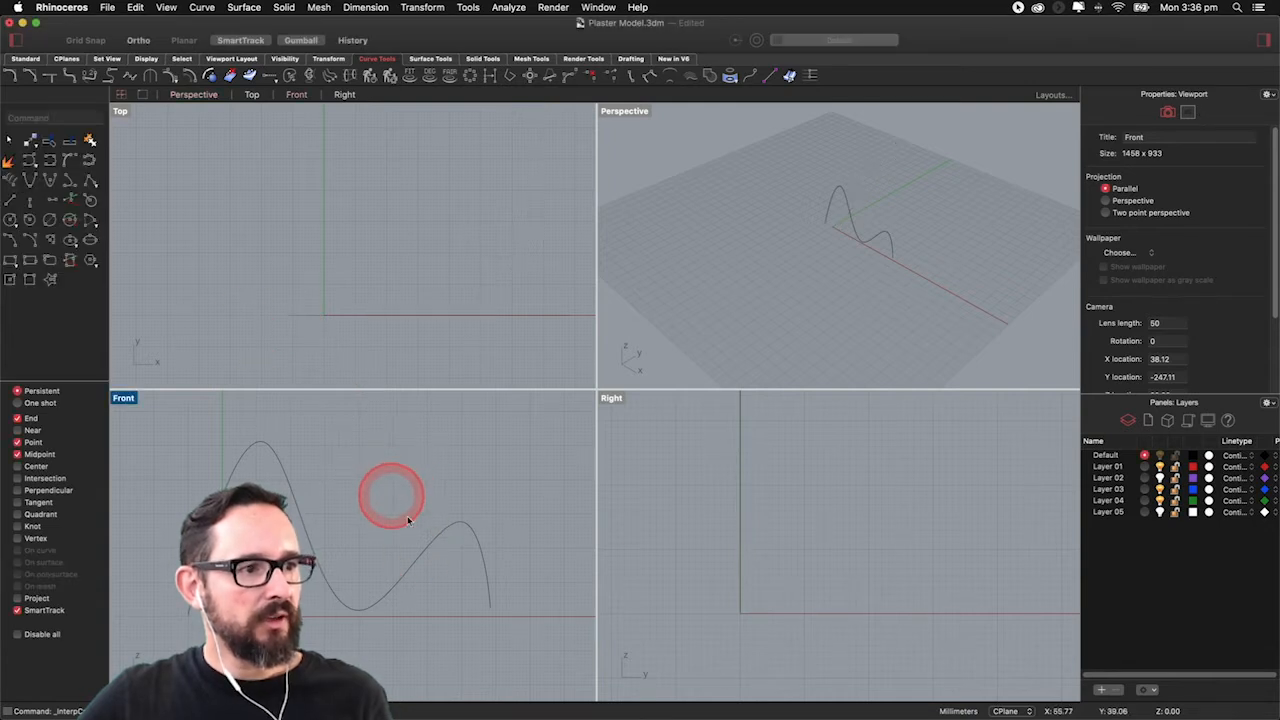
click(433, 529)
key(F10)
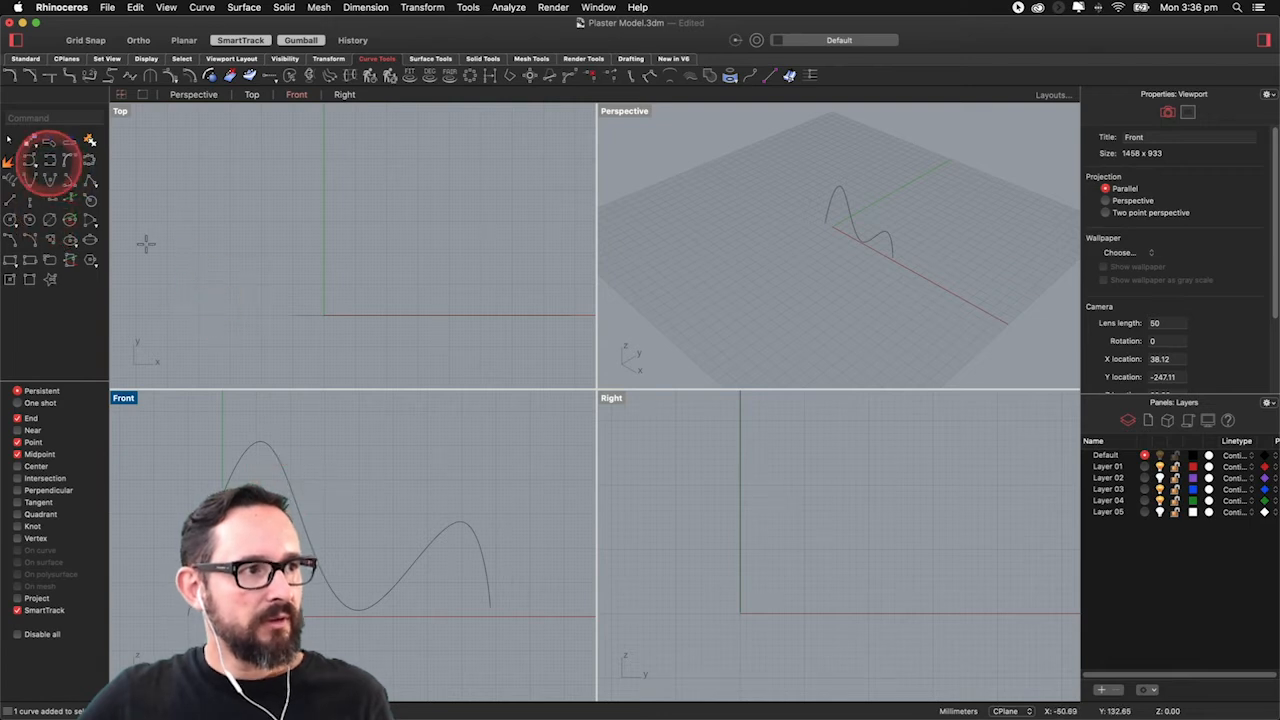
Step: Start a degree 3 interpolated curve in the Front view with four alternating low and high points overlapping the first curve
click(49, 159)
click(324, 521)
click(372, 433)
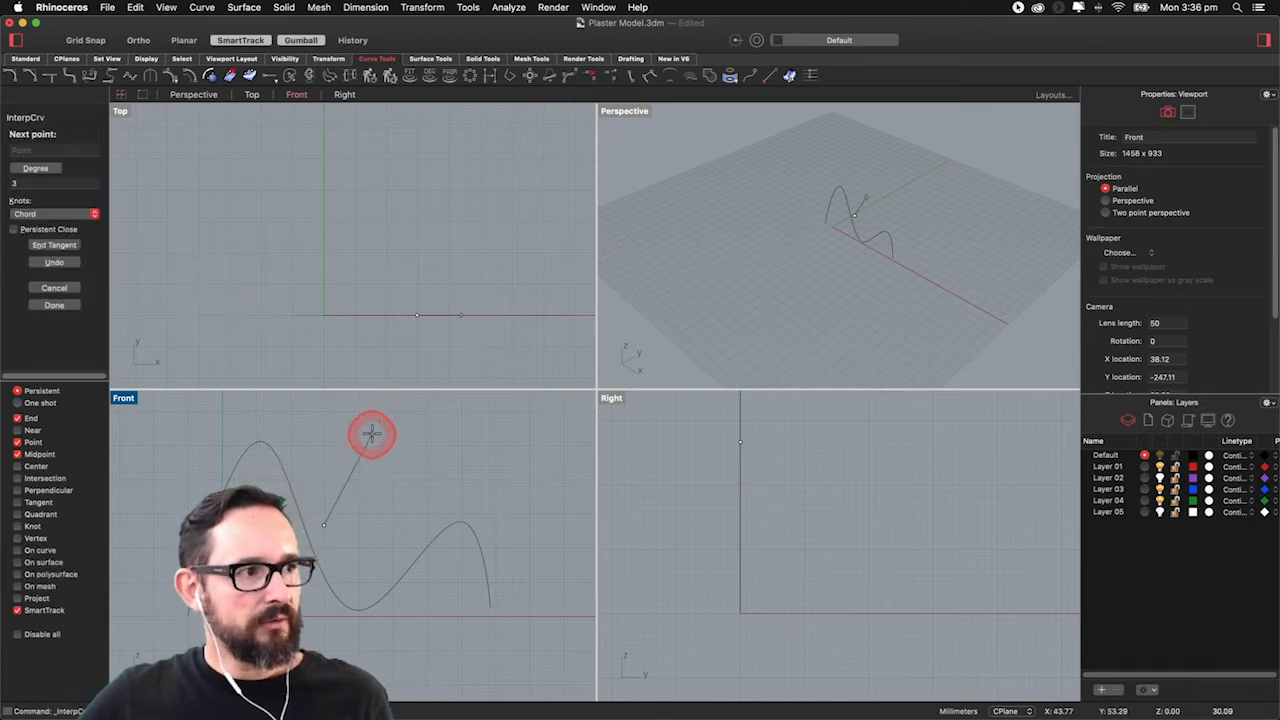
click(476, 601)
click(532, 462)
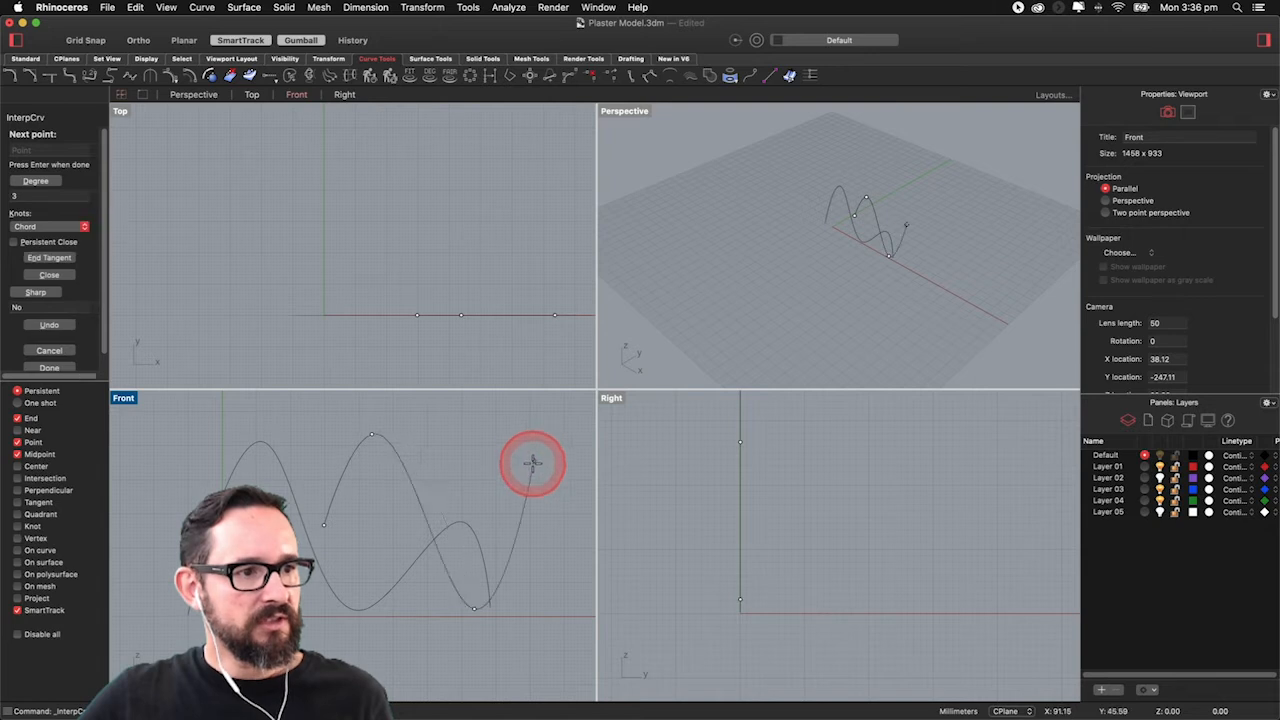
click(171, 286)
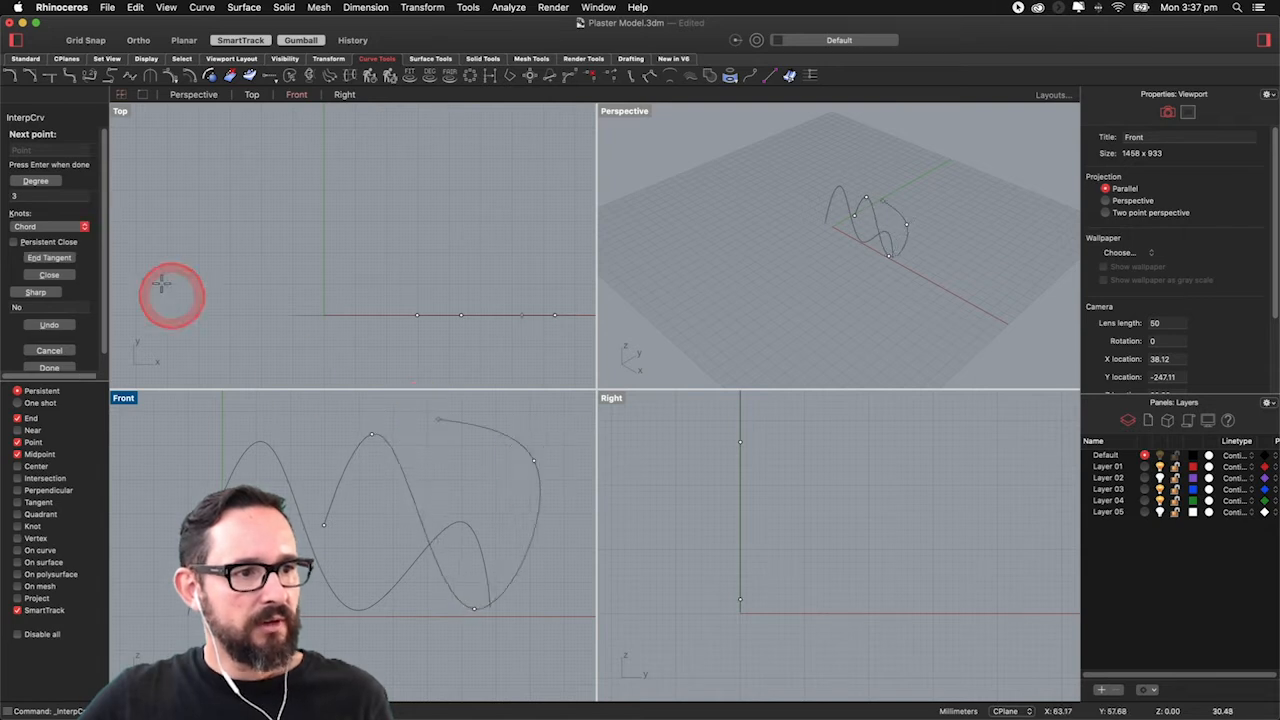
Step: Set the degree of the unfinished interpolated curve to 1 and then to 2 to compare its shape
click(33, 199)
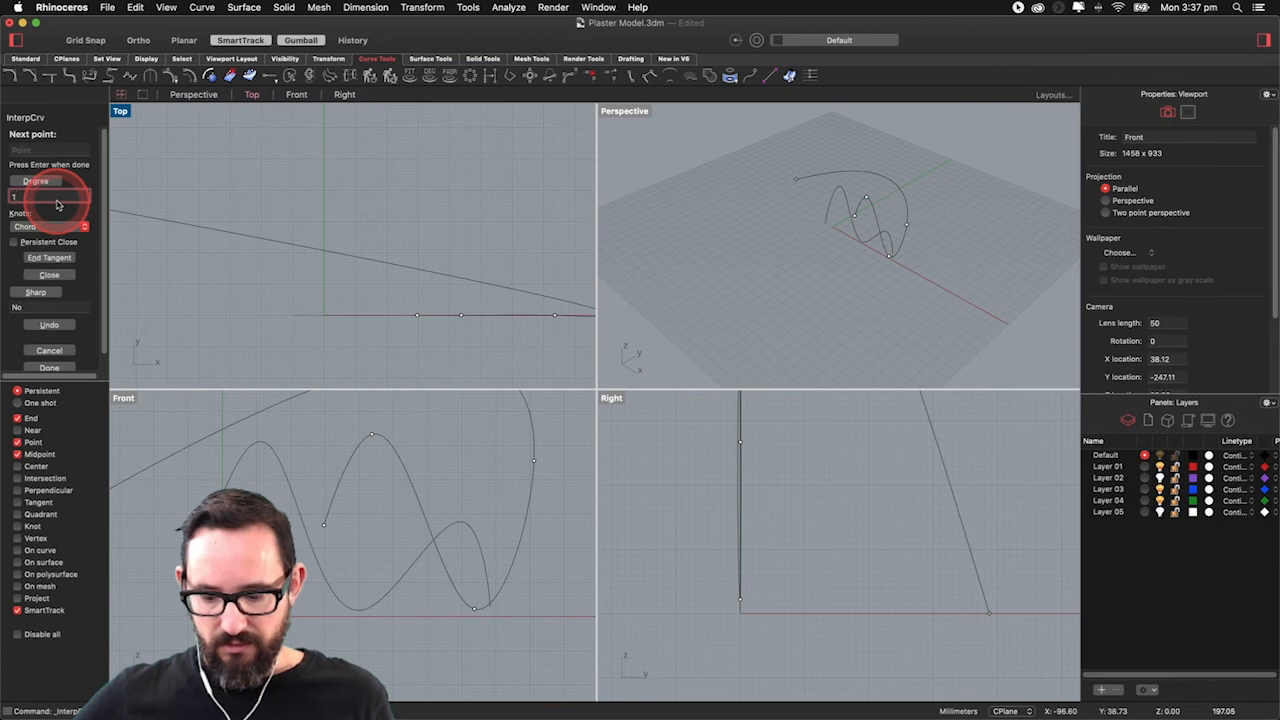
key(Return)
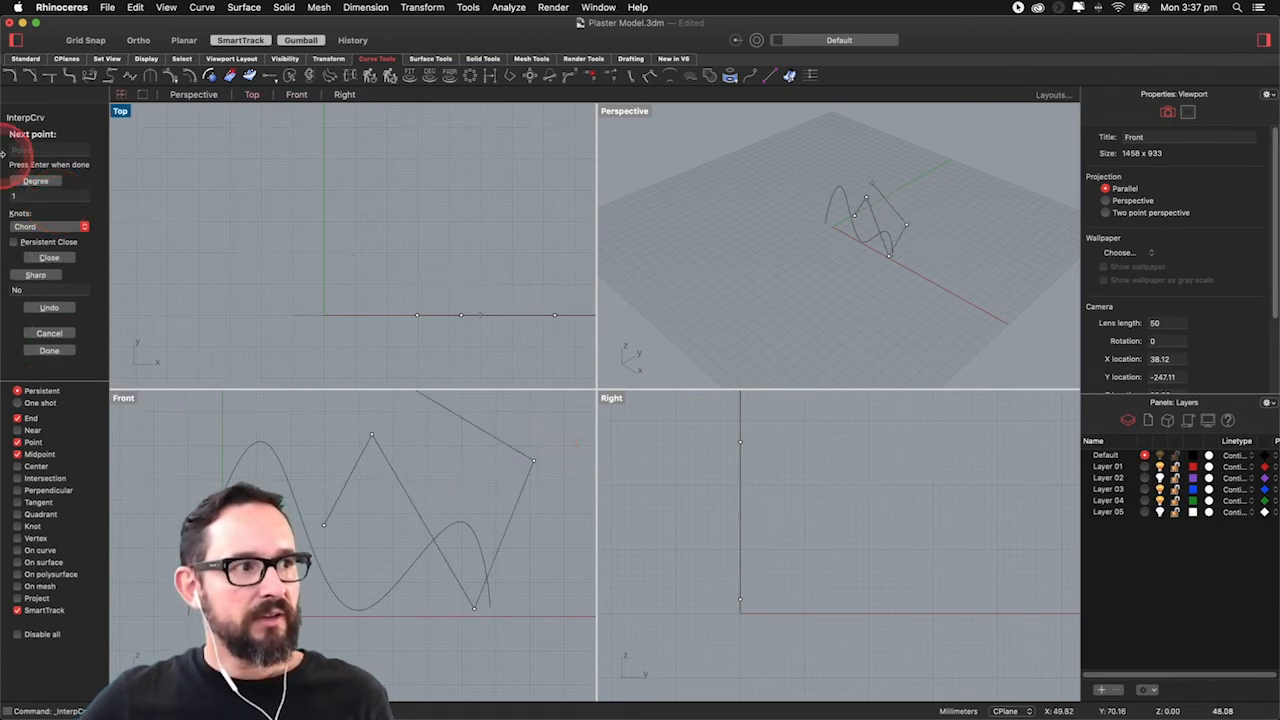
click(22, 196)
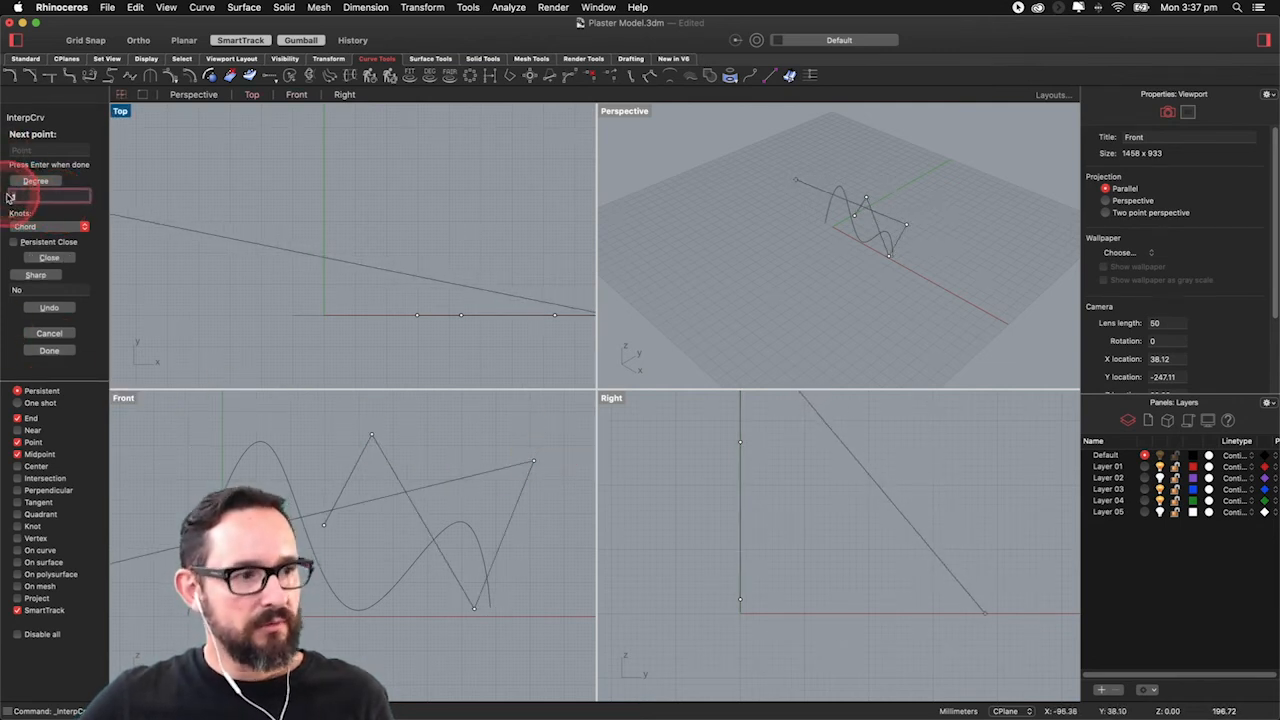
text(2)
key(Return)
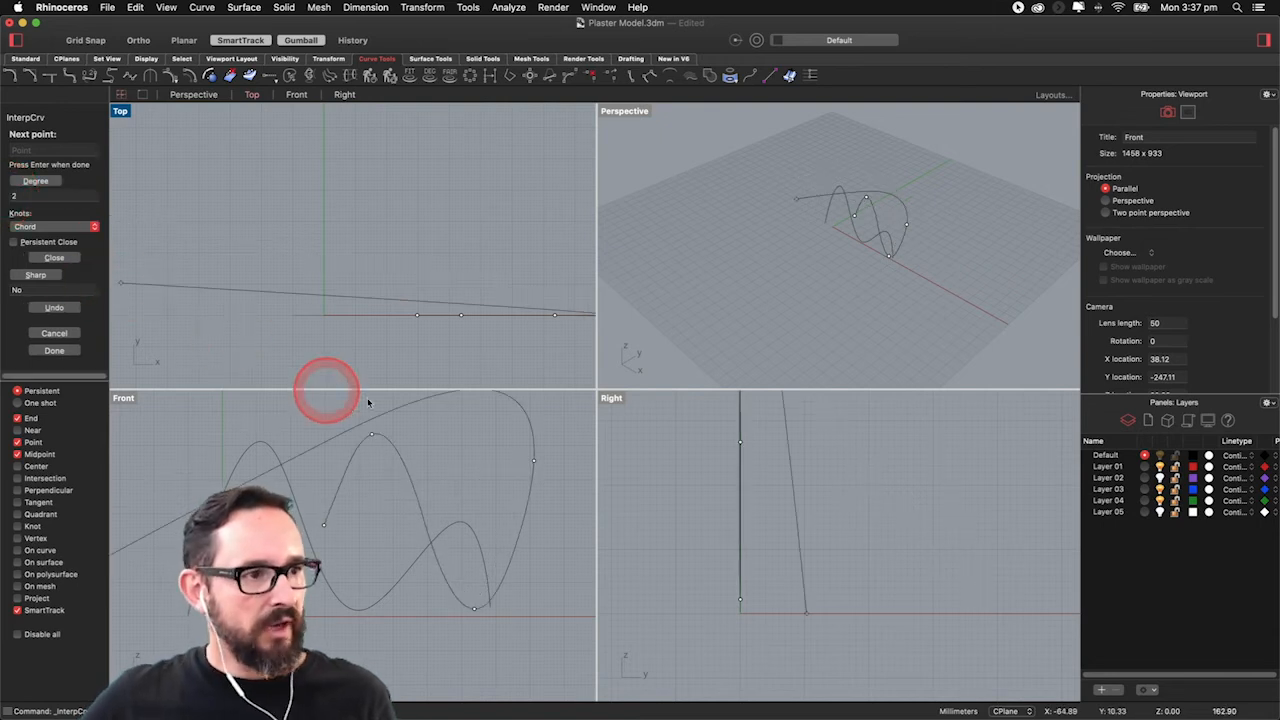
Step: Set the interpolated curve's degree to 3 and finish it with a fifth point below the second hump
click(12, 196)
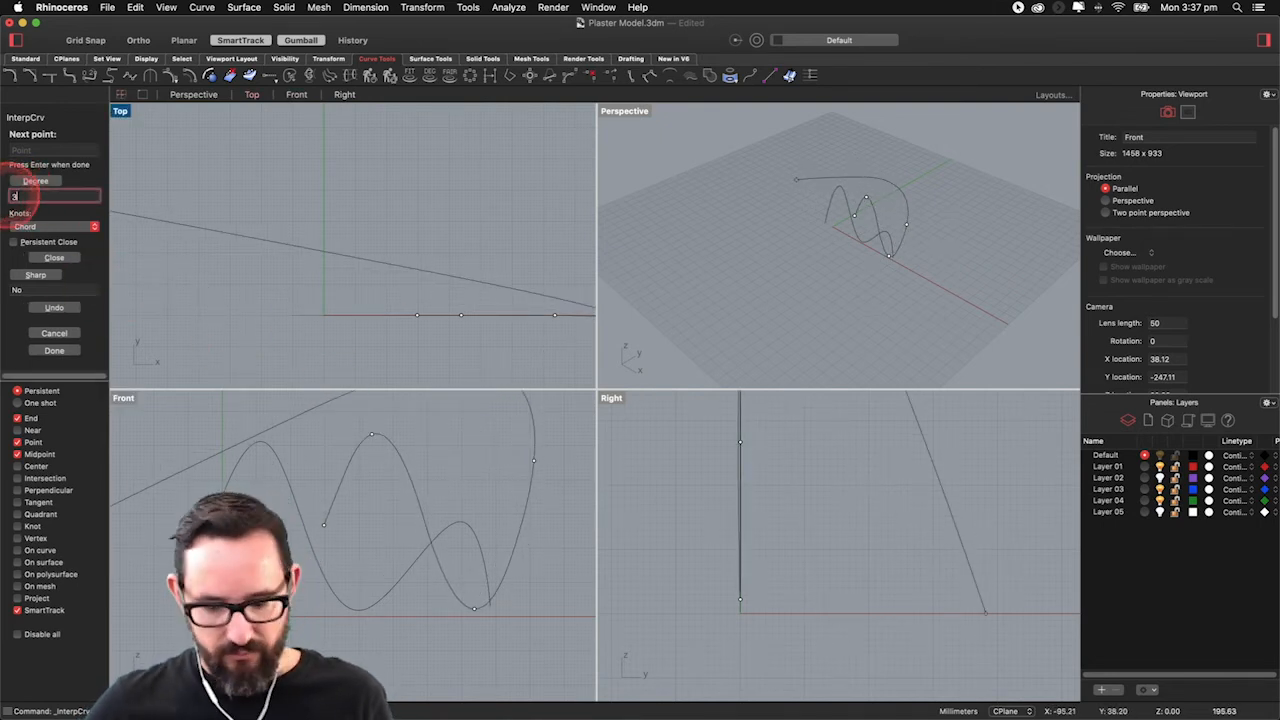
text(3)
key(Return)
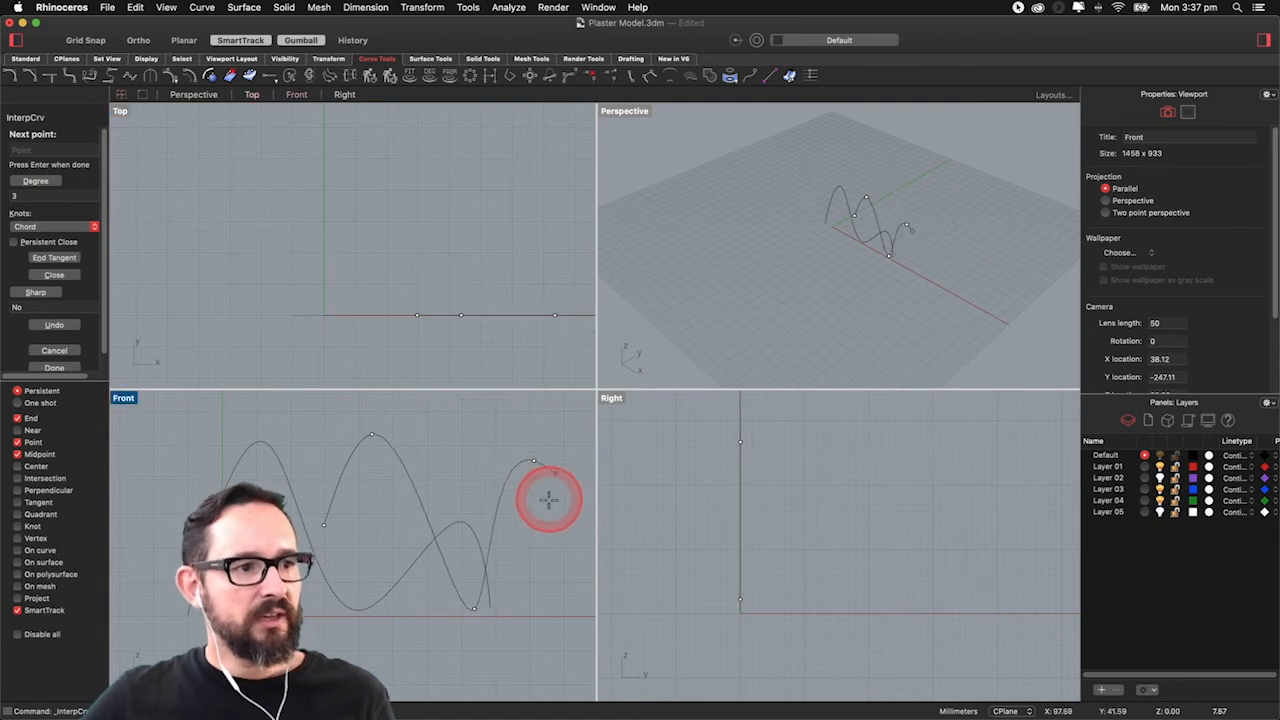
click(560, 545)
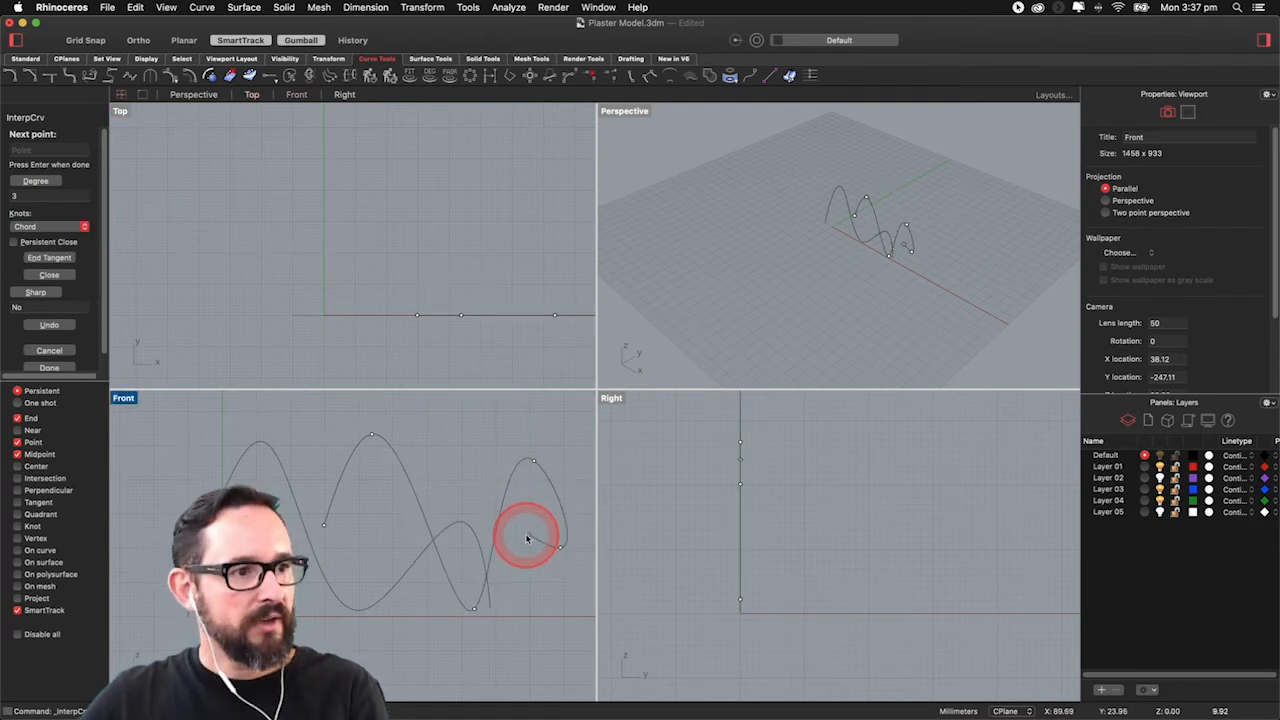
key(Return)
Step: Delete both curves from the Front view
drag(430, 501, 398, 576)
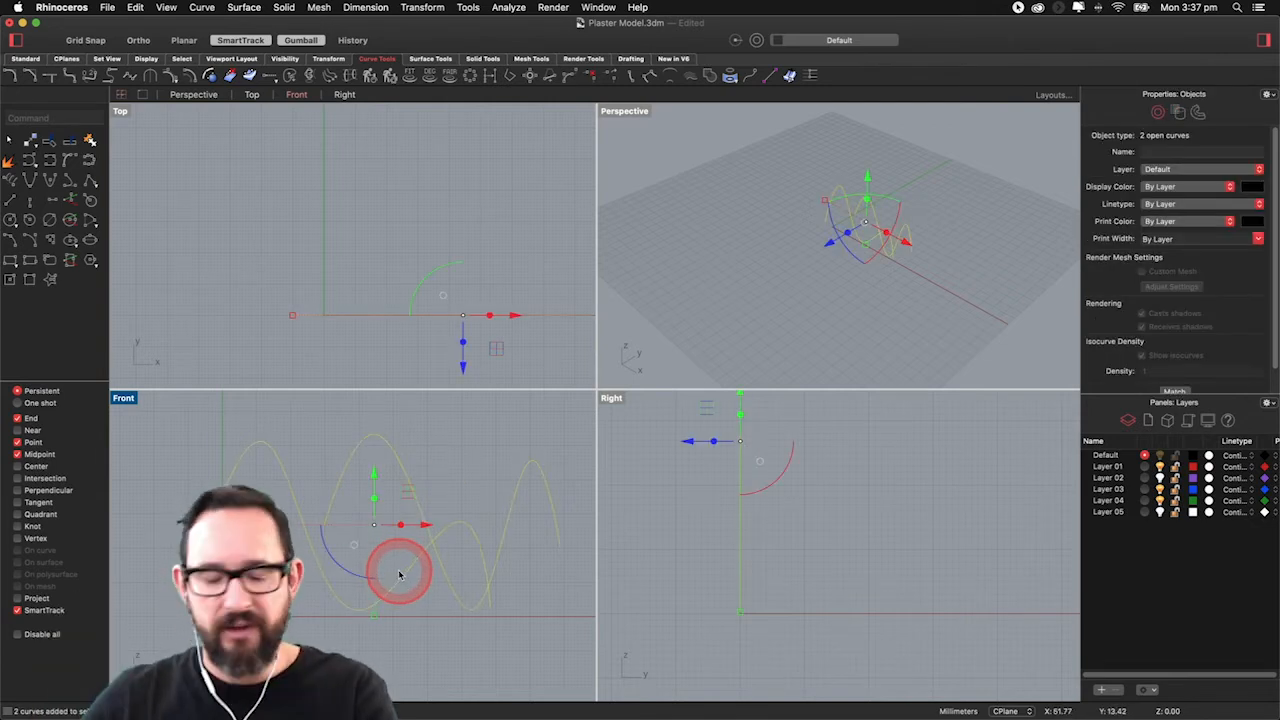
key(Delete)
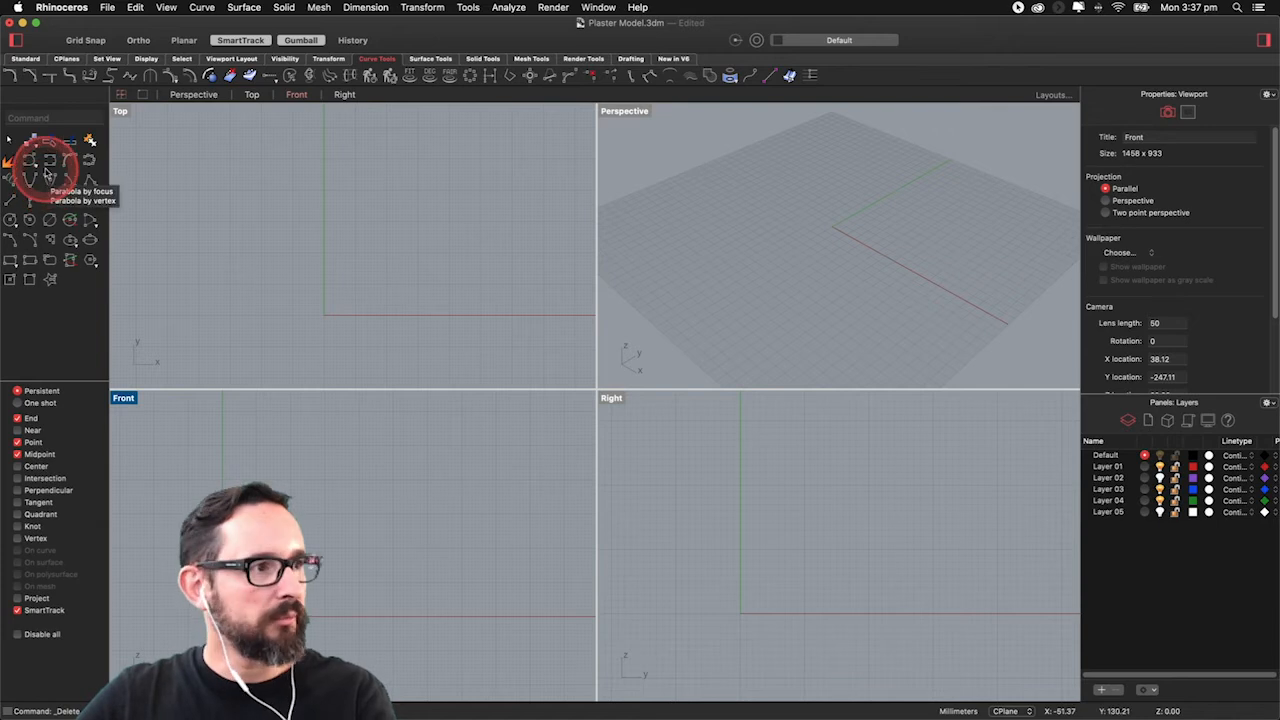
Step: Draw a three-point degree 3 interpolated arch in the Front view from near the origin to about X 72, about 55 mm high
click(48, 162)
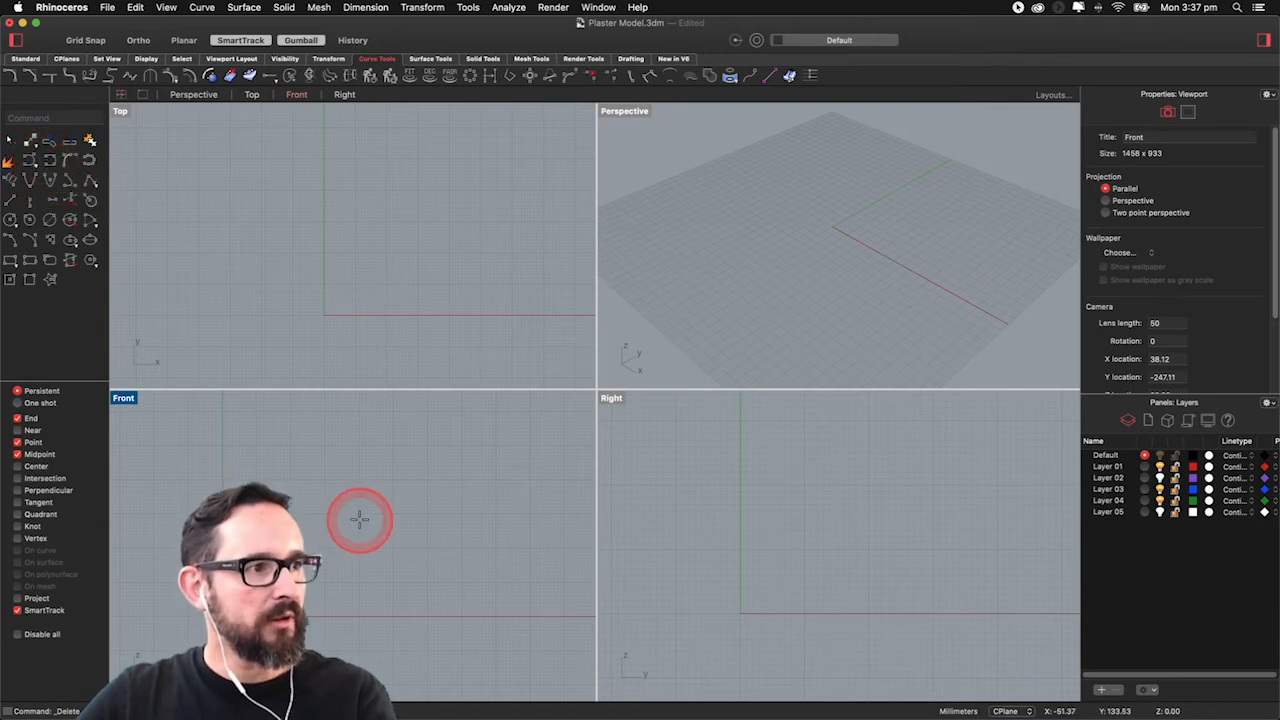
click(263, 480)
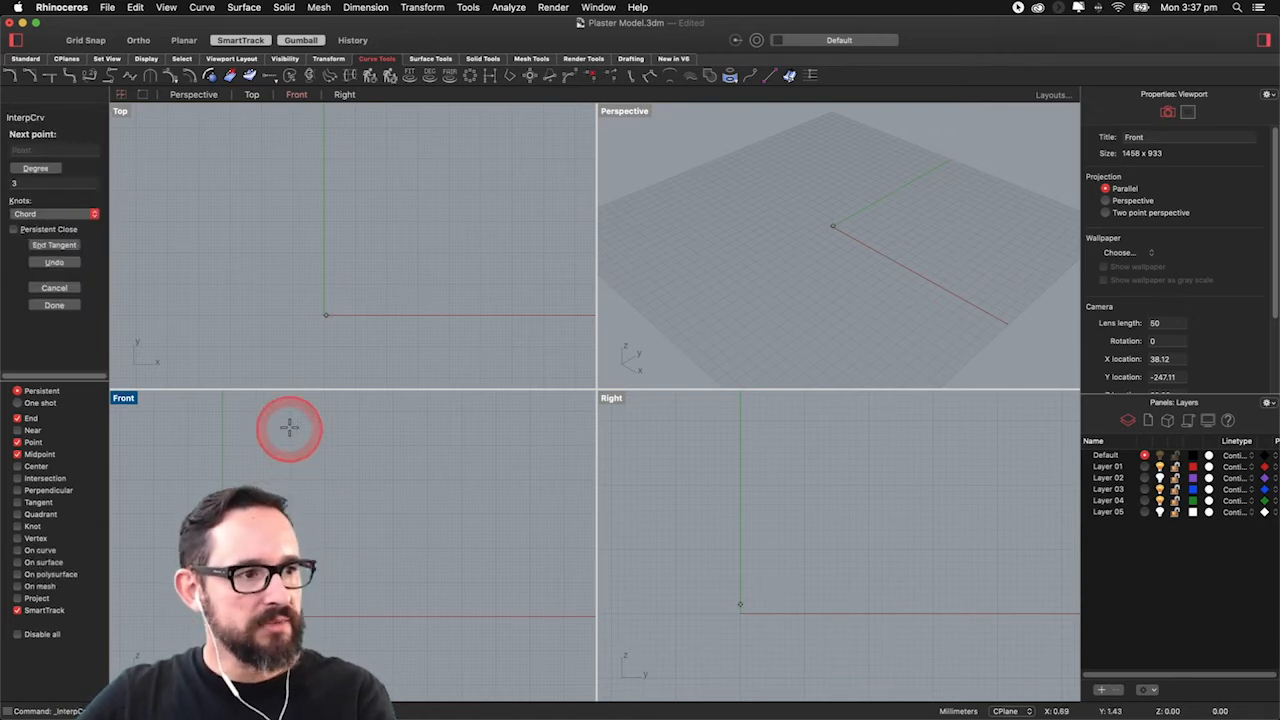
click(295, 429)
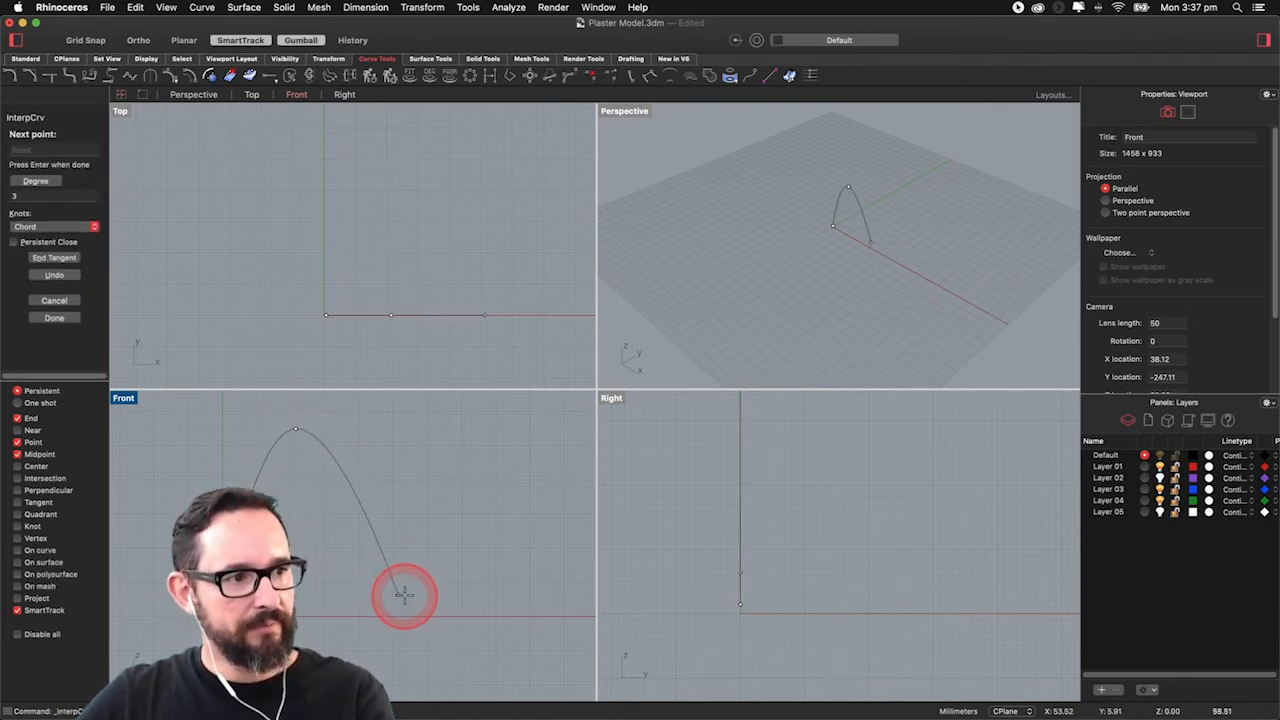
click(468, 612)
key(Return)
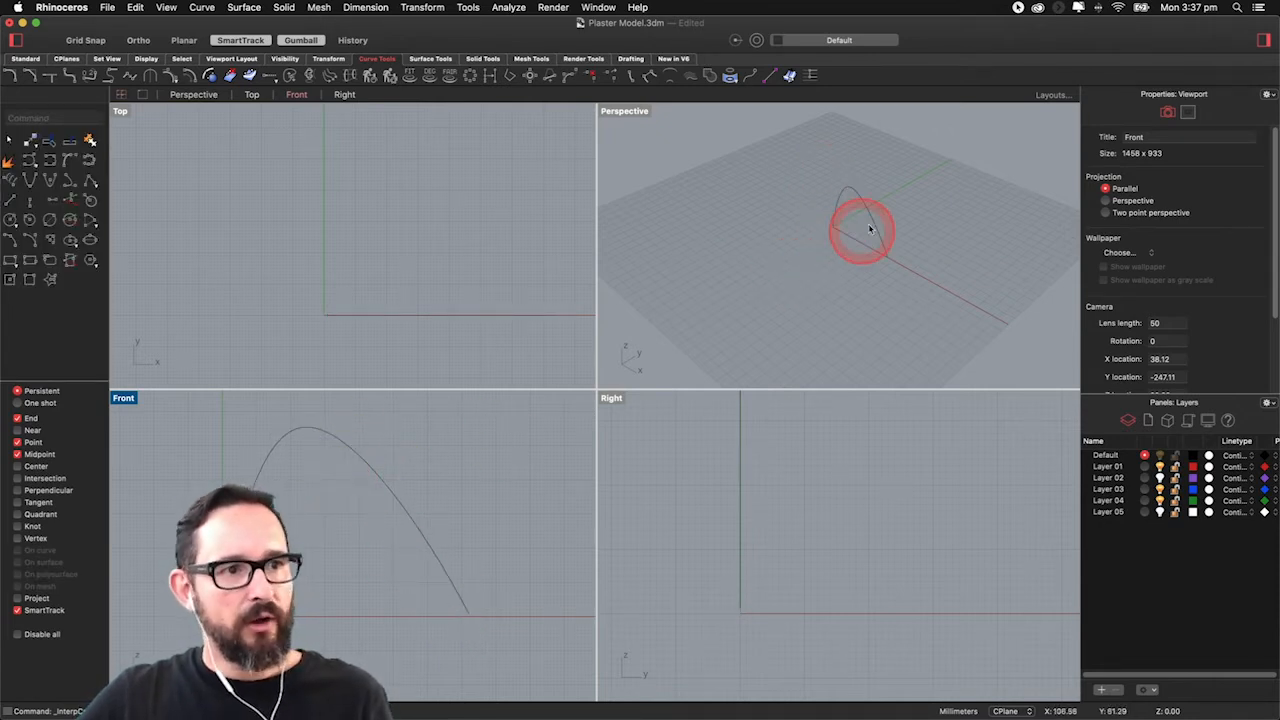
scroll(811, 562, down, 5)
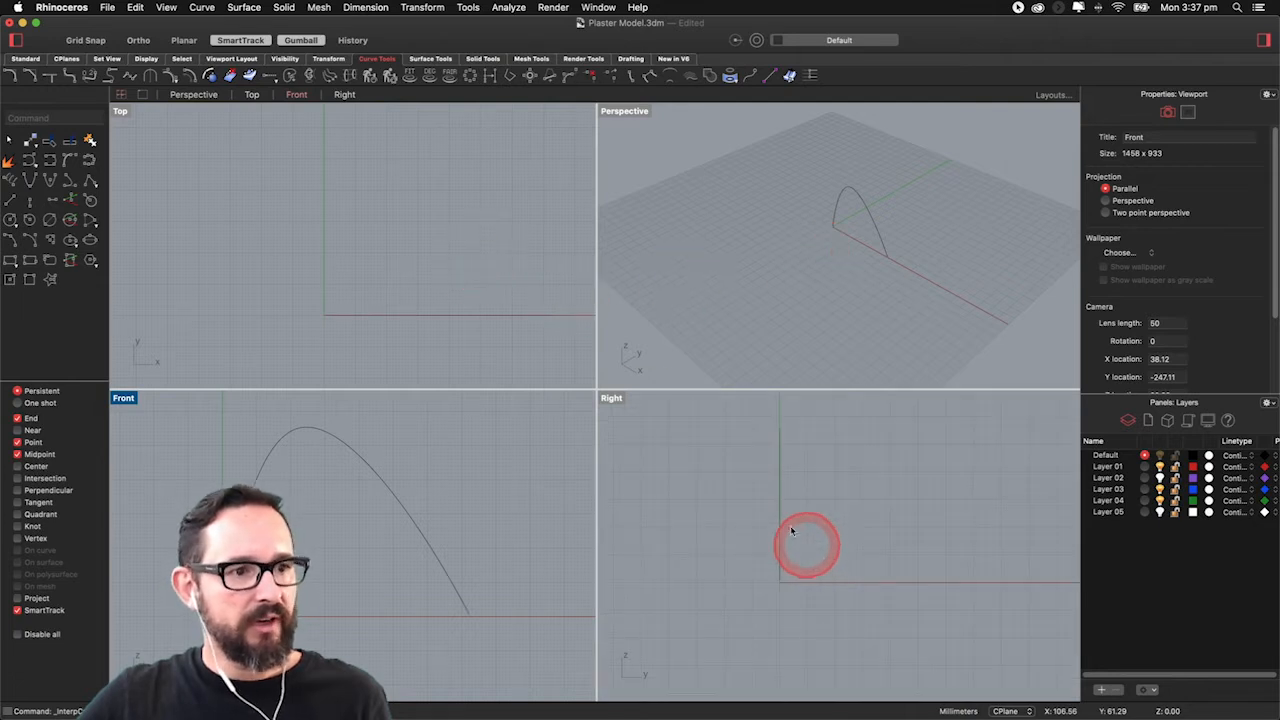
click(322, 432)
click(308, 487)
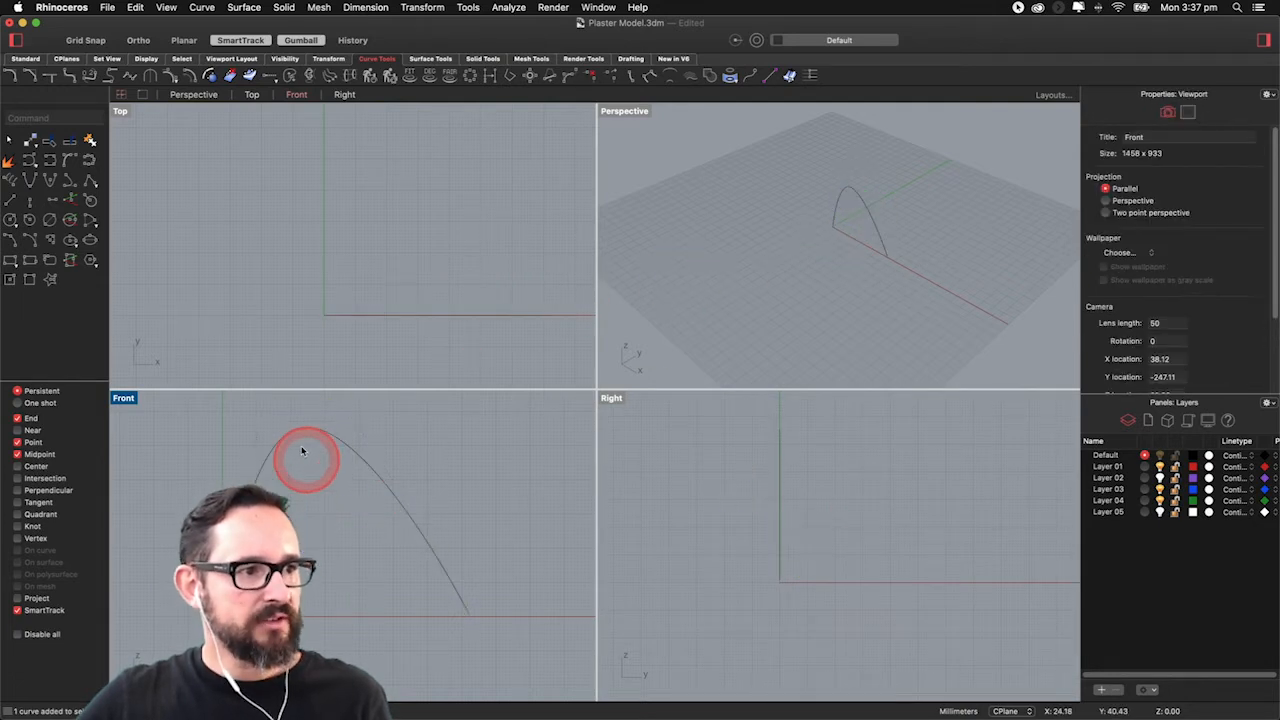
Step: Draw a smaller three-point interpolated arch inside the first in the Front view, from about X 5 to X 42
click(53, 160)
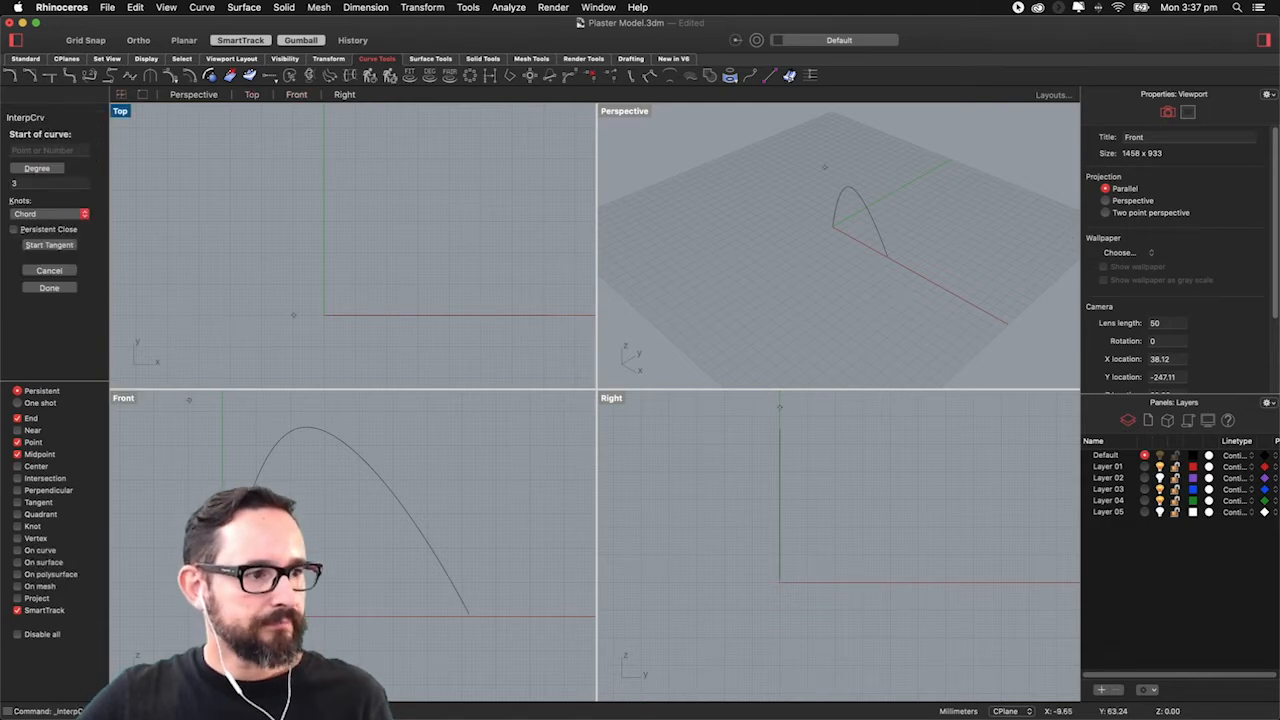
click(302, 509)
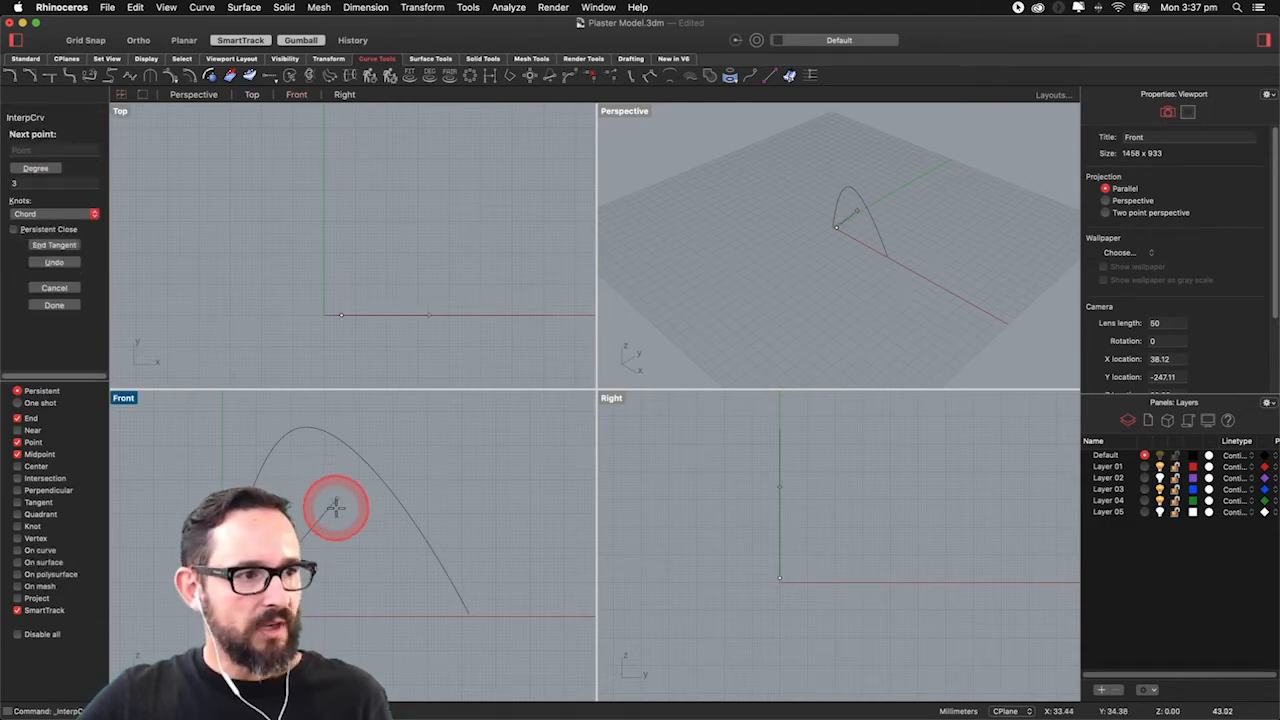
click(340, 510)
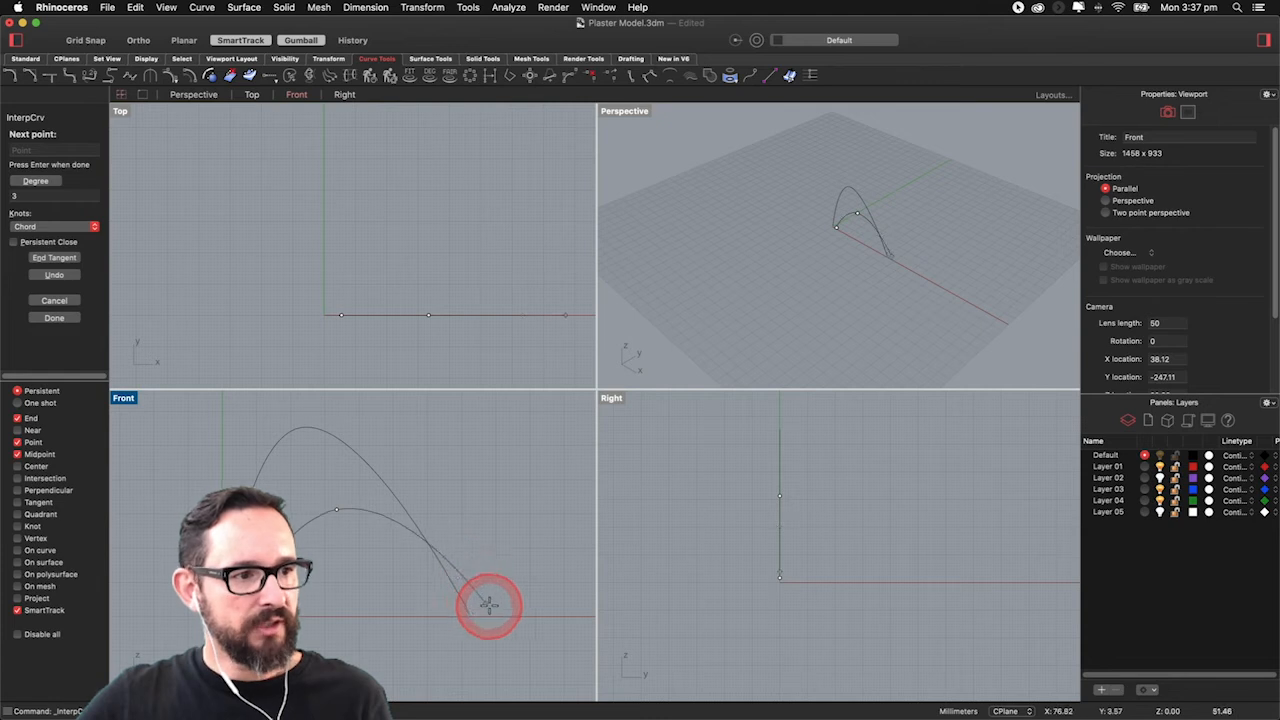
click(367, 603)
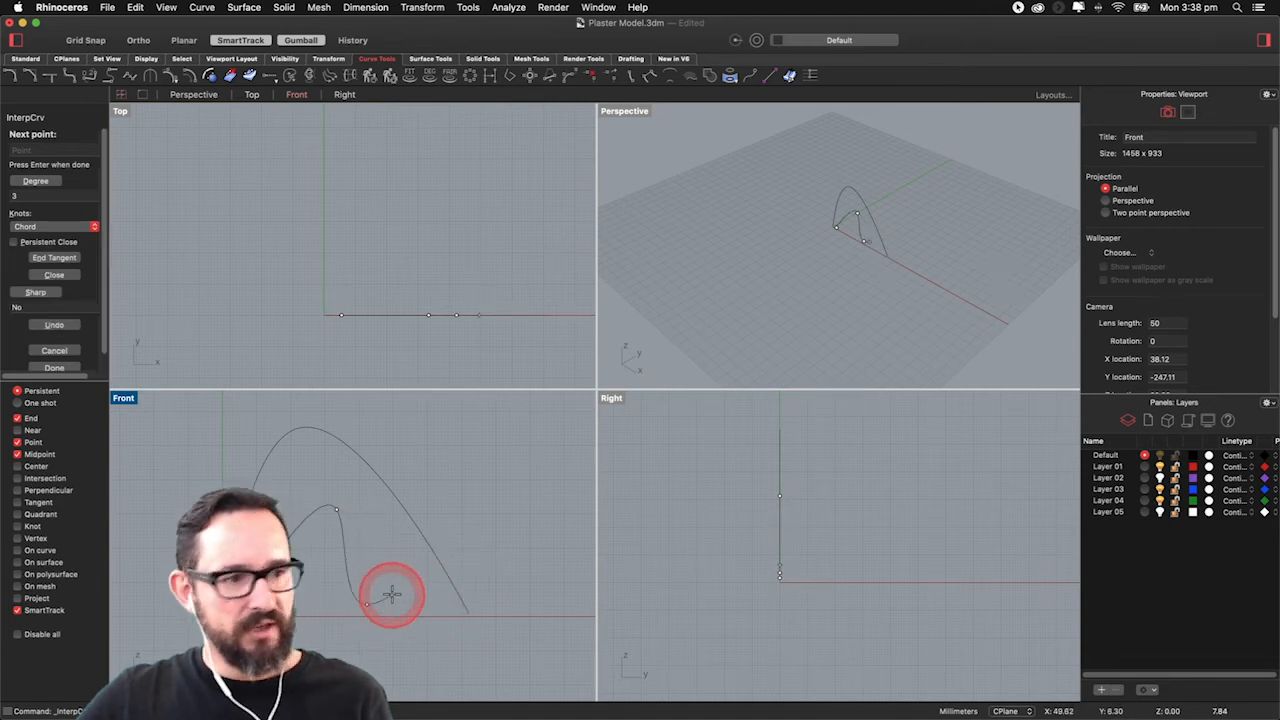
right_click(392, 594)
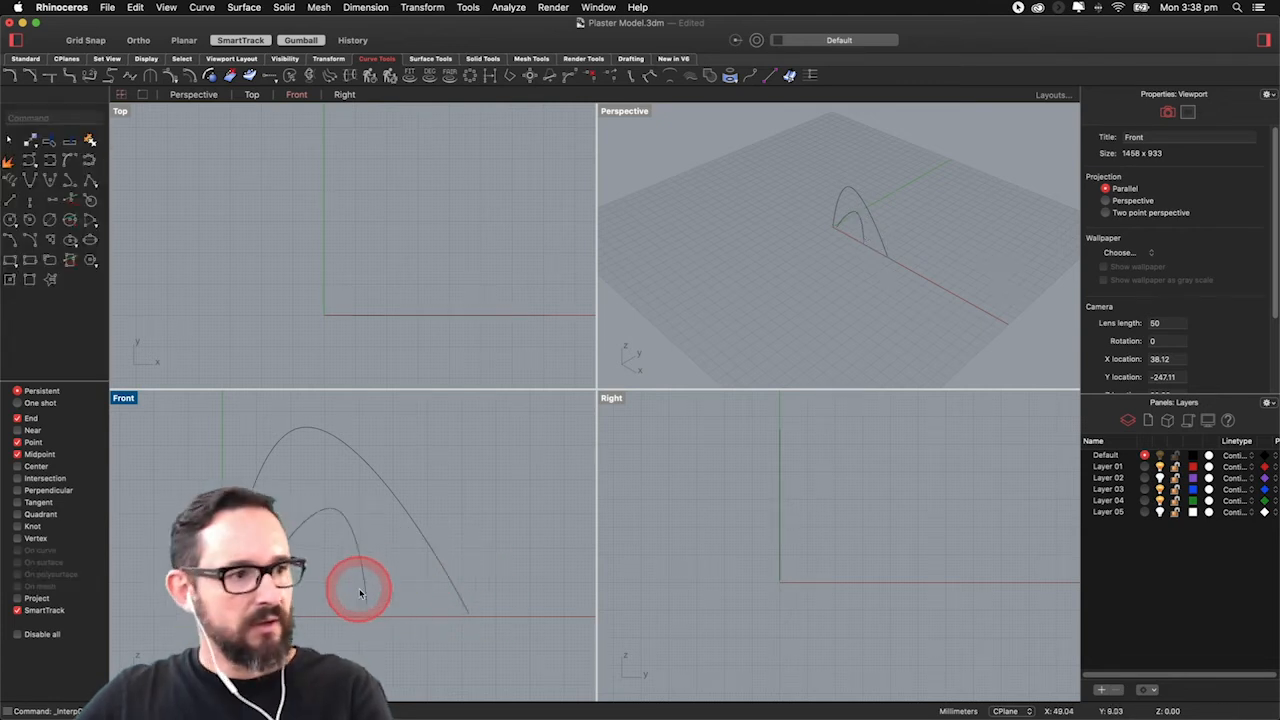
Step: Move the smaller arch about 34 mm along the positive Y axis in the Right view and deselect it
click(849, 217)
click(396, 316)
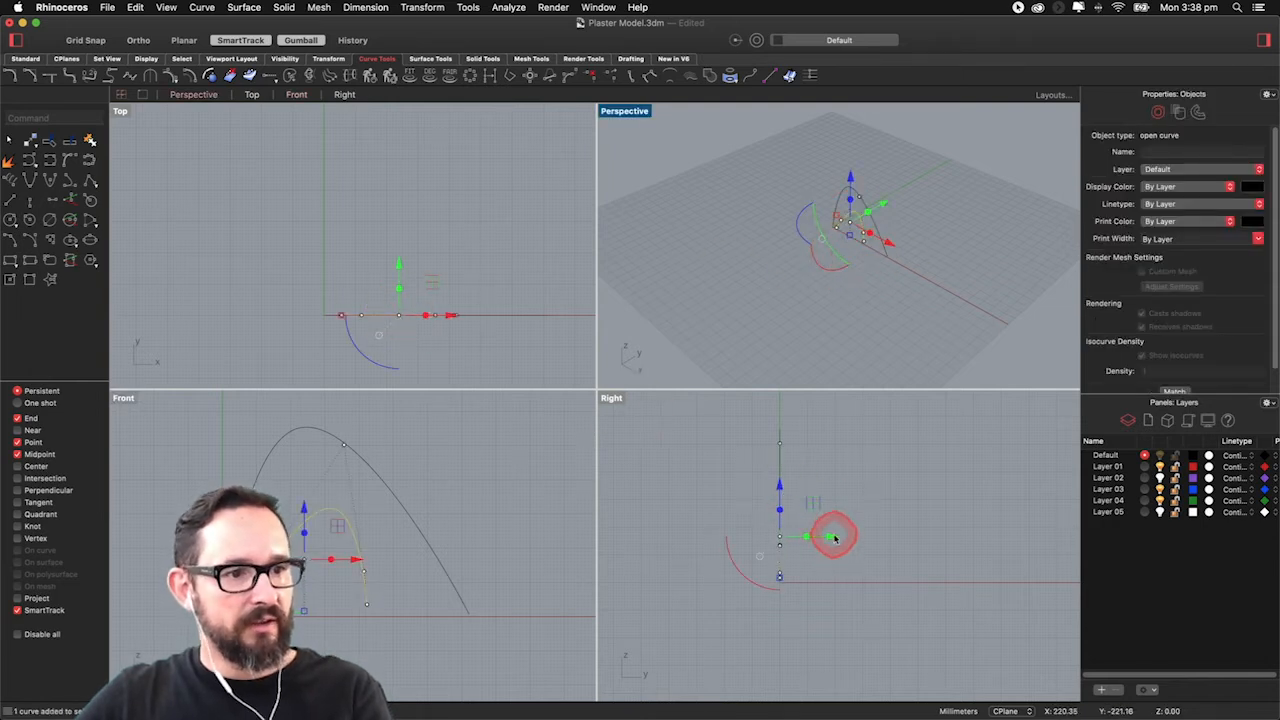
click(886, 538)
drag(886, 538, 870, 510)
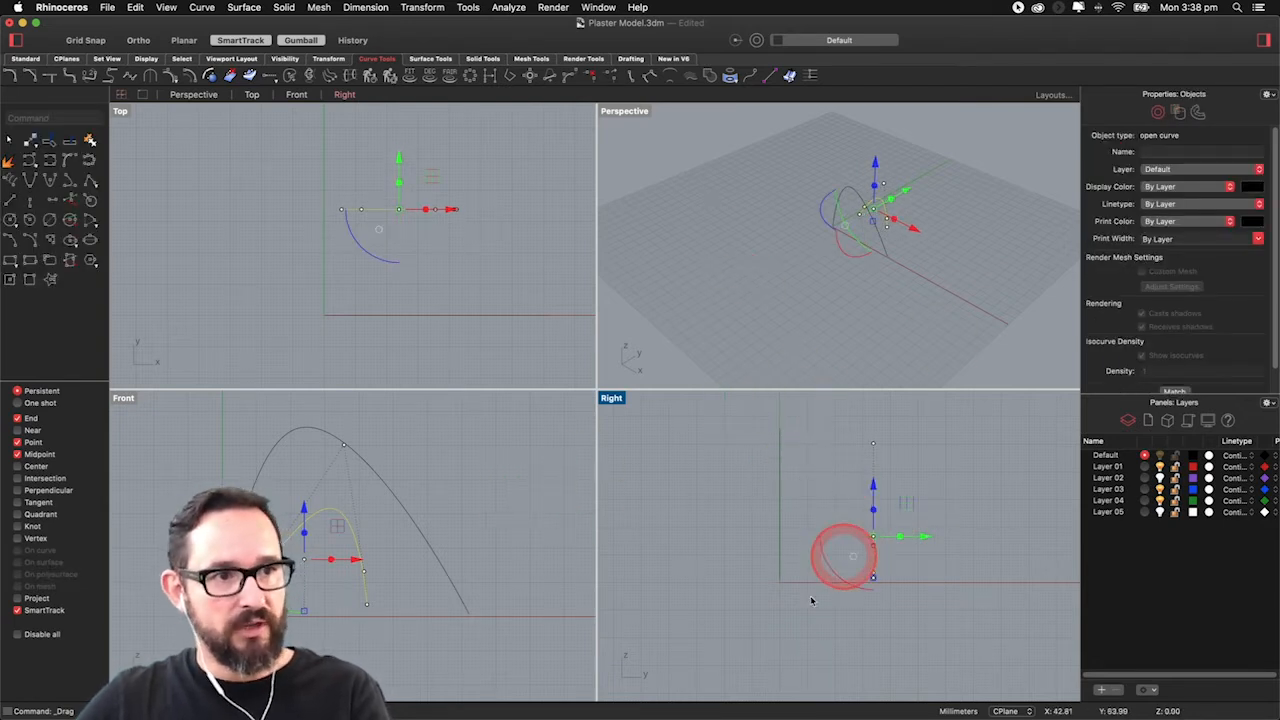
click(979, 553)
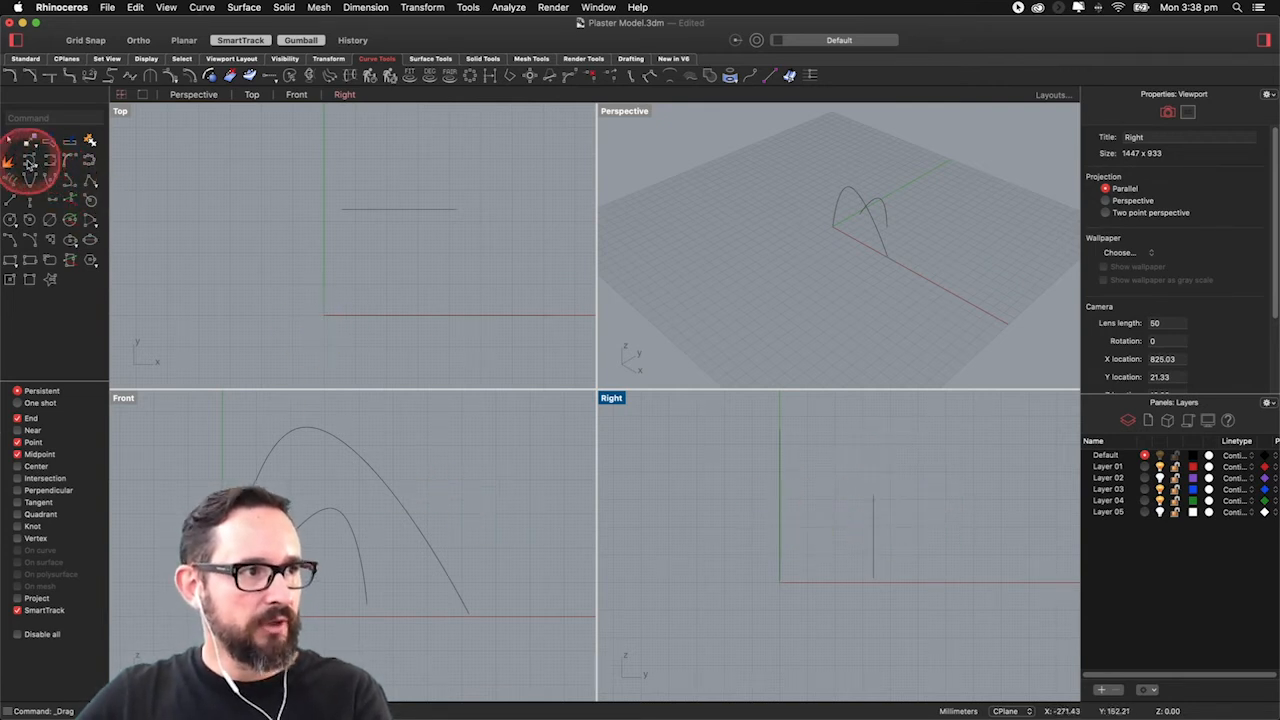
Step: Draw a degree 3 control-point curve with three points in the Front view, forming a wide low arch from about X -4 to X 96
click(30, 162)
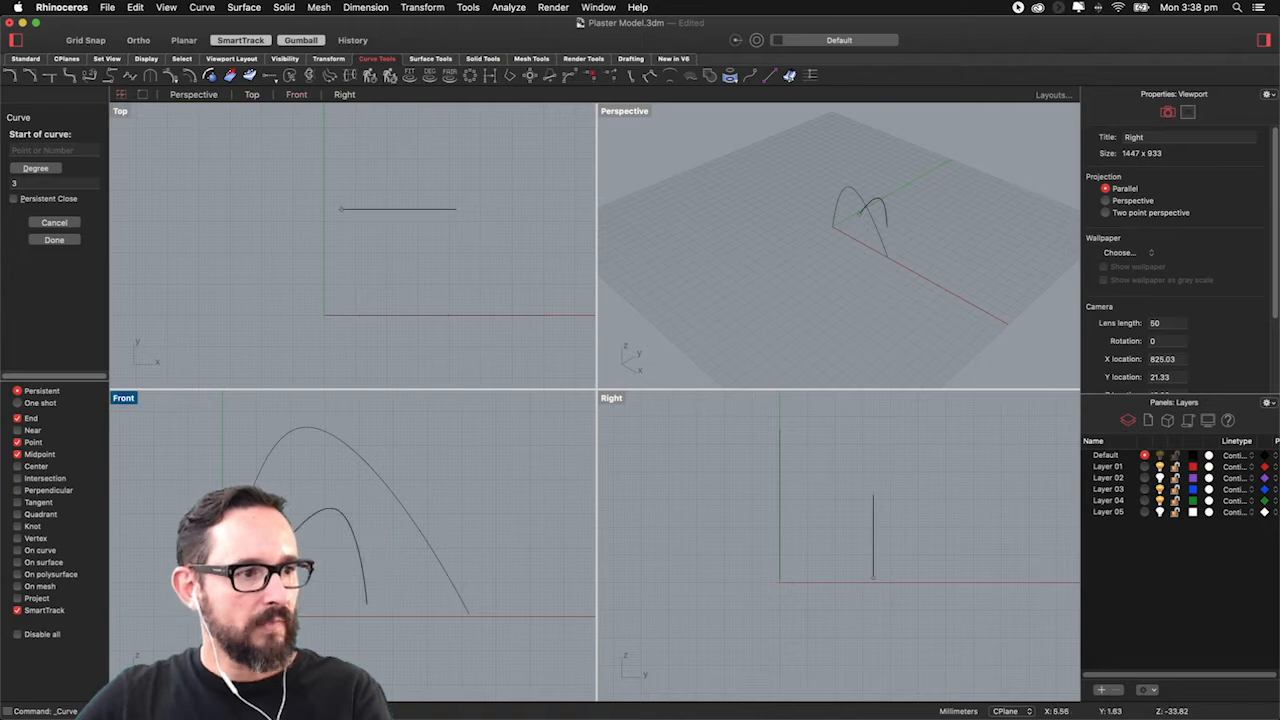
click(302, 487)
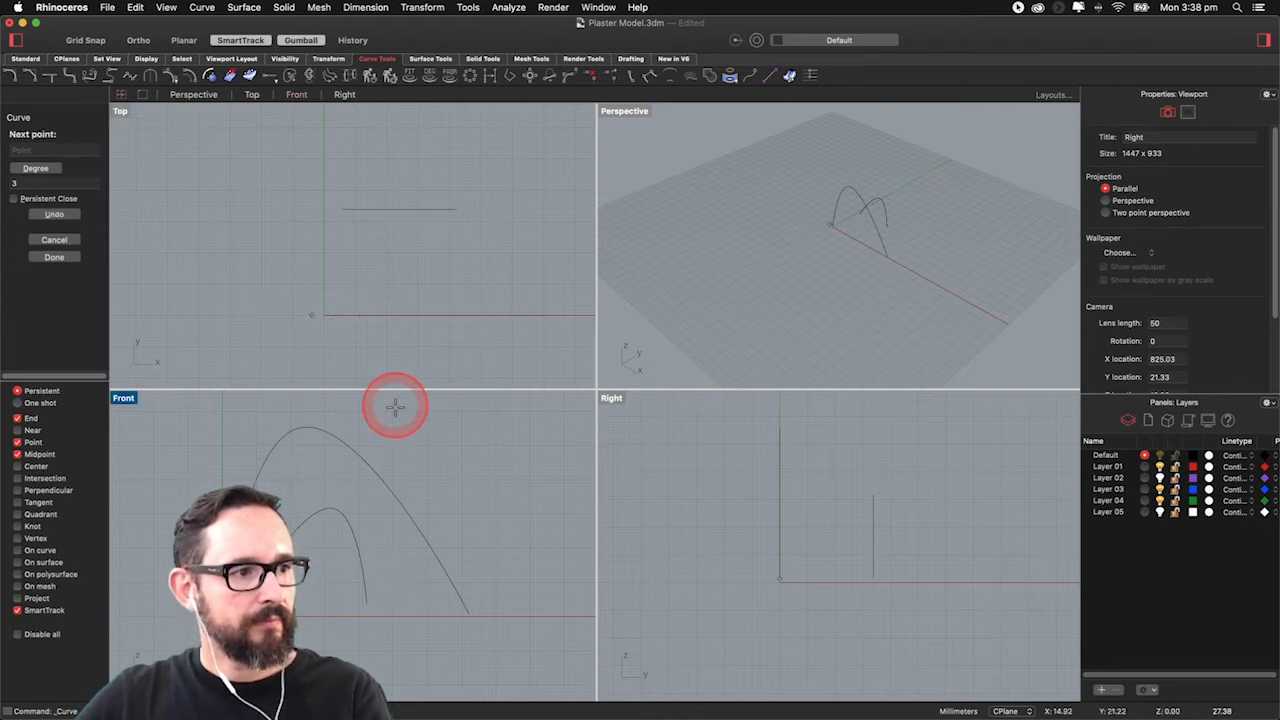
click(438, 436)
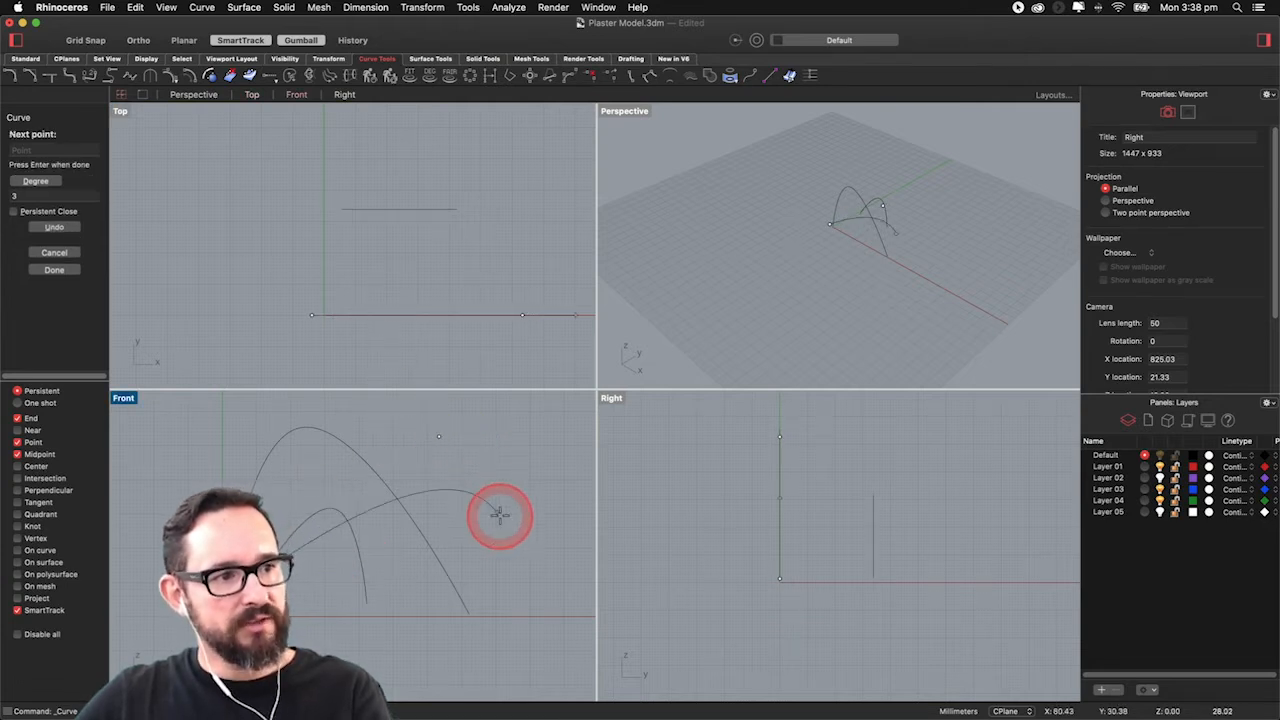
click(550, 602)
right_click(530, 585)
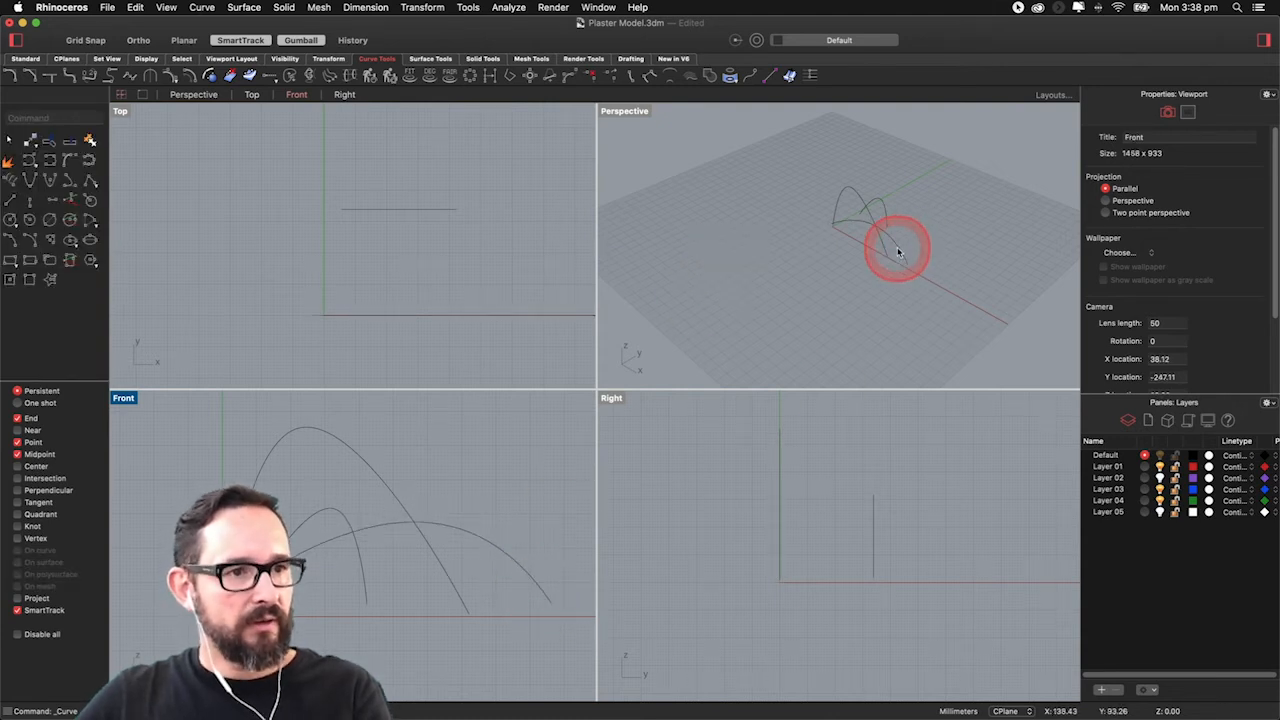
Step: Move the wide low arch along the positive Y axis in the Right view, behind the smaller arch, and deselect it
click(790, 550)
mouse_move(946, 548)
mouse_down()
mouse_move(1022, 547)
mouse_move(962, 543)
mouse_up()
click(446, 328)
click(517, 524)
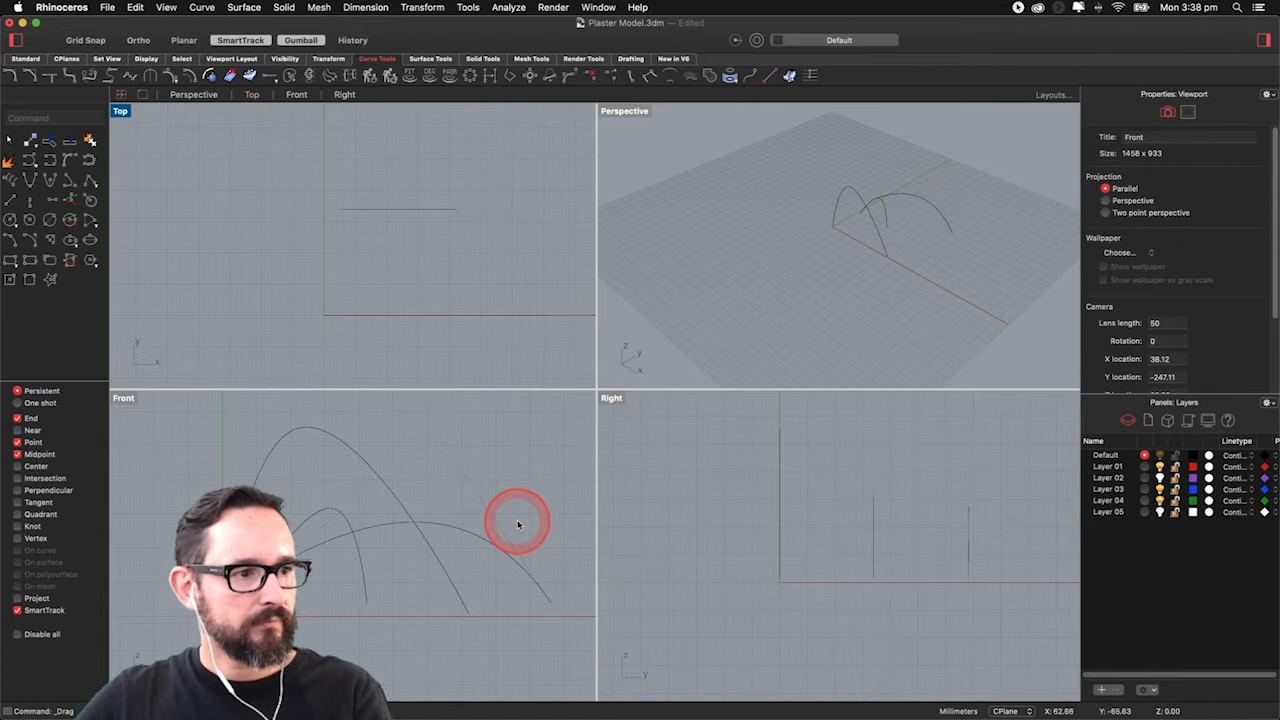
Step: Try to draw a large interpolated arch through four points in the Front view with object snaps active
click(319, 432)
click(50, 160)
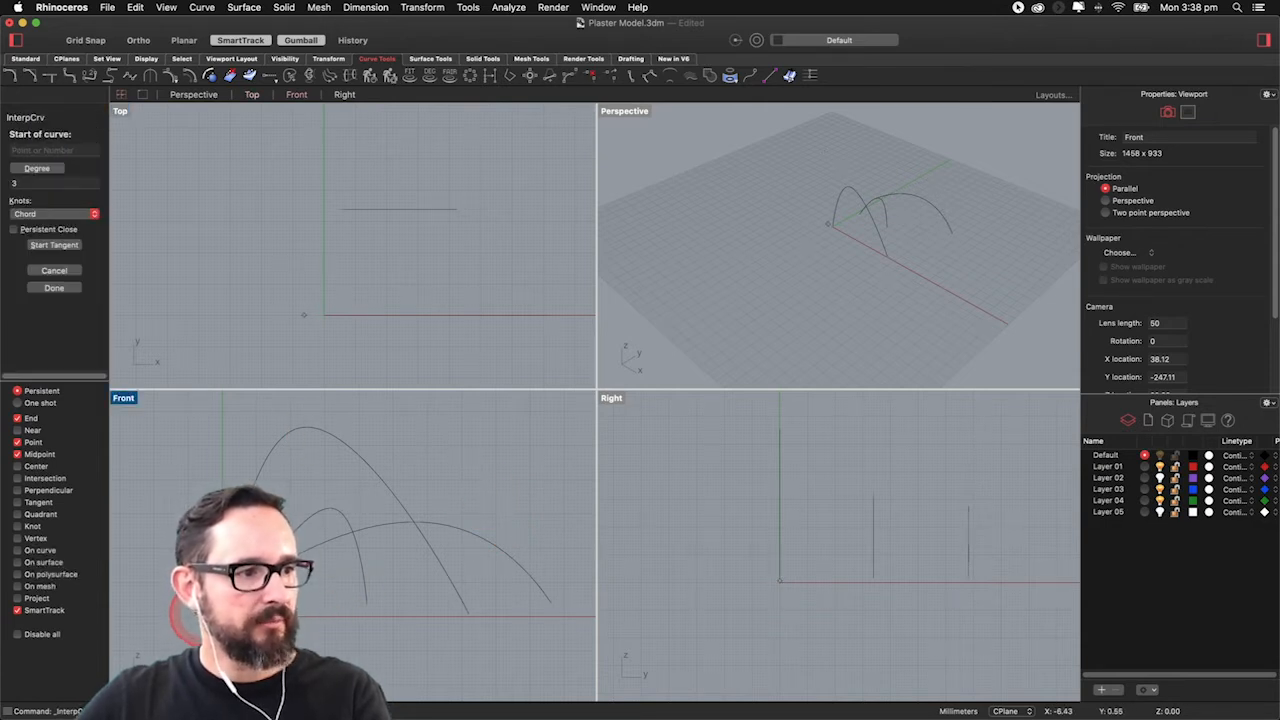
click(287, 507)
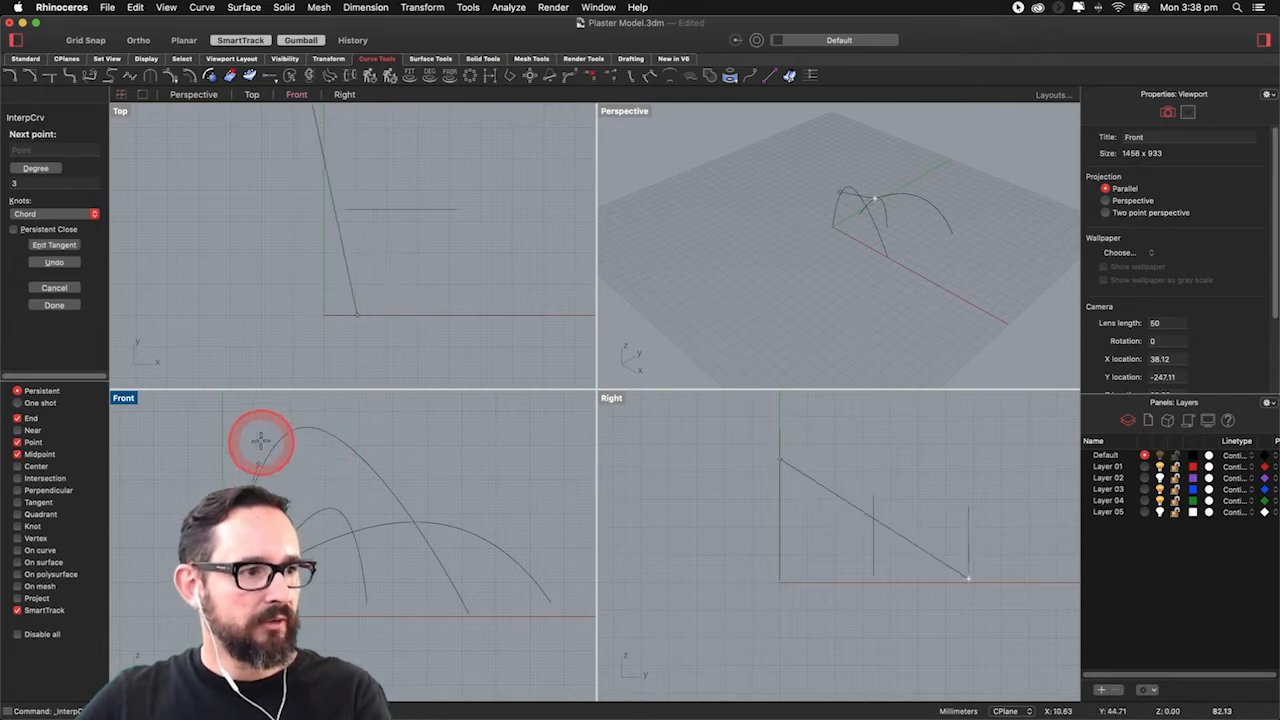
click(291, 408)
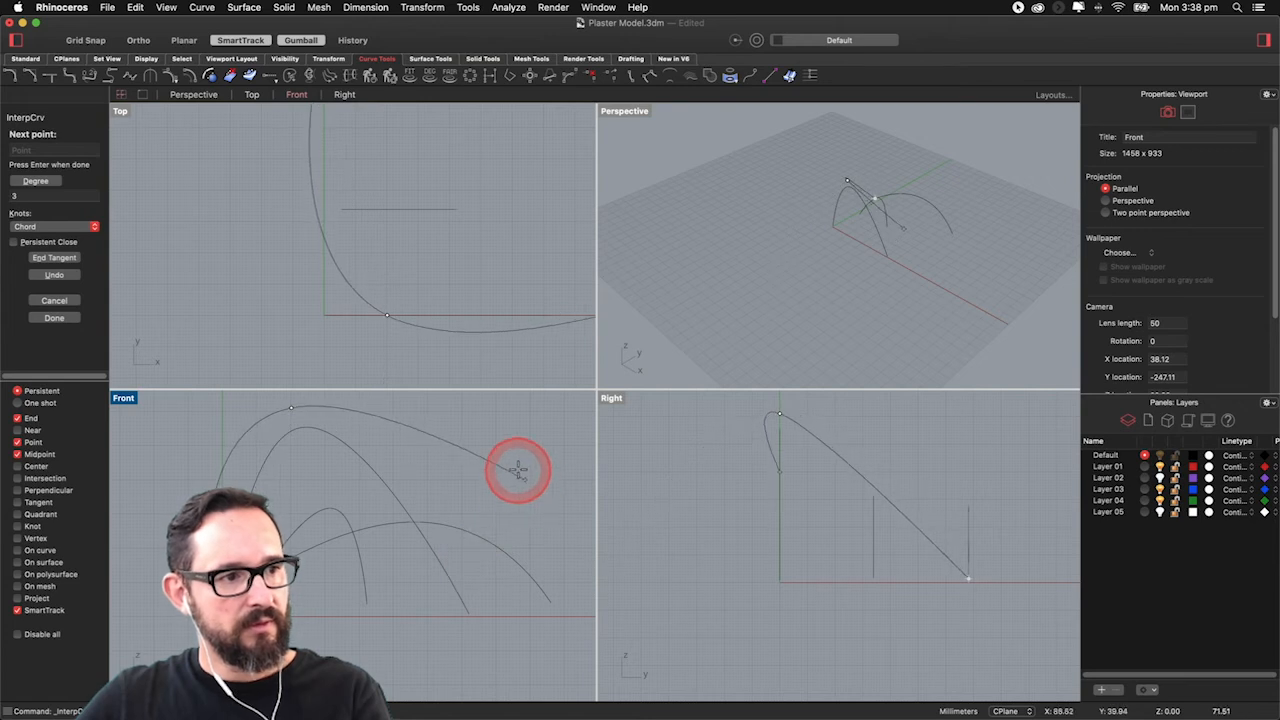
click(508, 438)
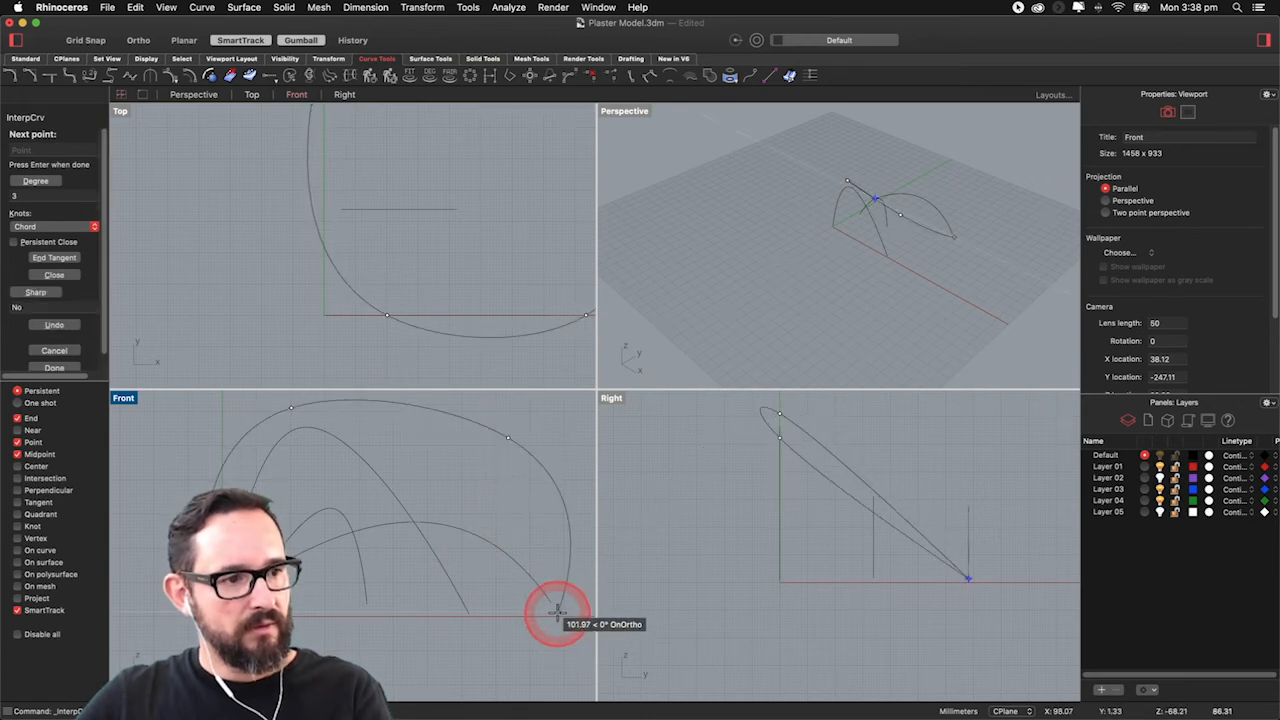
click(557, 610)
key(Return)
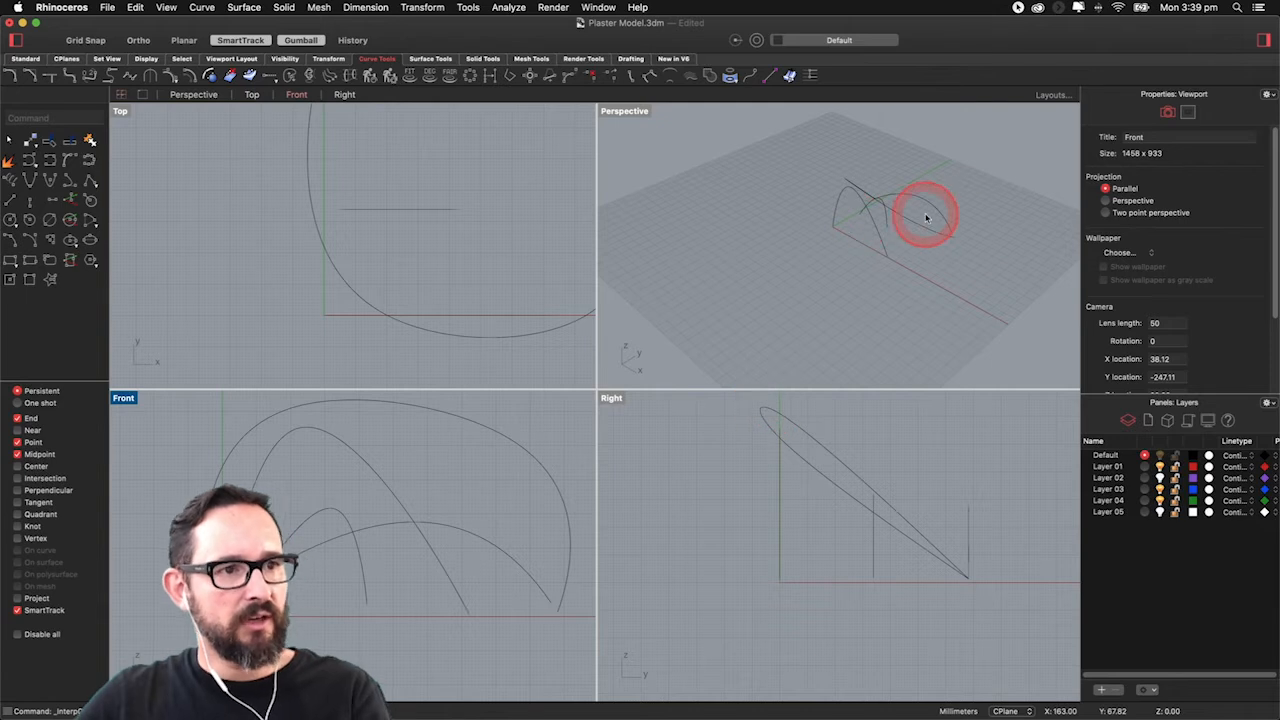
Step: Delete the skewed four-point interpolated curve
right_drag(914, 237, 897, 270)
click(898, 265)
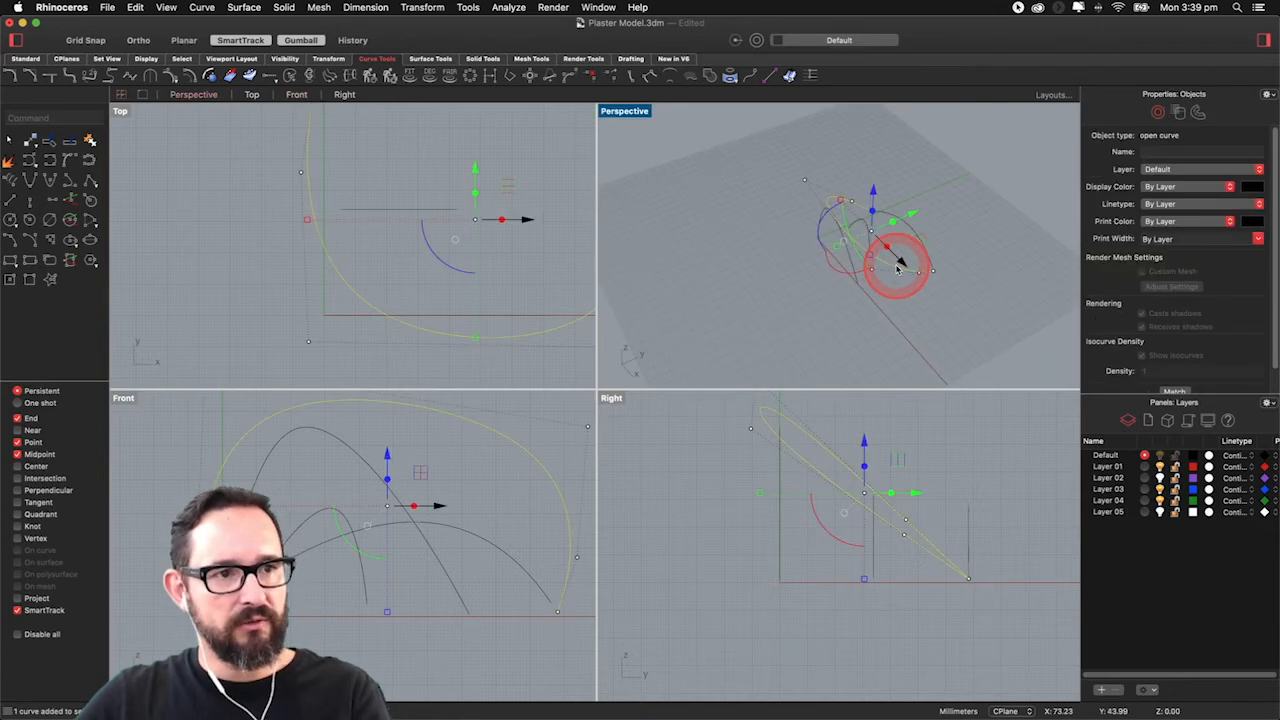
click(897, 265)
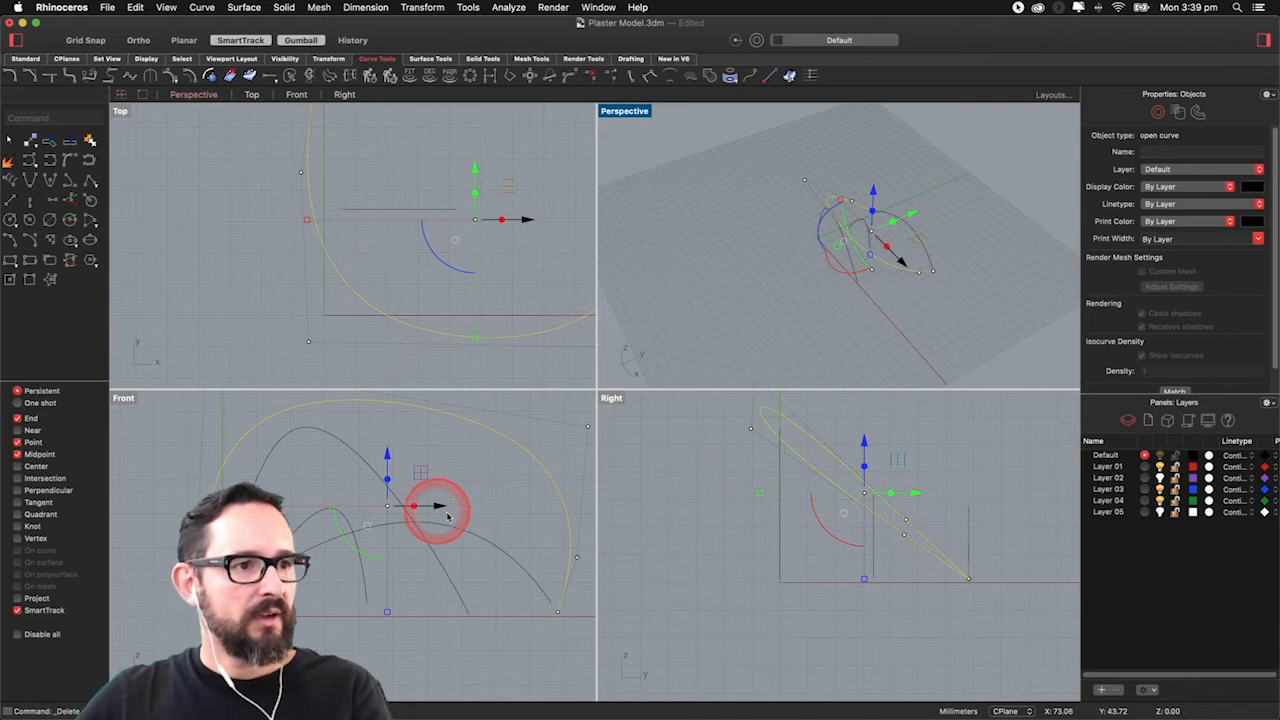
key(Delete)
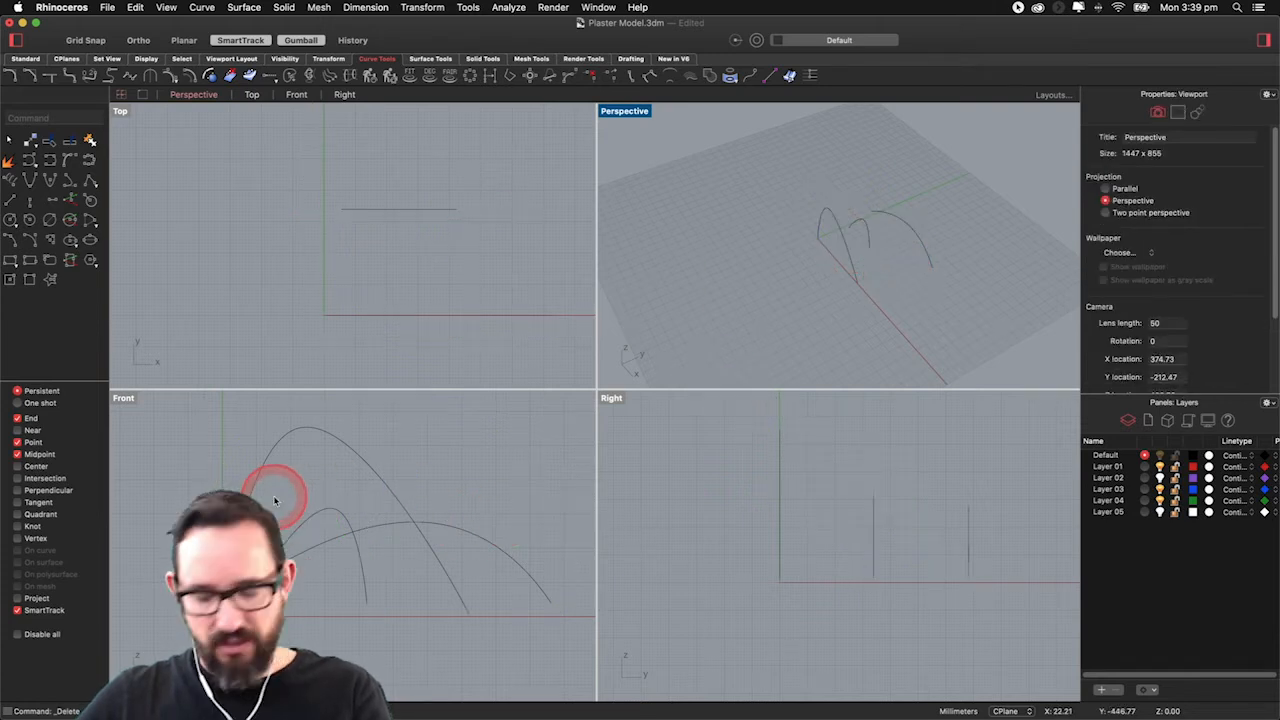
Step: Disable all object snaps and draw a three-point interpolated arch in the Front view from about X -5 to X 98, about 55 mm high
right_click(174, 524)
click(33, 636)
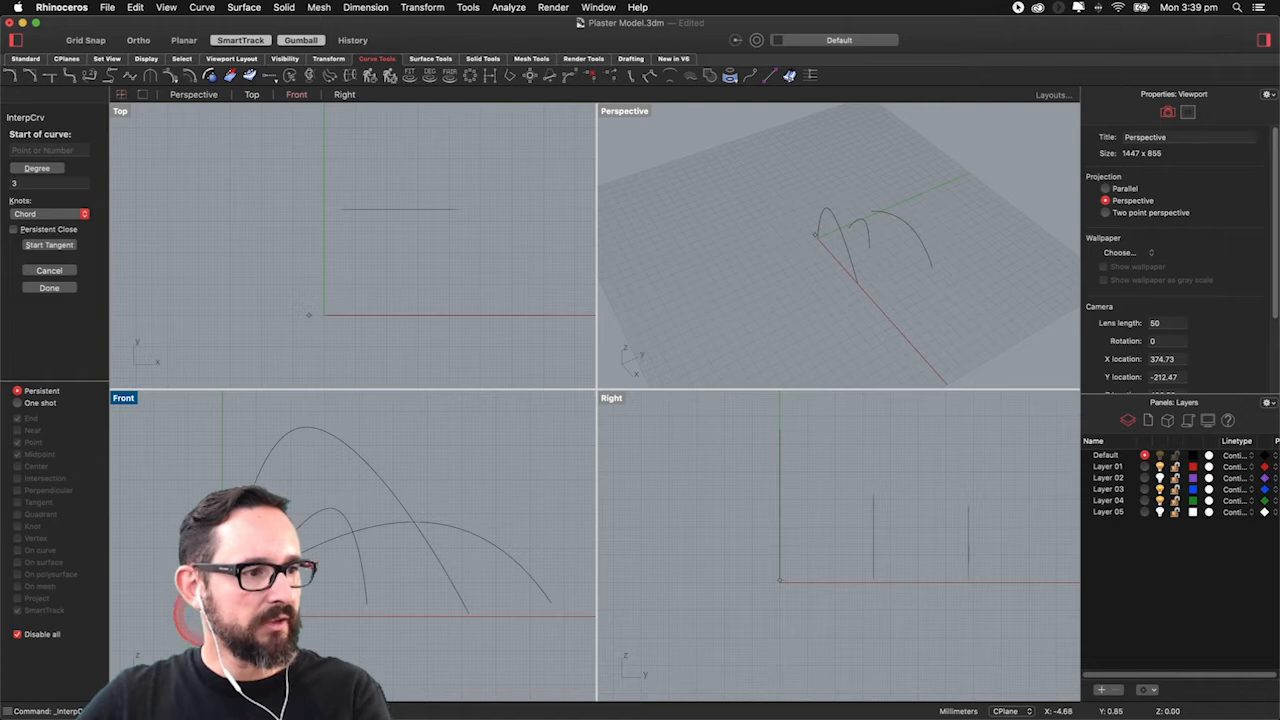
click(205, 613)
click(411, 428)
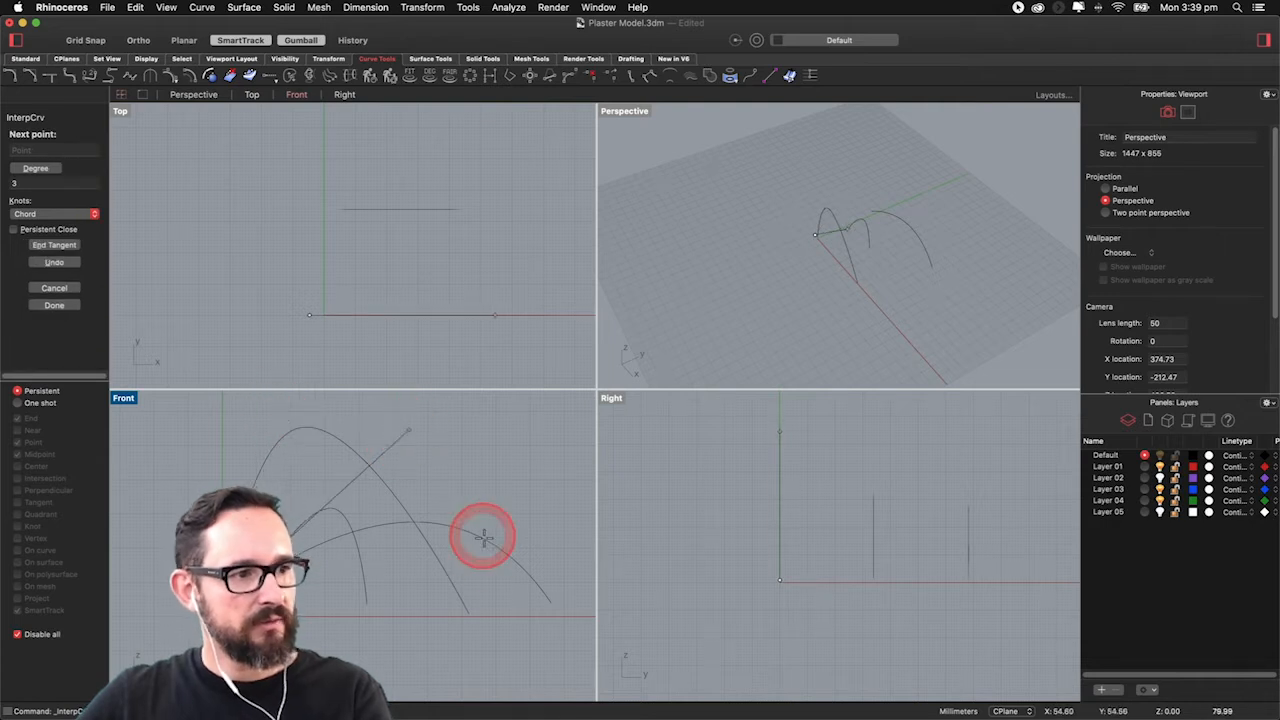
click(548, 593)
key(Return)
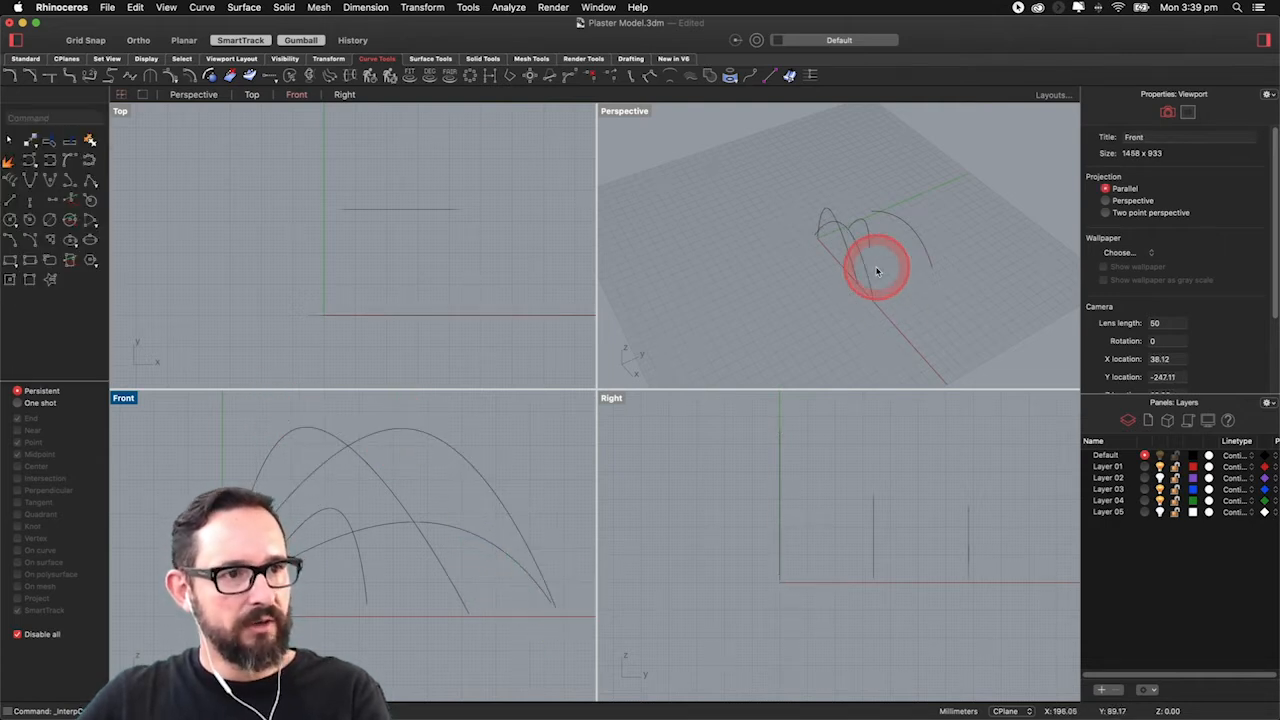
Step: Move the new large arch along the positive Y axis, behind the wide low arch, and check the spacing of all four curves
click(868, 275)
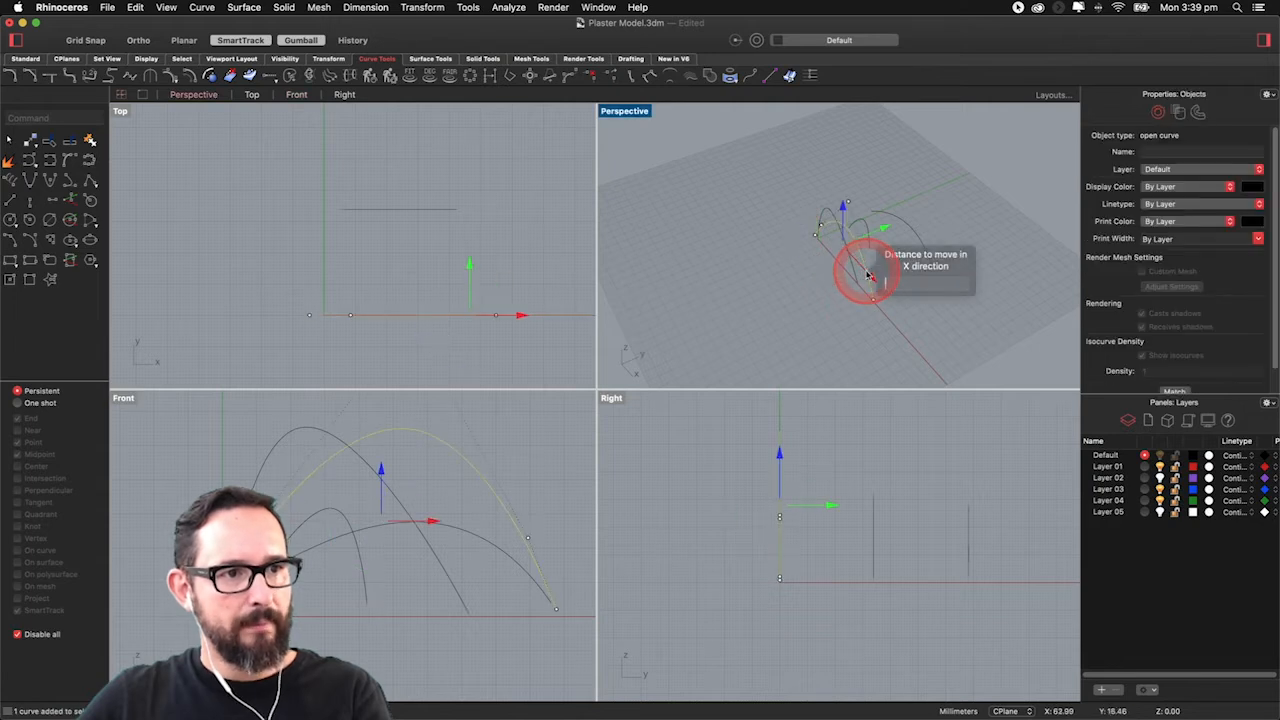
click(855, 350)
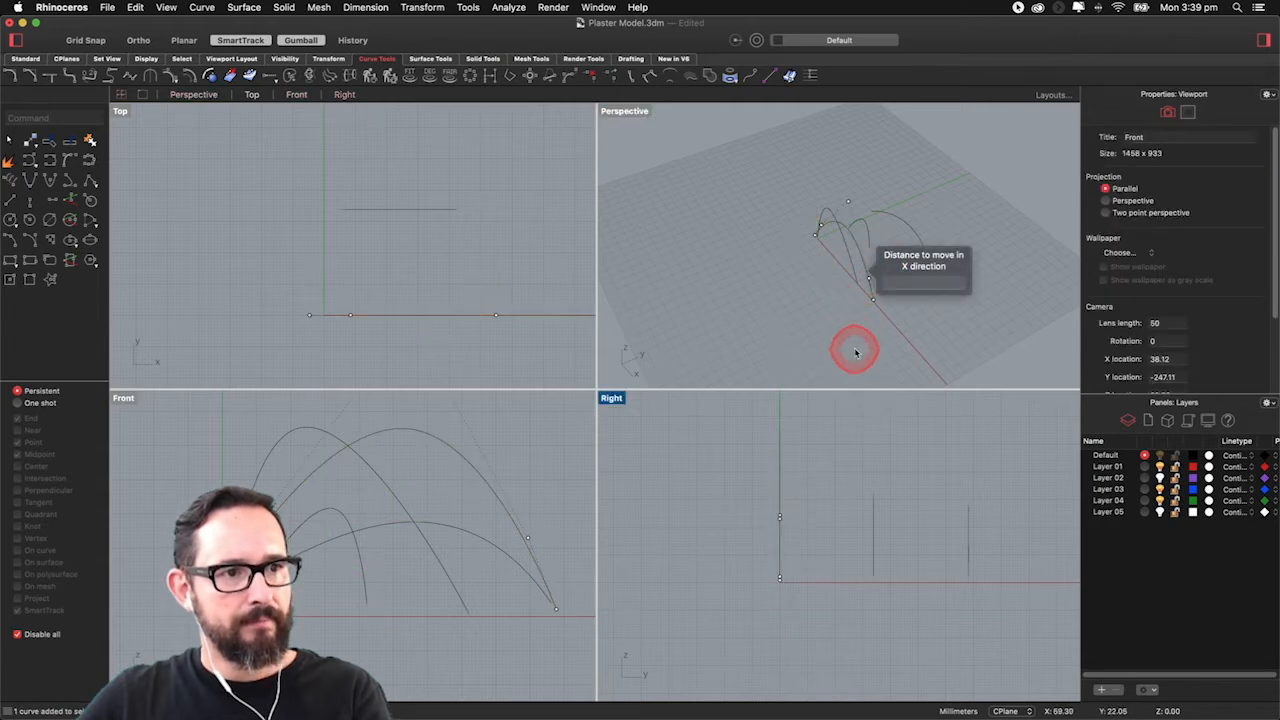
click(868, 275)
drag(888, 230, 972, 201)
click(758, 331)
right_drag(758, 331, 915, 218)
drag(906, 233, 906, 233)
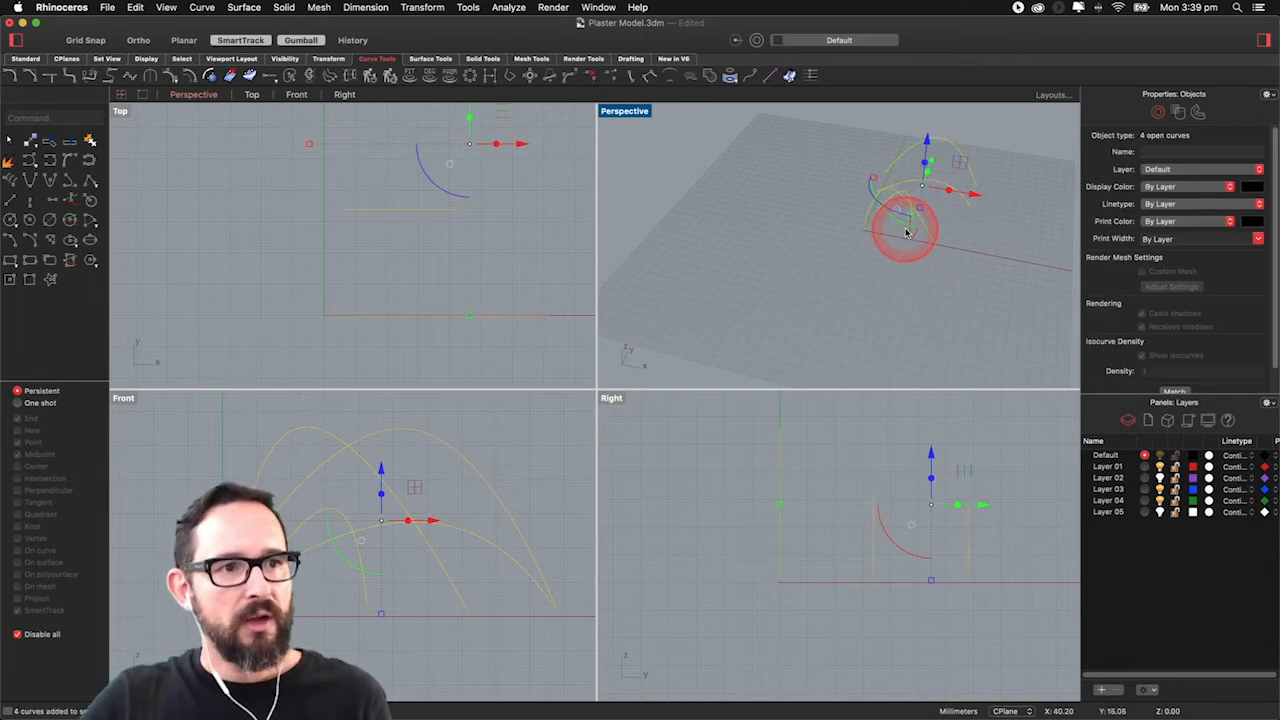
click(780, 248)
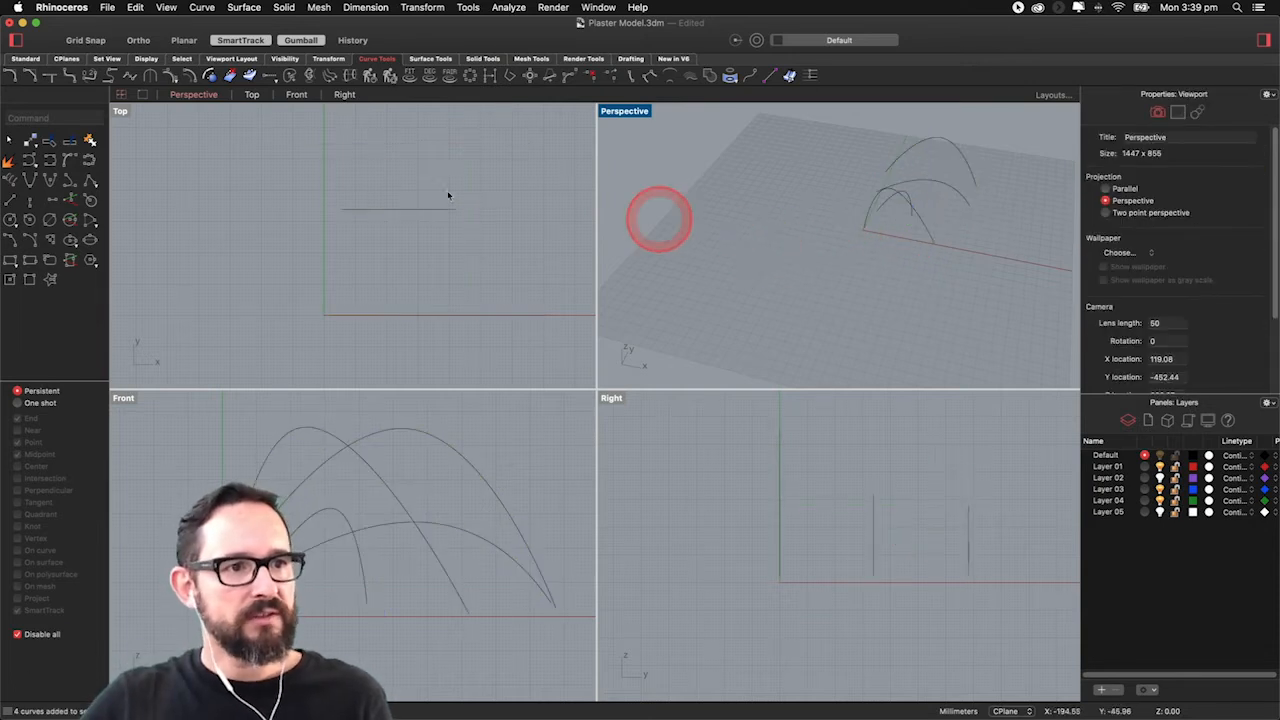
Step: Start a loft through the four arched curves, with cross-sections rebuilt to 5 control points
click(430, 60)
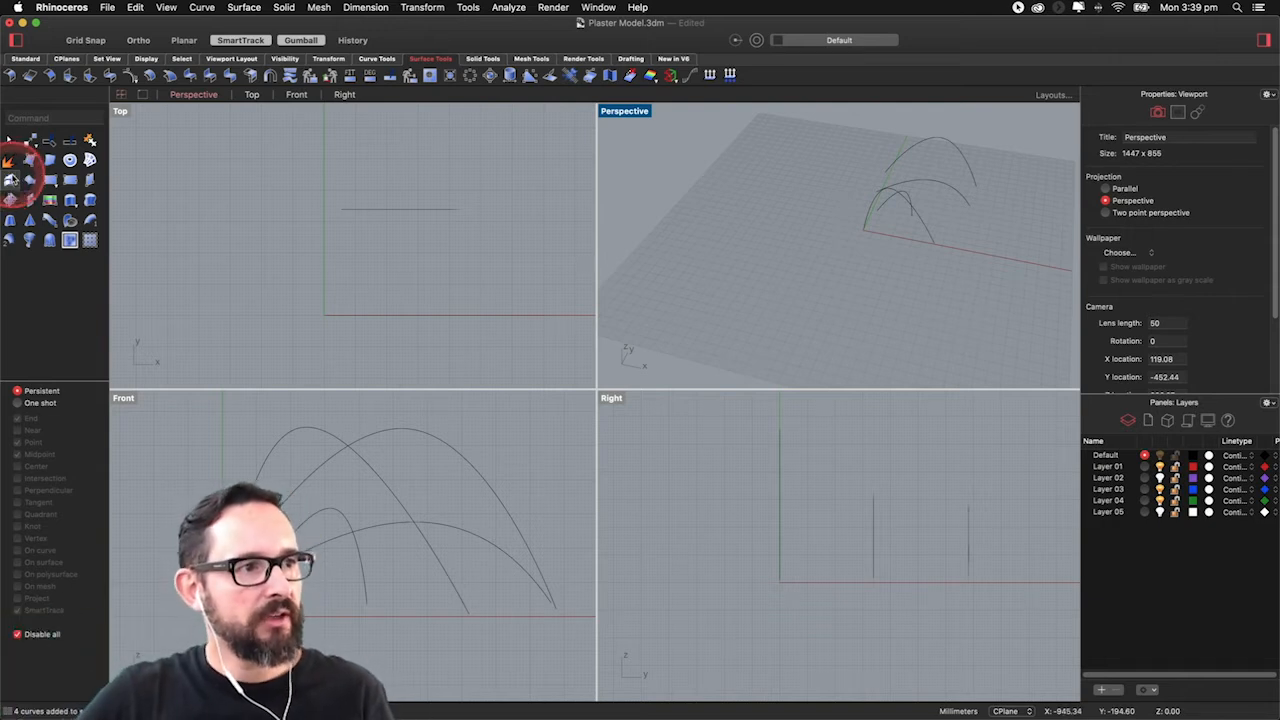
click(12, 165)
right_drag(860, 251, 904, 233)
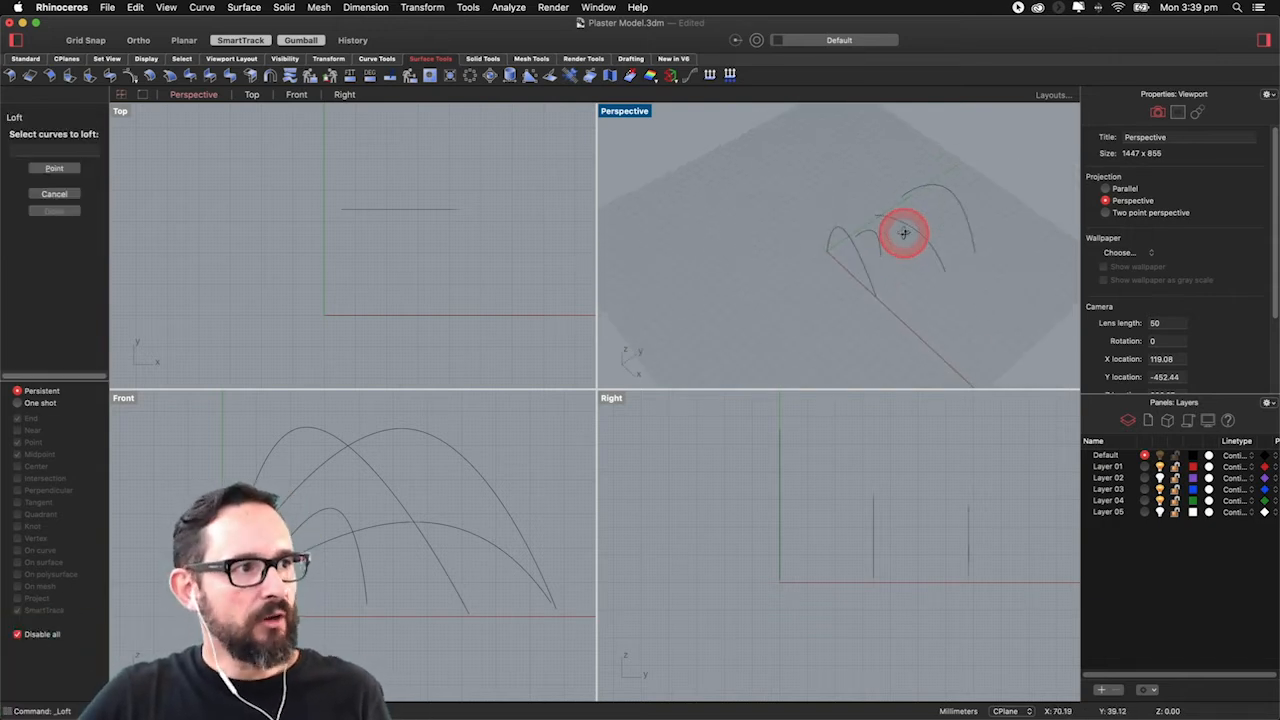
click(865, 272)
click(880, 242)
click(914, 232)
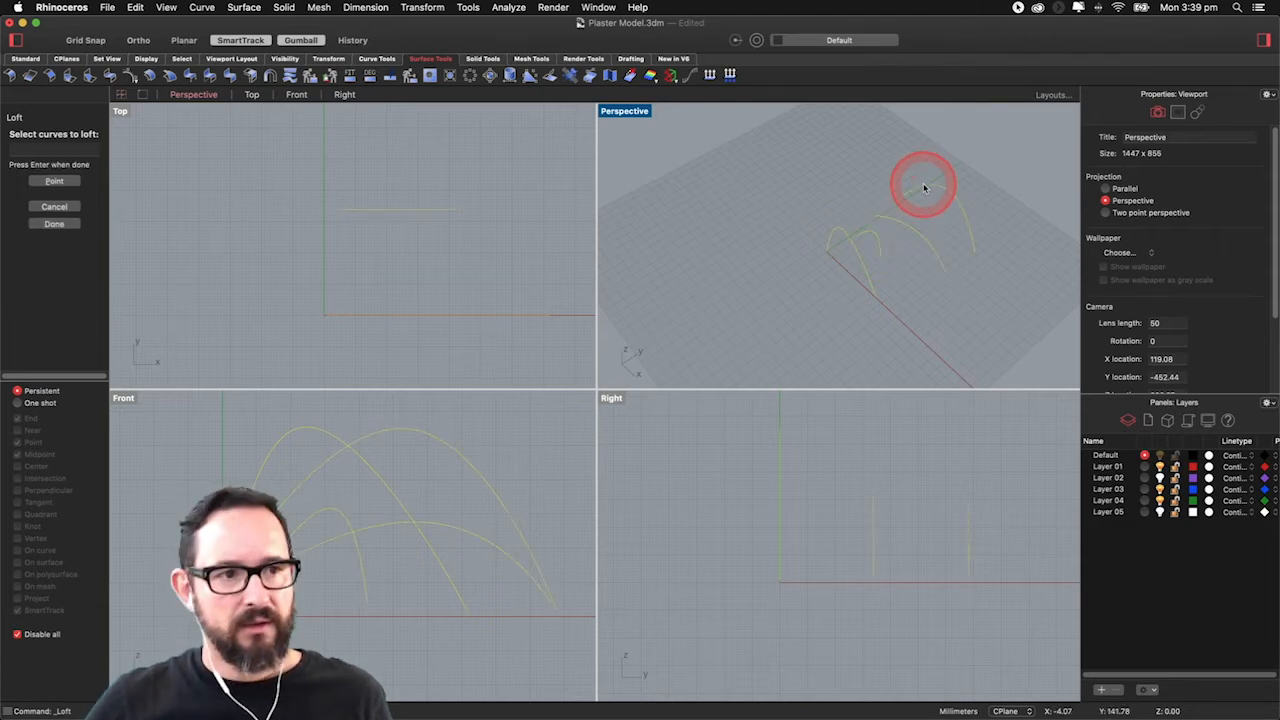
key(Return)
click(818, 222)
Step: Examine the loft preview from several angles for twisting between the arched curves
right_drag(814, 229, 620, 115)
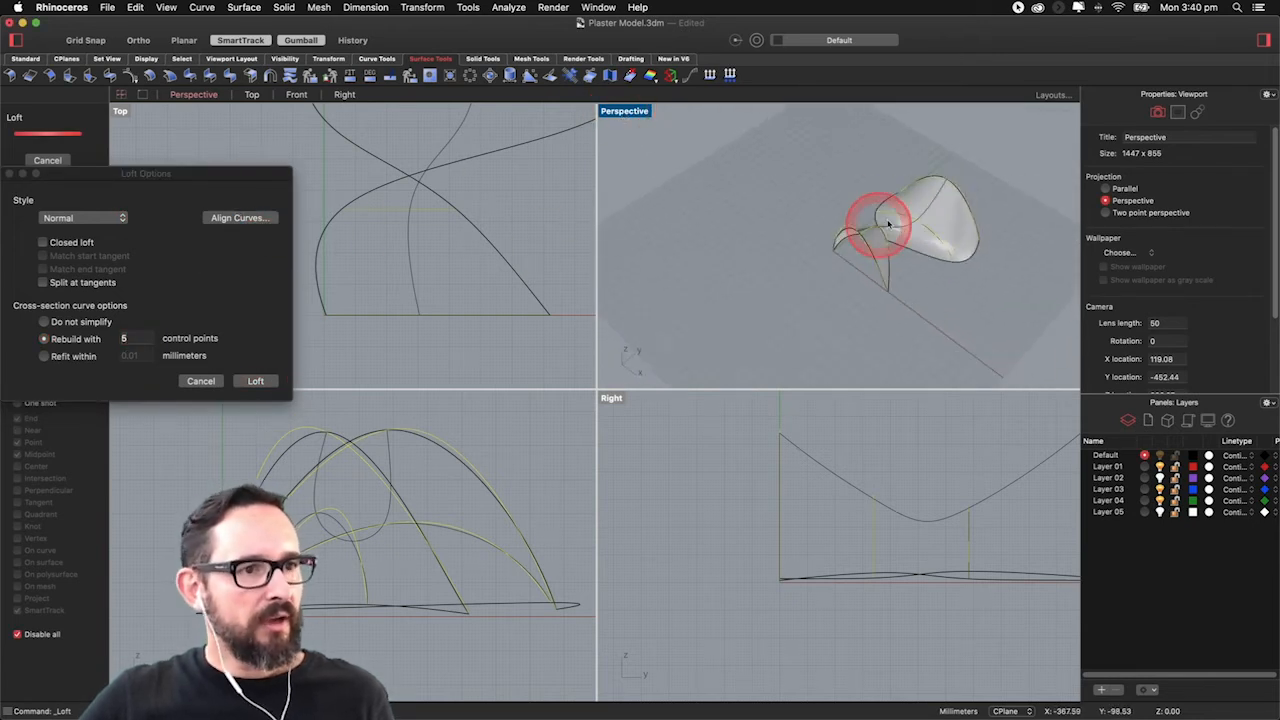
scroll(871, 223, up, 5)
right_drag(905, 236, 759, 371)
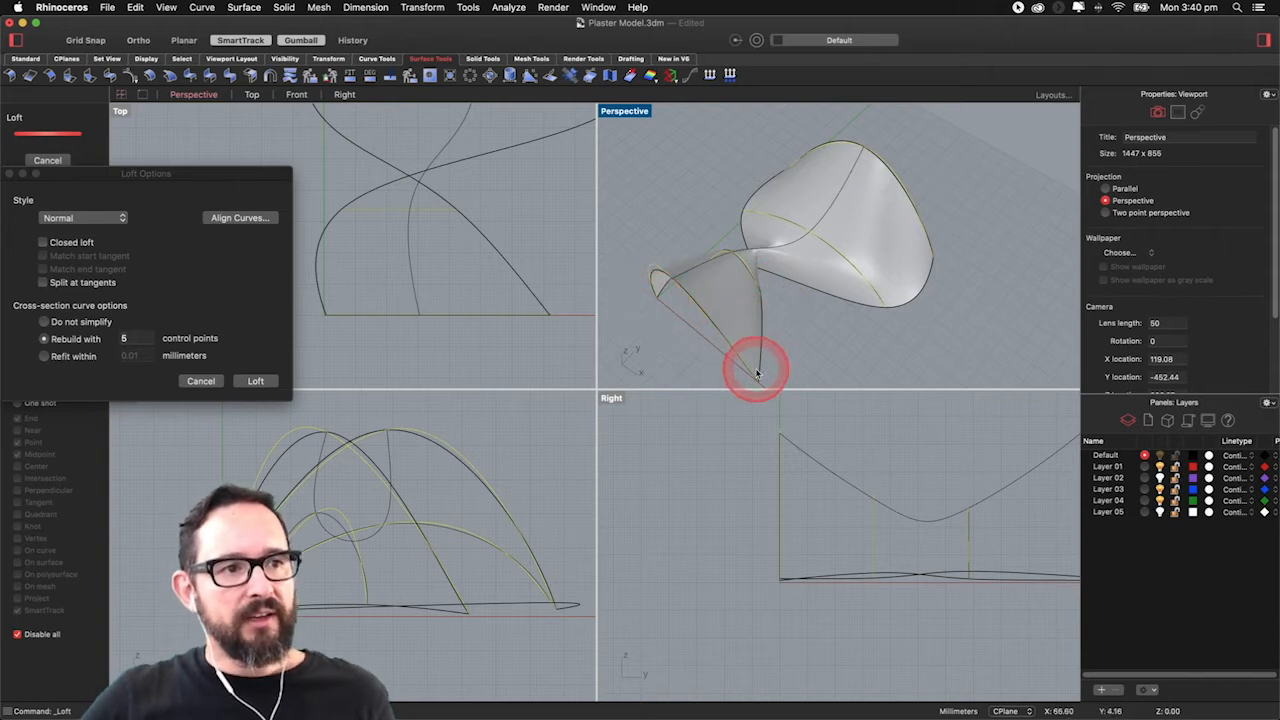
right_drag(718, 278, 896, 242)
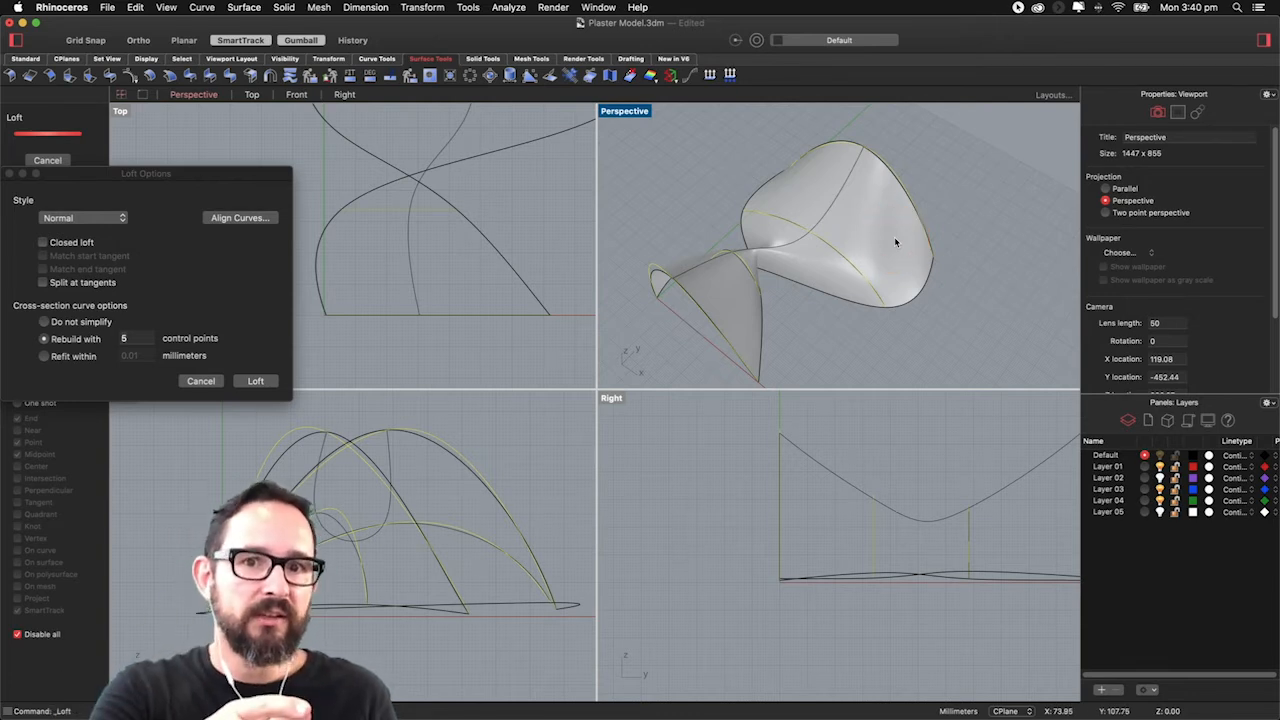
right_drag(741, 252, 741, 252)
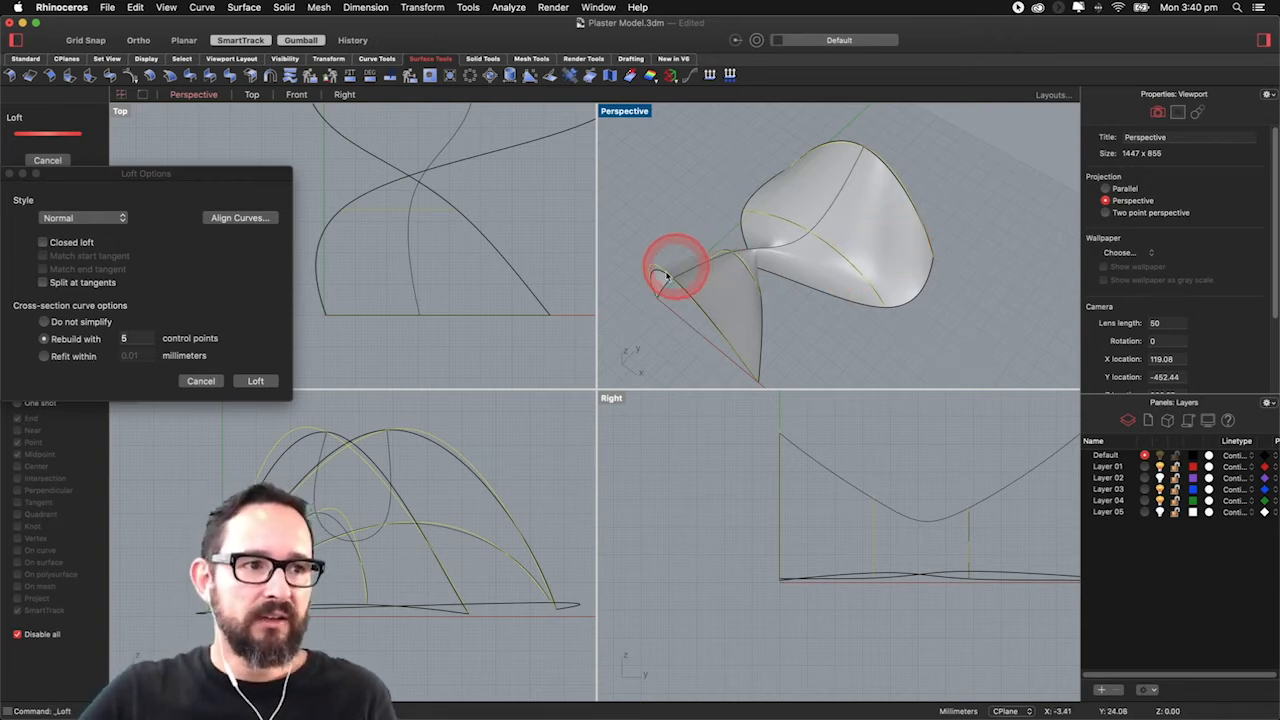
right_drag(643, 285, 763, 302)
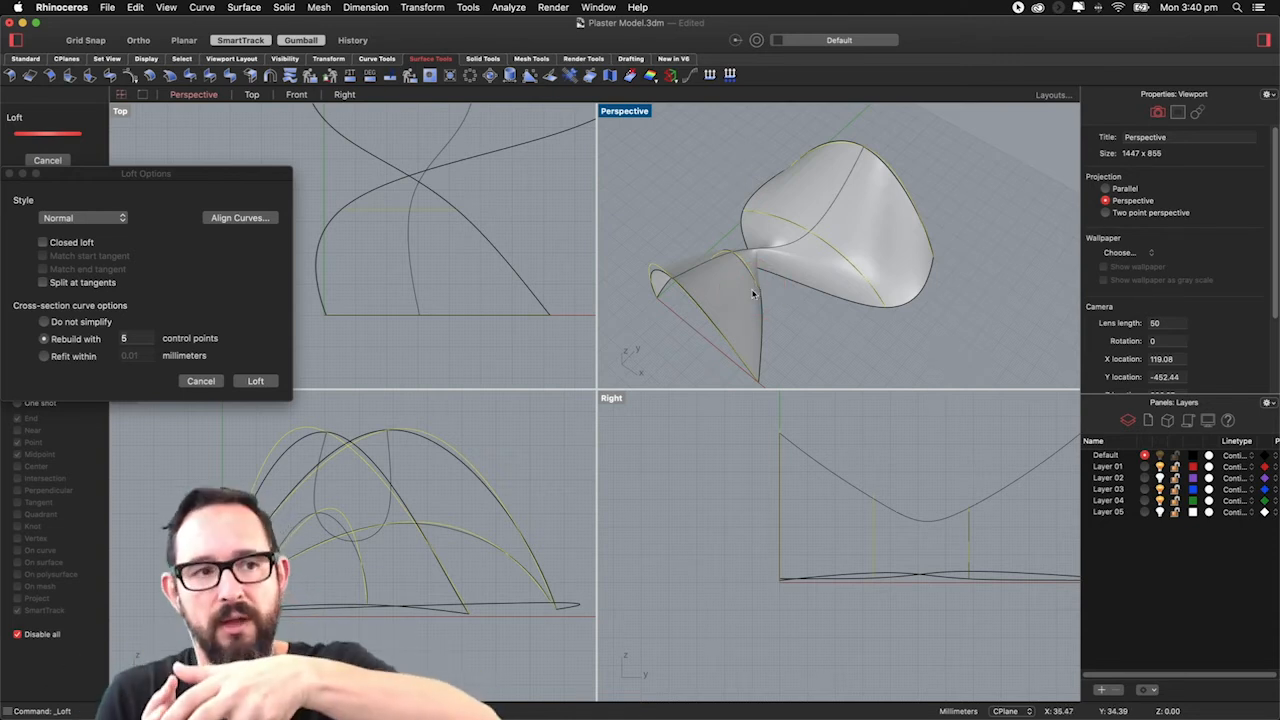
click(696, 285)
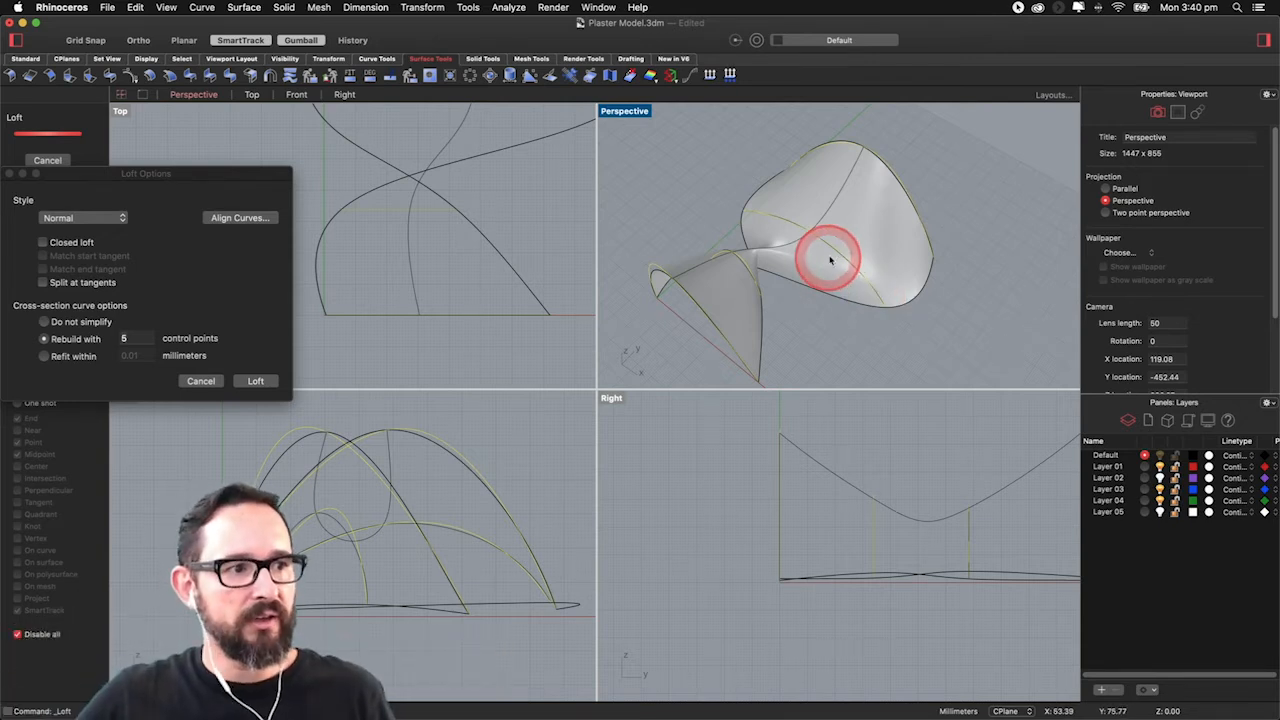
right_drag(821, 254, 565, 270)
Step: Align the loft's shape curves by reversing the wide low arch and the rearmost large arch, and check the untwisted preview
click(255, 220)
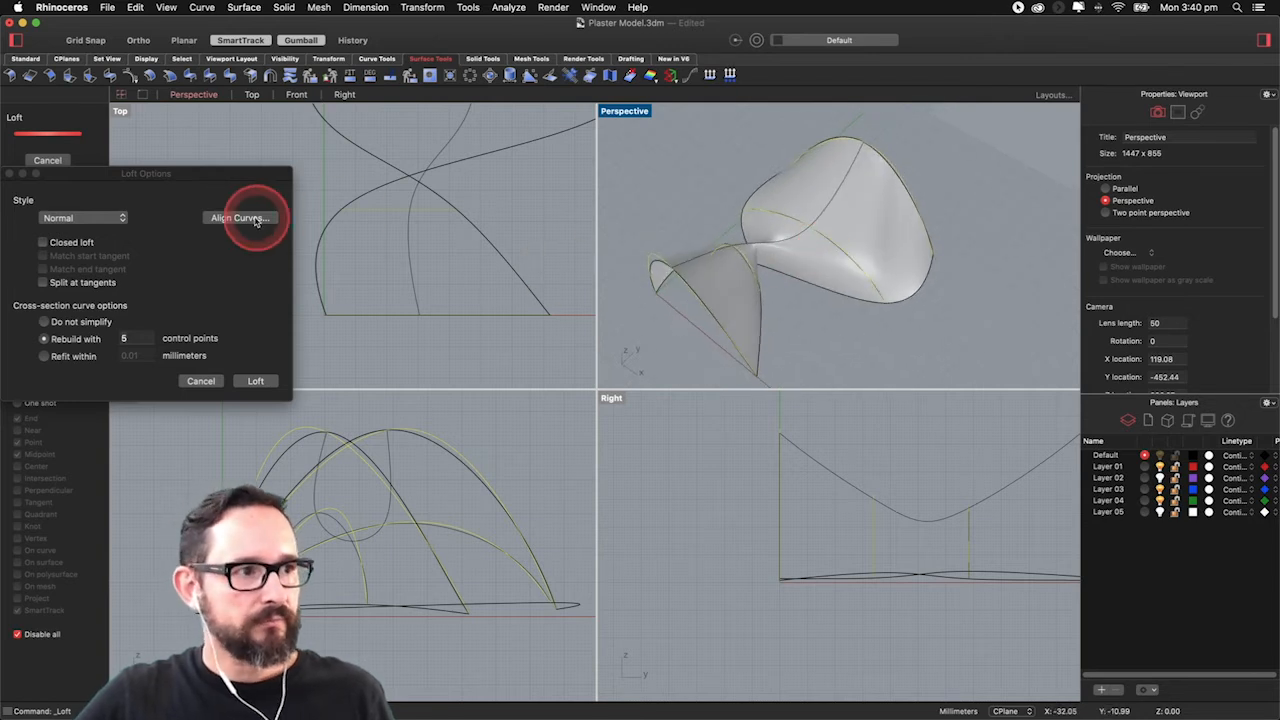
click(683, 303)
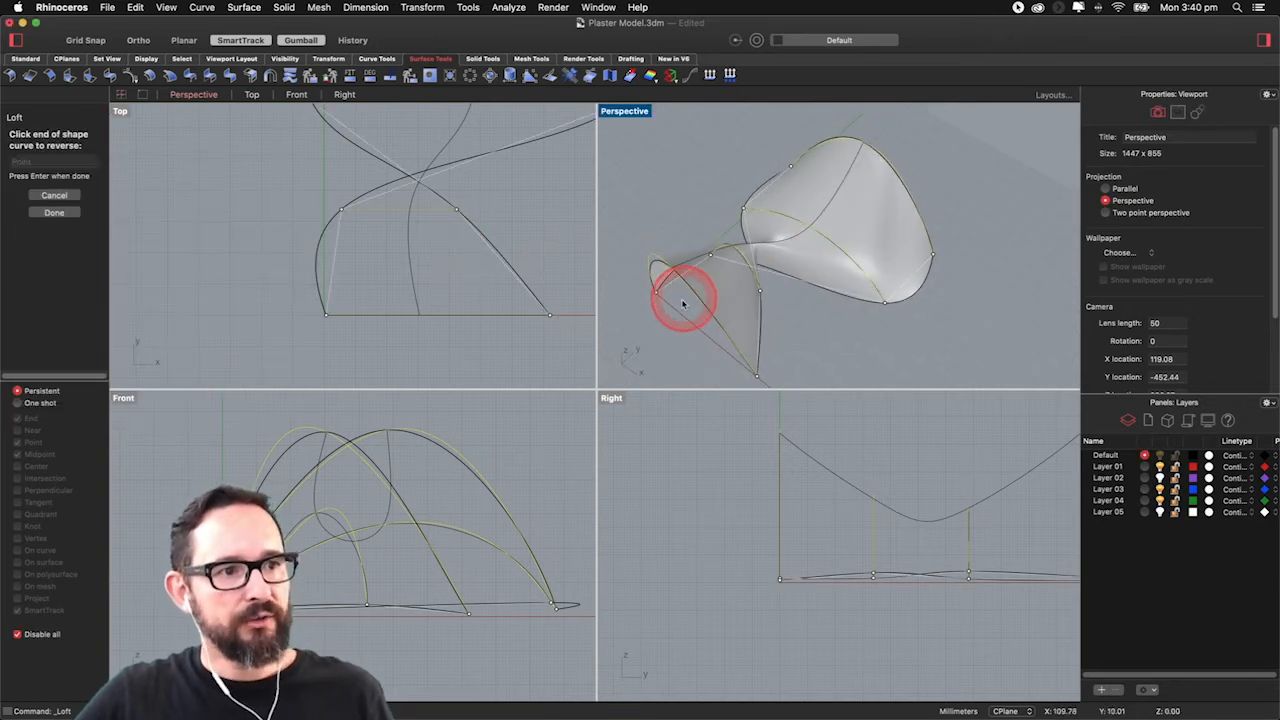
click(708, 260)
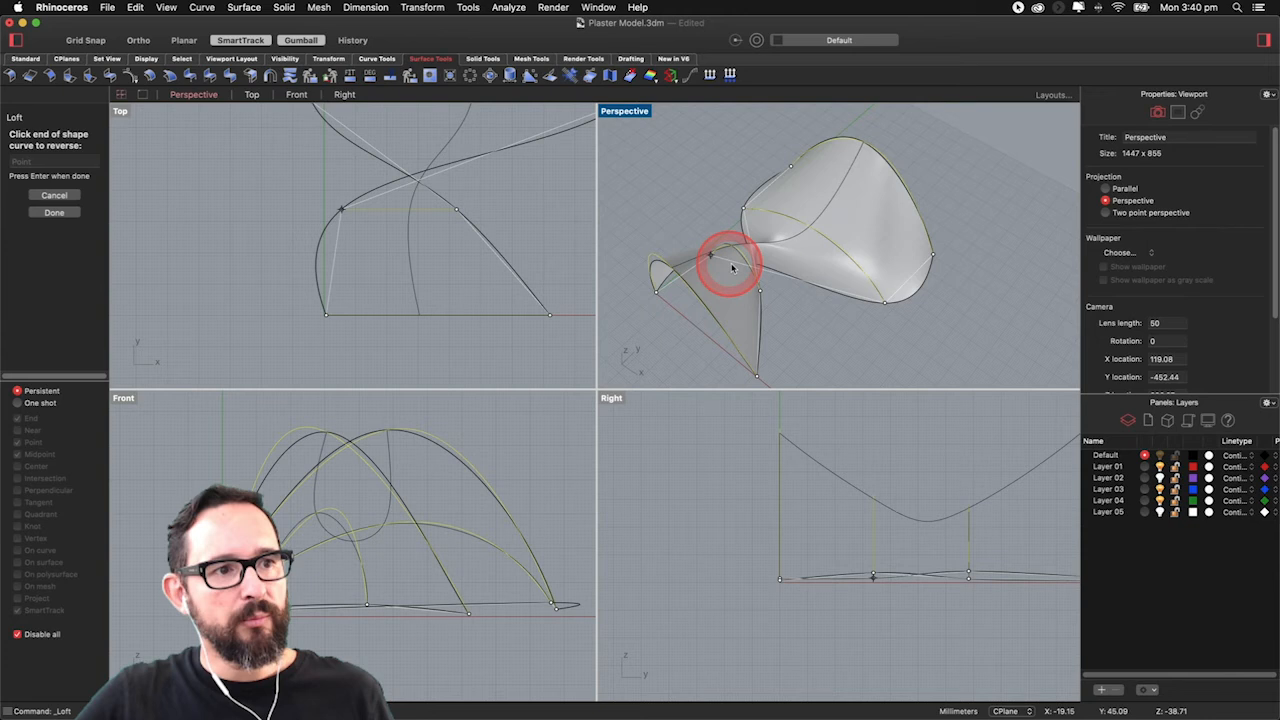
click(885, 305)
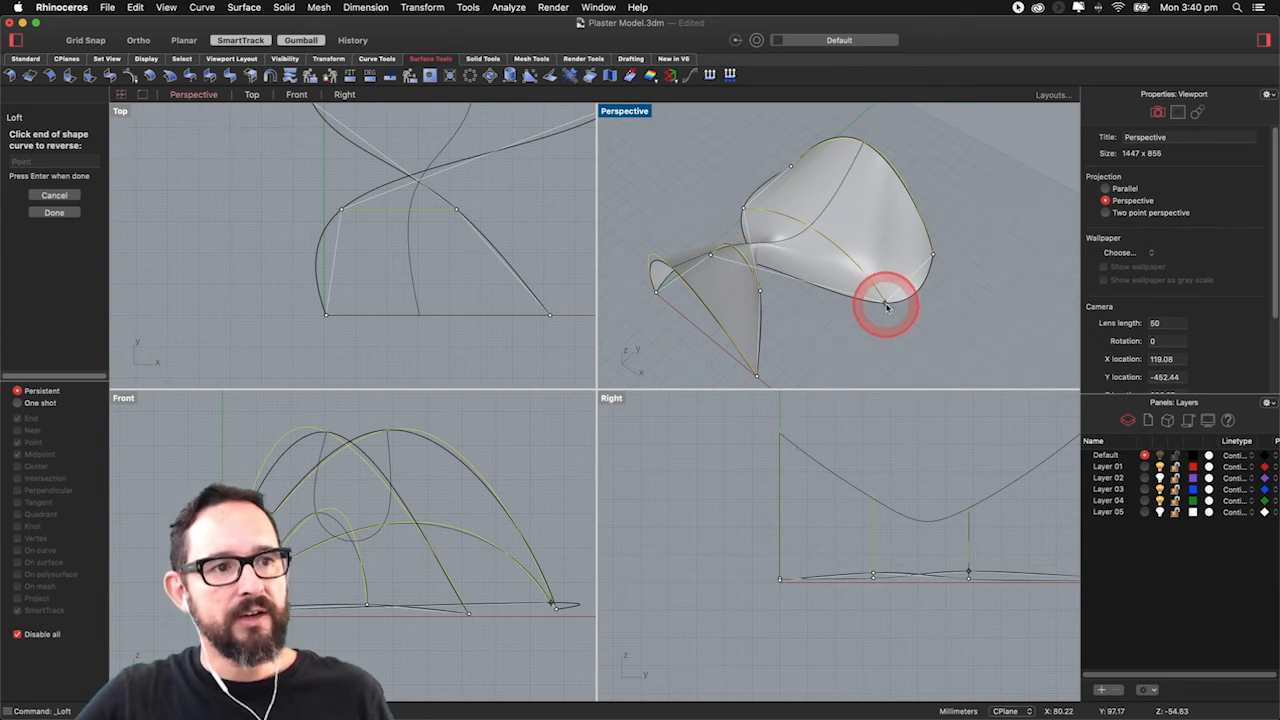
click(886, 306)
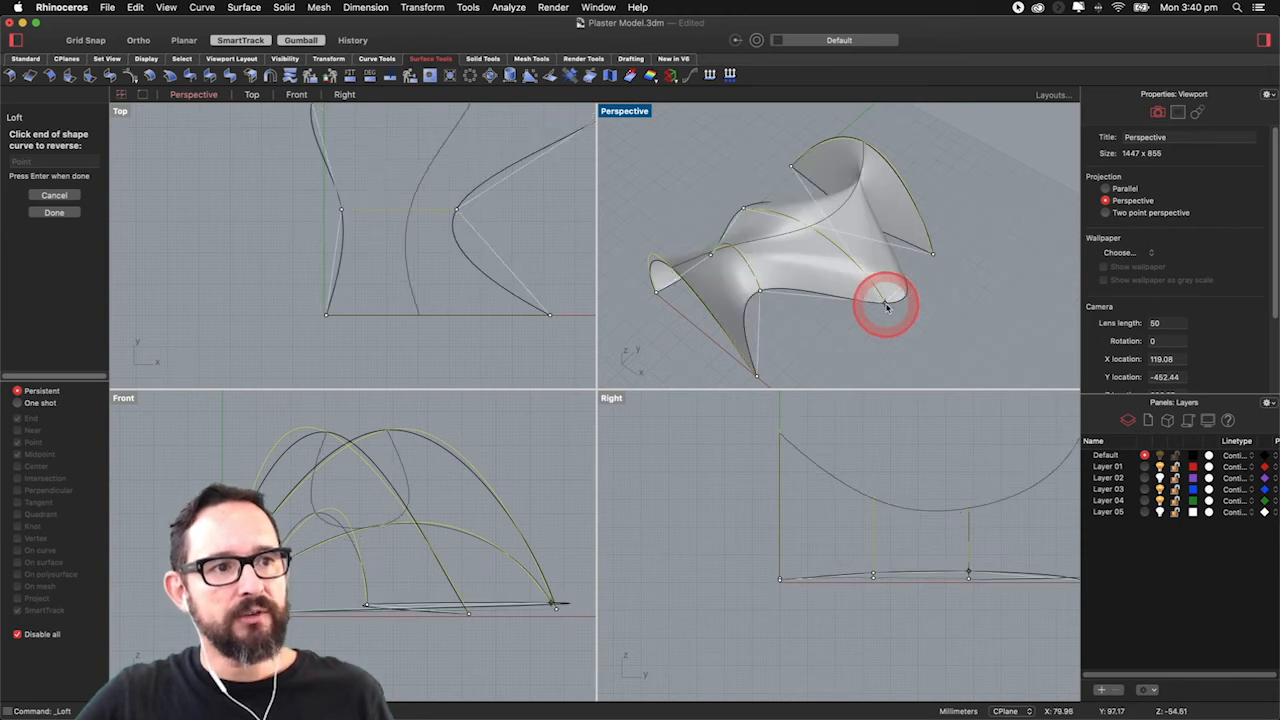
click(932, 258)
click(887, 316)
right_drag(887, 316, 818, 251)
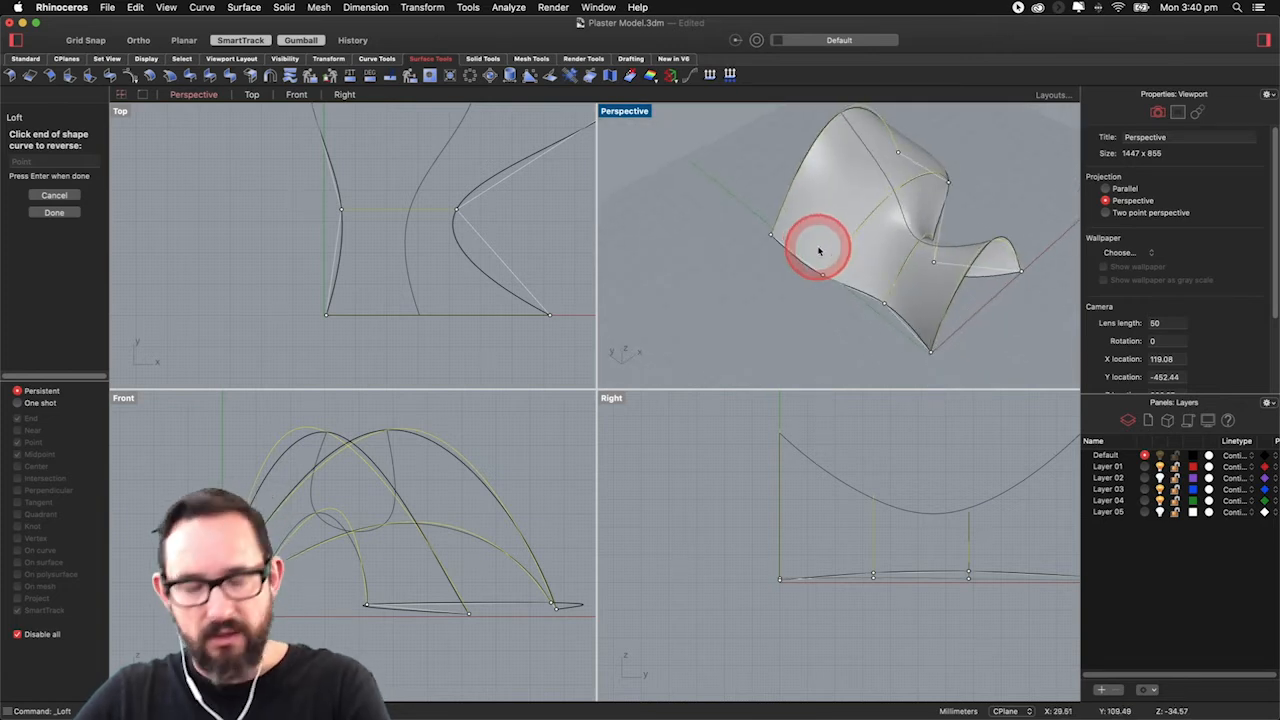
right_click(818, 251)
right_drag(774, 268, 455, 233)
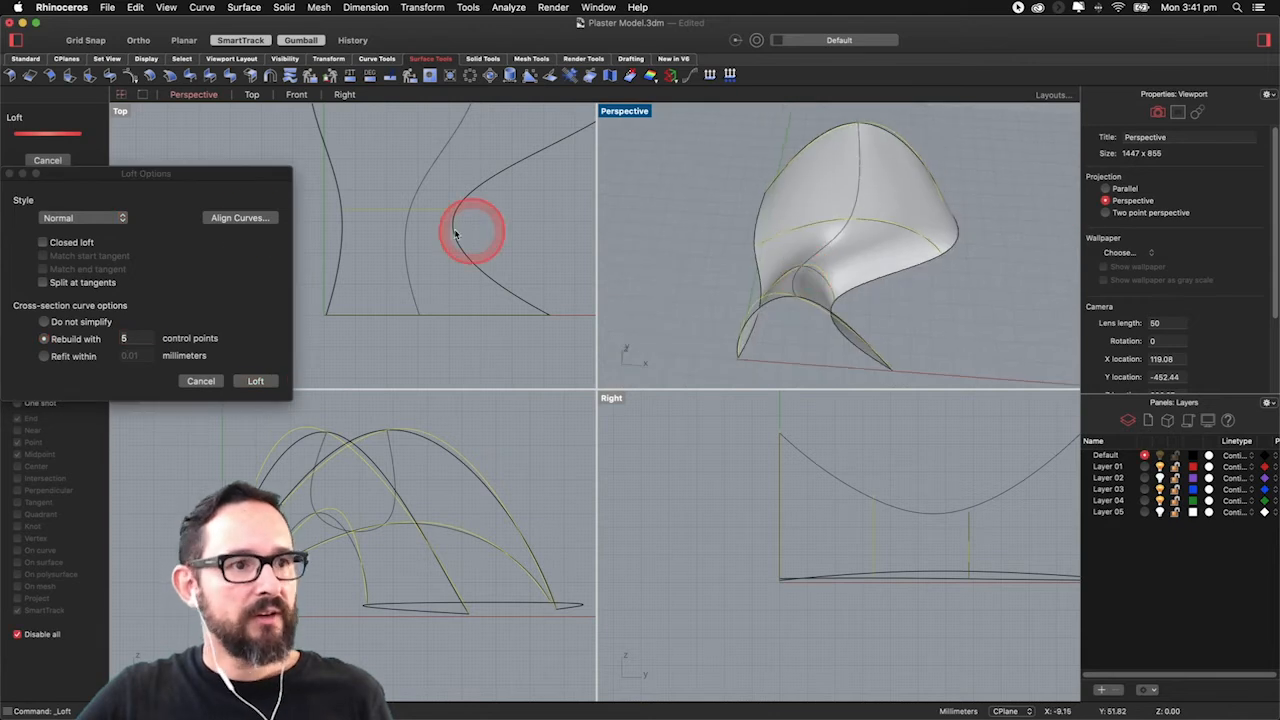
right_drag(751, 251, 705, 246)
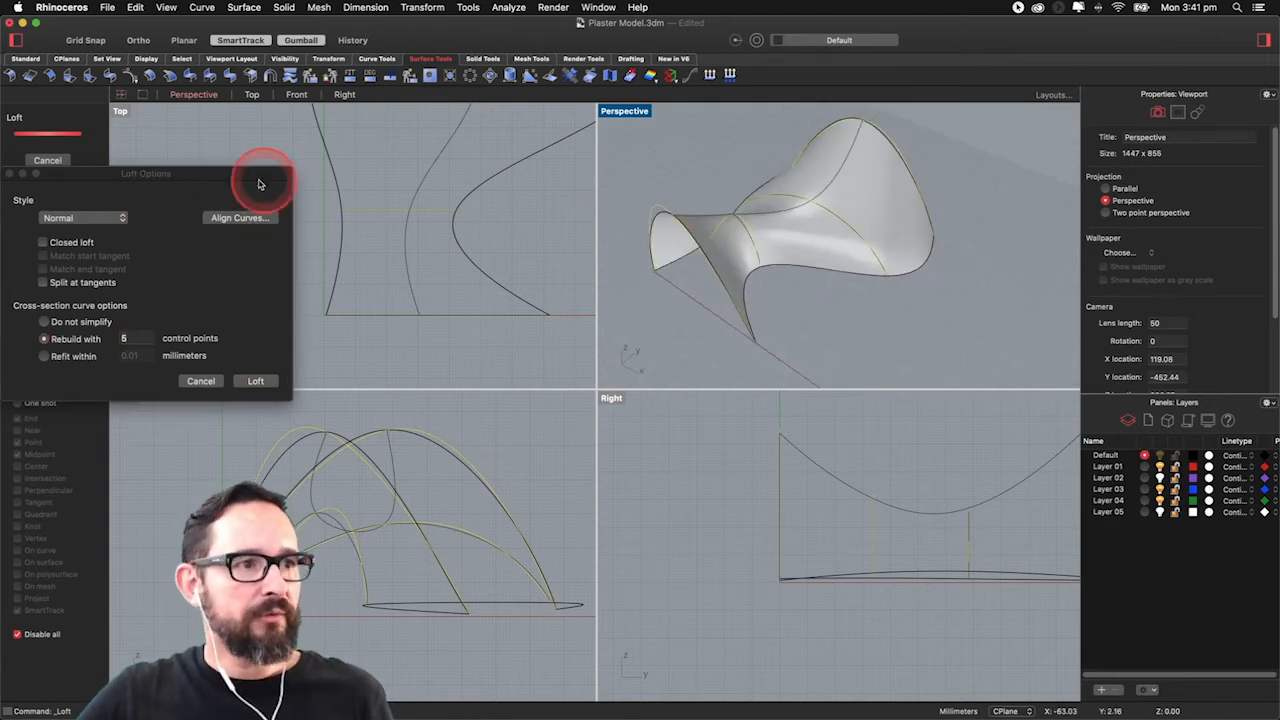
Step: Try the Loose loft style on the preview and restore the style to Normal
click(258, 183)
drag(108, 214, 97, 237)
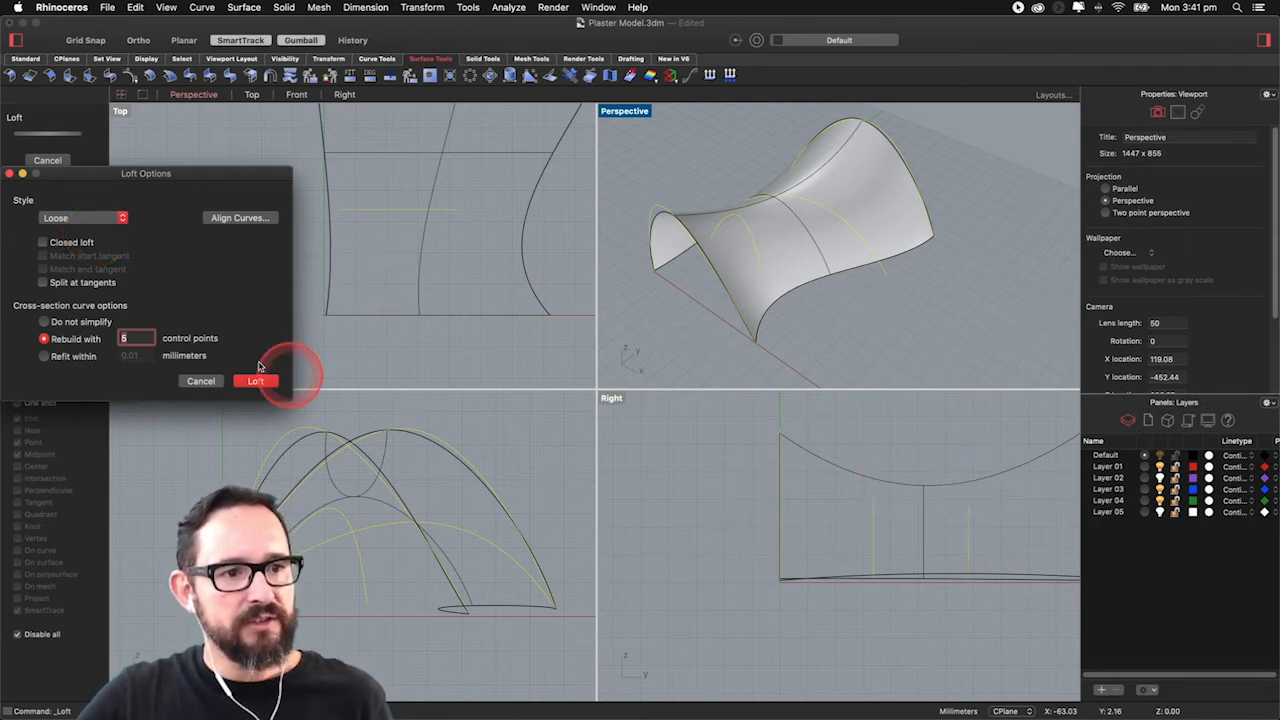
click(95, 222)
click(94, 208)
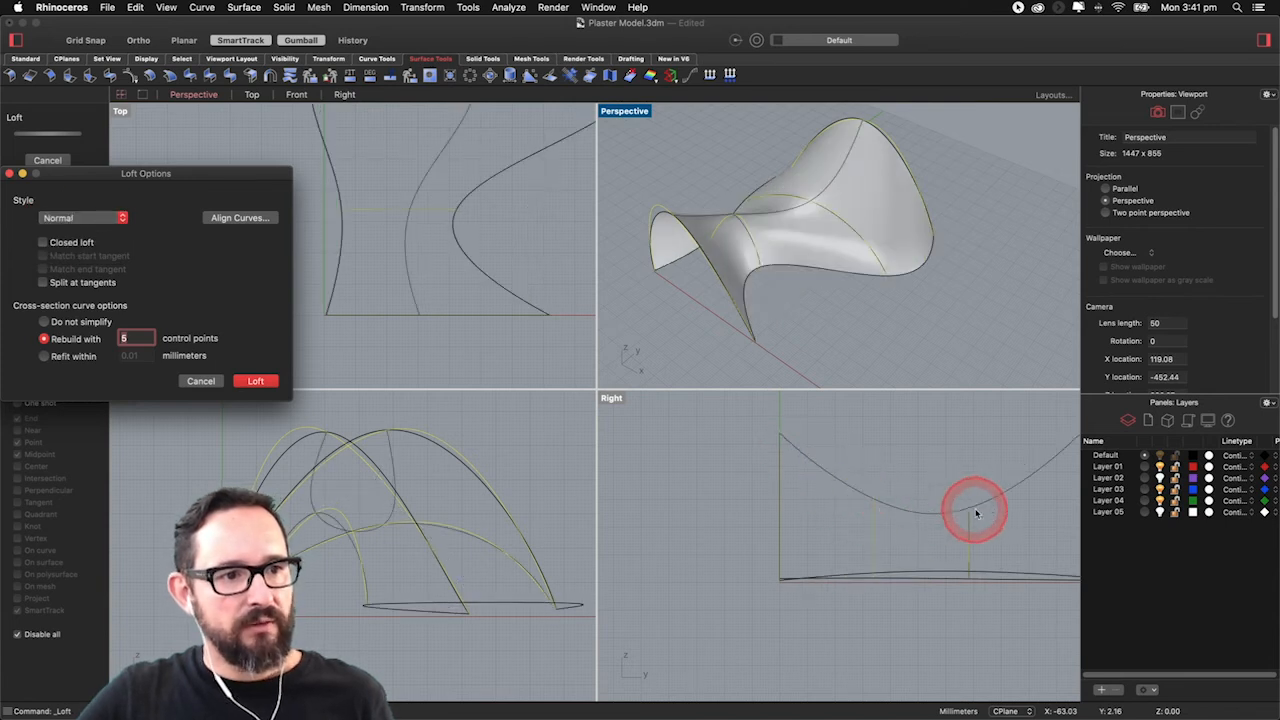
Step: Try the Tight, Straight sections and Uniform loft styles on the preview, and restore the style to Normal
click(100, 218)
click(55, 242)
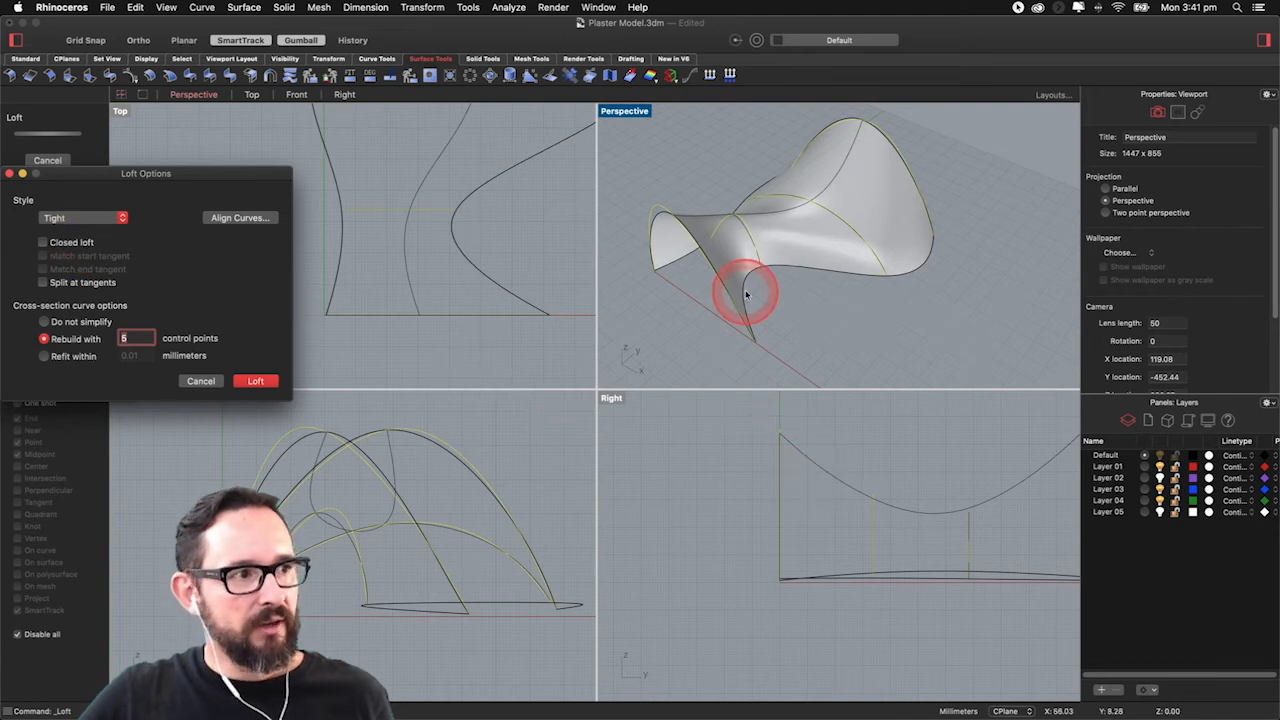
click(74, 224)
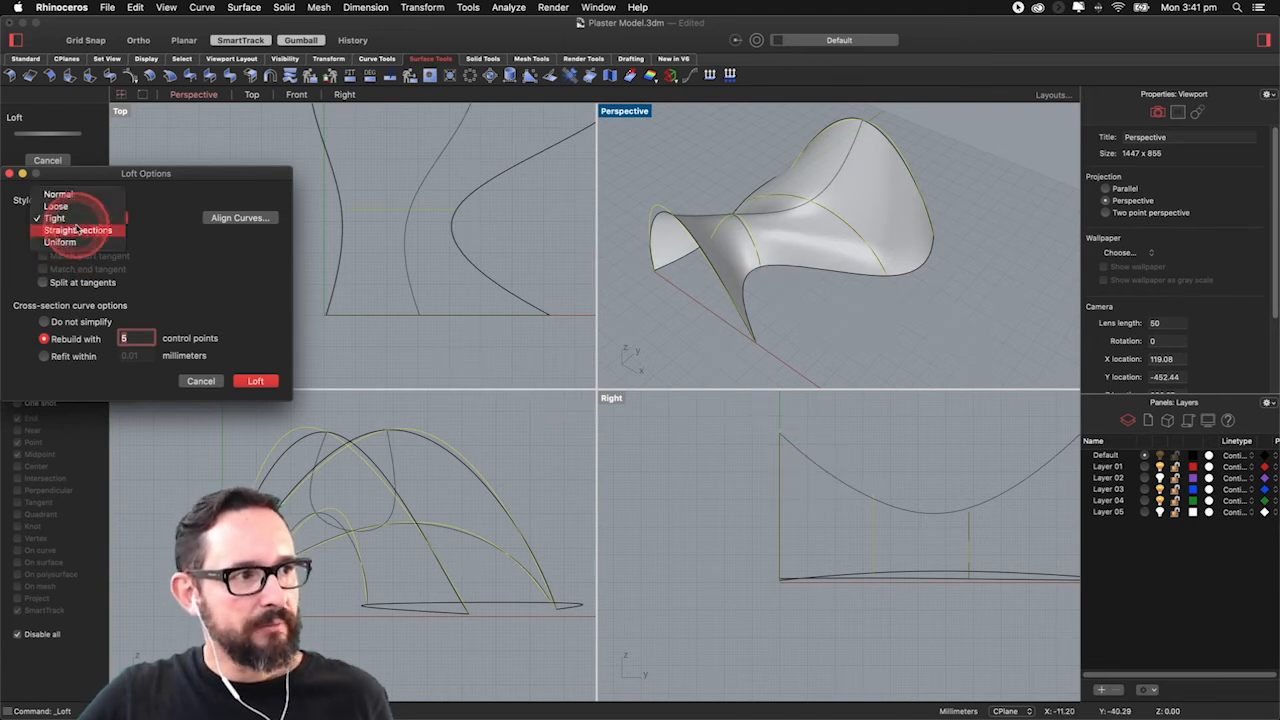
click(76, 231)
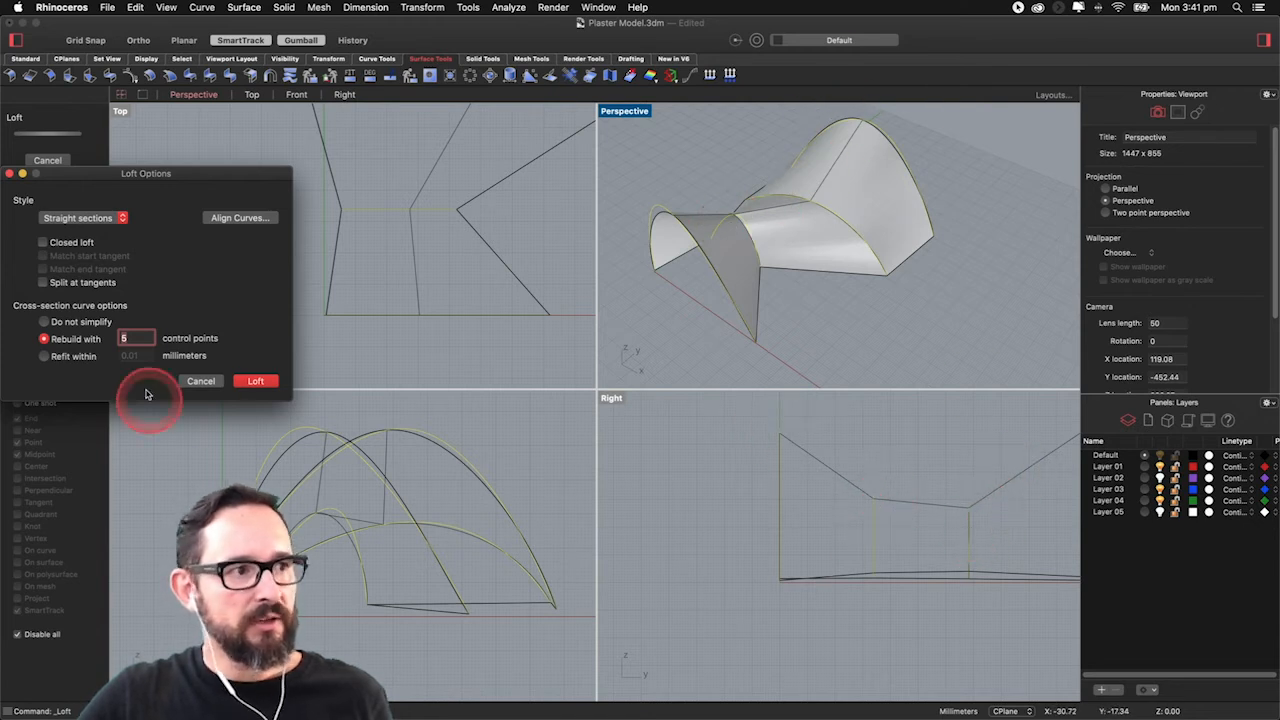
click(110, 220)
click(99, 231)
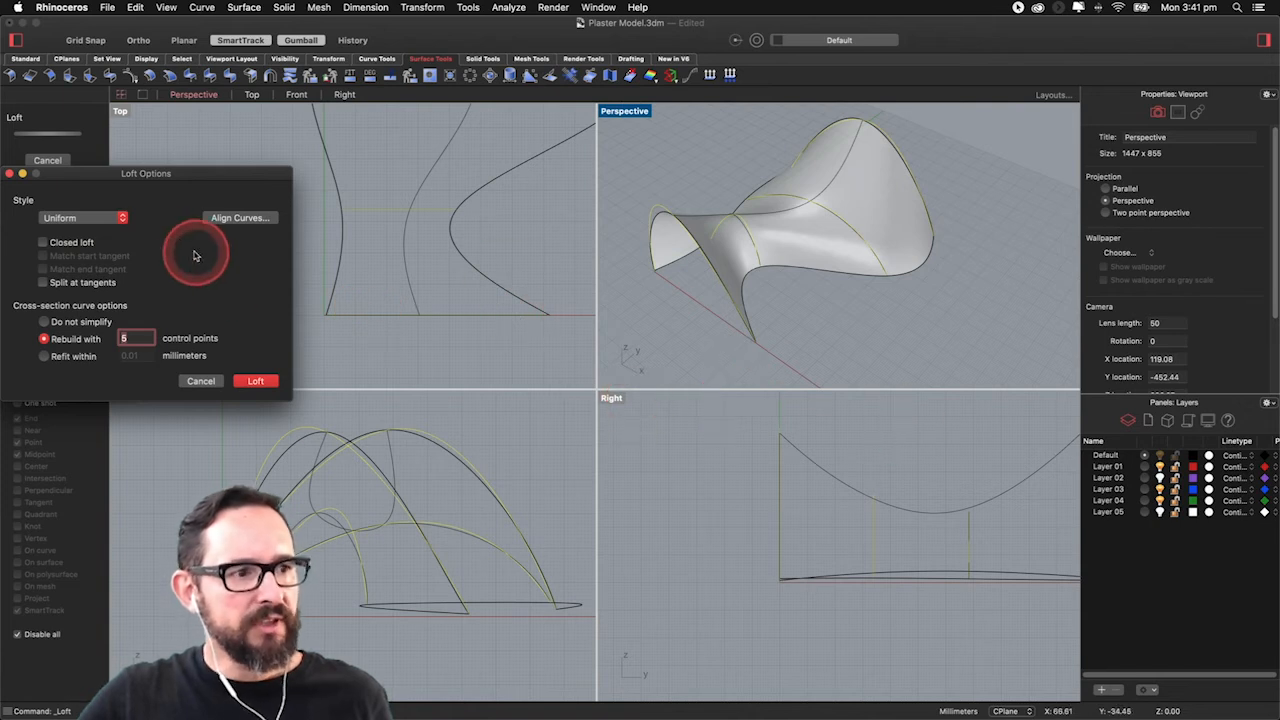
click(100, 217)
click(88, 176)
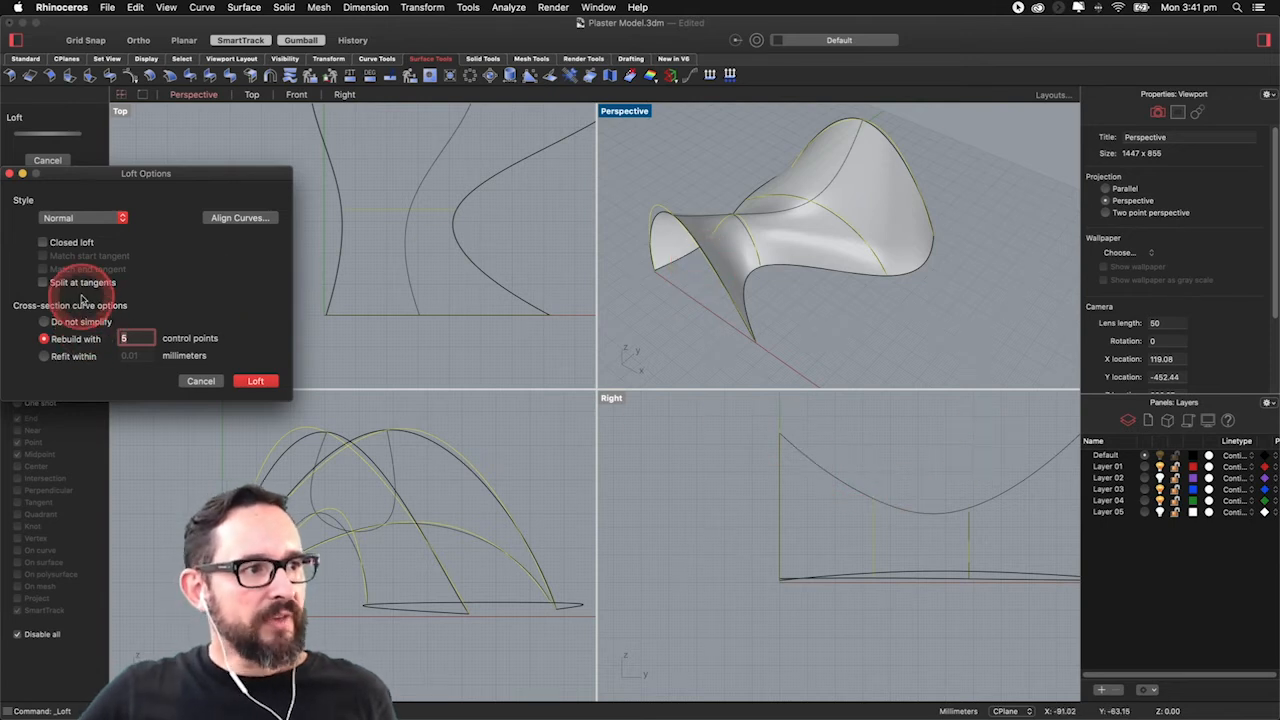
Step: Try the Closed loft option, check the preview from several angles, and turn the option off again
click(72, 245)
right_drag(733, 256, 688, 270)
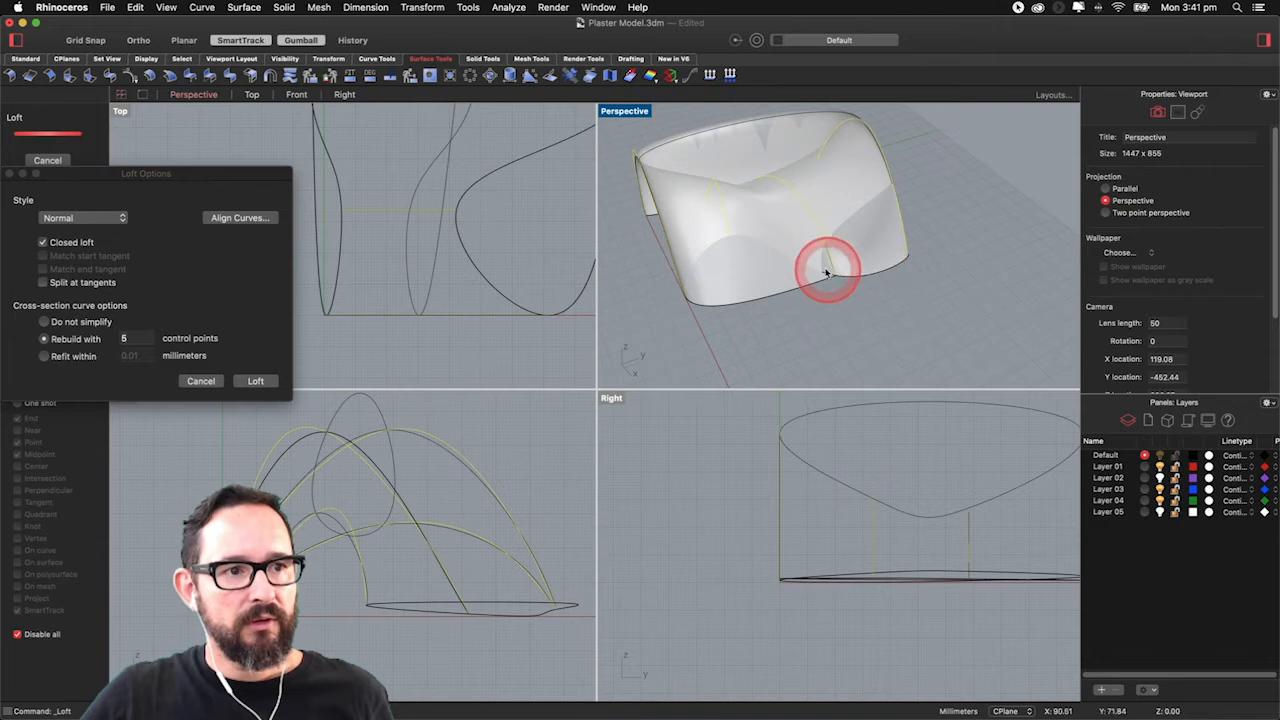
right_drag(771, 266, 878, 122)
right_drag(932, 190, 854, 280)
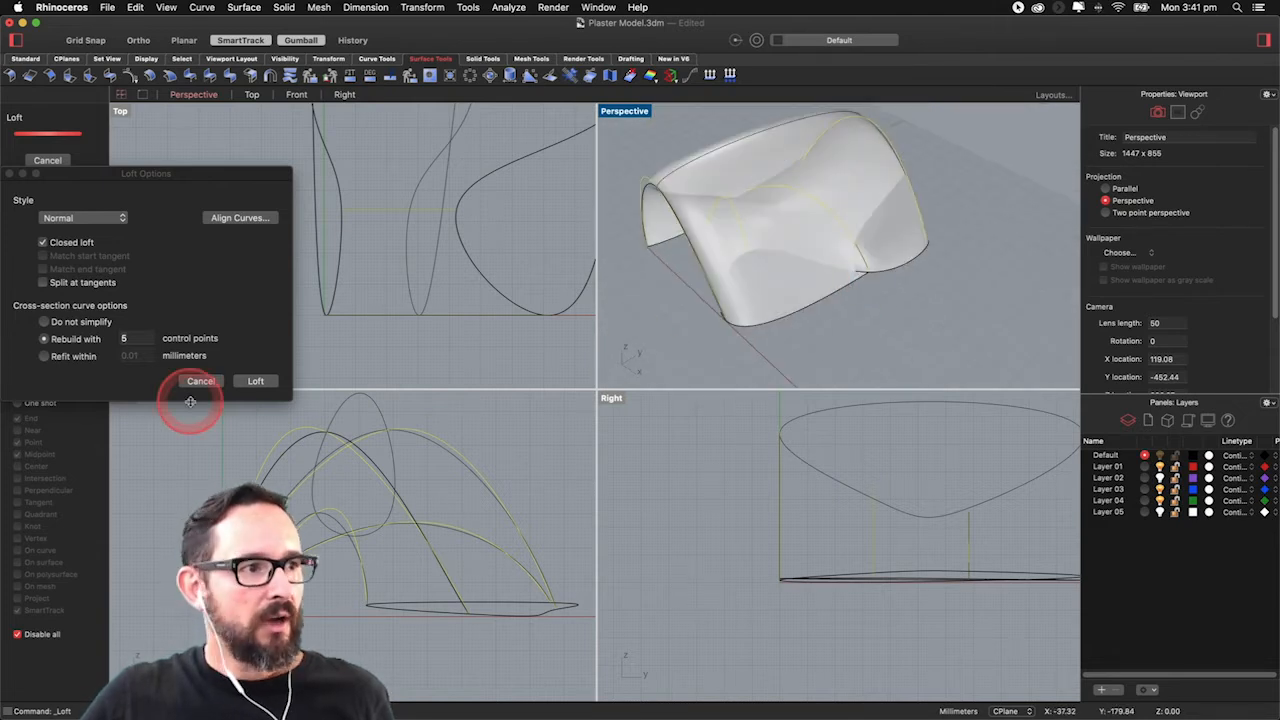
click(64, 249)
click(64, 249)
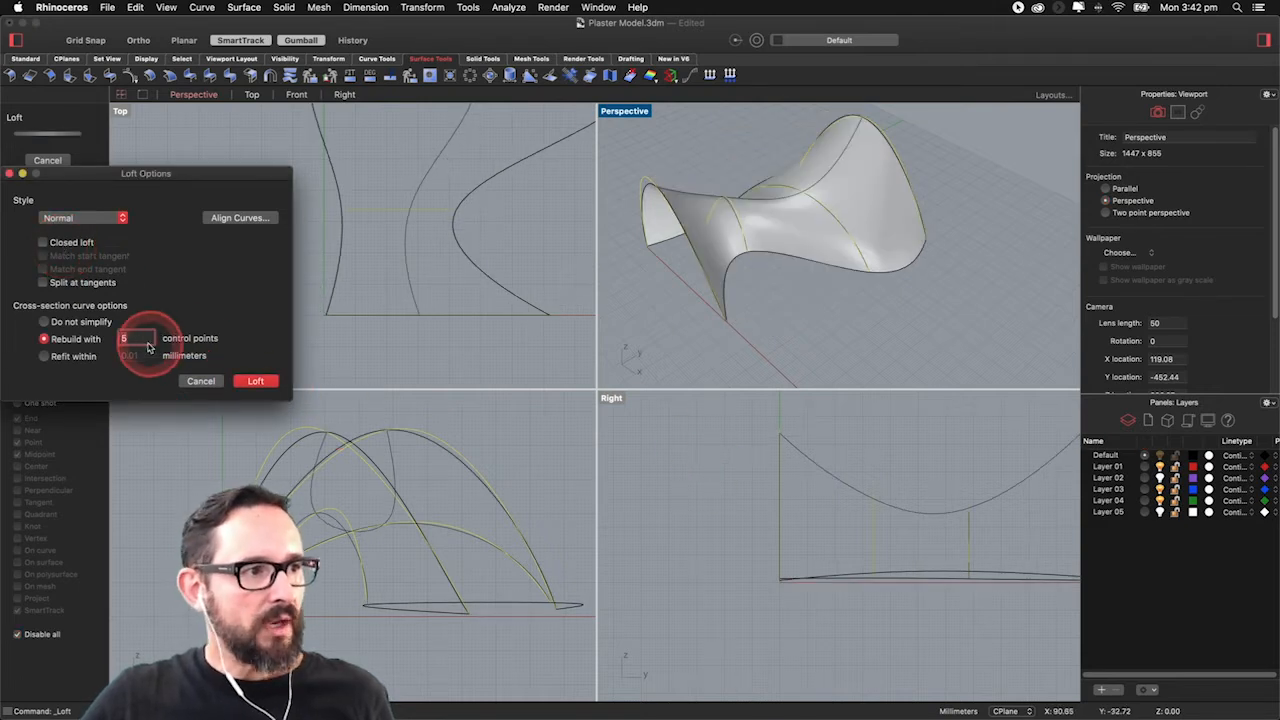
Step: Try lofting without simplifying the cross-section curves, and return to rebuilding them with 5 control points
click(44, 322)
right_drag(843, 241, 410, 352)
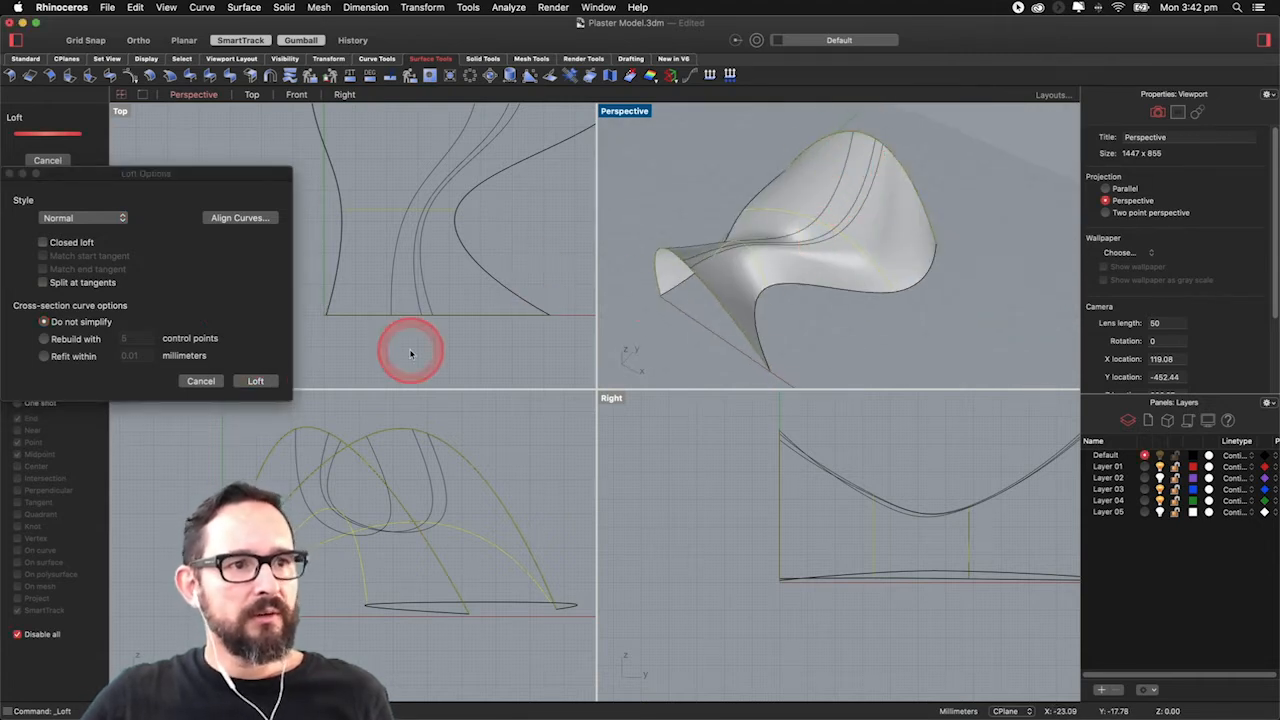
right_drag(3, 347, 768, 281)
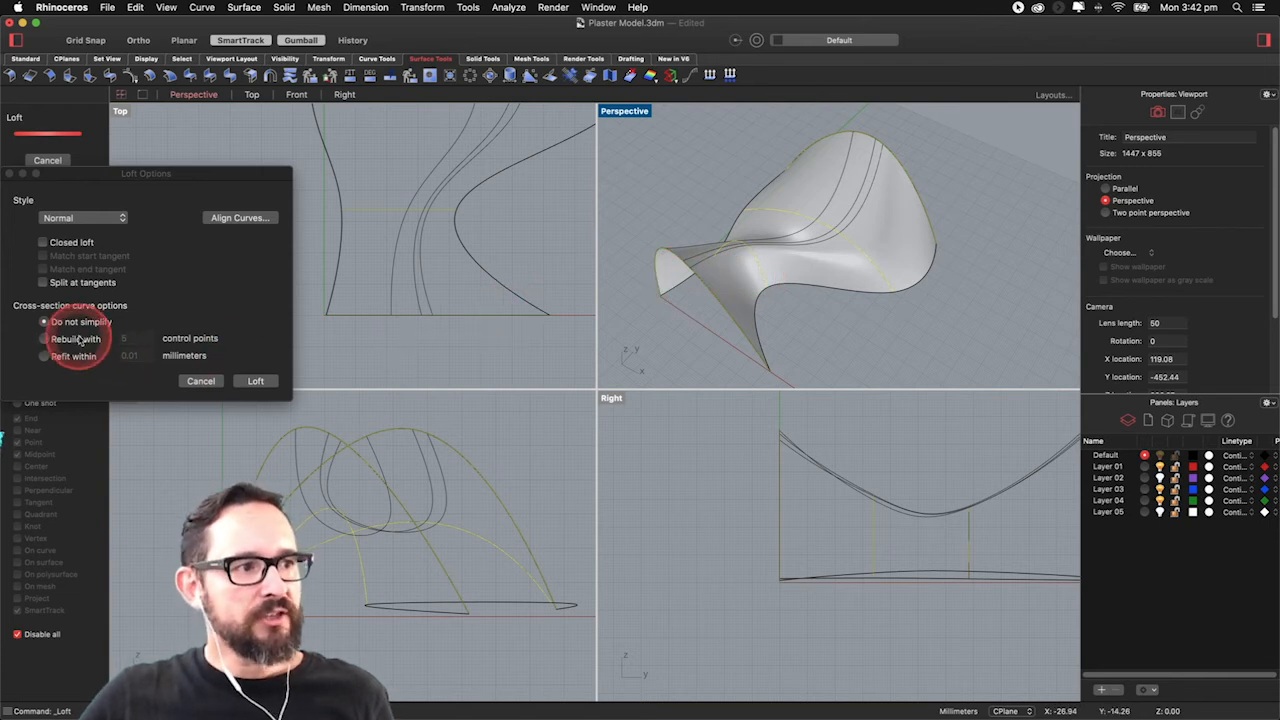
click(45, 339)
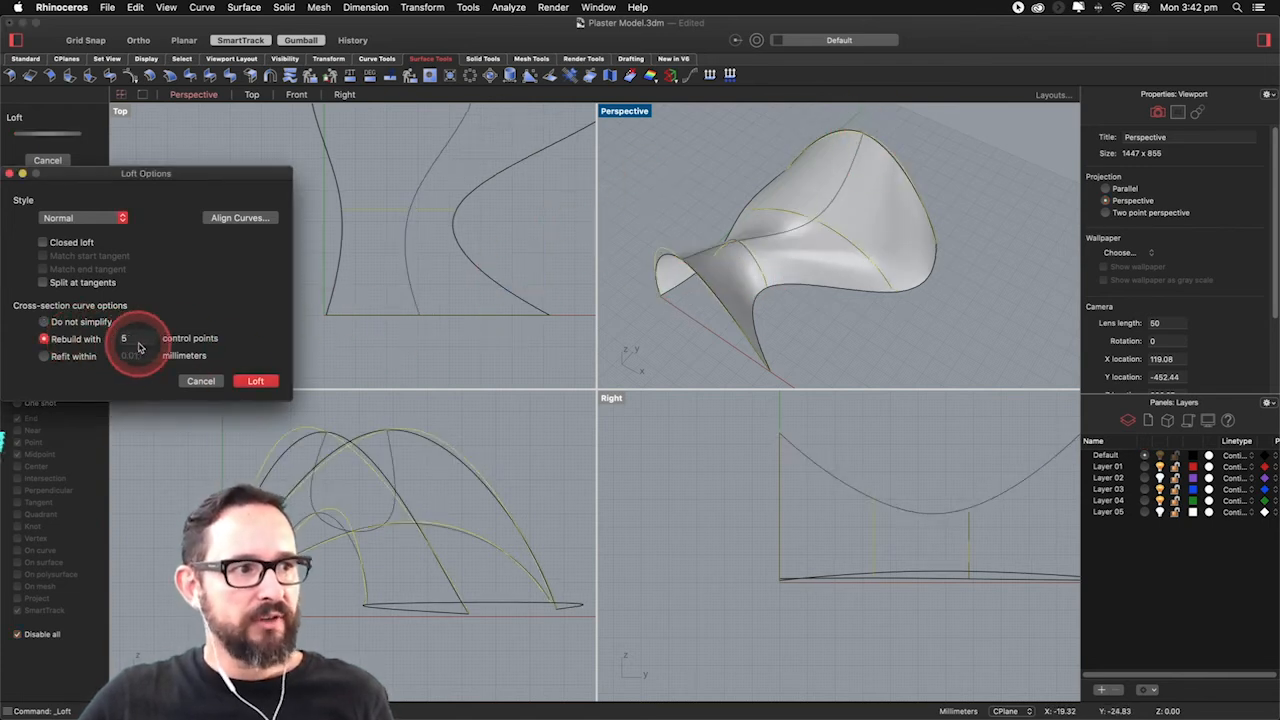
Step: Create the loft surface through the four arched curves with Normal style and 5-point rebuilt cross-sections, and check its shape
right_drag(756, 264, 718, 270)
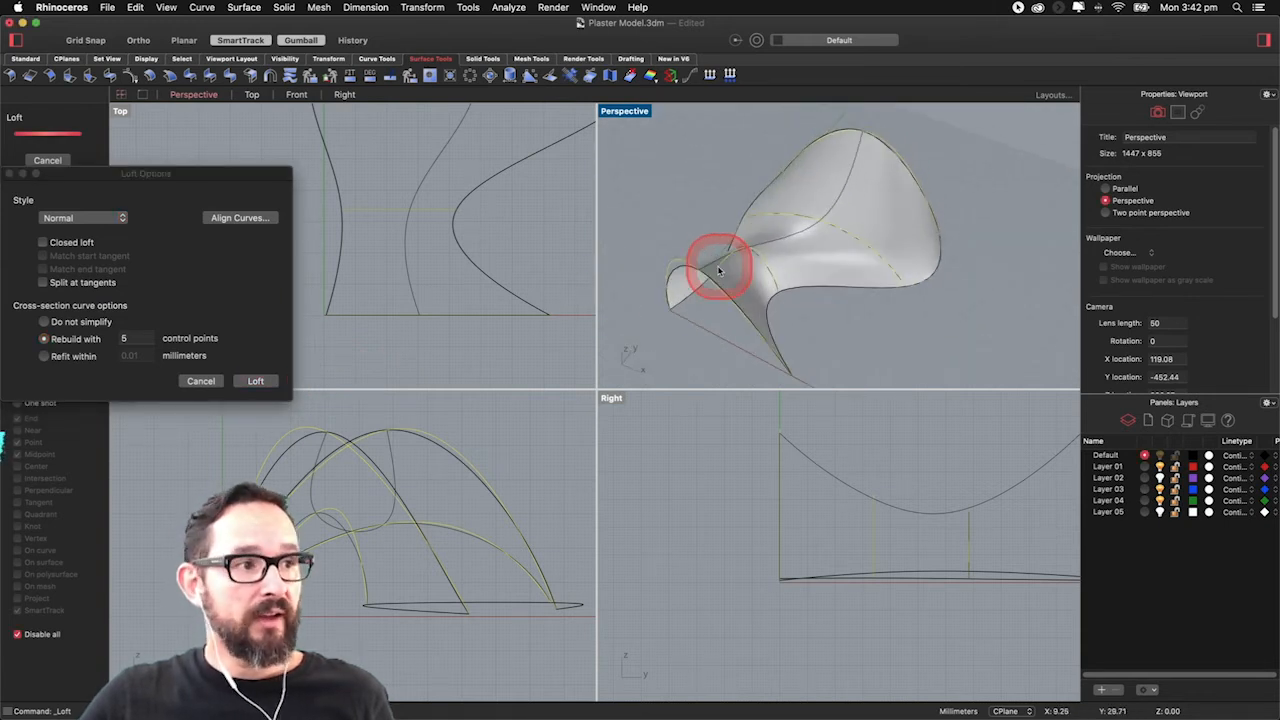
click(257, 382)
click(928, 283)
right_drag(921, 263, 779, 183)
scroll(923, 264, down, 7)
scroll(978, 229, up, 2)
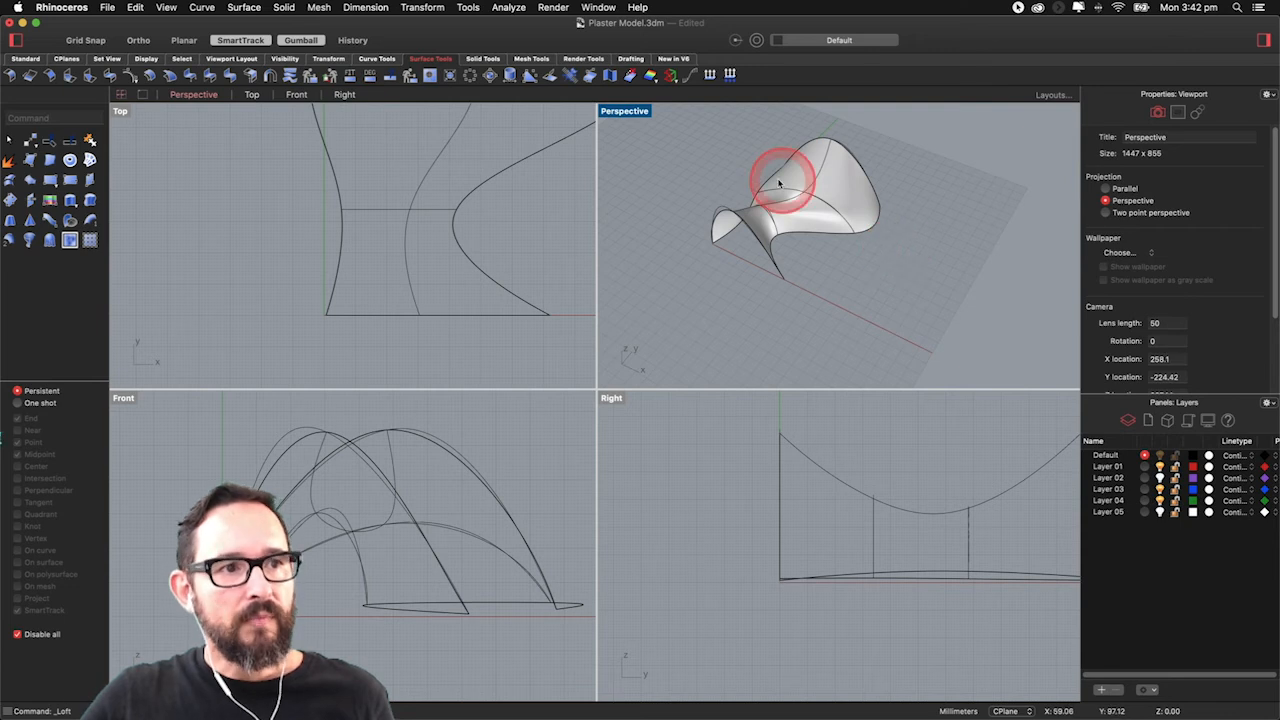
Step: Assign the lofted surface to Layer 01 and hide that layer
click(834, 187)
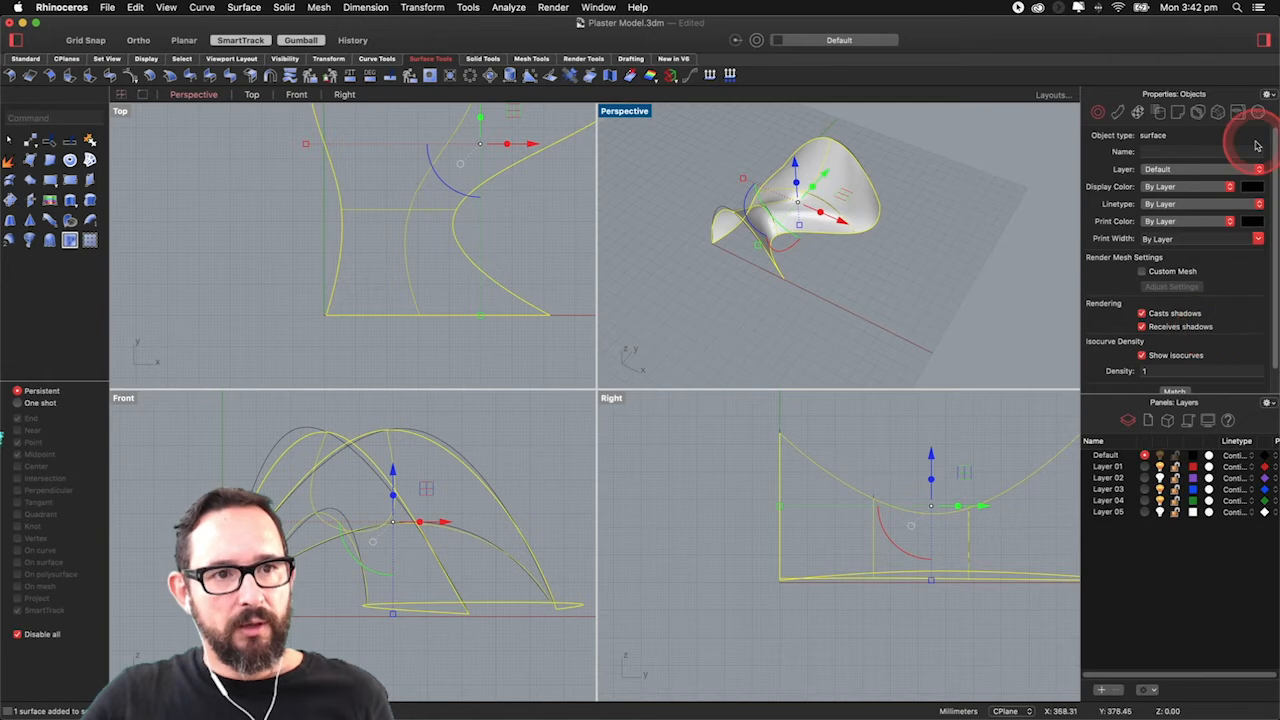
click(1257, 170)
click(1245, 182)
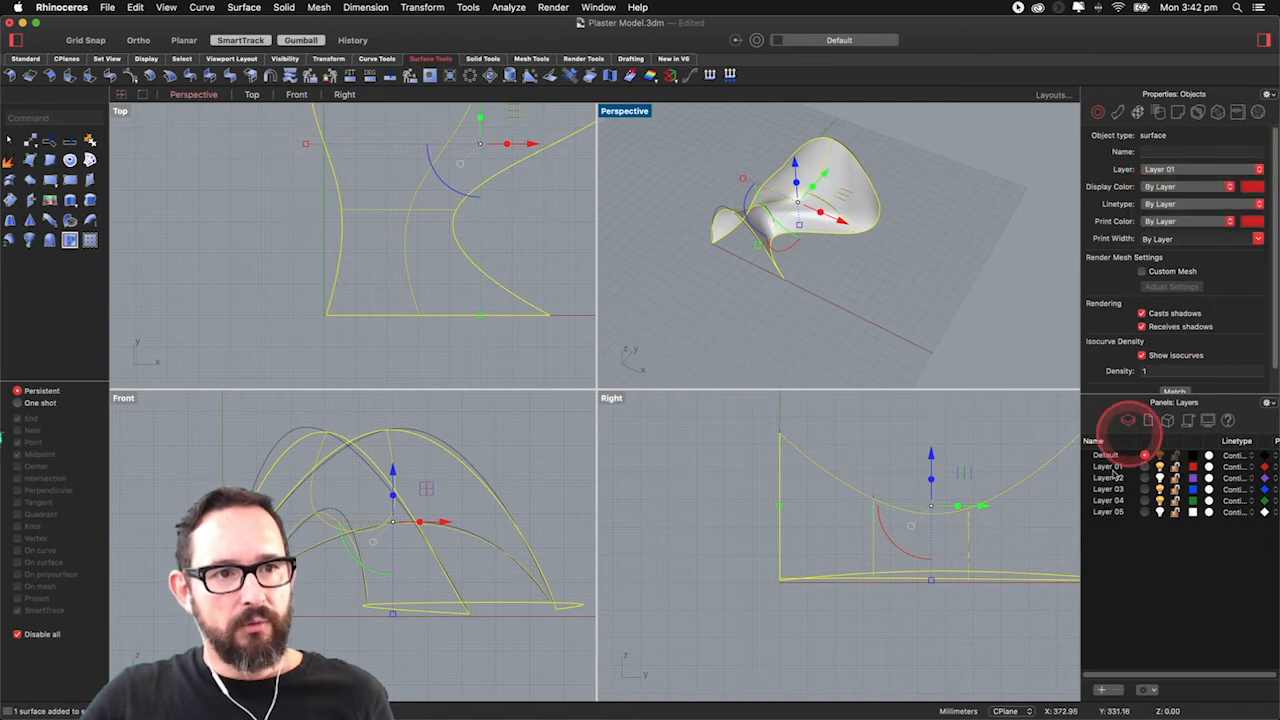
click(1159, 467)
click(896, 293)
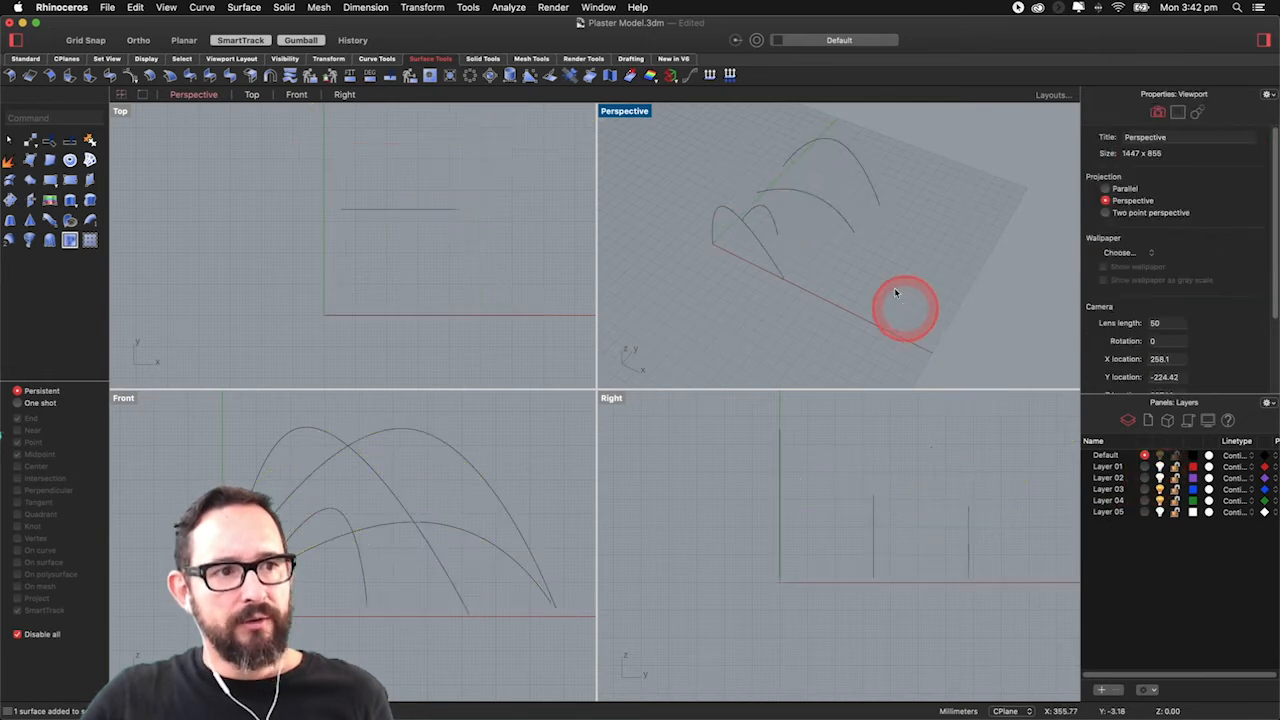
Step: Copy the four arched curves about 164 mm along the X axis, with the move constrained orthogonally
mouse_move(942, 173)
mouse_down()
mouse_move(727, 341)
mouse_move(763, 331)
mouse_up()
right_drag(909, 303, 878, 298)
text(Copy)
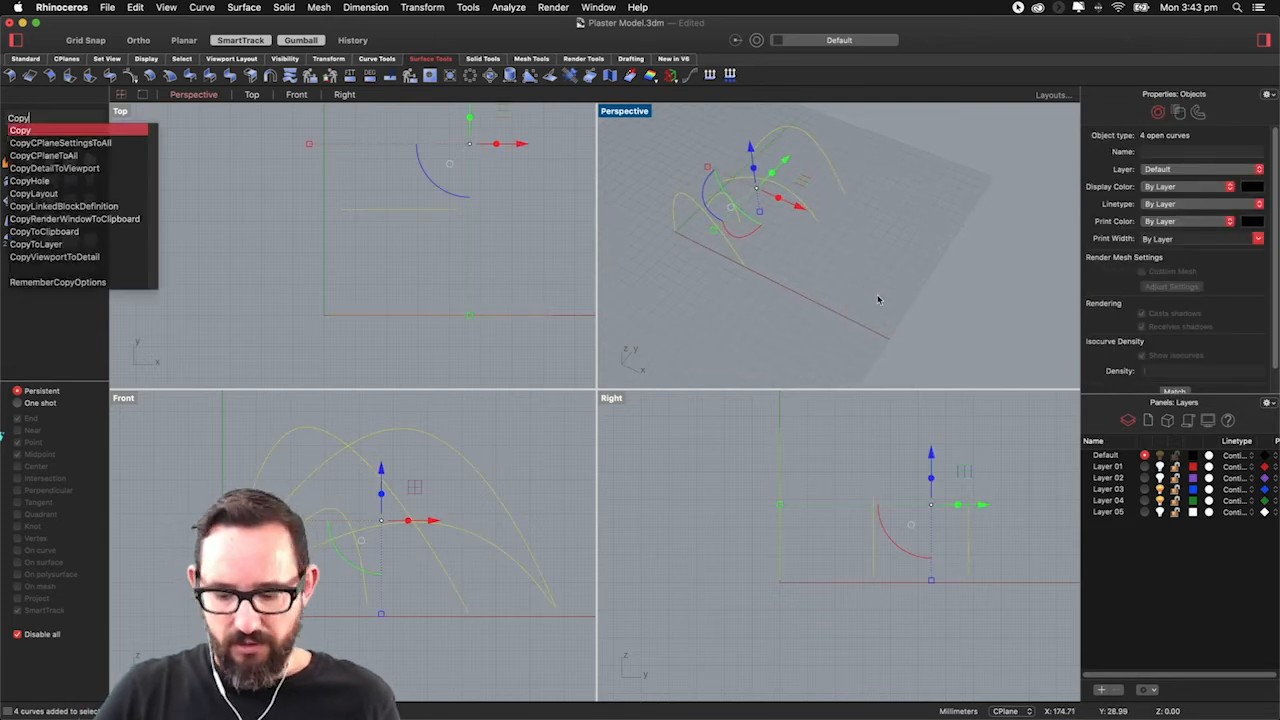
key(Return)
click(735, 225)
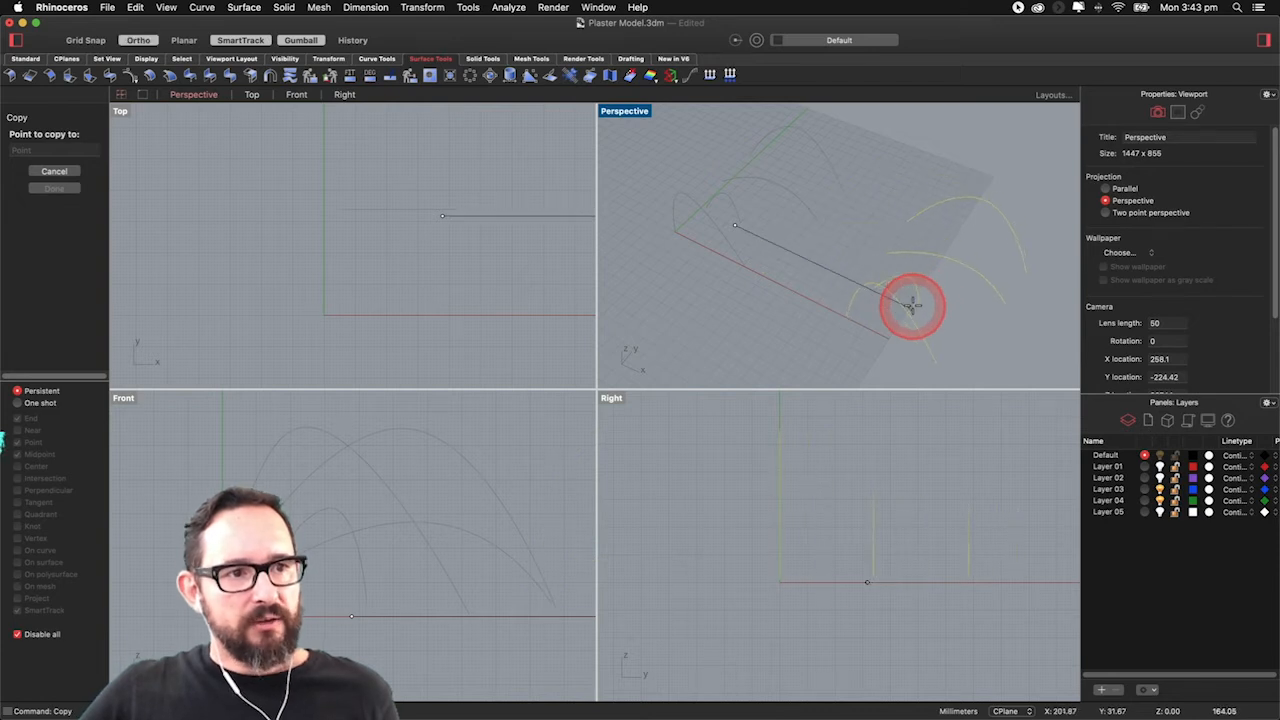
click(911, 306)
key(F8)
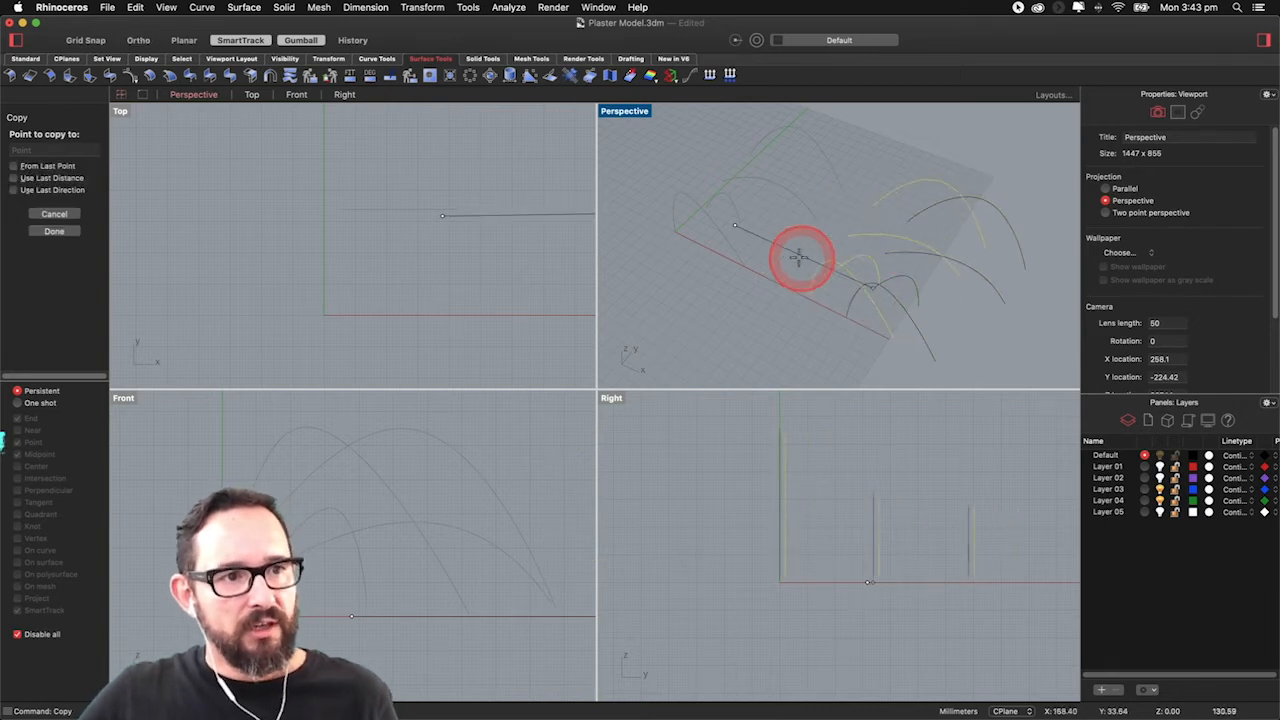
key(Return)
click(873, 229)
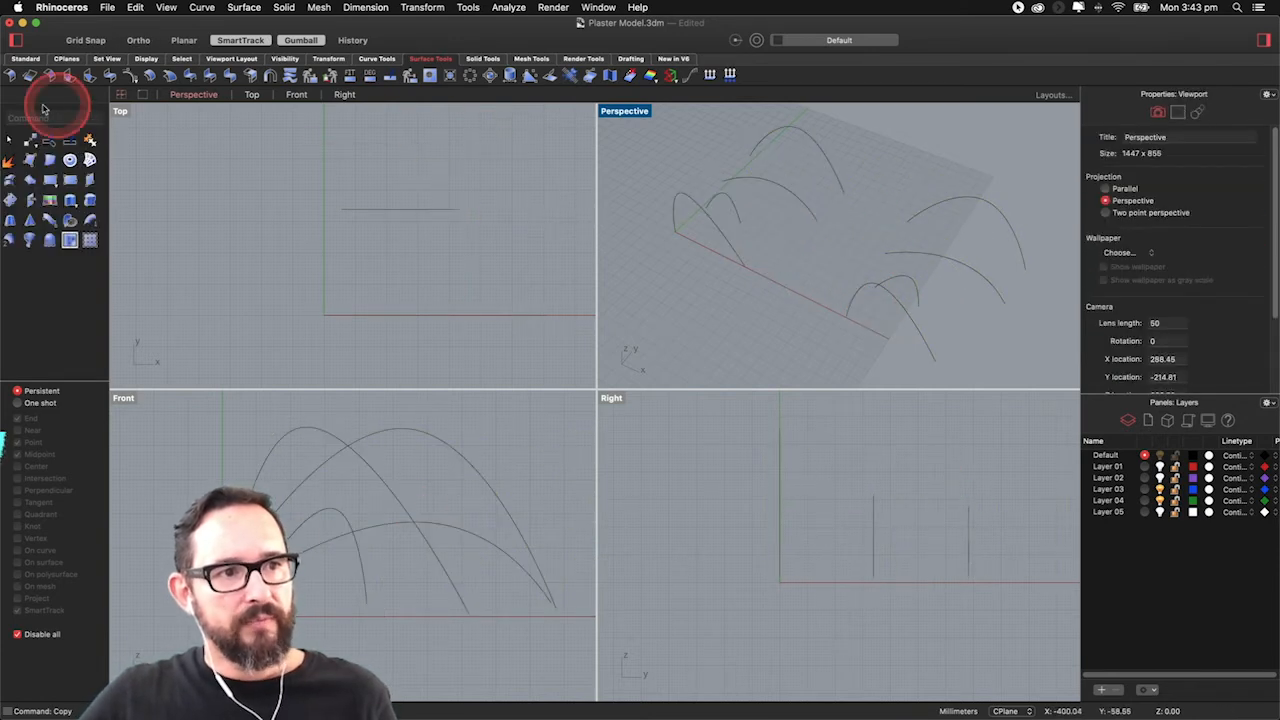
Step: Examine the copied rearmost large arch and its control points
right_drag(909, 274, 1006, 273)
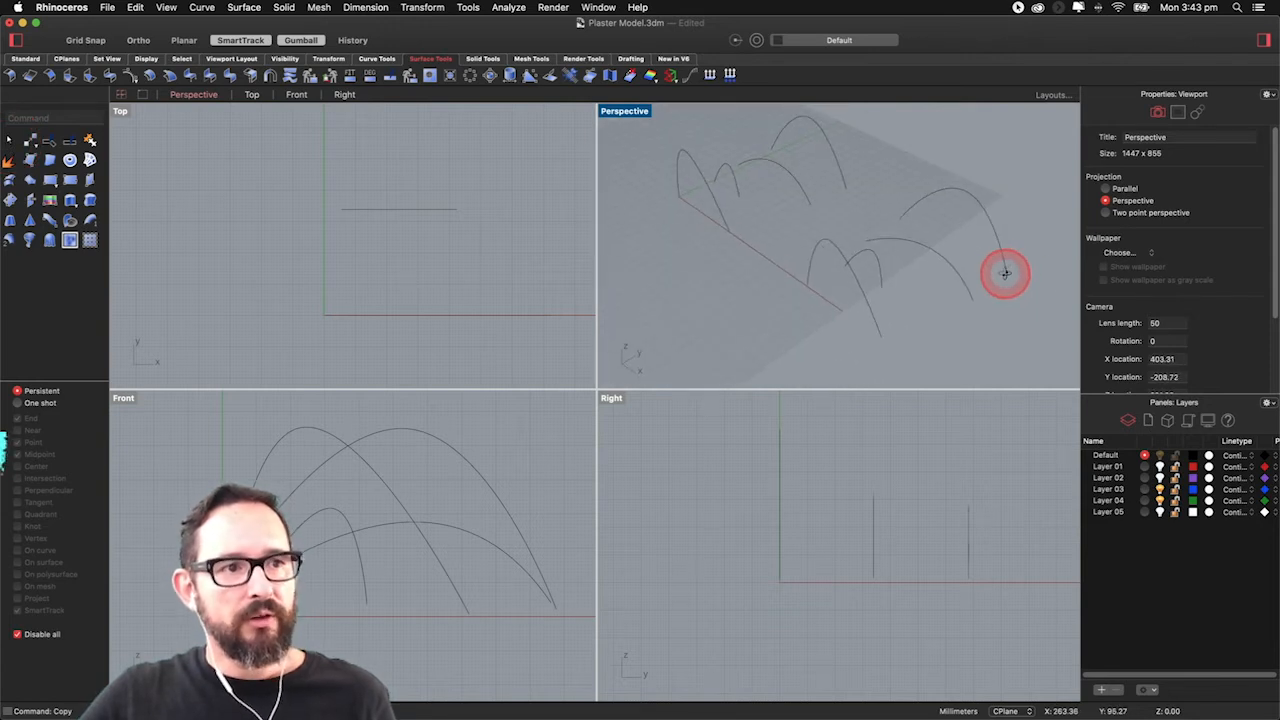
drag(967, 206, 979, 286)
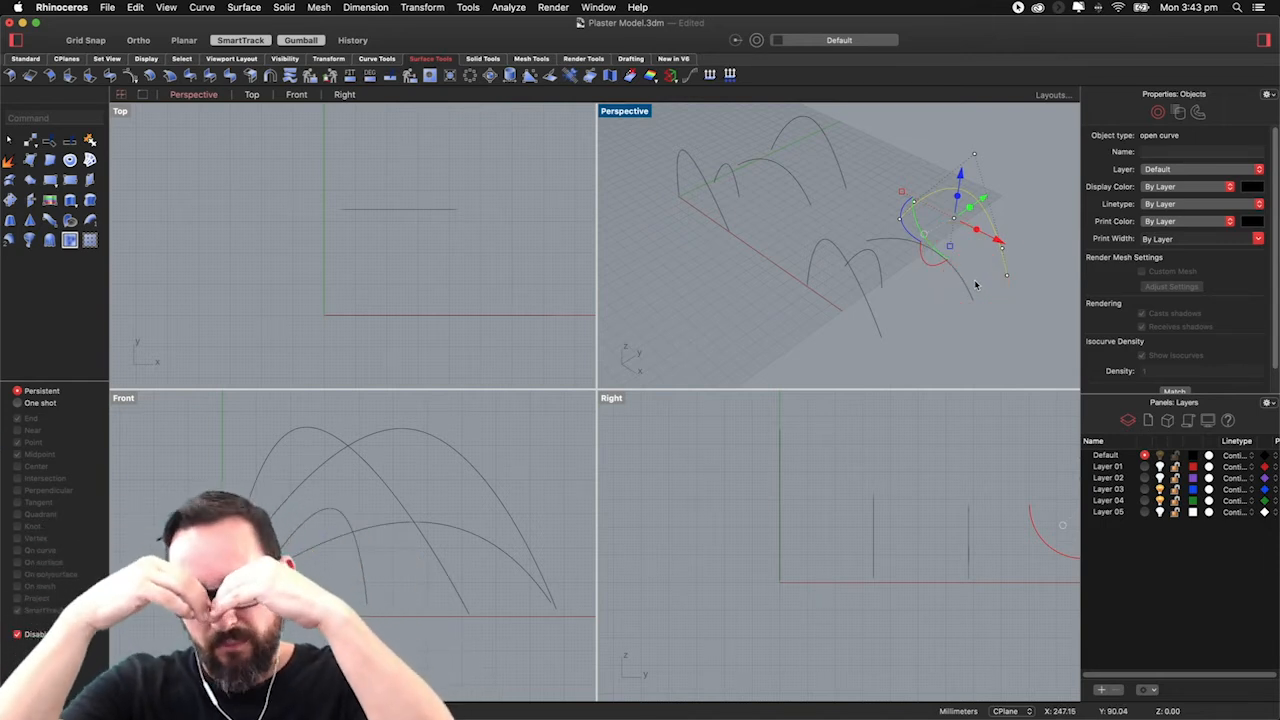
click(1005, 213)
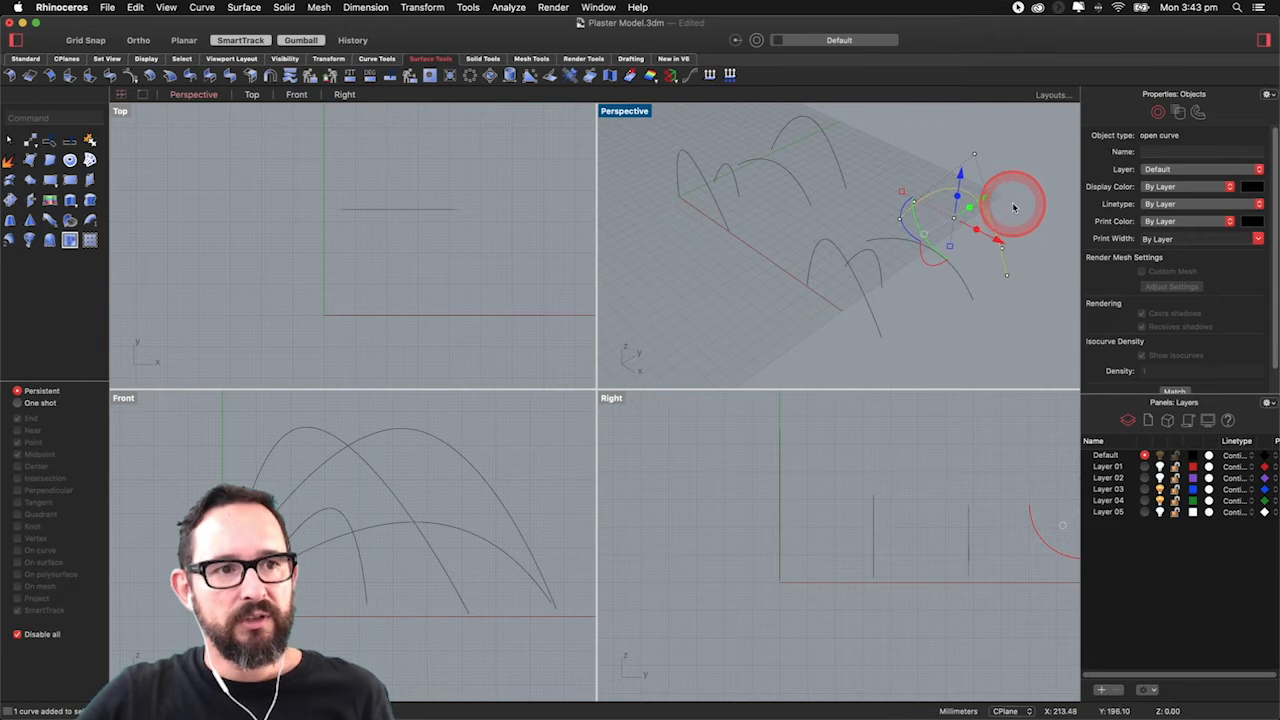
click(996, 215)
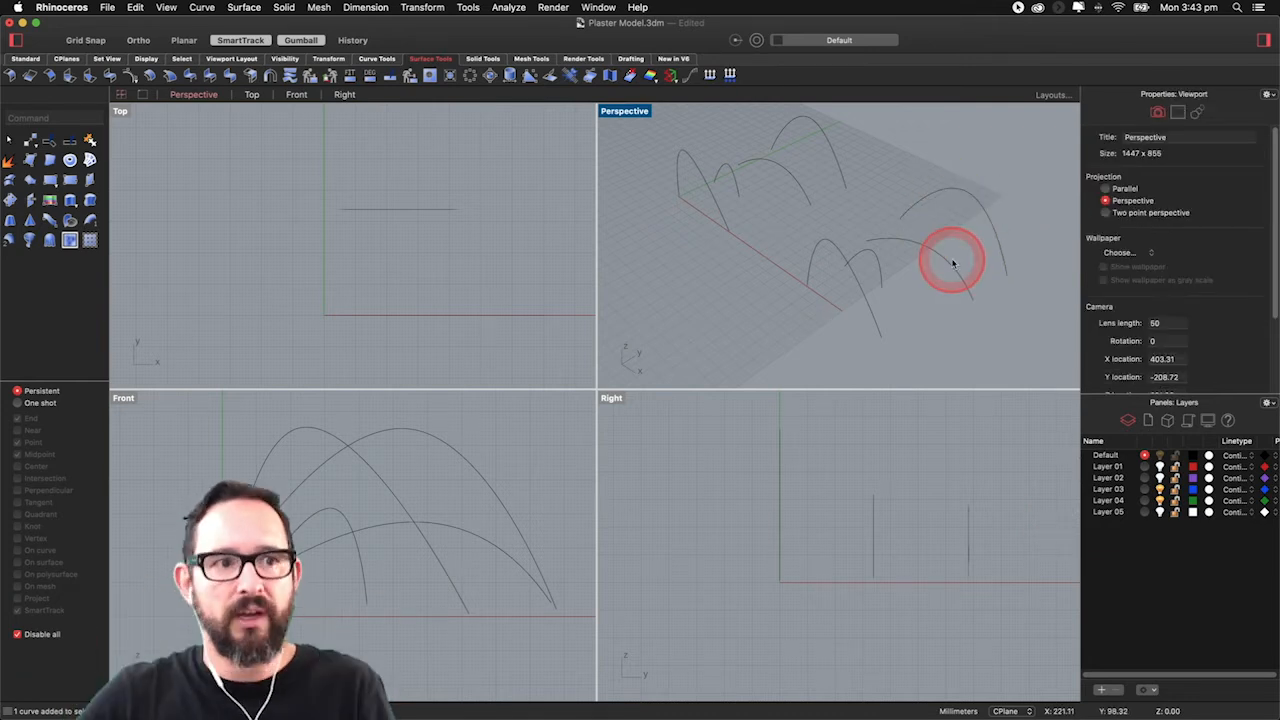
click(963, 195)
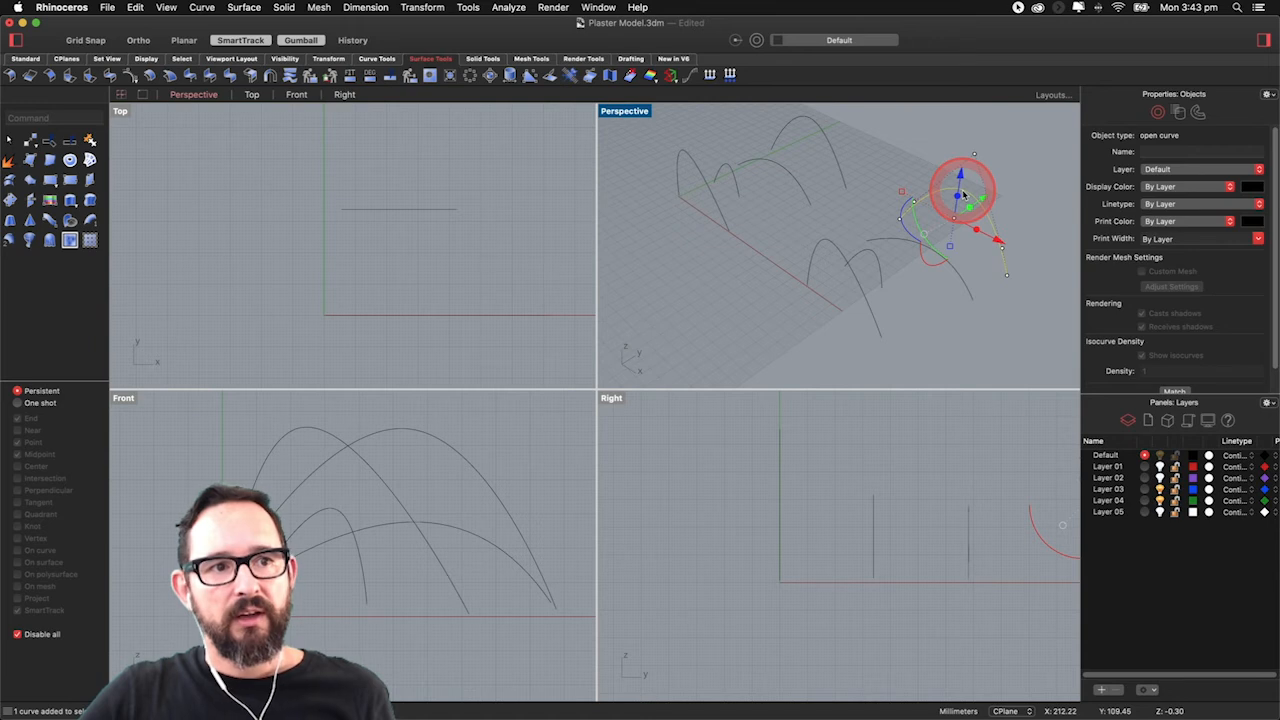
key(F10)
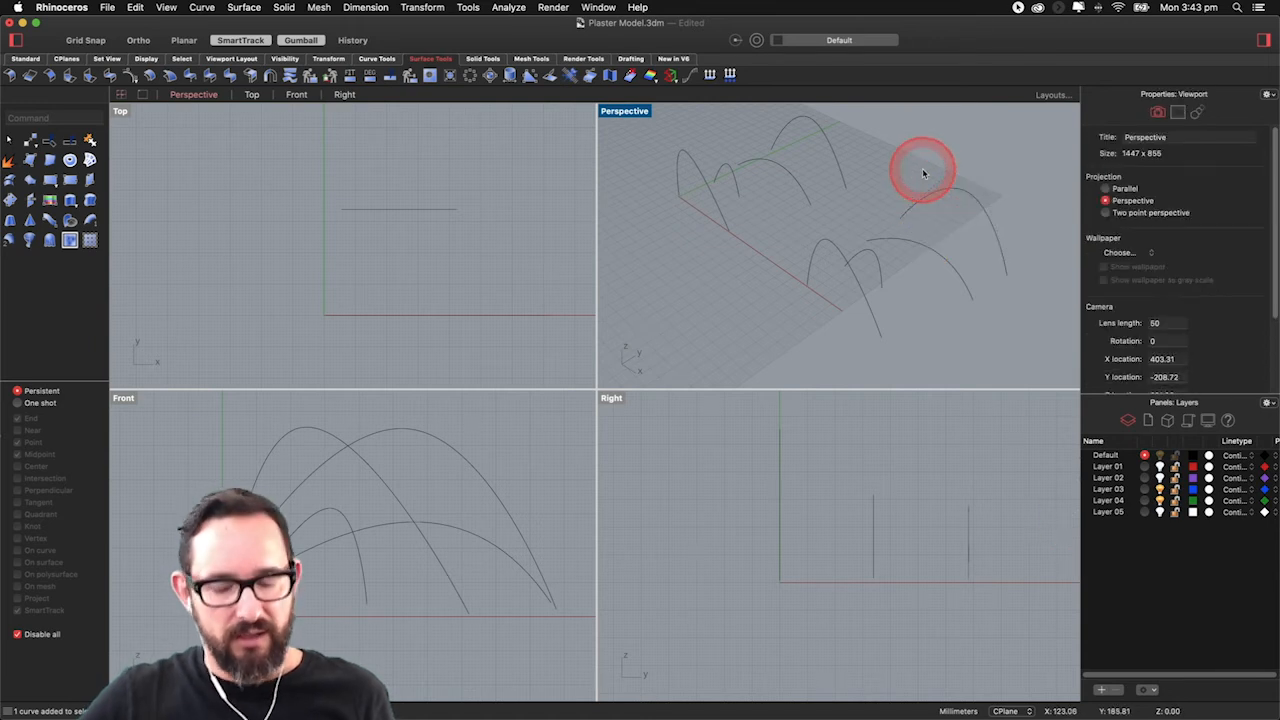
Step: Enable the object snaps and insert a kink at the midpoint of the copied rearmost large arch
text(kink)
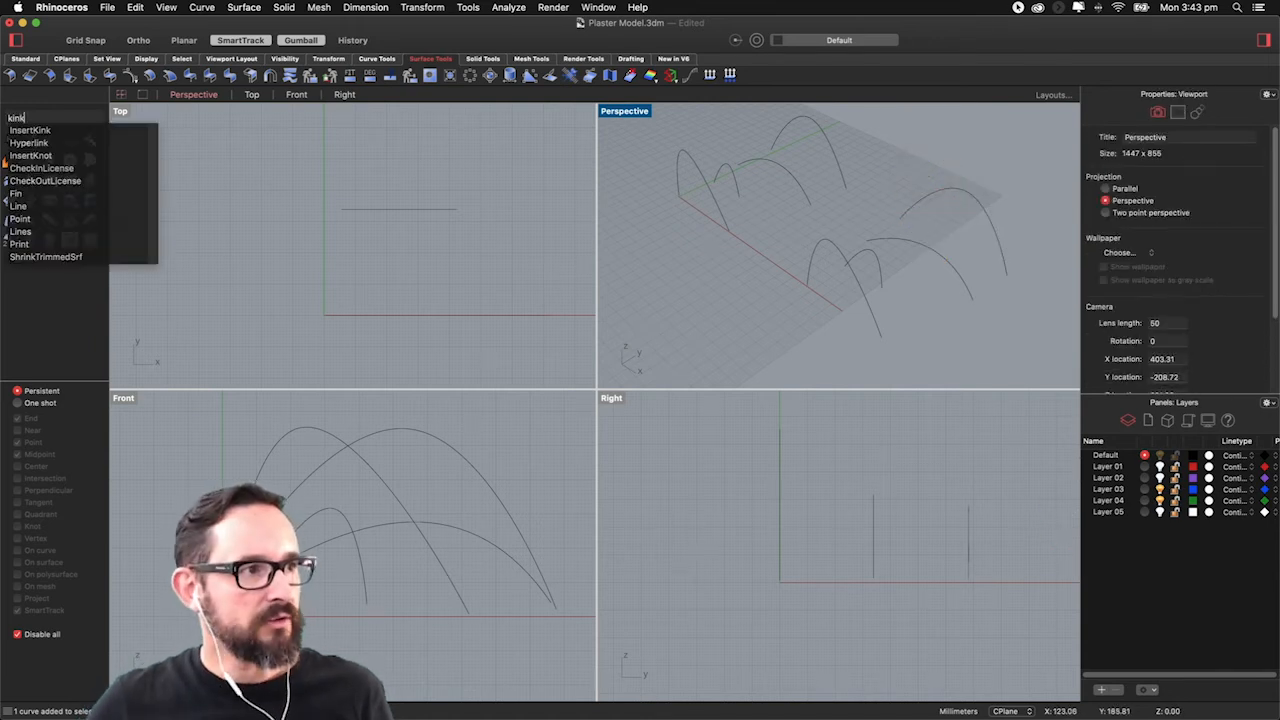
click(30, 130)
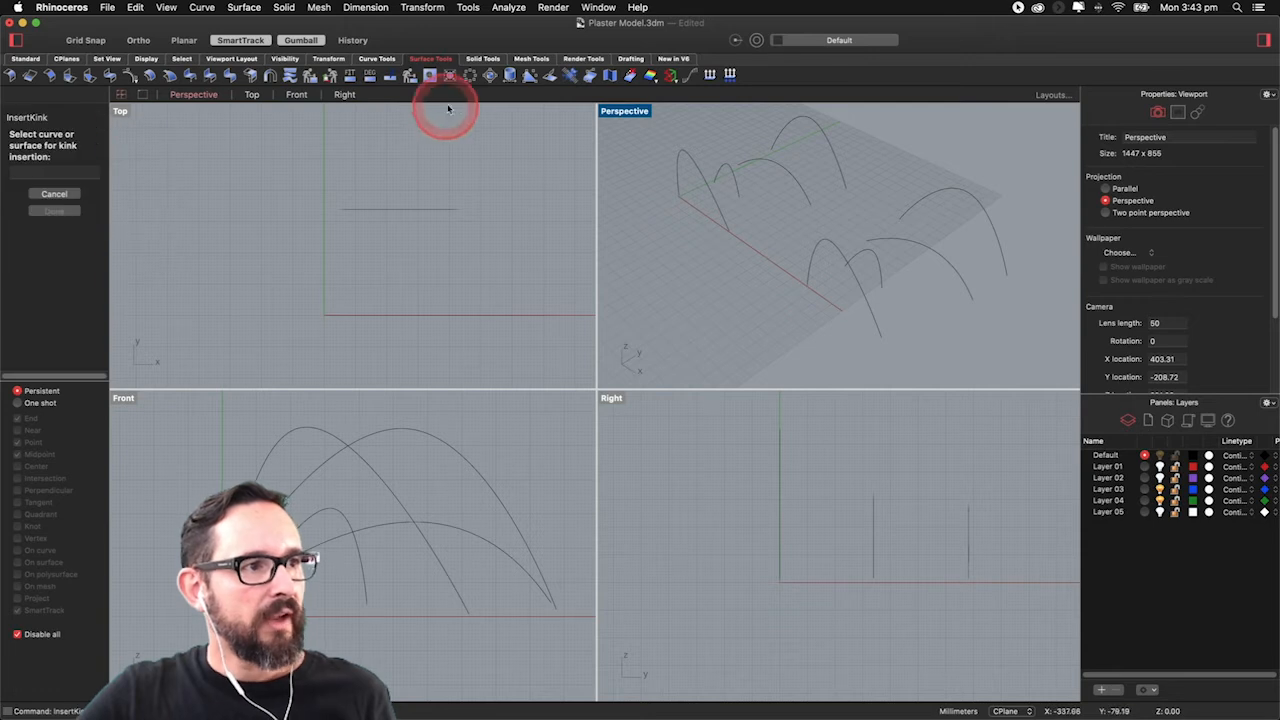
click(377, 58)
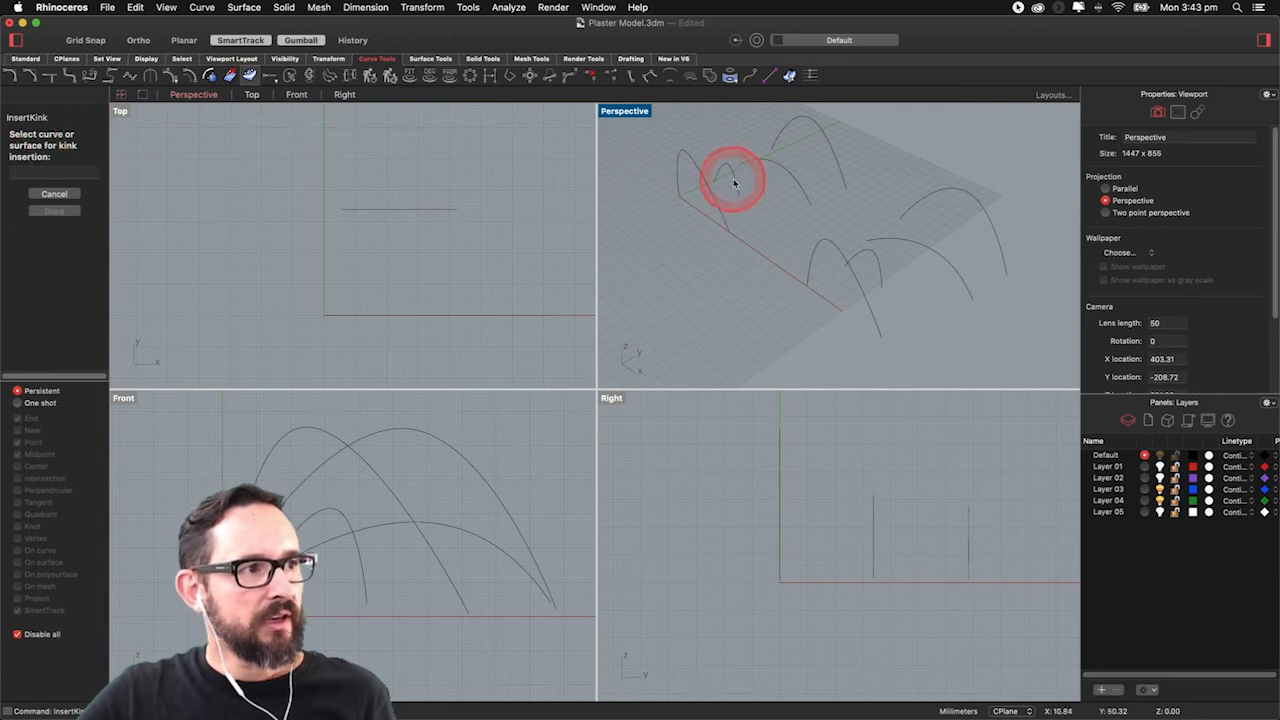
click(944, 194)
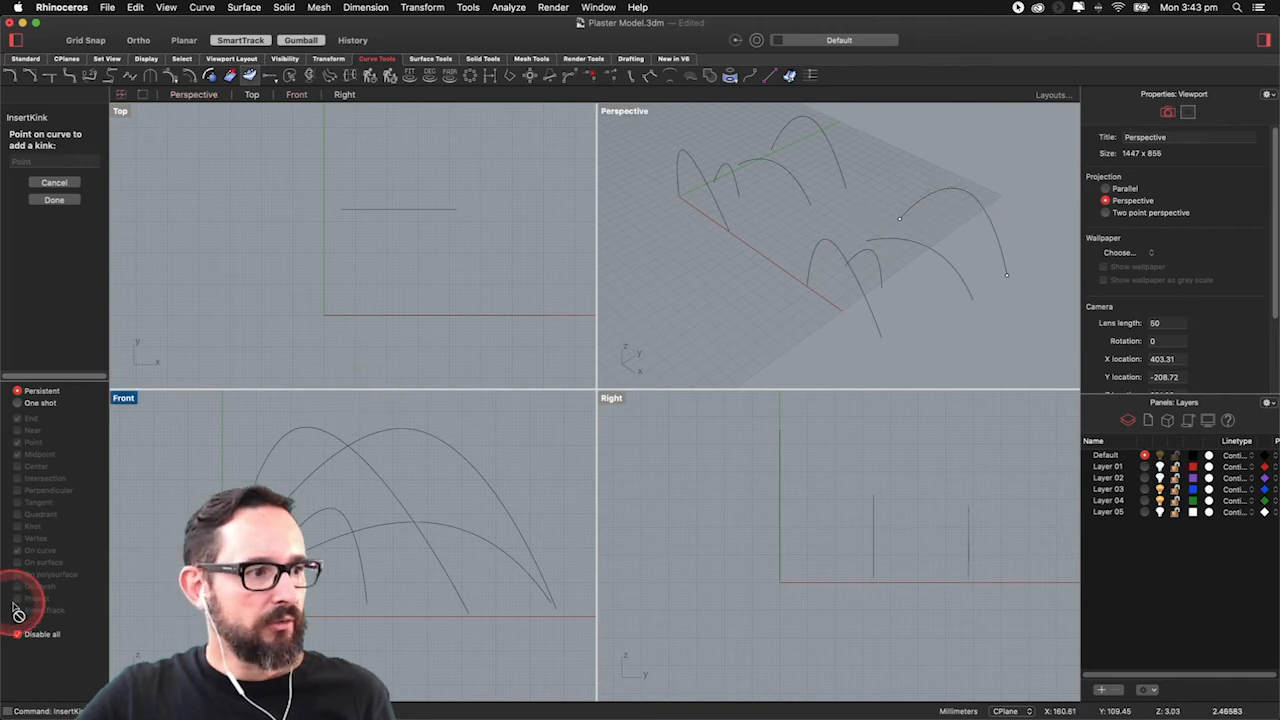
click(17, 634)
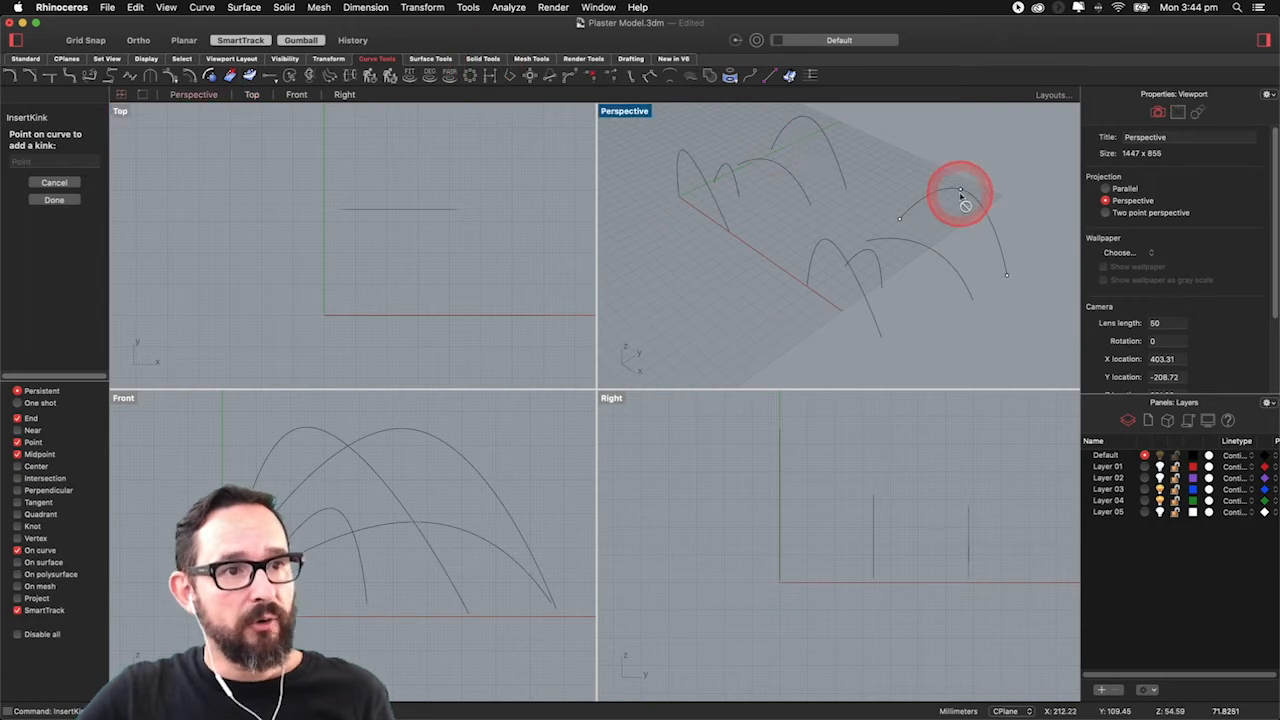
click(72, 176)
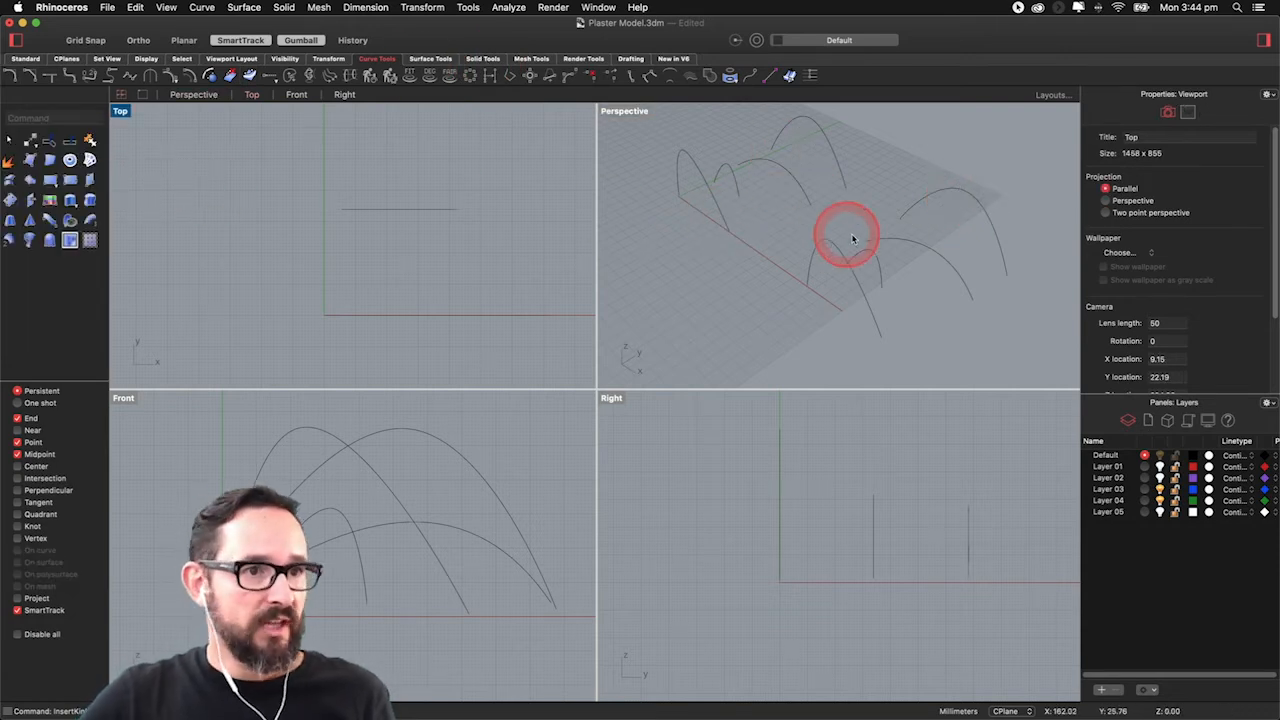
Step: Try moving the control point at the kink of the copied rearmost large arch downward in the perspective view, and undo it
click(965, 195)
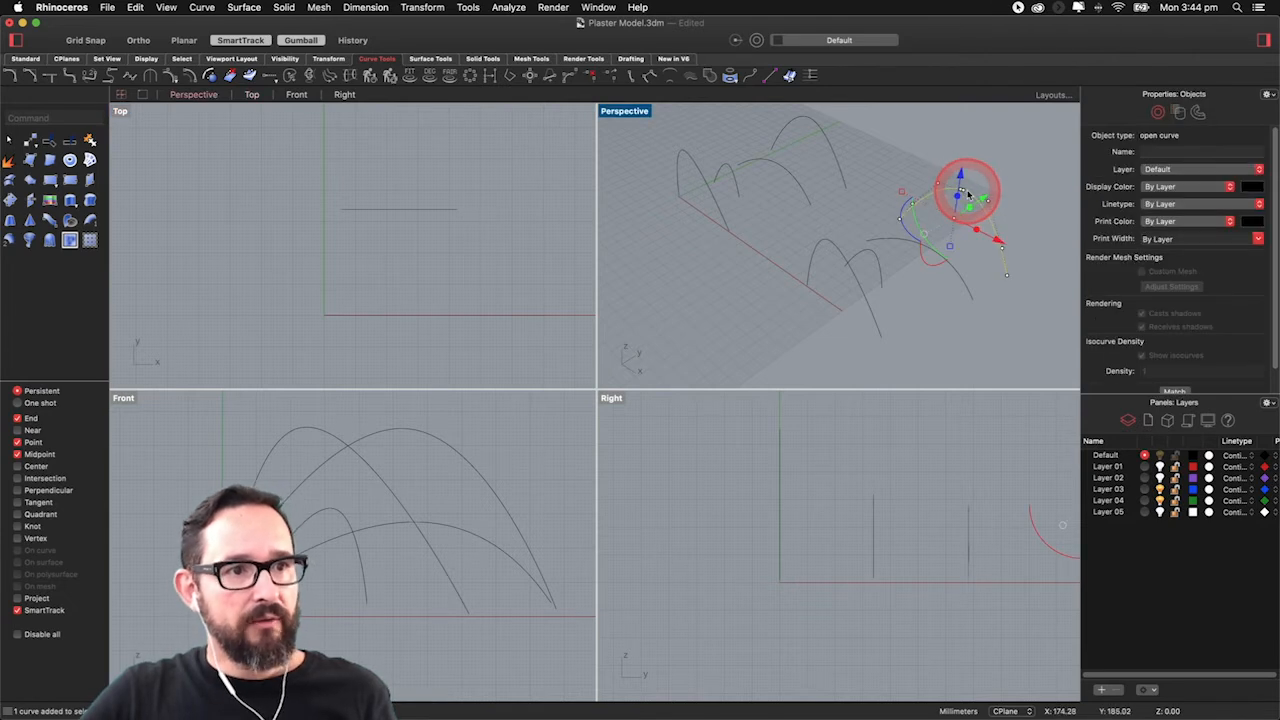
scroll(970, 196, up, 10)
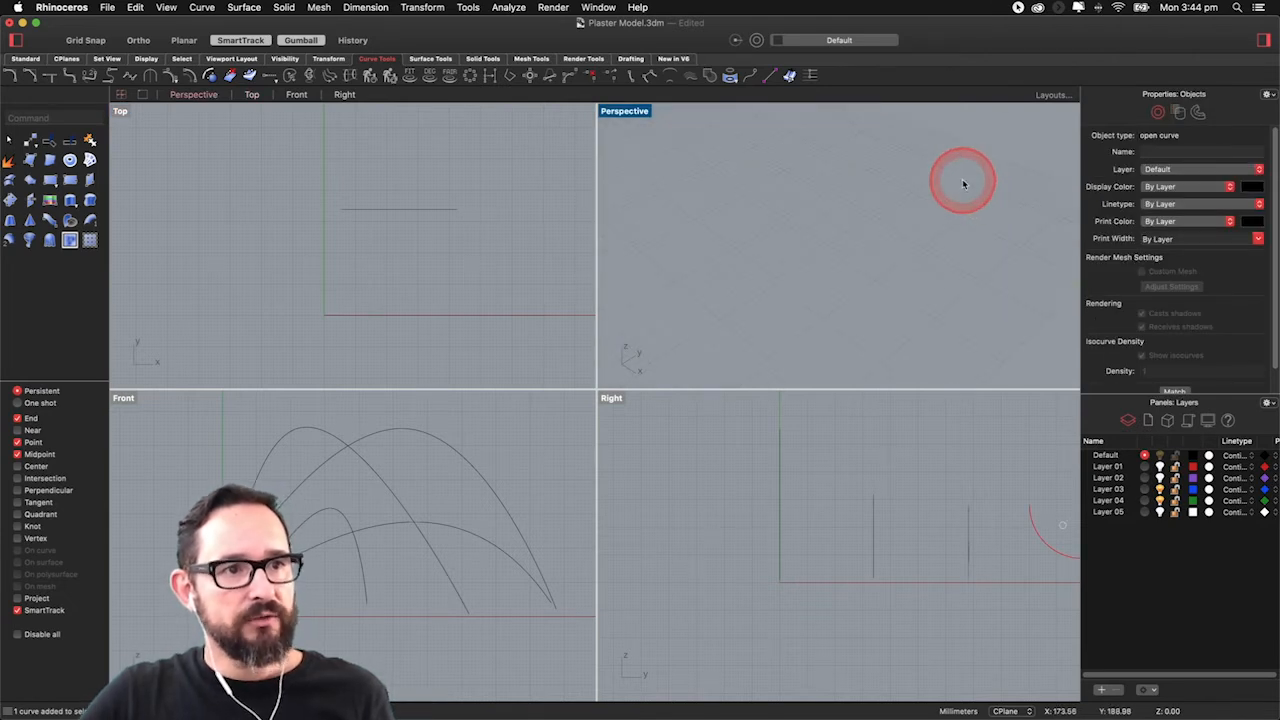
click(965, 191)
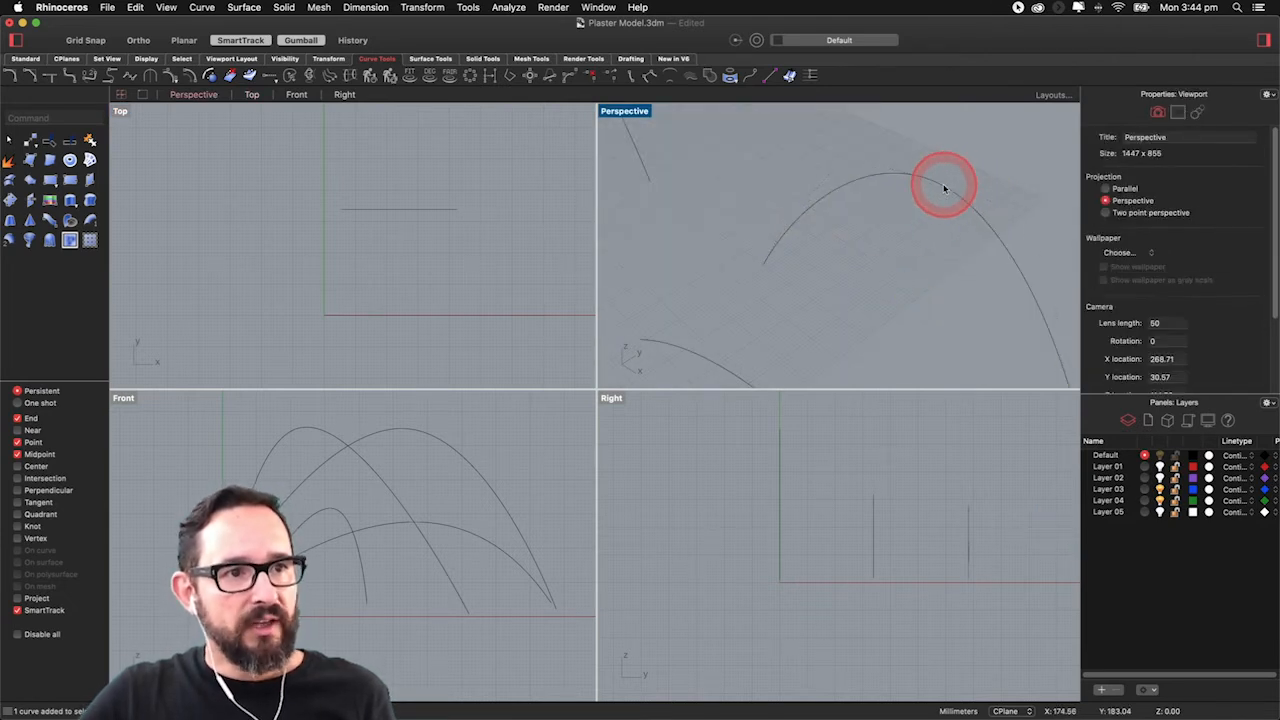
click(937, 187)
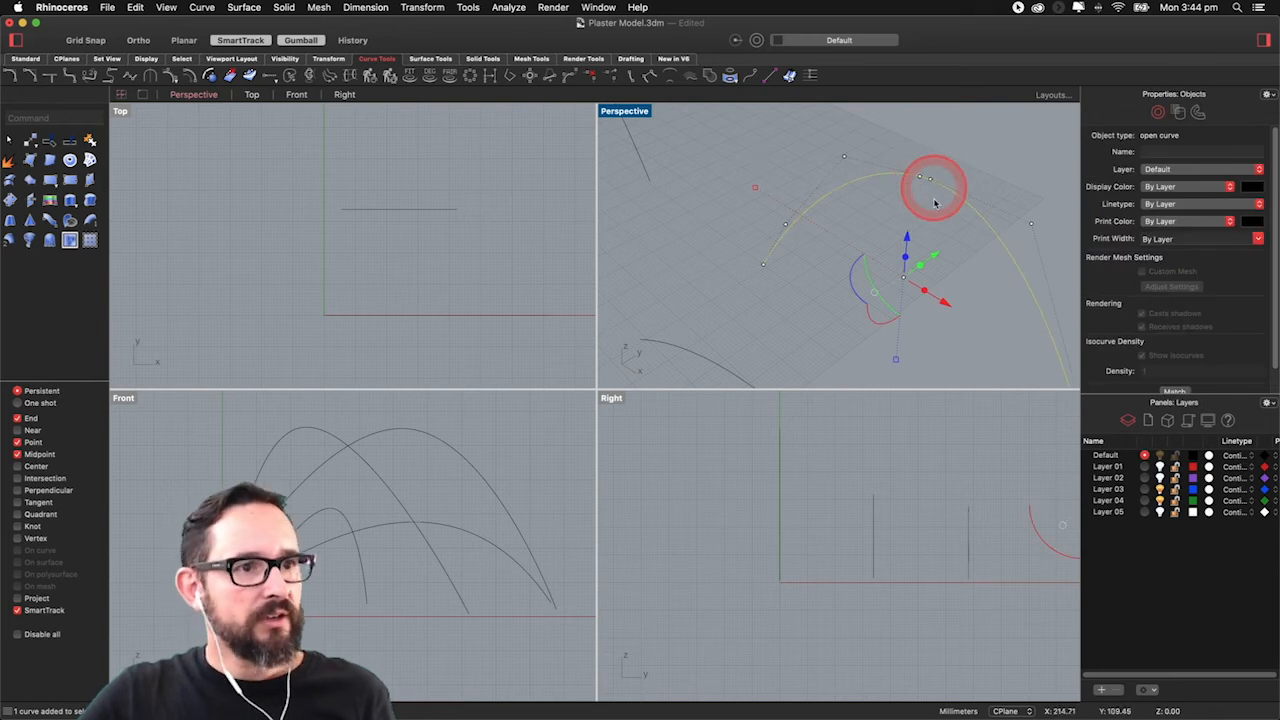
click(934, 163)
drag(943, 126, 923, 177)
click(936, 224)
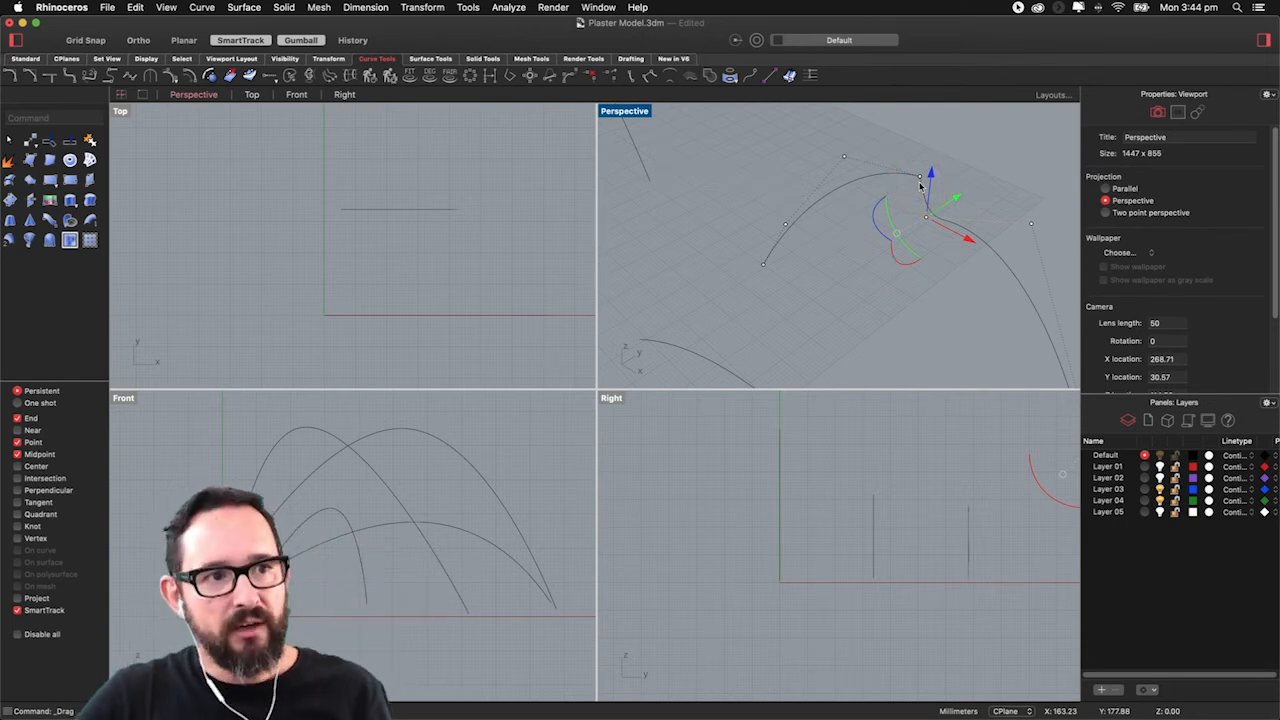
click(937, 187)
key(super+z)
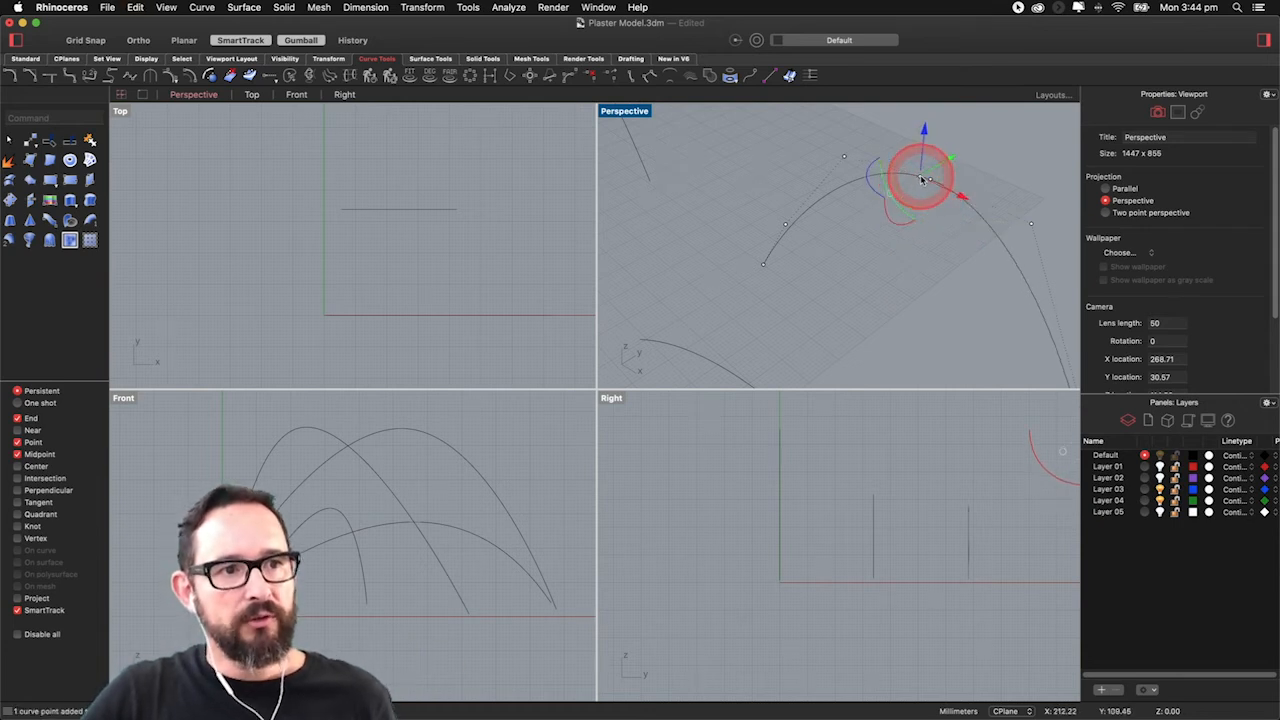
Step: Move the kink point of the copied rearmost arch straight down by about 53 mm in the front view, near the base line
scroll(673, 626, down, 4)
scroll(338, 561, down, 12)
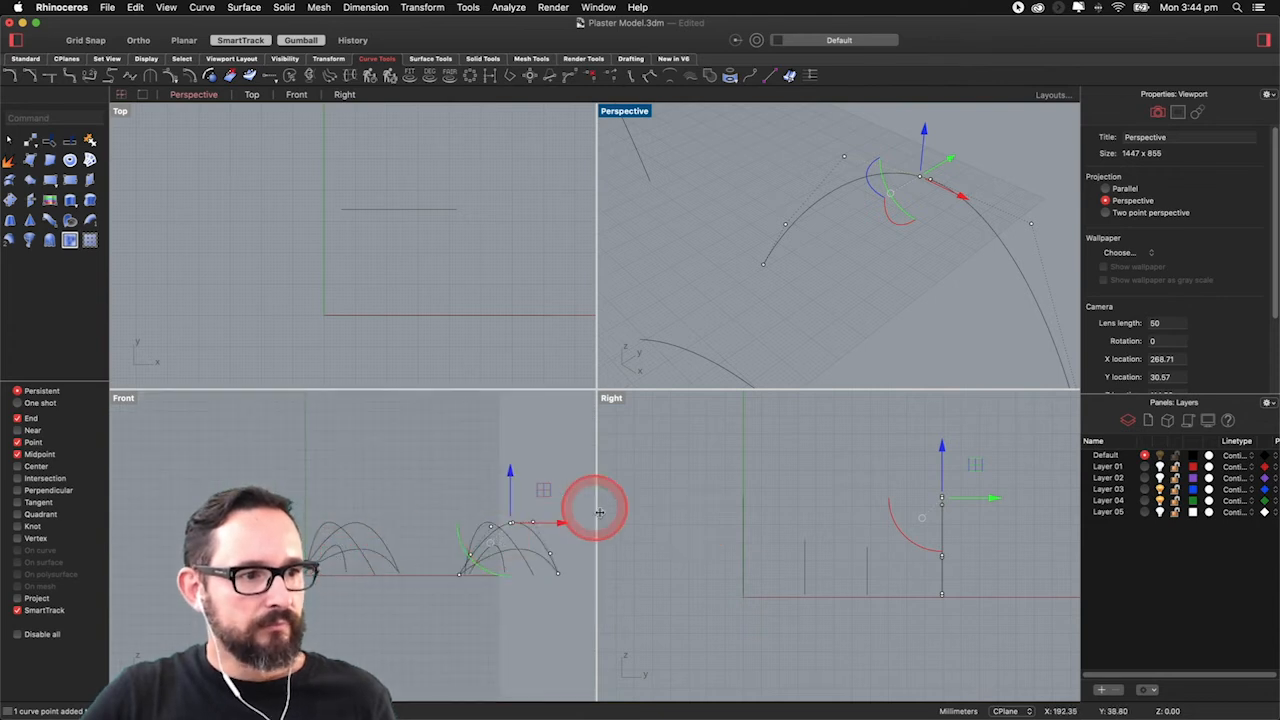
scroll(570, 512, up, 6)
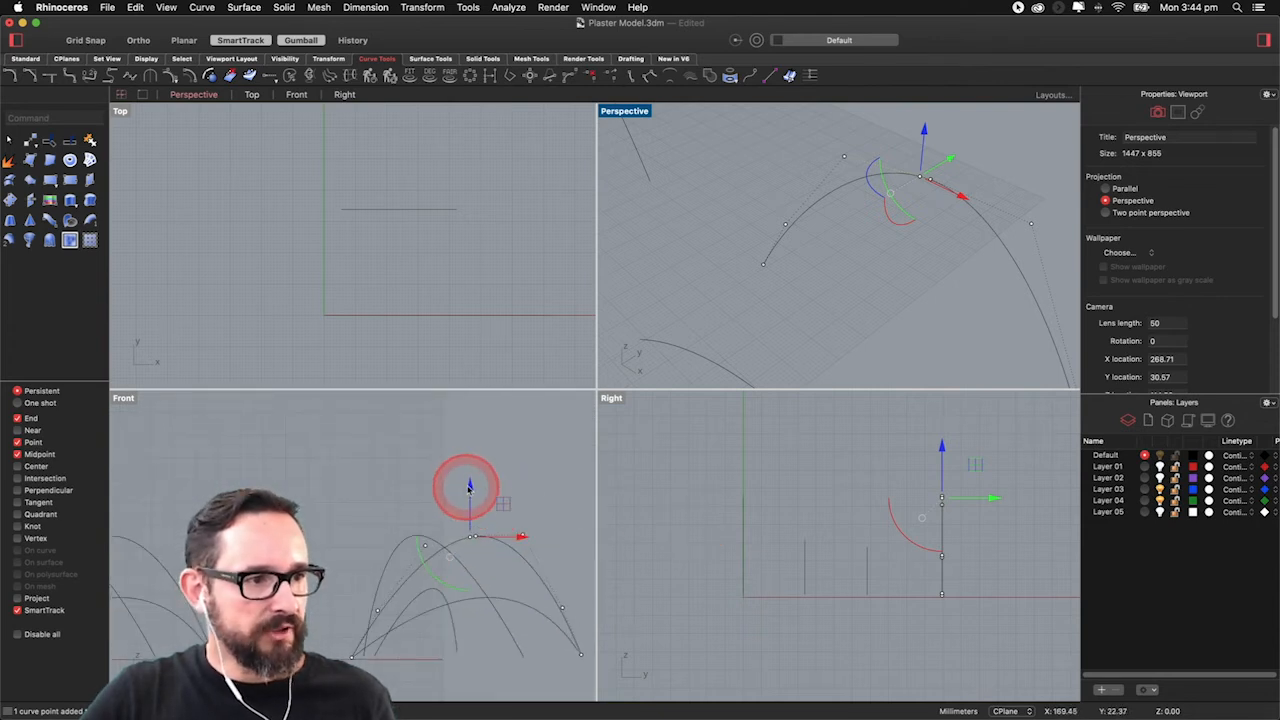
drag(468, 489, 463, 606)
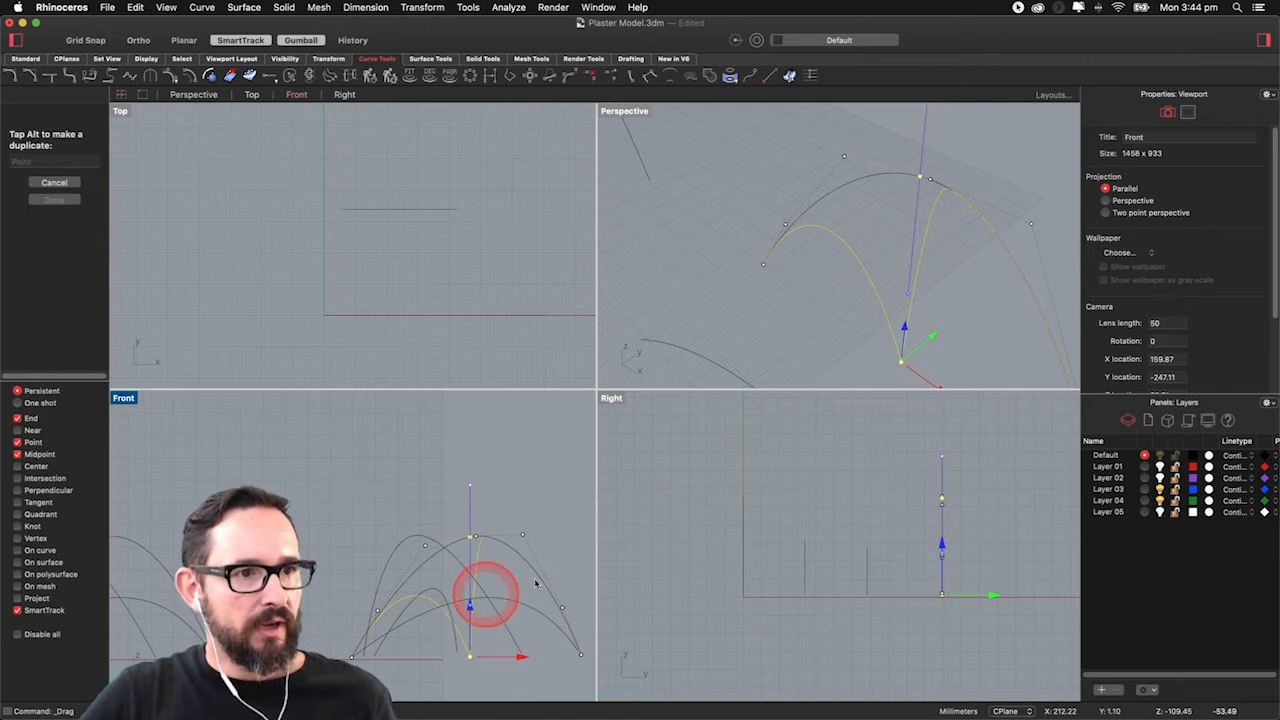
click(744, 238)
right_drag(744, 238, 931, 195)
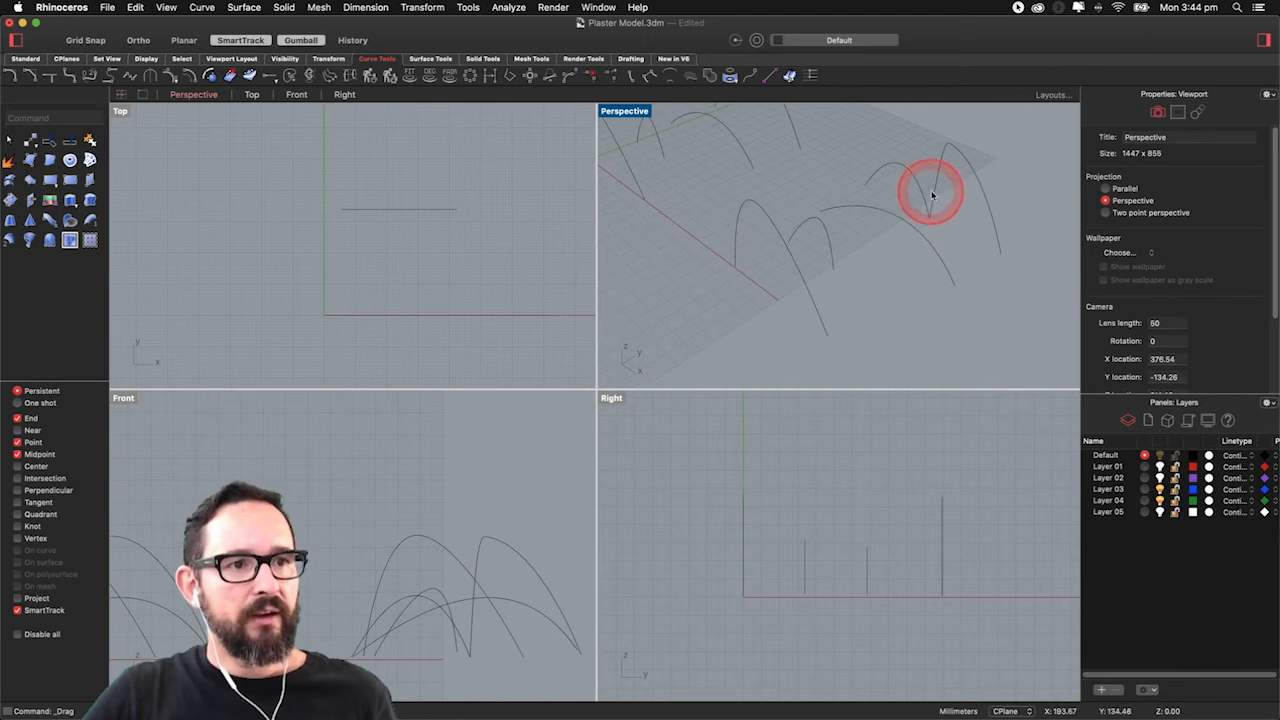
Step: Examine the kinked curve's control points and display the edit points of the four copied curves to compare their distribution
click(932, 188)
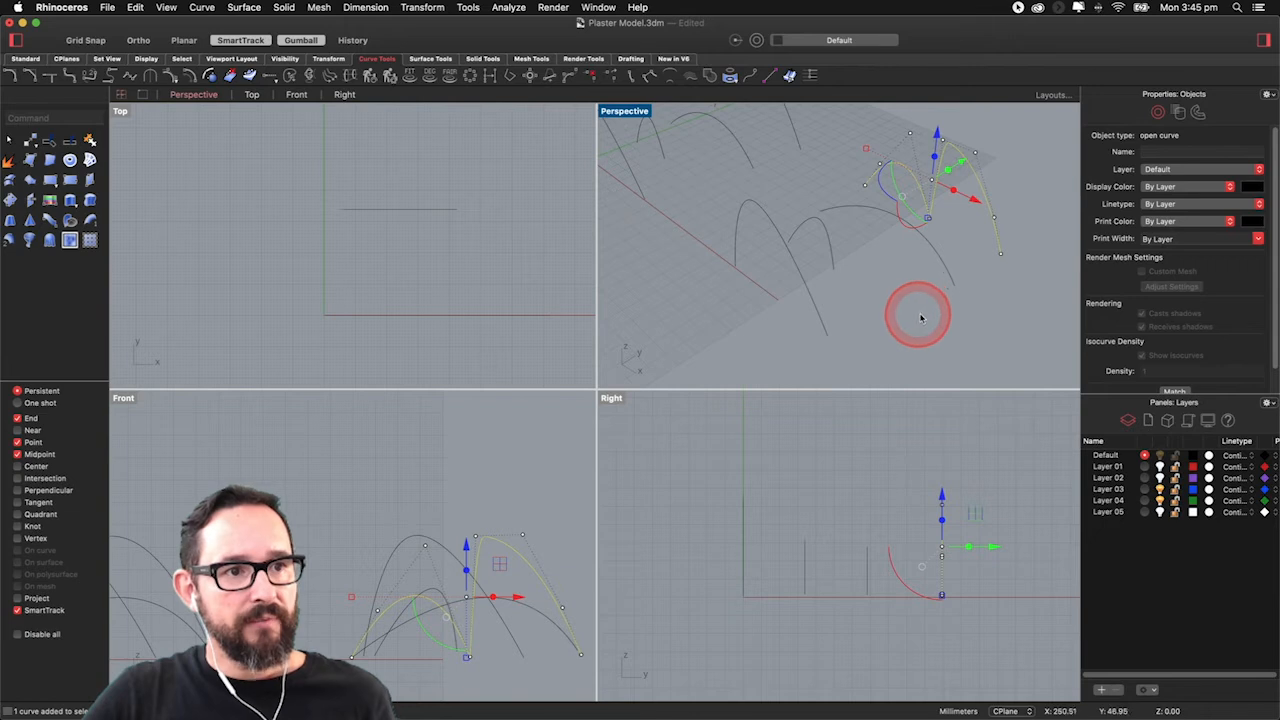
click(968, 300)
text(edit)
key(Return)
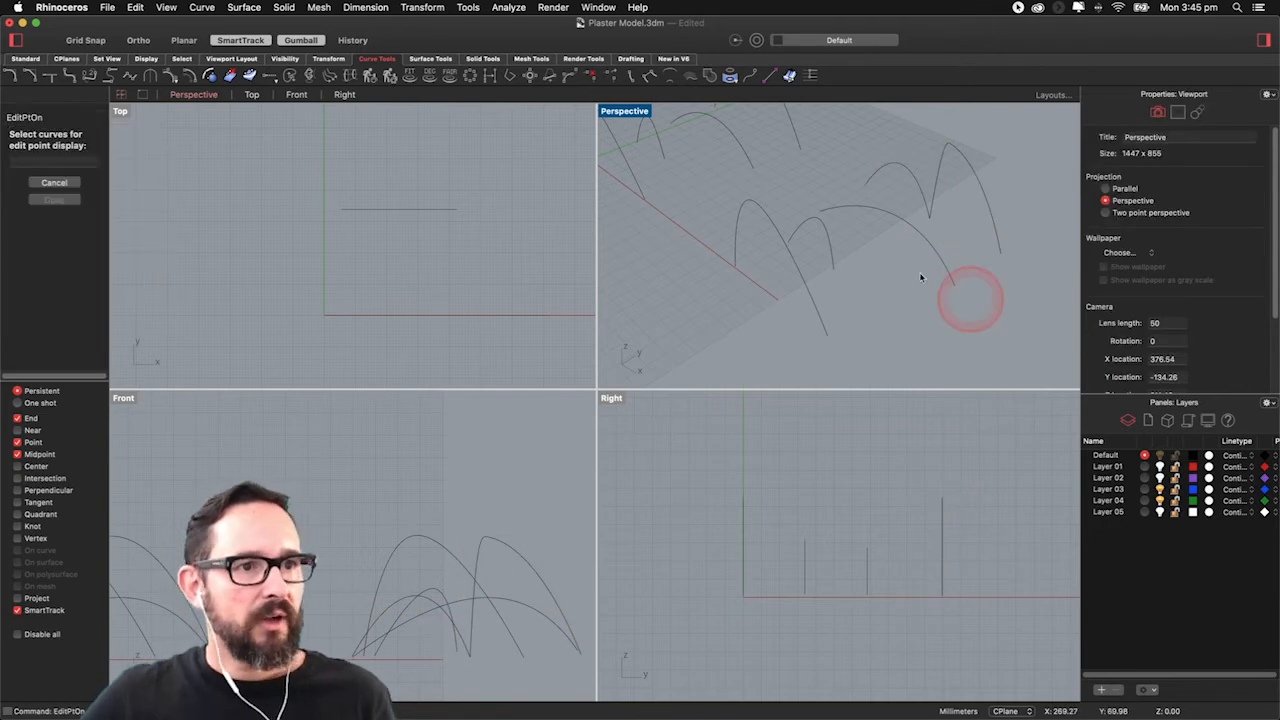
drag(1007, 207, 793, 370)
key(Return)
right_drag(800, 350, 900, 178)
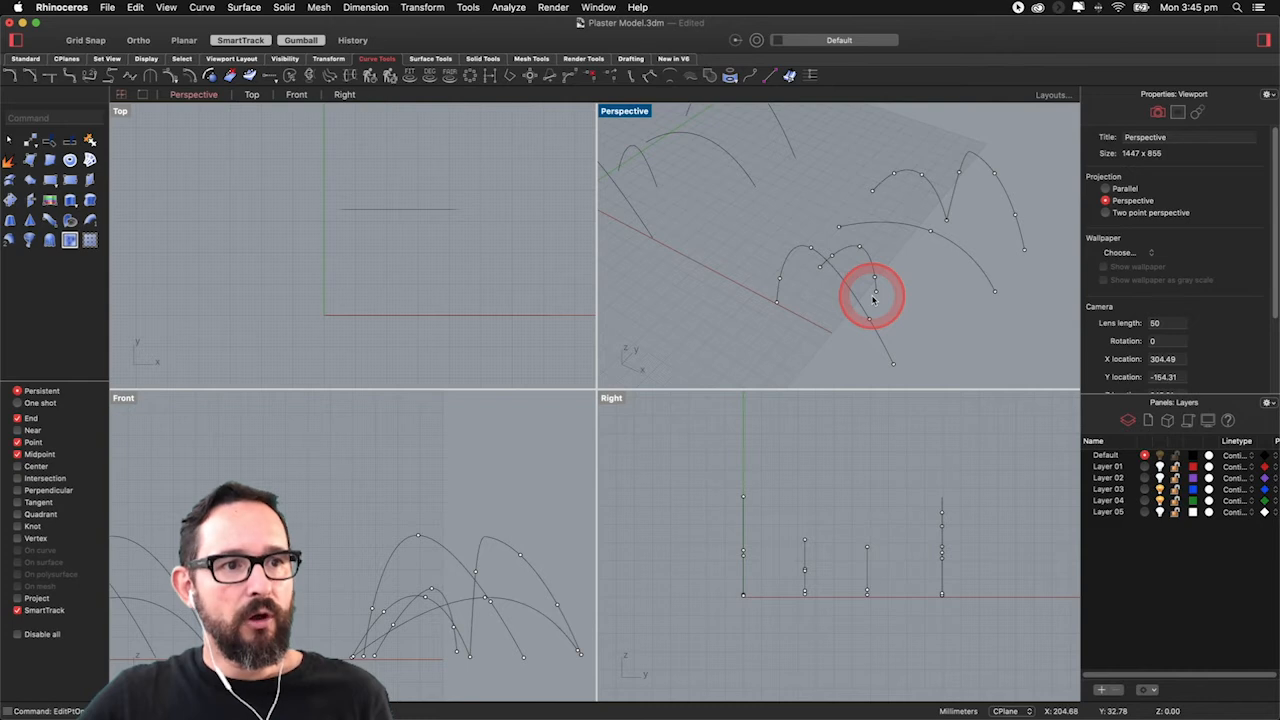
right_drag(940, 294, 960, 291)
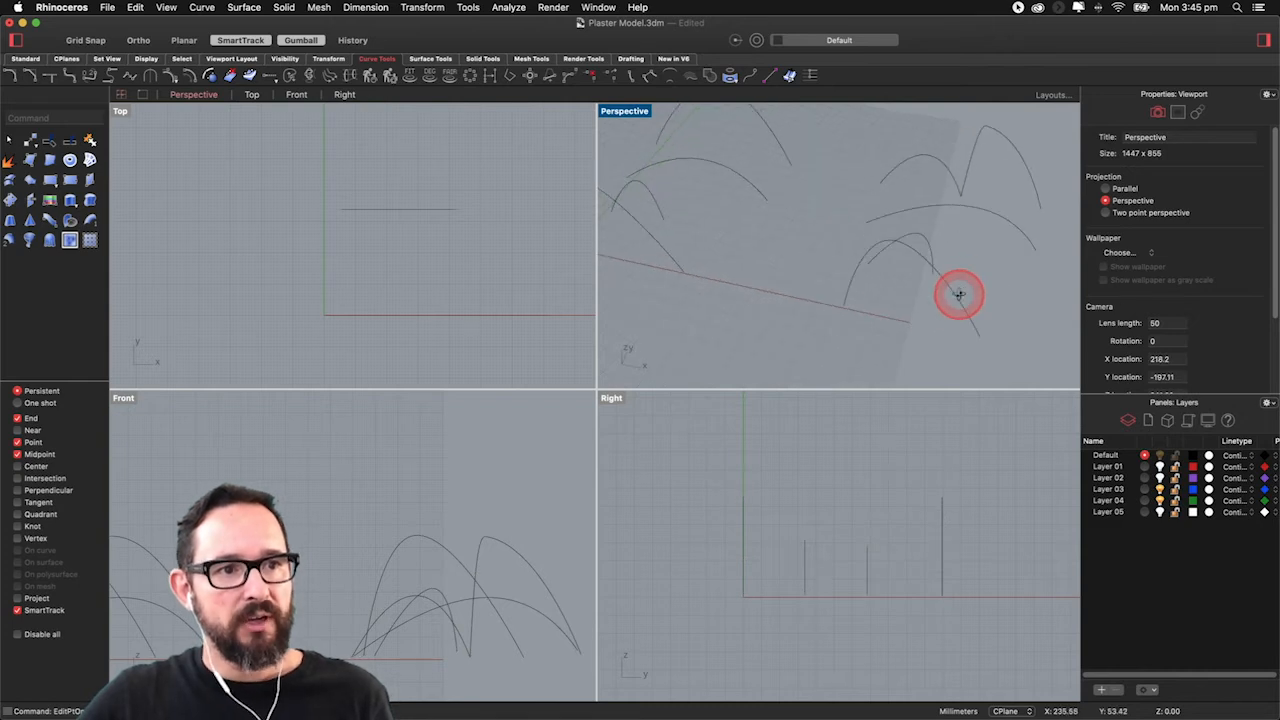
Step: Rebuild the three unkinked copied arches with a point count of 8 and degree 3, deleting the input curves
text(rebuild)
key(Return)
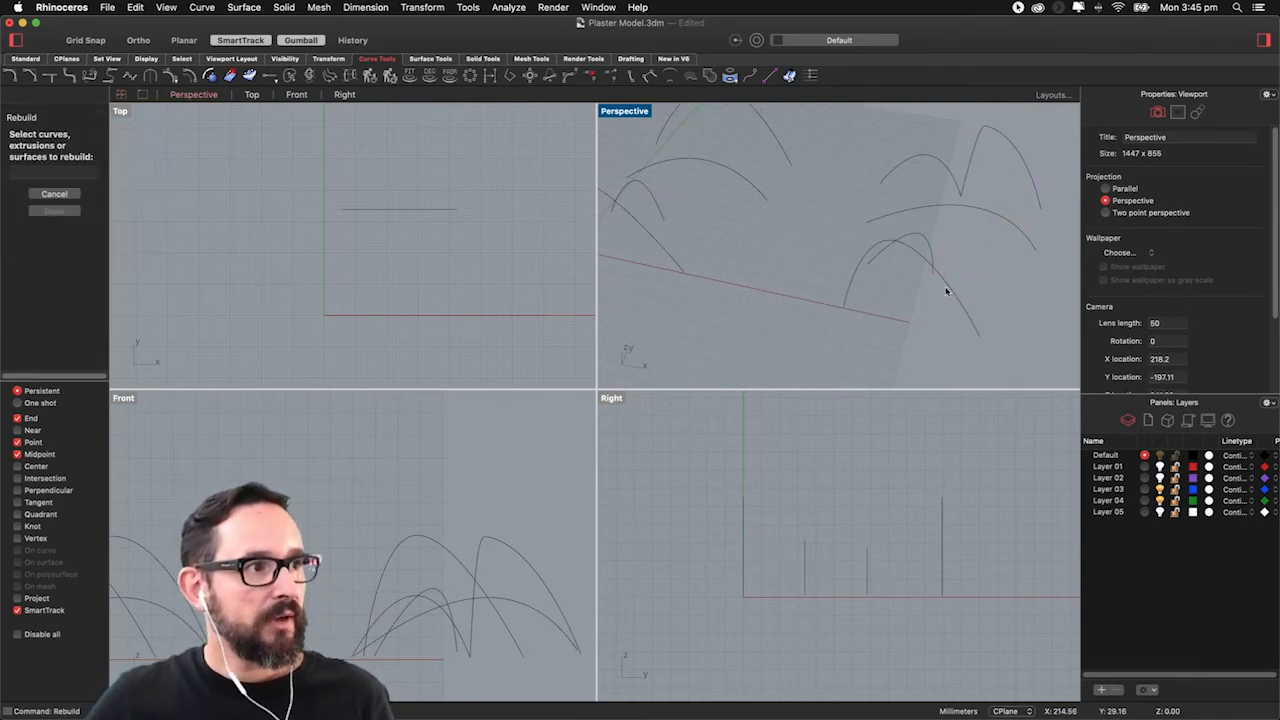
drag(934, 358, 871, 207)
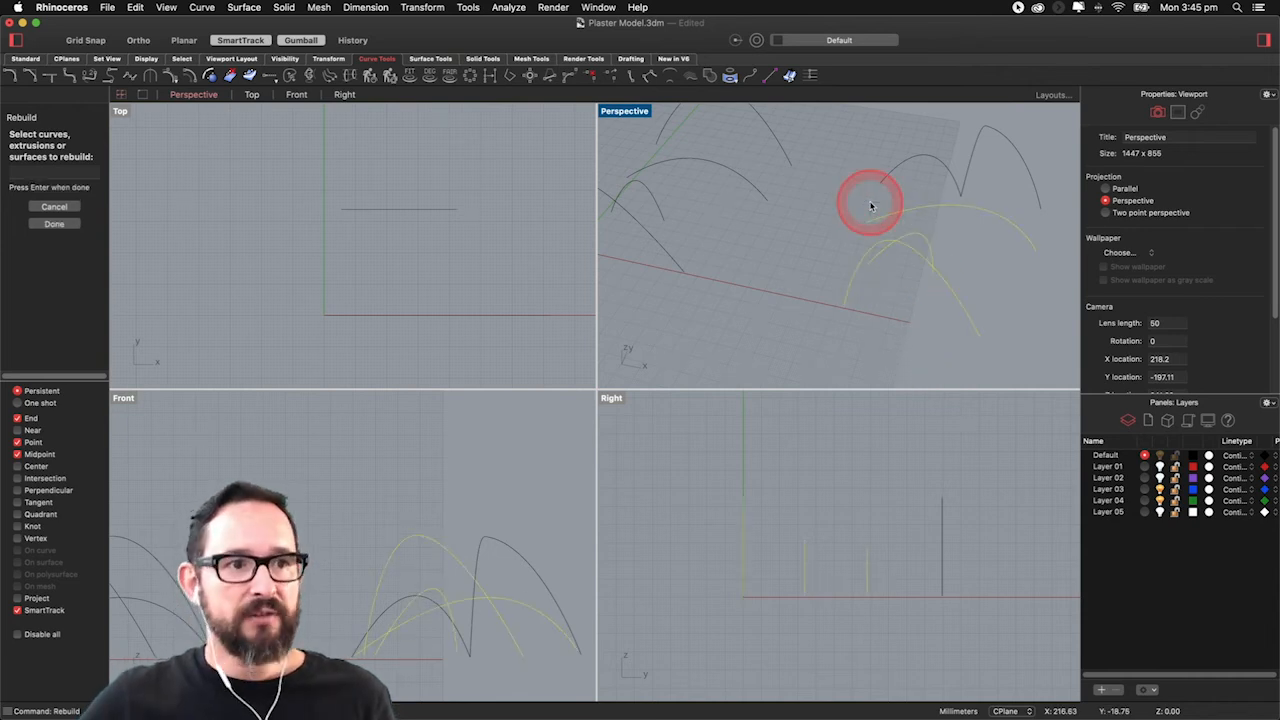
right_click(871, 207)
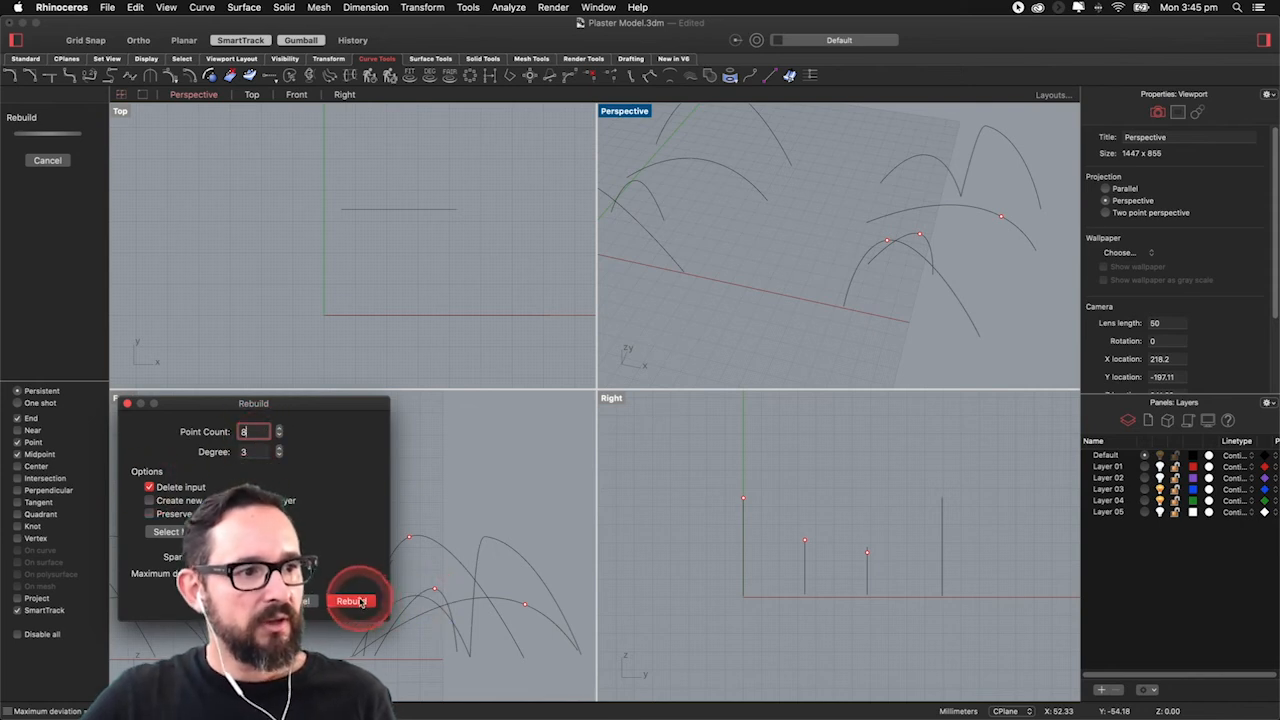
click(958, 271)
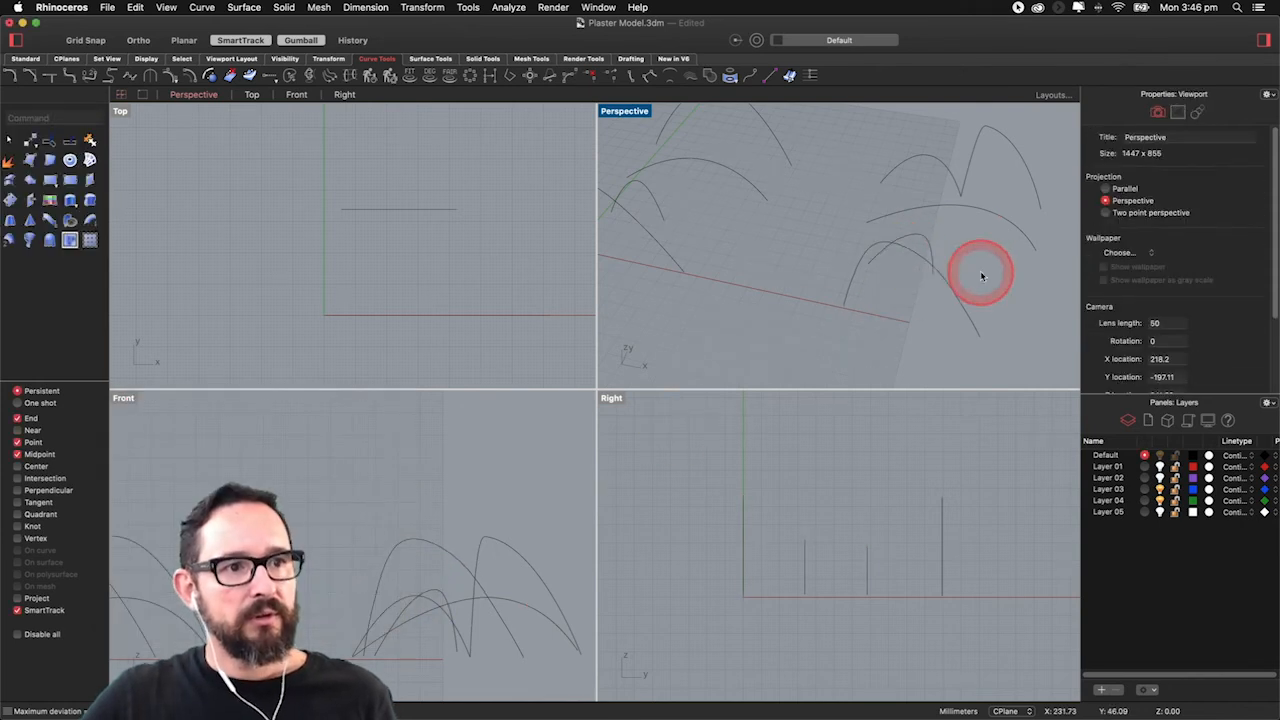
Step: Examine the control points of a rebuilt arch, and display the points of all four copied curves for comparison
right_drag(934, 266, 945, 230)
click(945, 230)
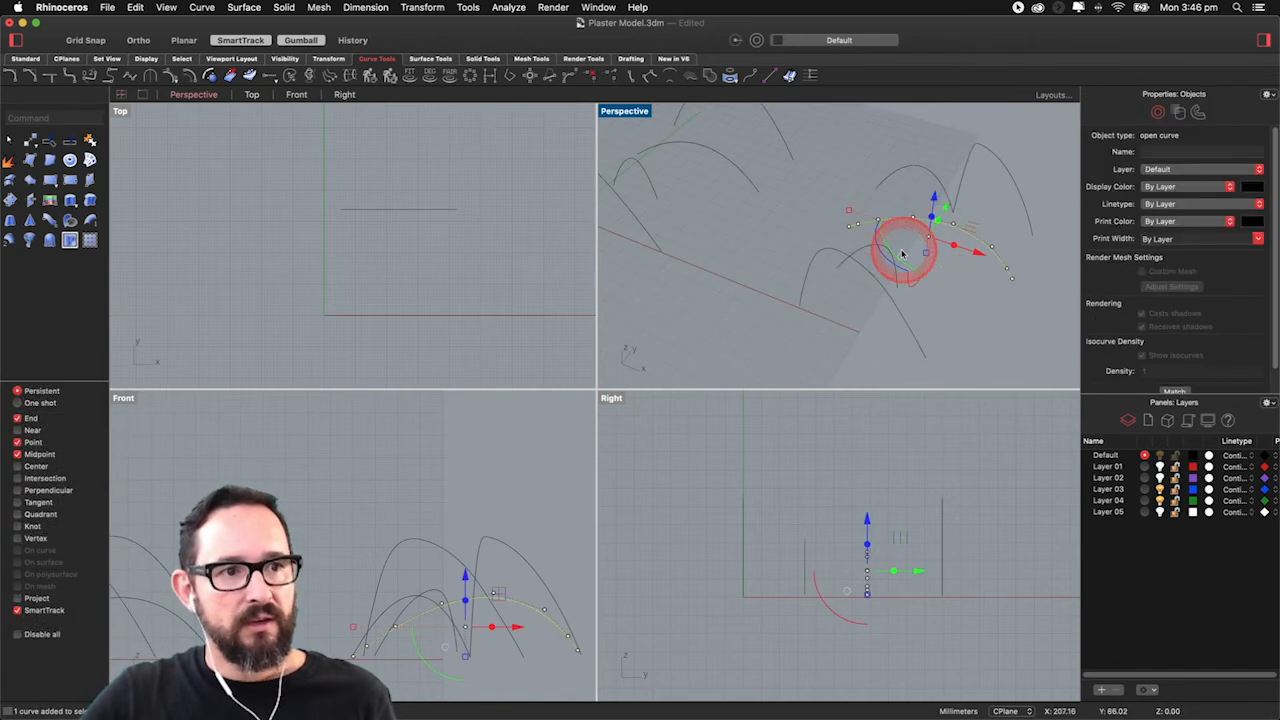
click(965, 378)
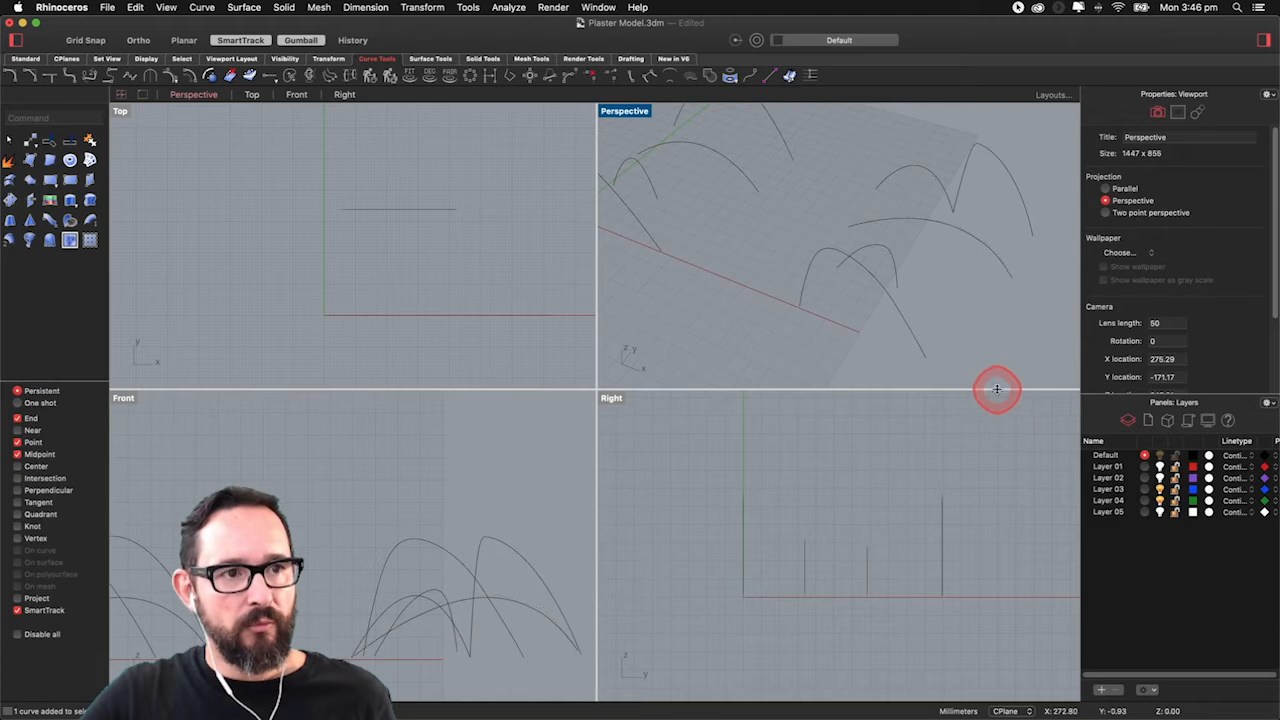
drag(1007, 244, 796, 333)
text(edit)
key(Return)
drag(850, 347, 979, 178)
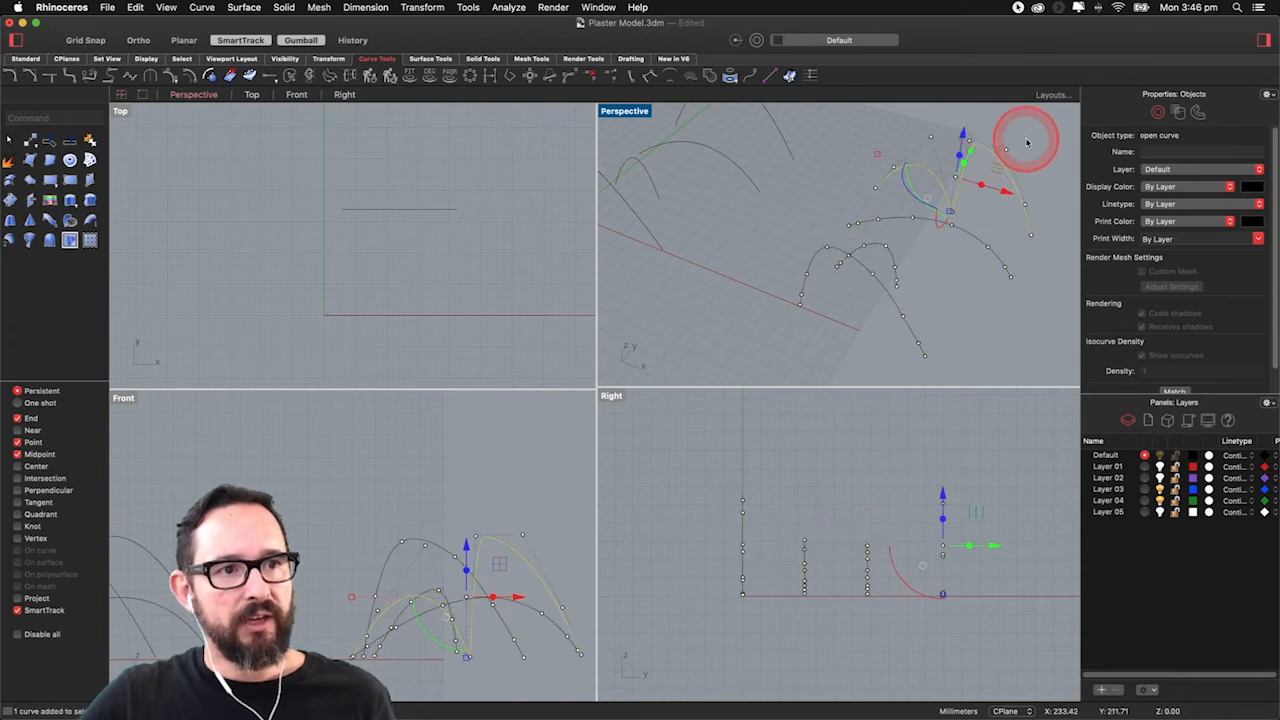
Step: Shift the two upper control points beyond the kink of the rearmost copied curve outward along the X axis
click(993, 153)
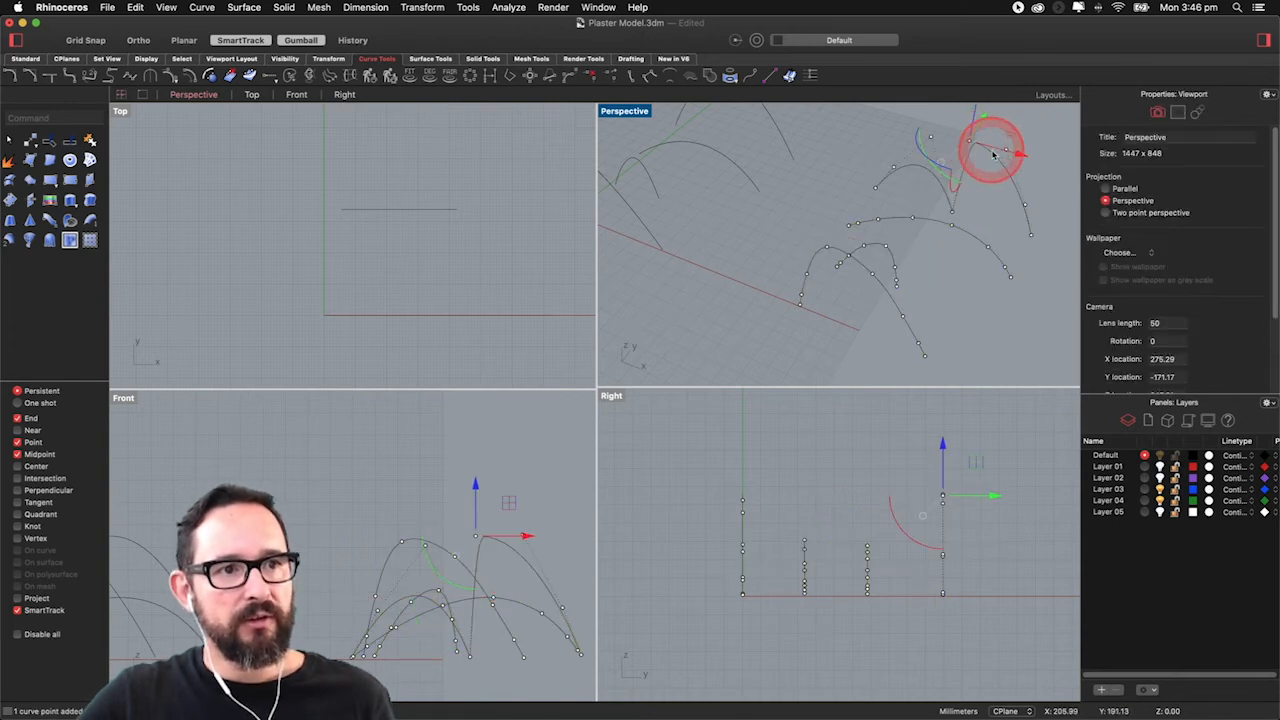
drag(1022, 154, 1057, 147)
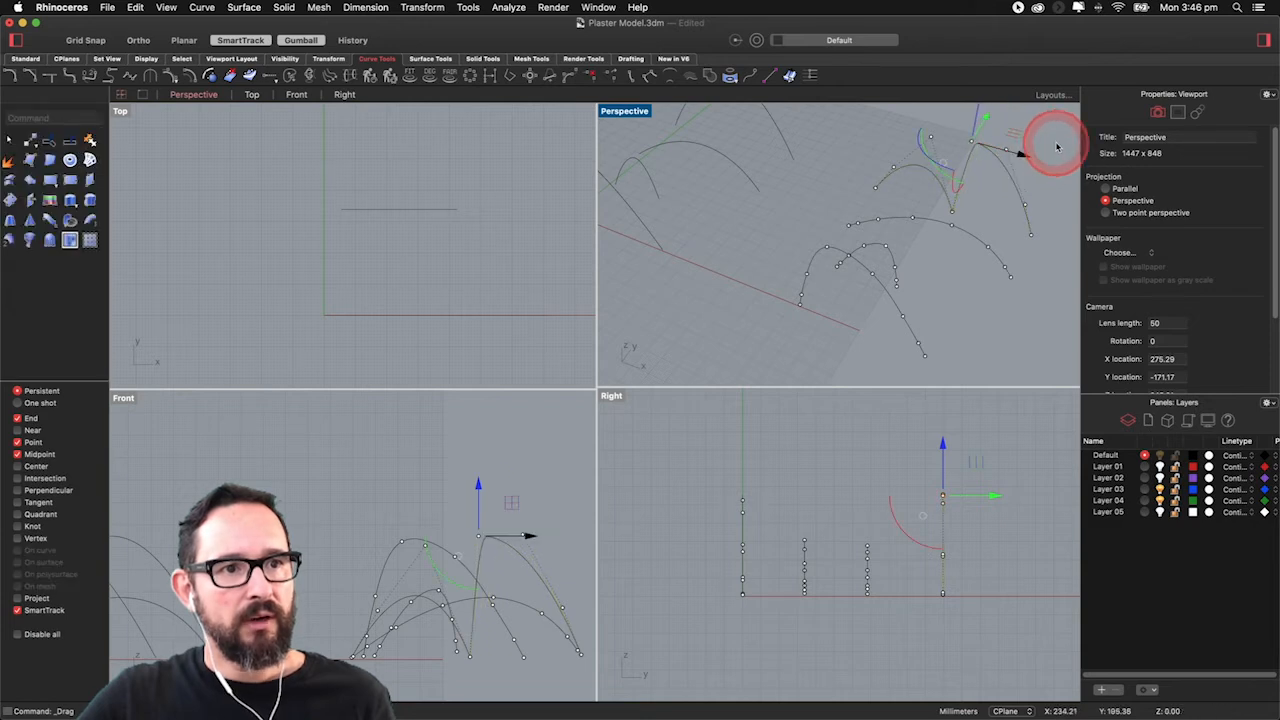
click(1000, 155)
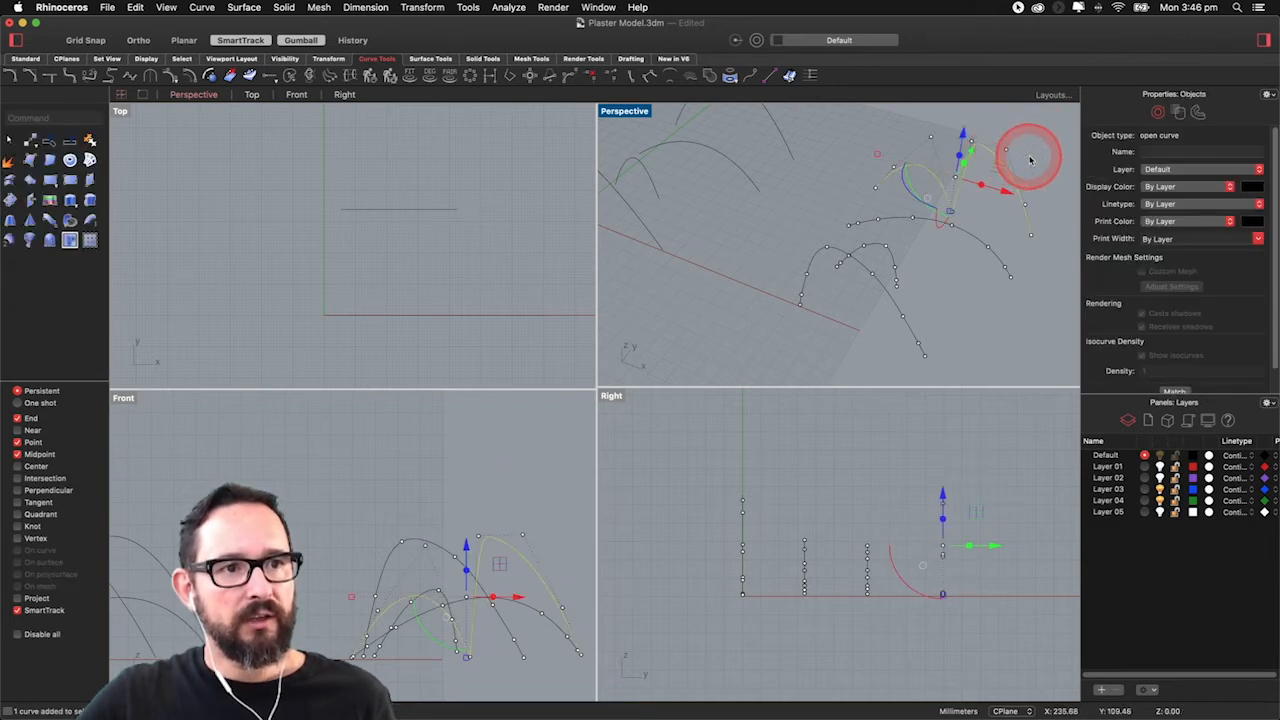
click(1043, 160)
drag(1044, 160, 1007, 168)
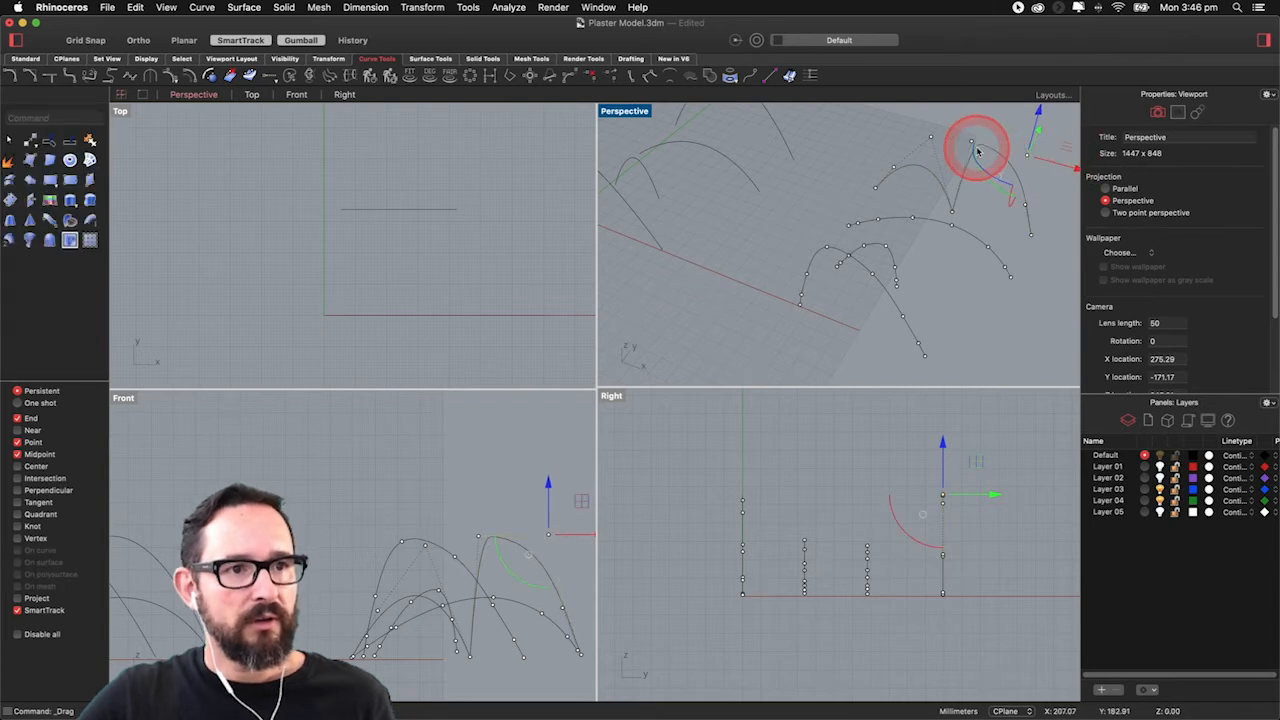
click(972, 145)
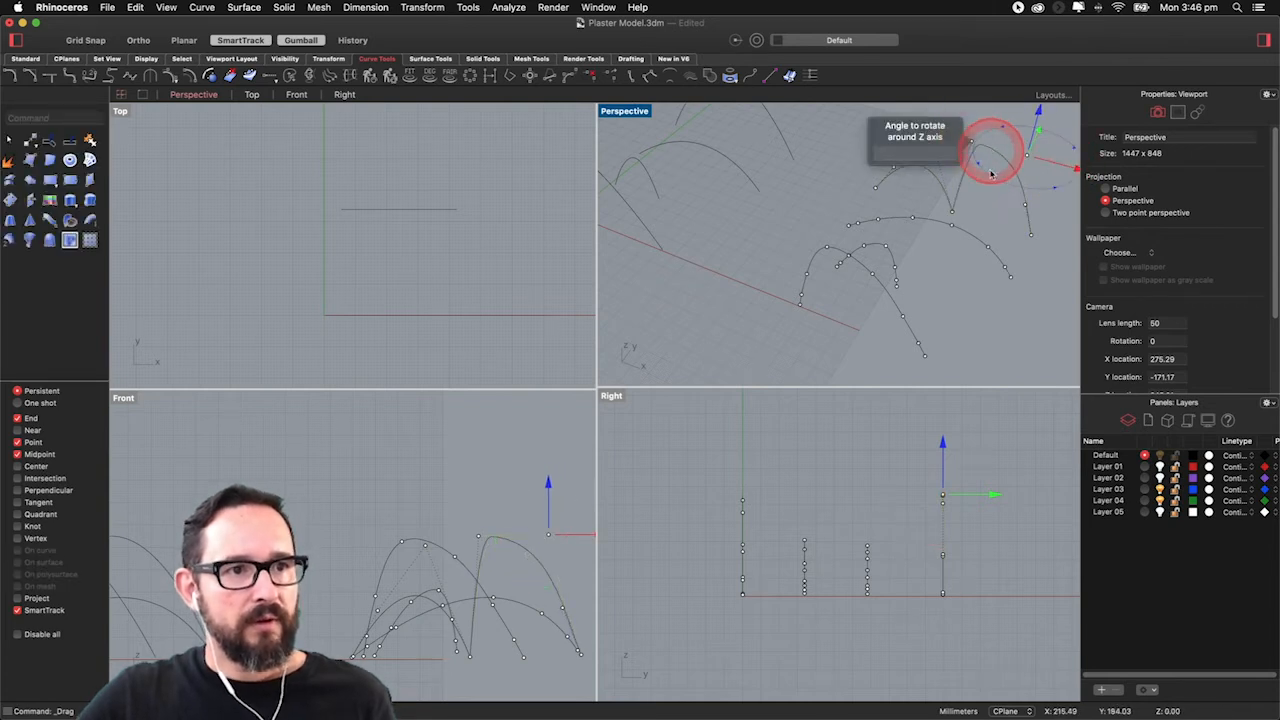
click(987, 217)
Step: Set up a Loft through all four copied curves, including the kinked rearmost one
right_drag(918, 235, 897, 279)
key(Return)
drag(947, 270, 911, 327)
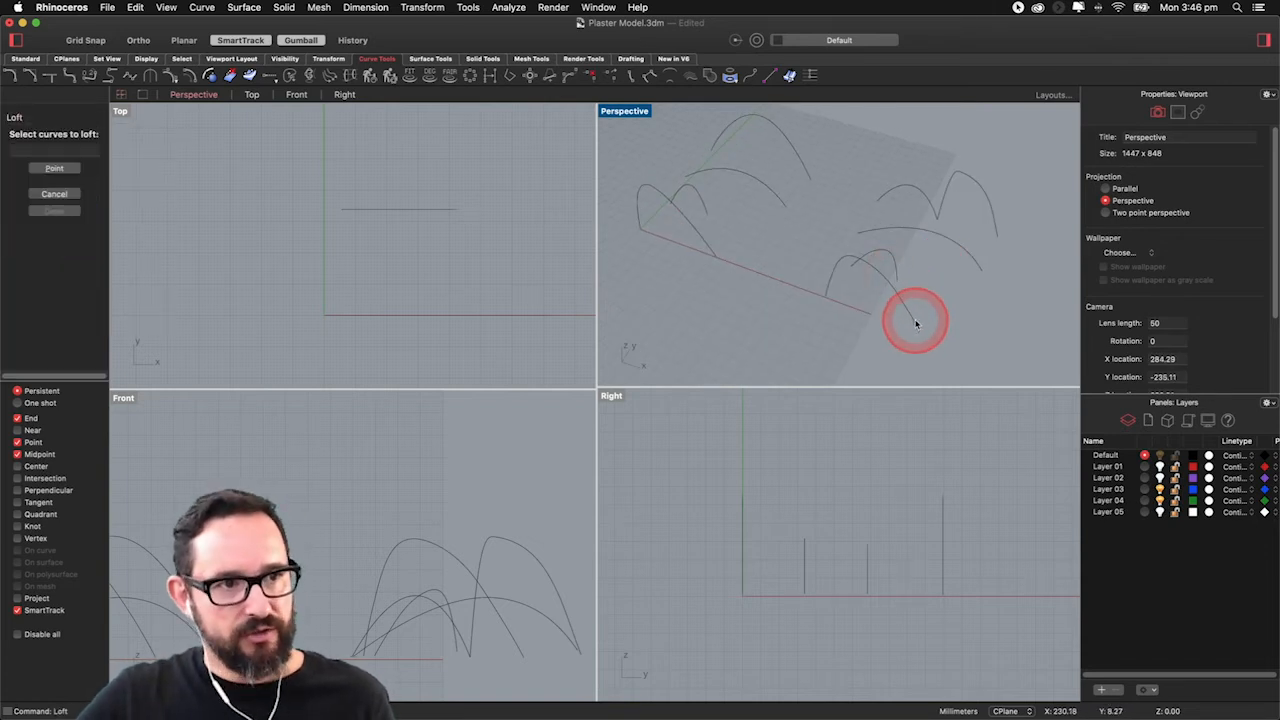
drag(1027, 150, 853, 368)
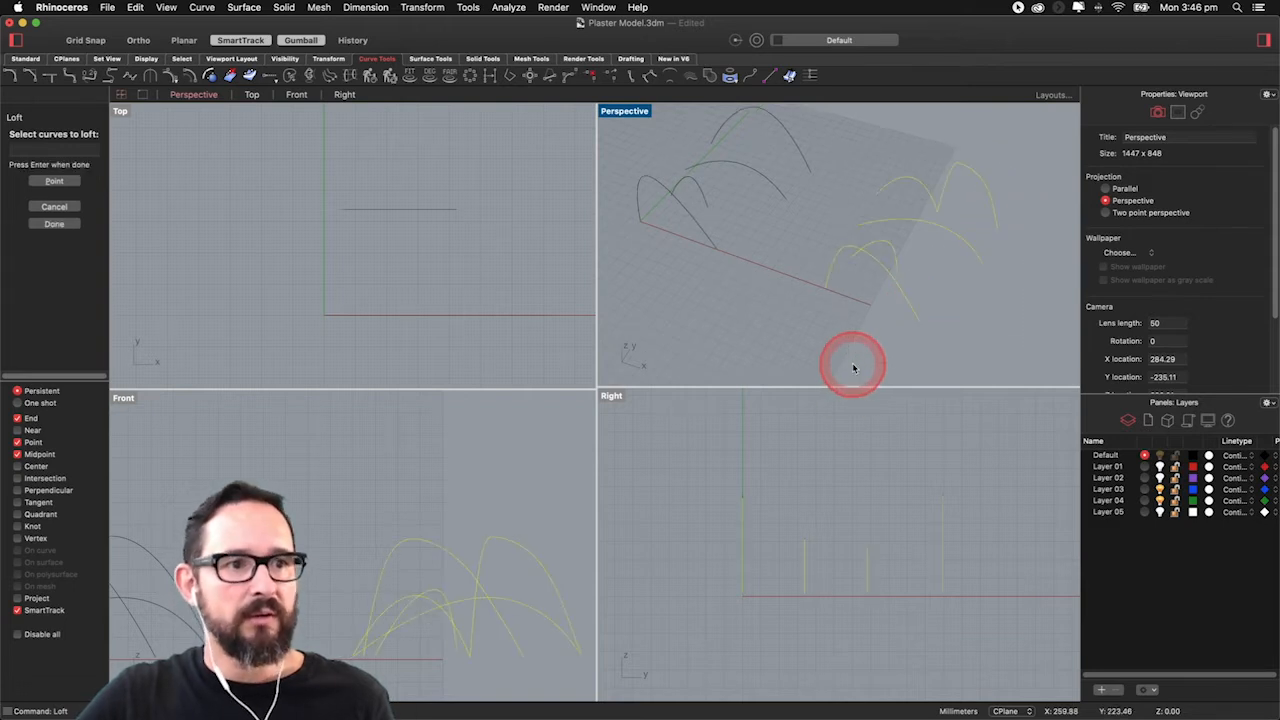
key(Return)
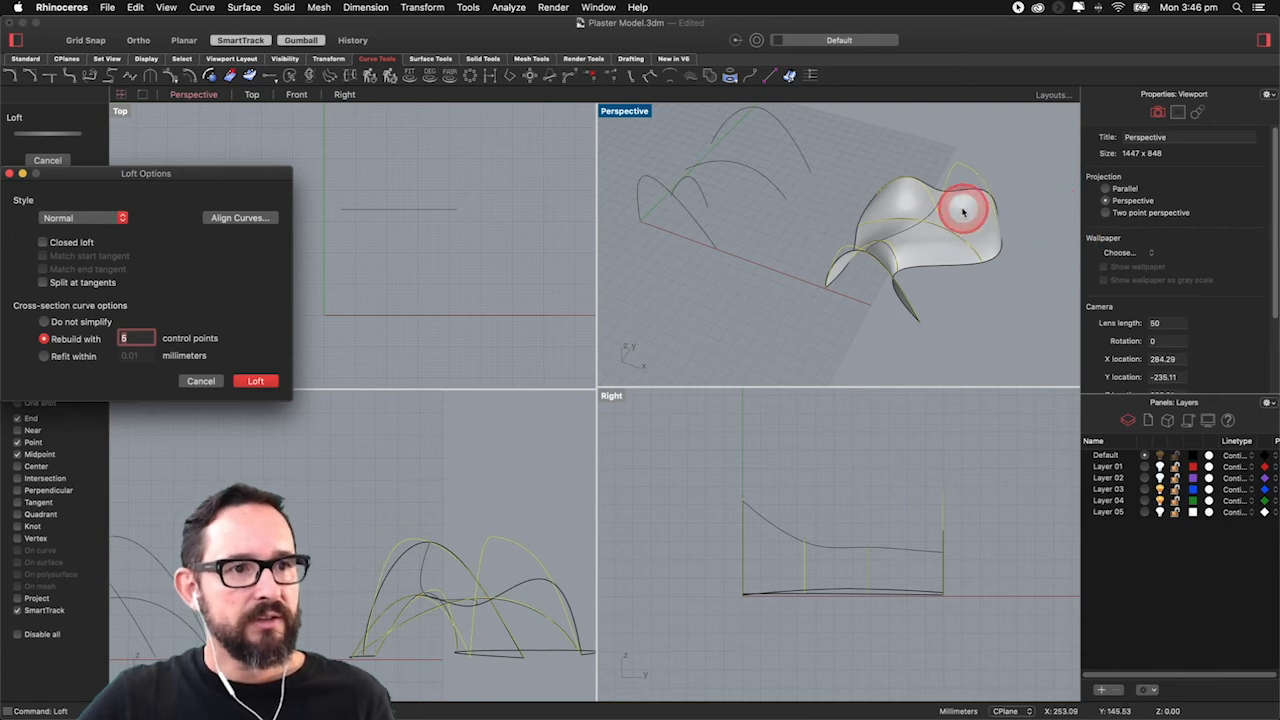
Step: Set the loft style to Tight with the Do not simplify option, and create the creased surface
right_drag(920, 225, 740, 205)
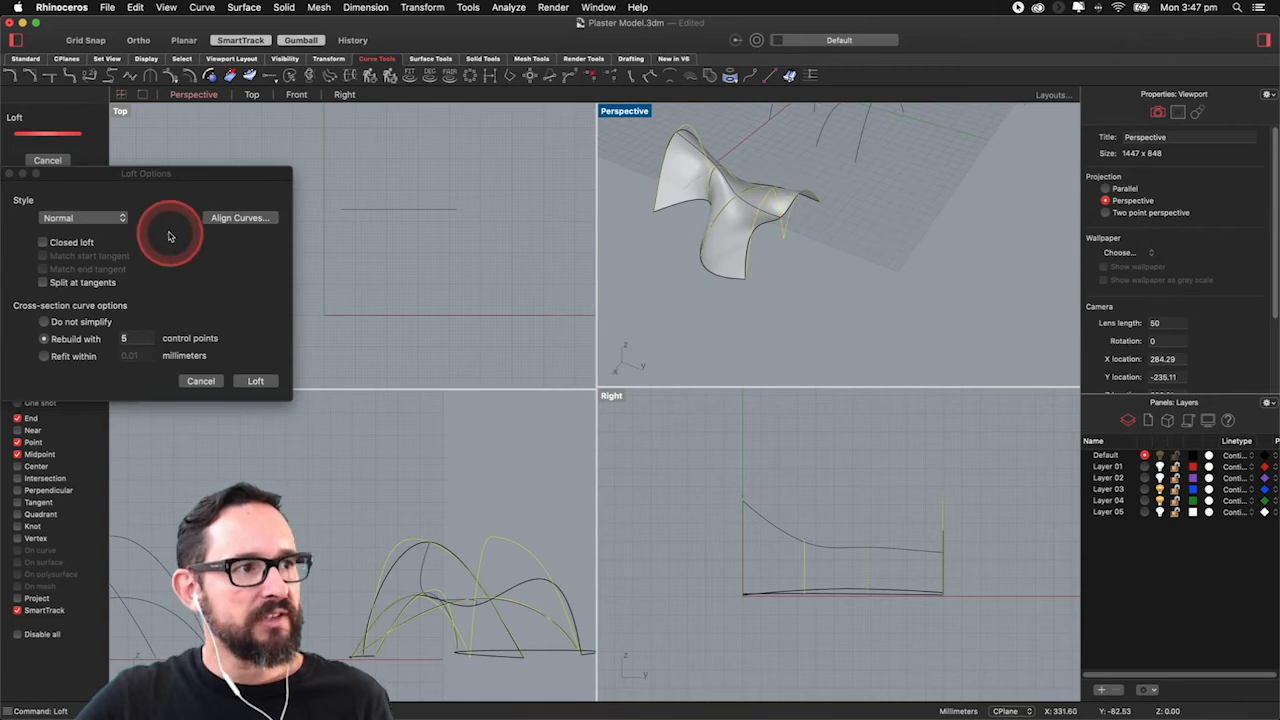
click(121, 219)
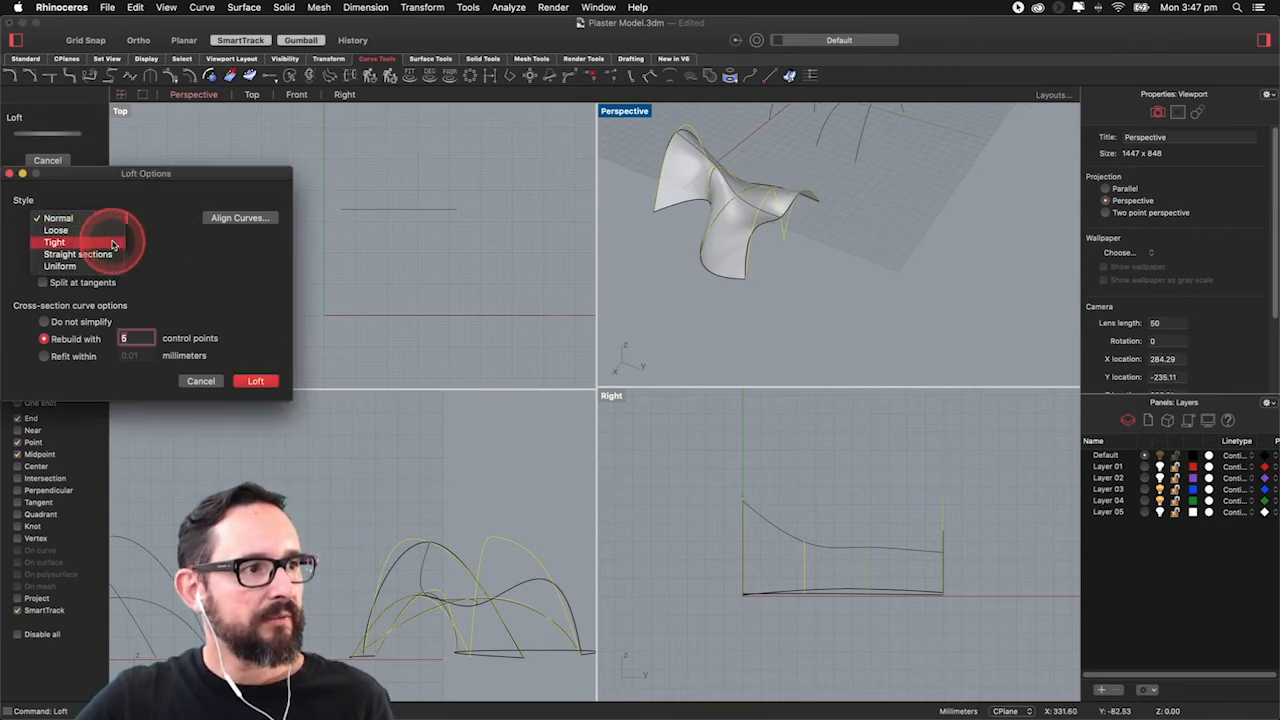
click(113, 244)
right_drag(730, 253, 780, 222)
click(44, 339)
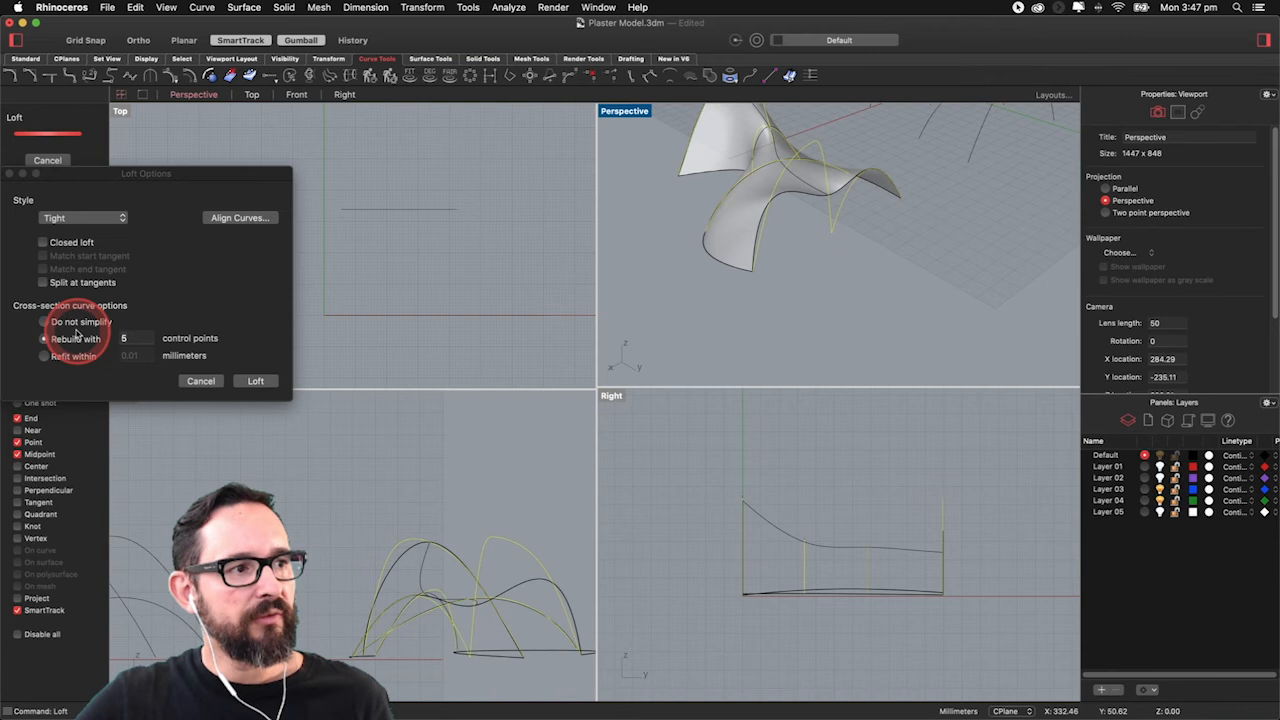
click(78, 325)
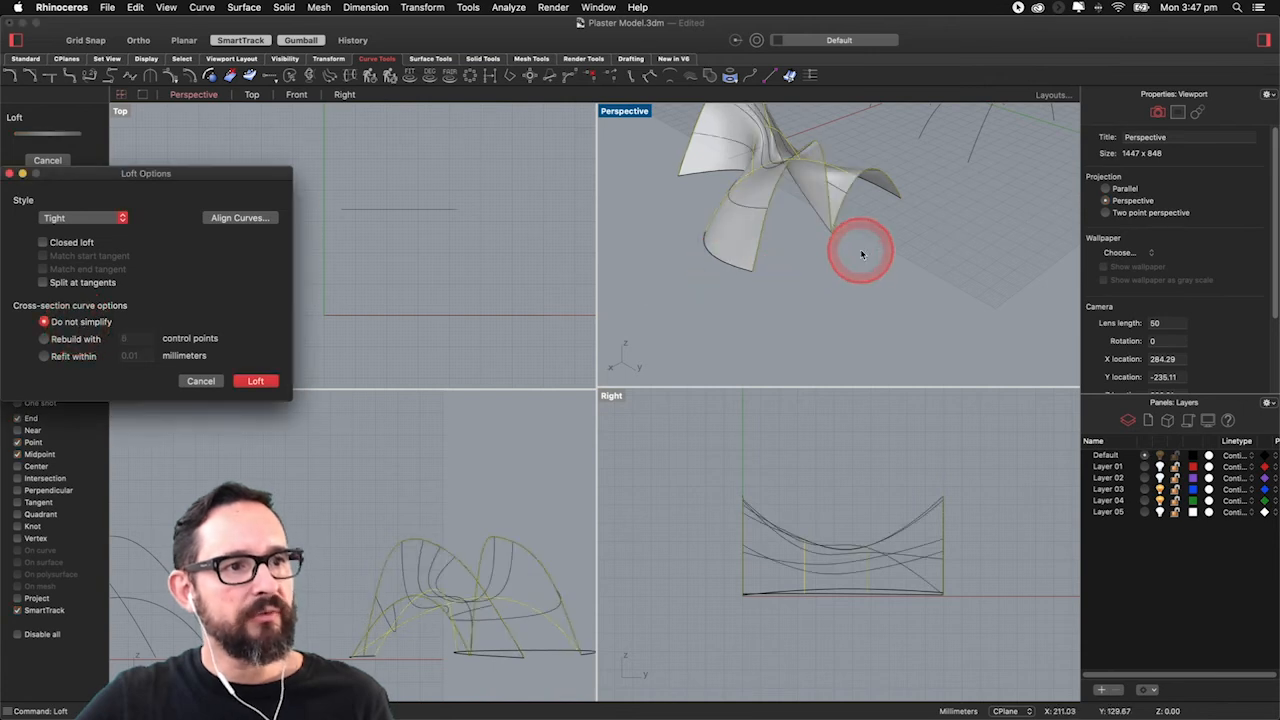
right_drag(817, 255, 770, 252)
right_drag(806, 210, 866, 197)
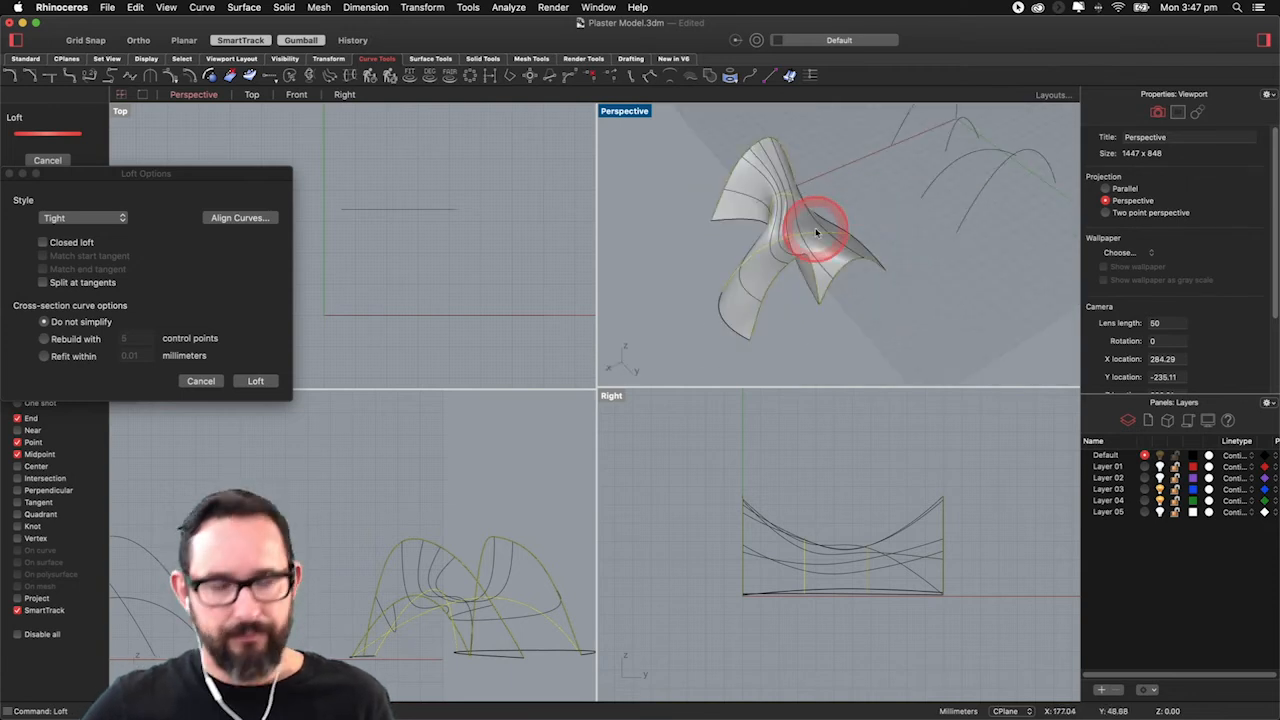
click(255, 380)
key(Escape)
right_drag(605, 315, 740, 288)
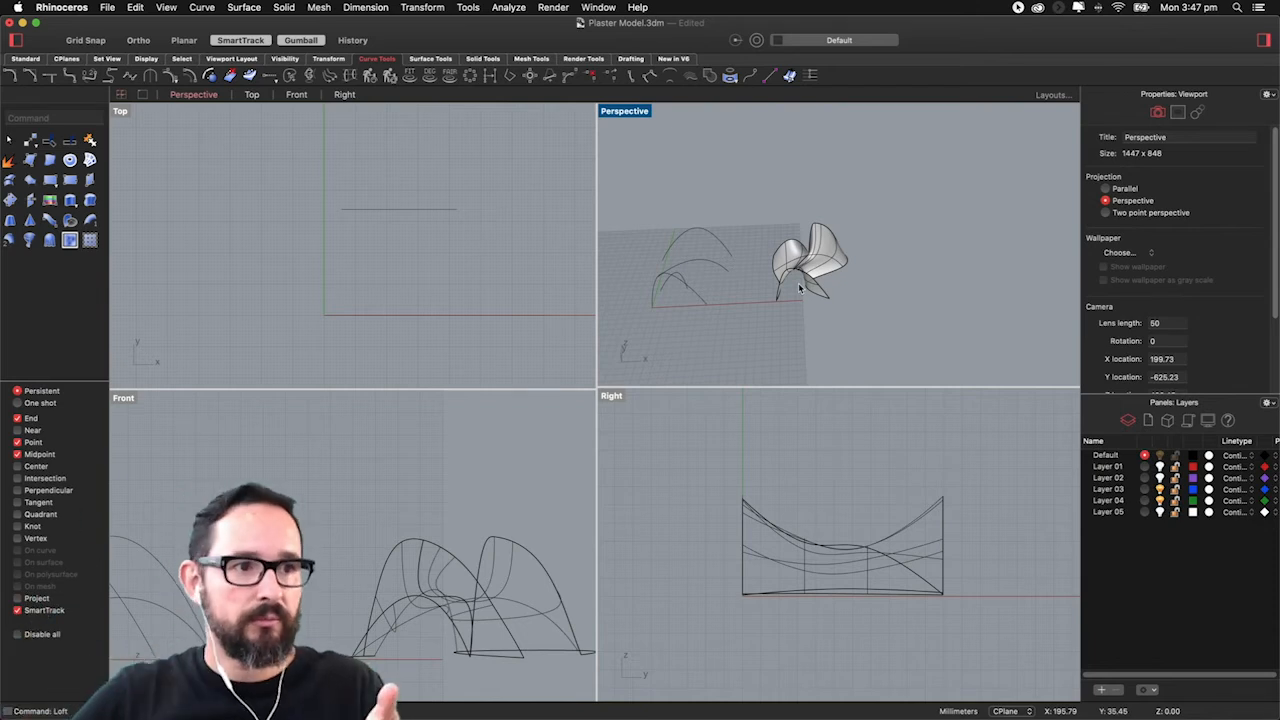
Step: Assign the creased lofted polysurface to Layer 01
right_drag(858, 281, 767, 281)
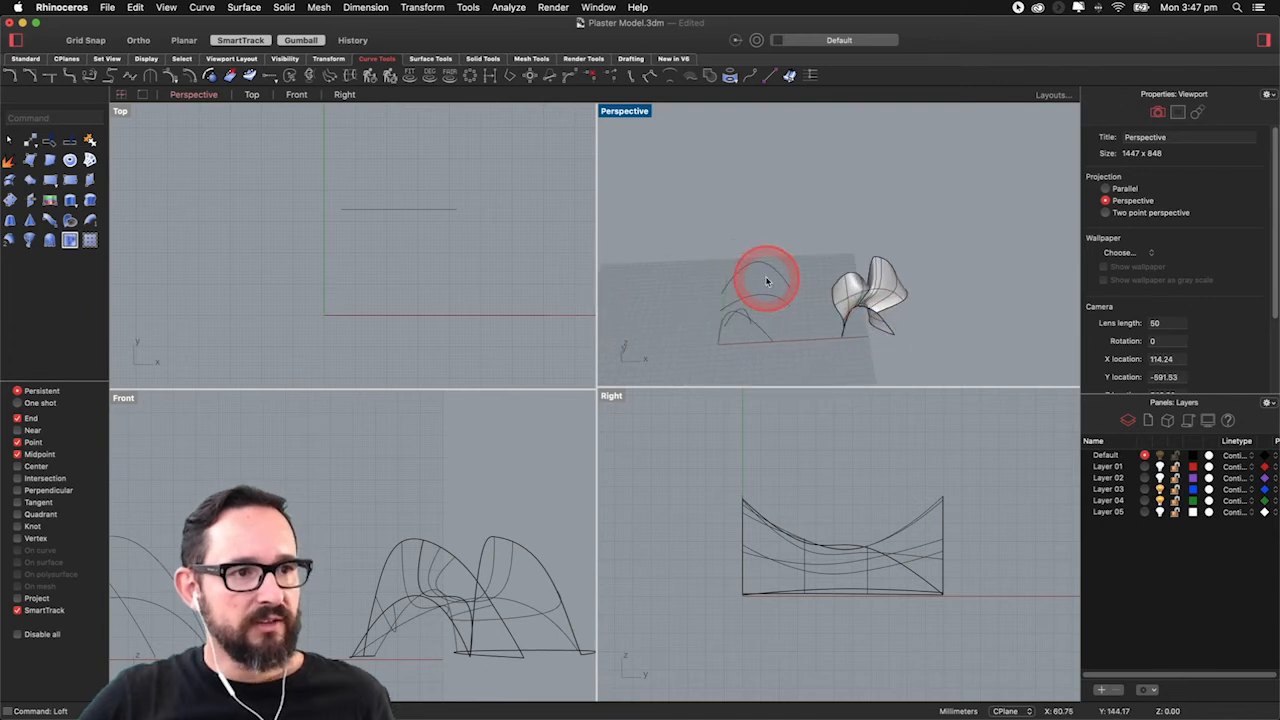
drag(764, 236, 705, 364)
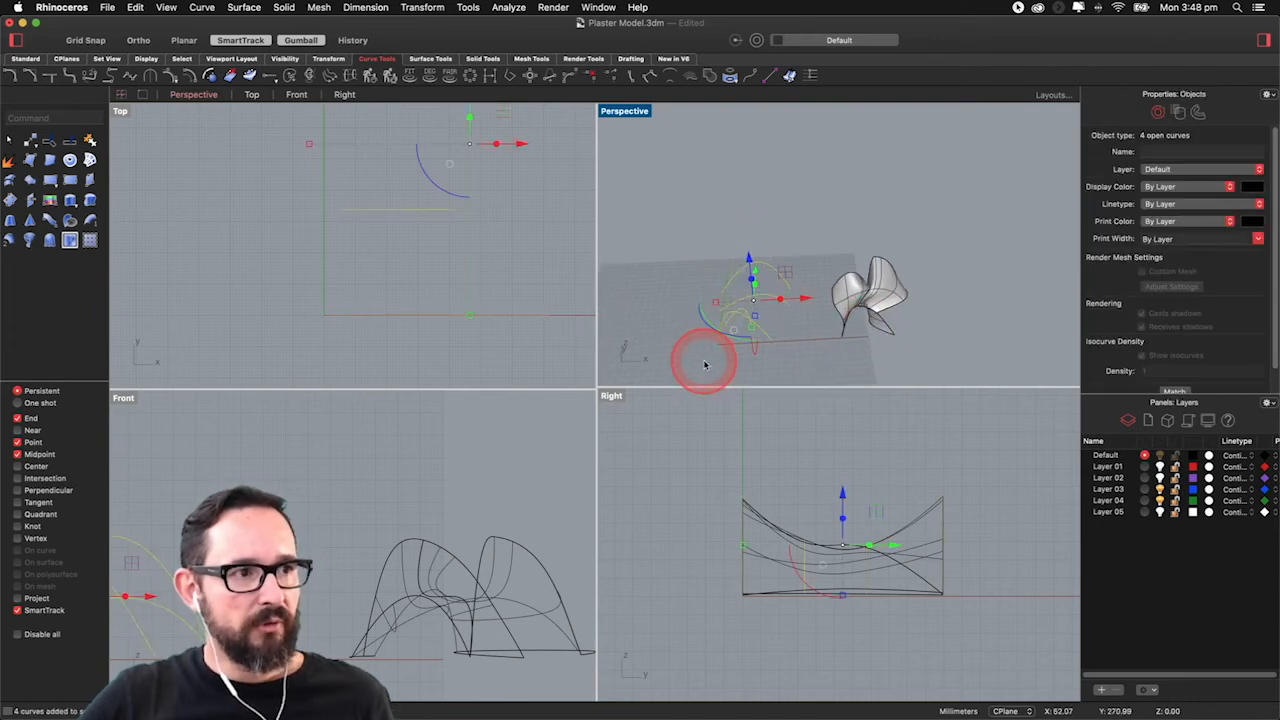
scroll(530, 285, down, 6)
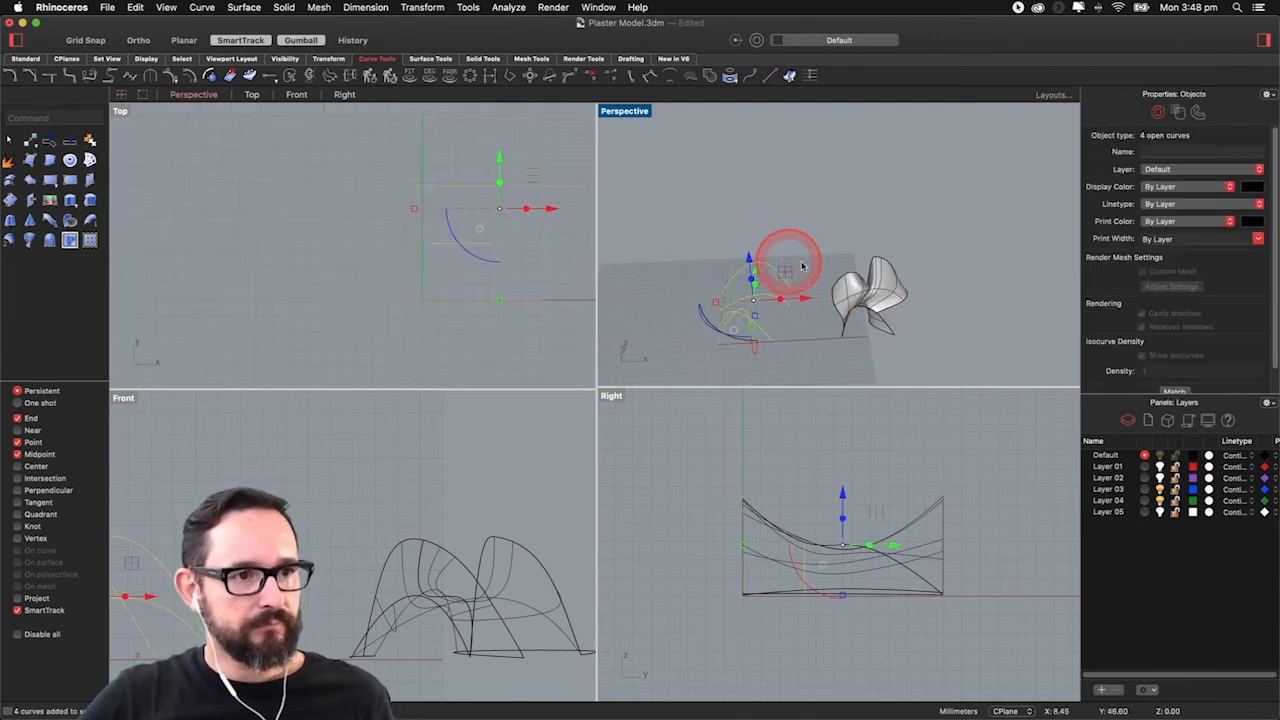
click(910, 264)
click(893, 282)
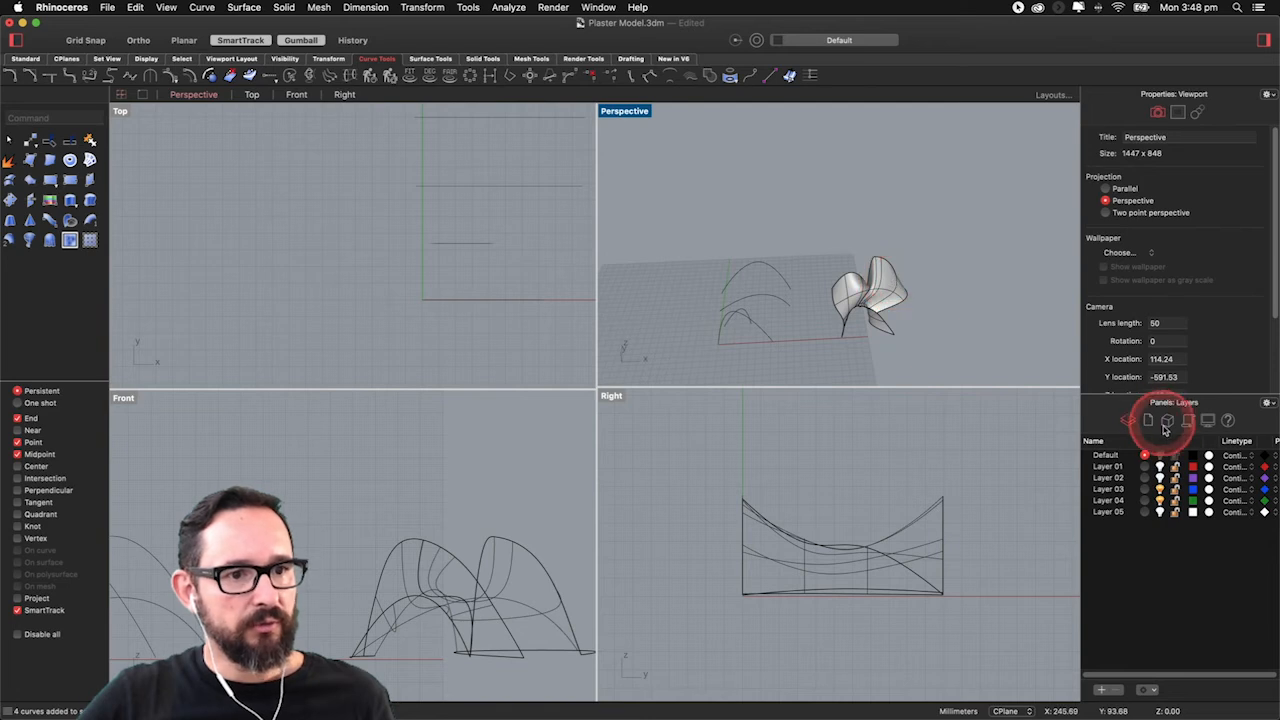
click(1204, 174)
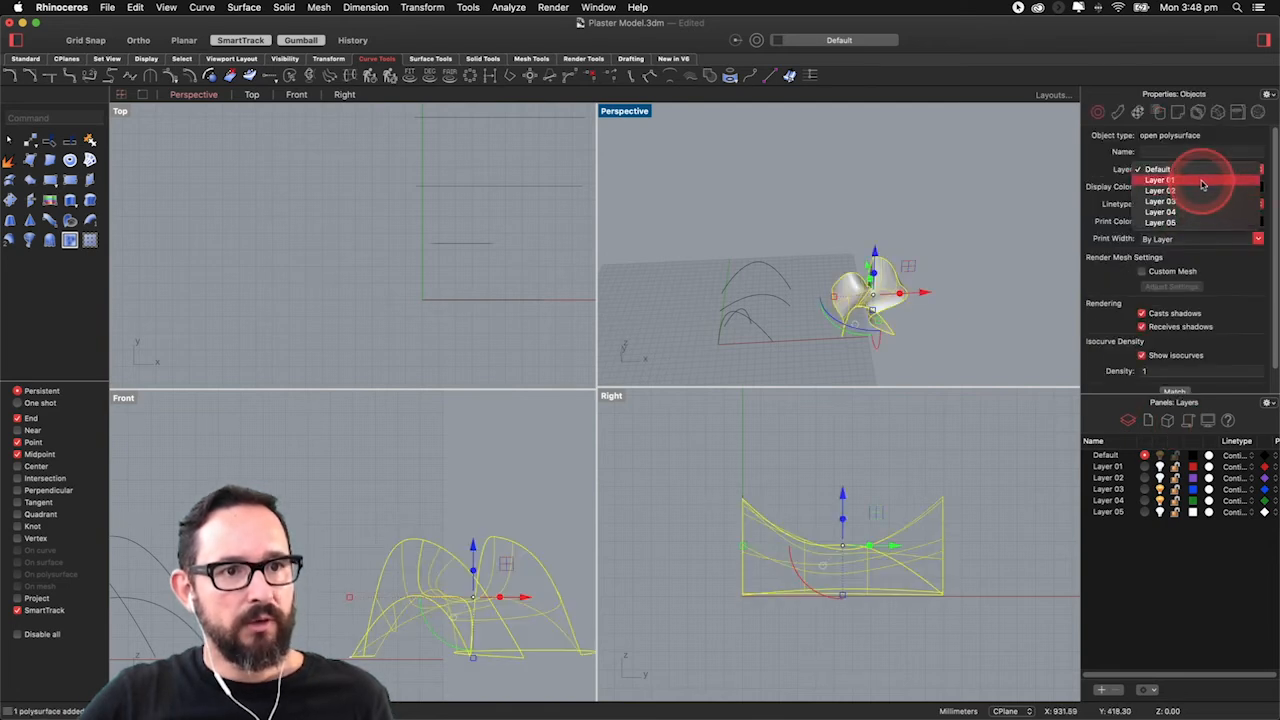
click(1203, 180)
Step: Copy the four original arched curves to the empty area on the negative X side of the originals
click(735, 281)
drag(759, 242, 719, 354)
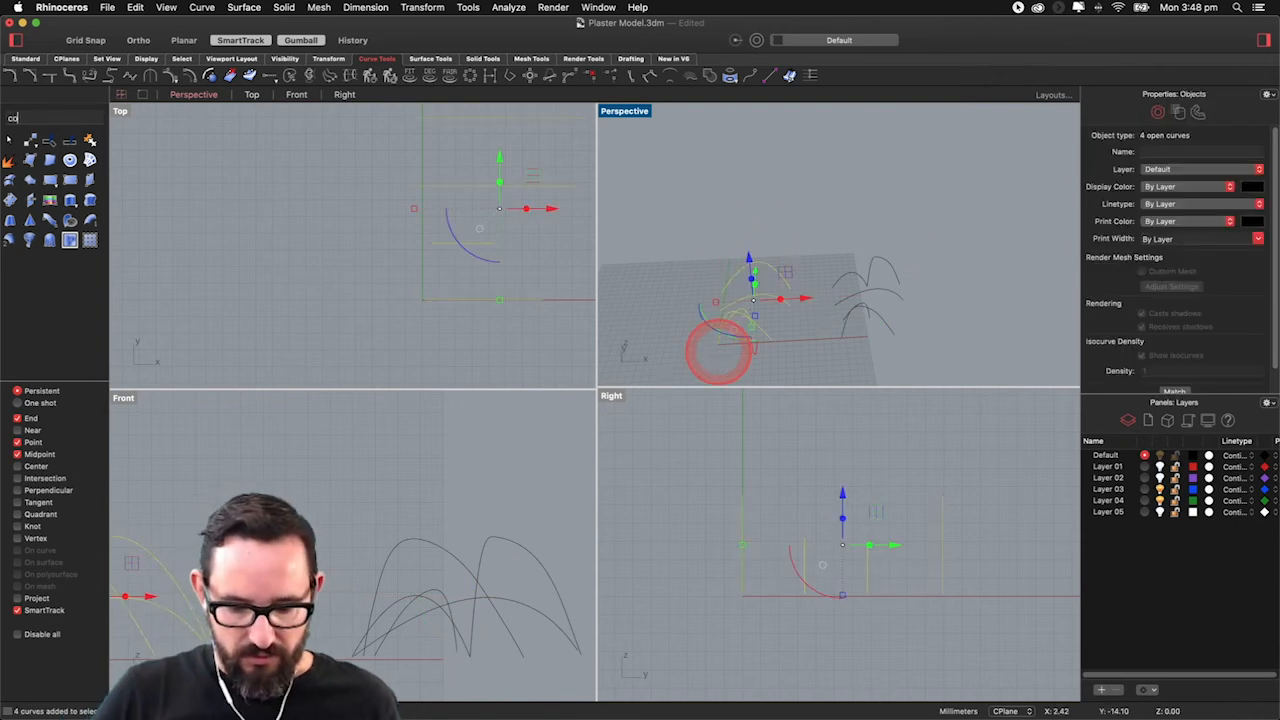
key(Return)
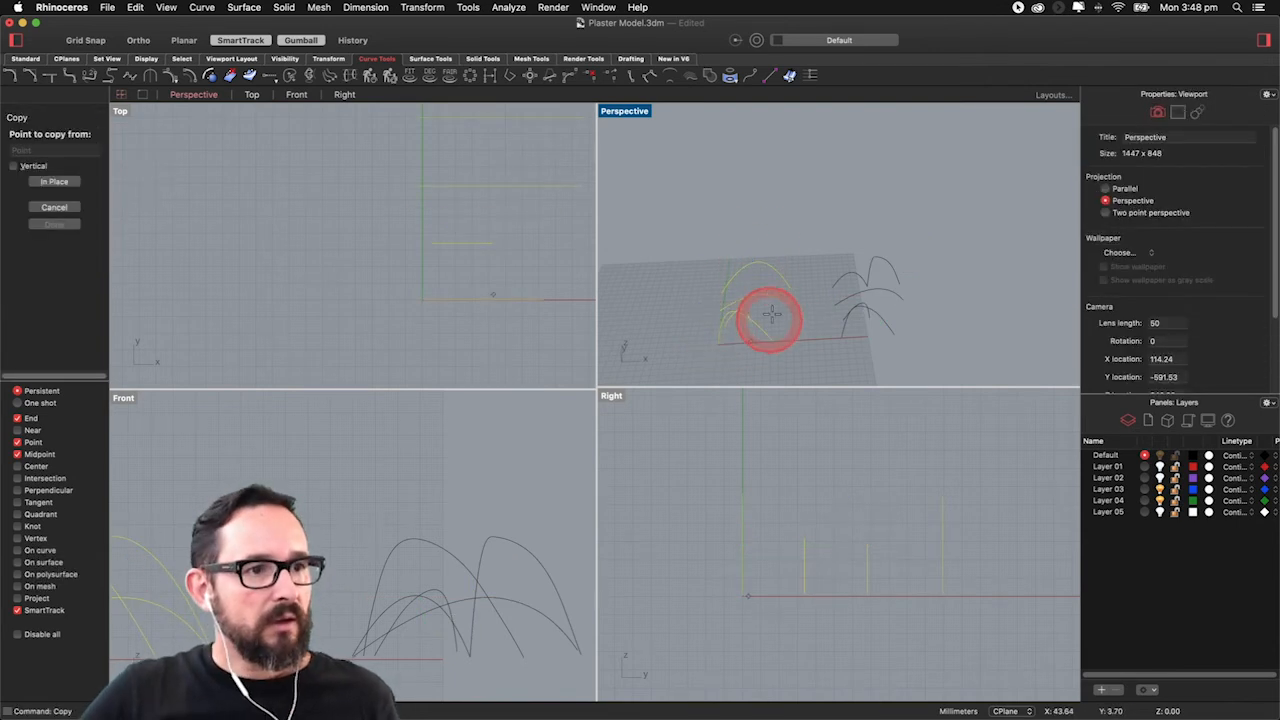
click(788, 306)
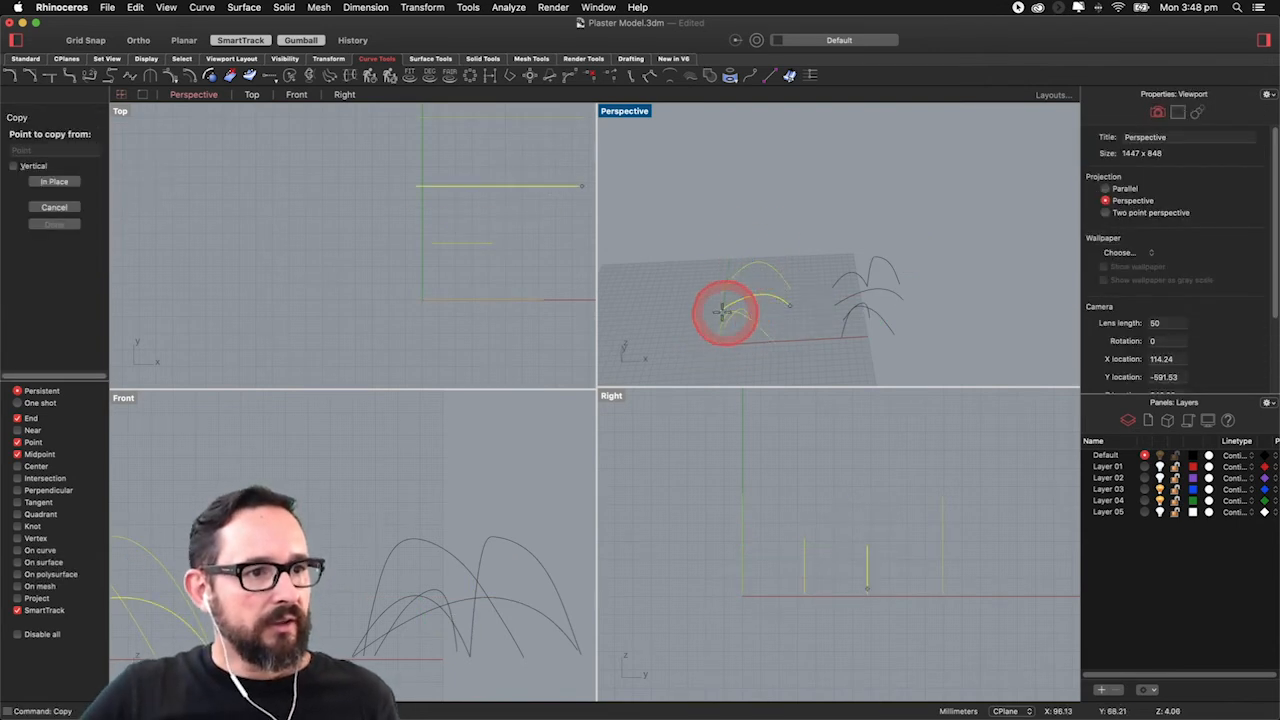
click(666, 313)
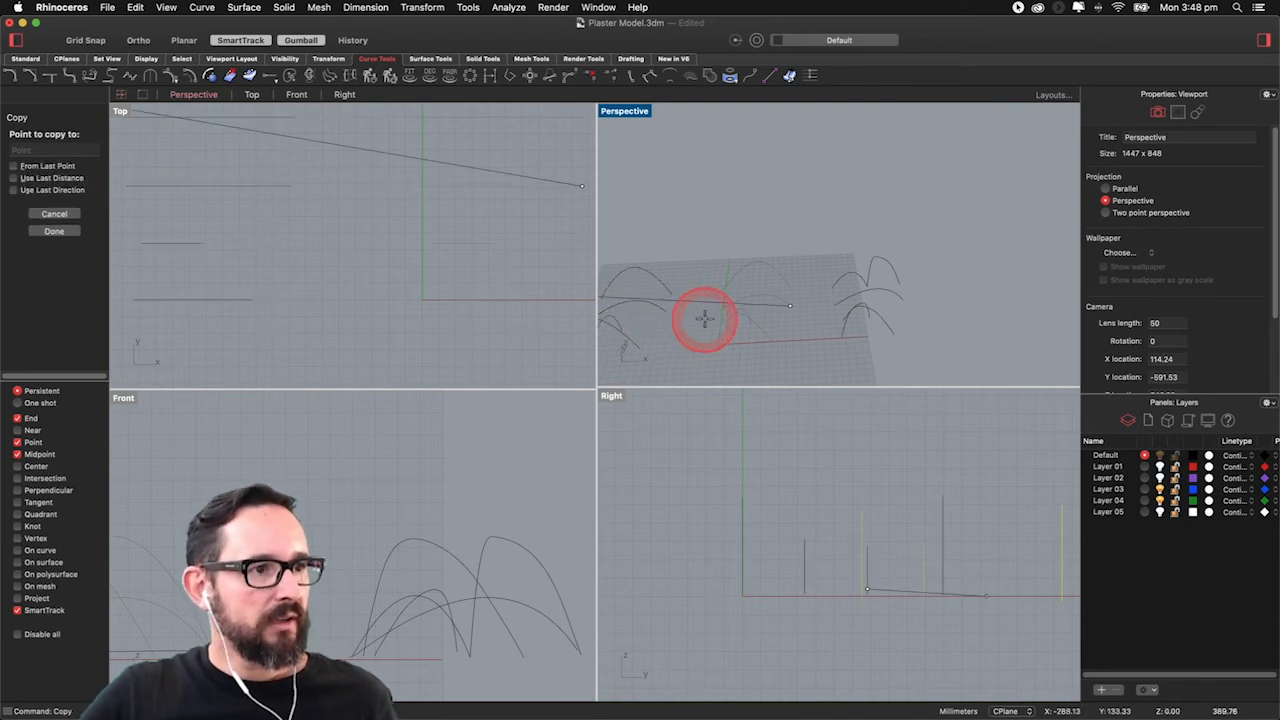
scroll(841, 340, down, 5)
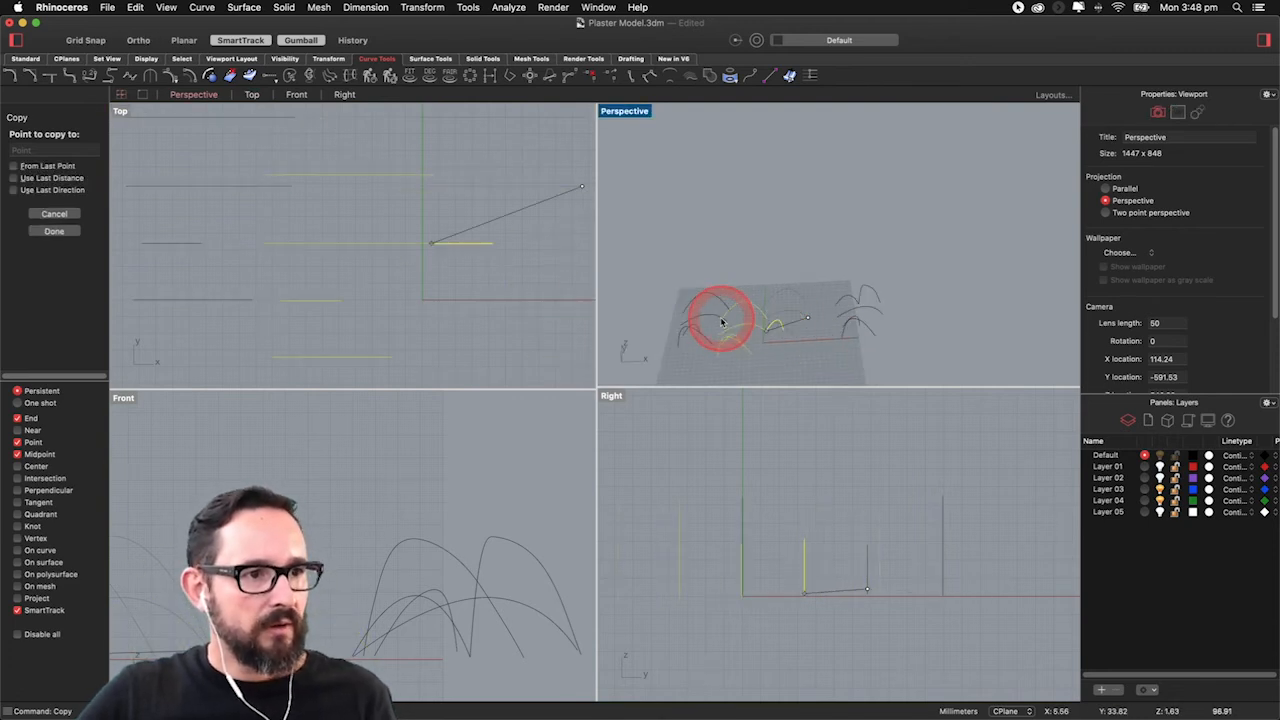
key(Escape)
Step: Frame the four newly copied curves in the Right and Perspective views to examine them
drag(722, 297, 640, 400)
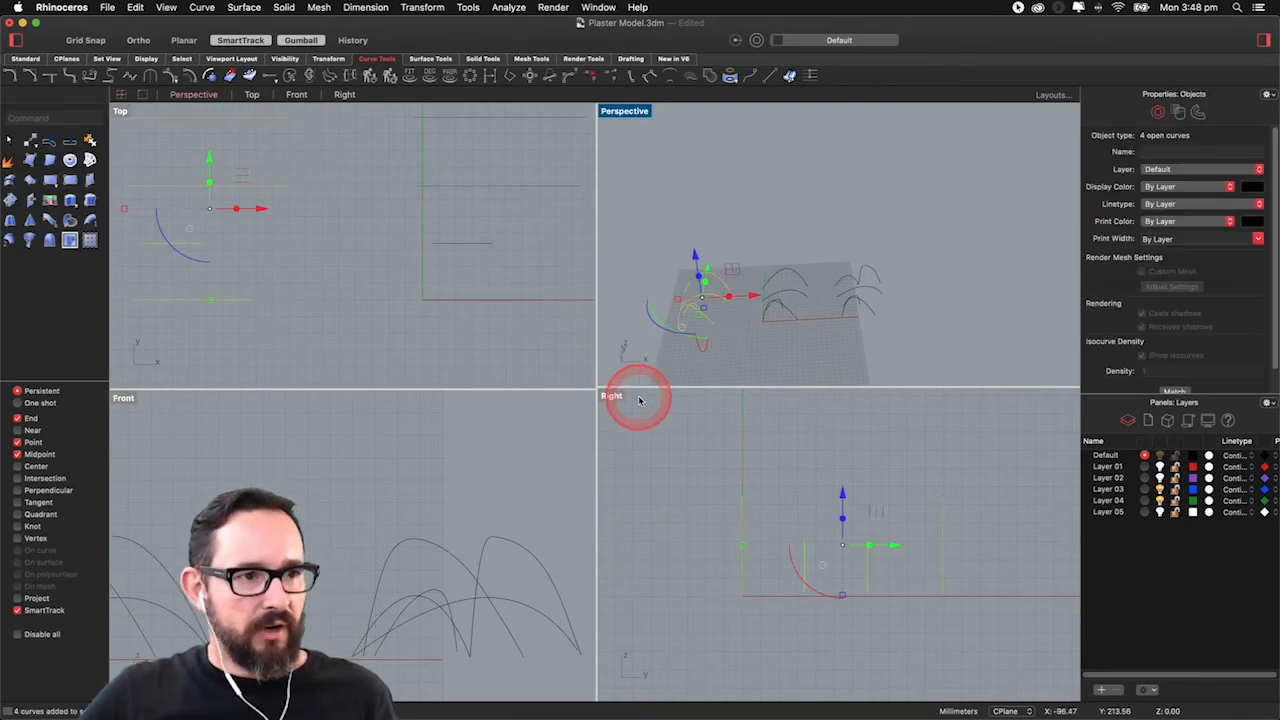
text(z)
key(Return)
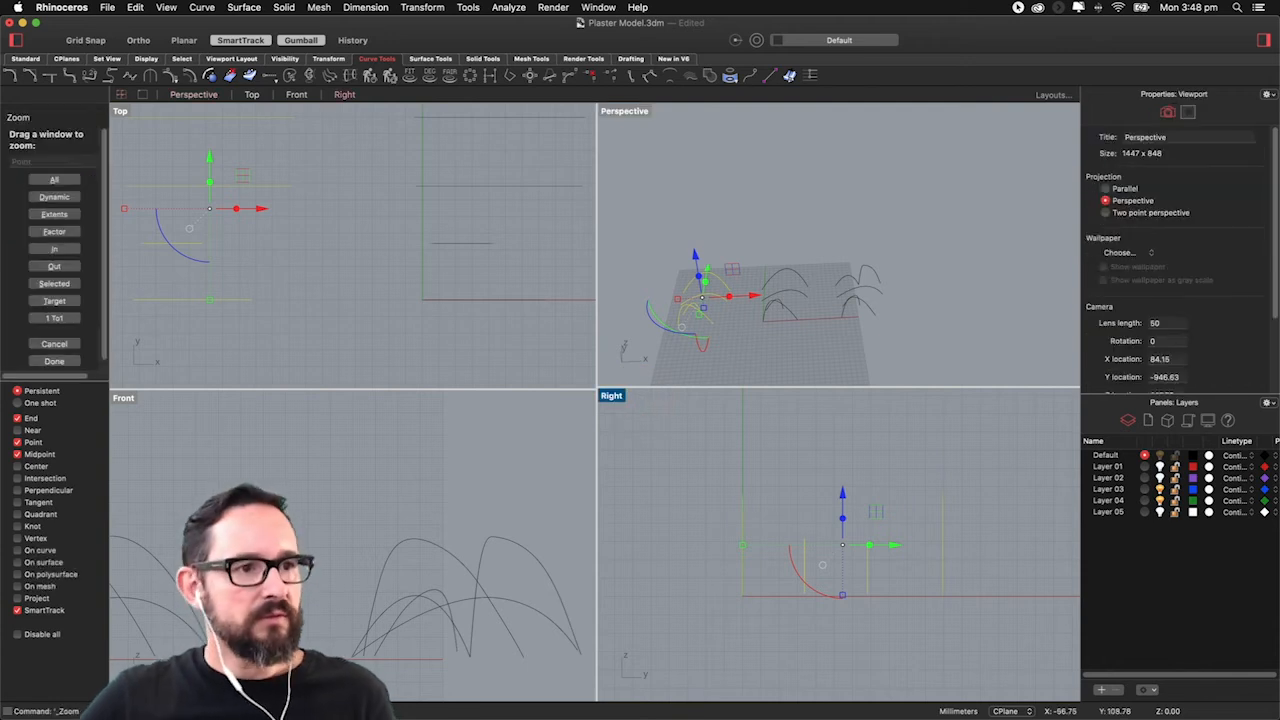
text(s)
key(Return)
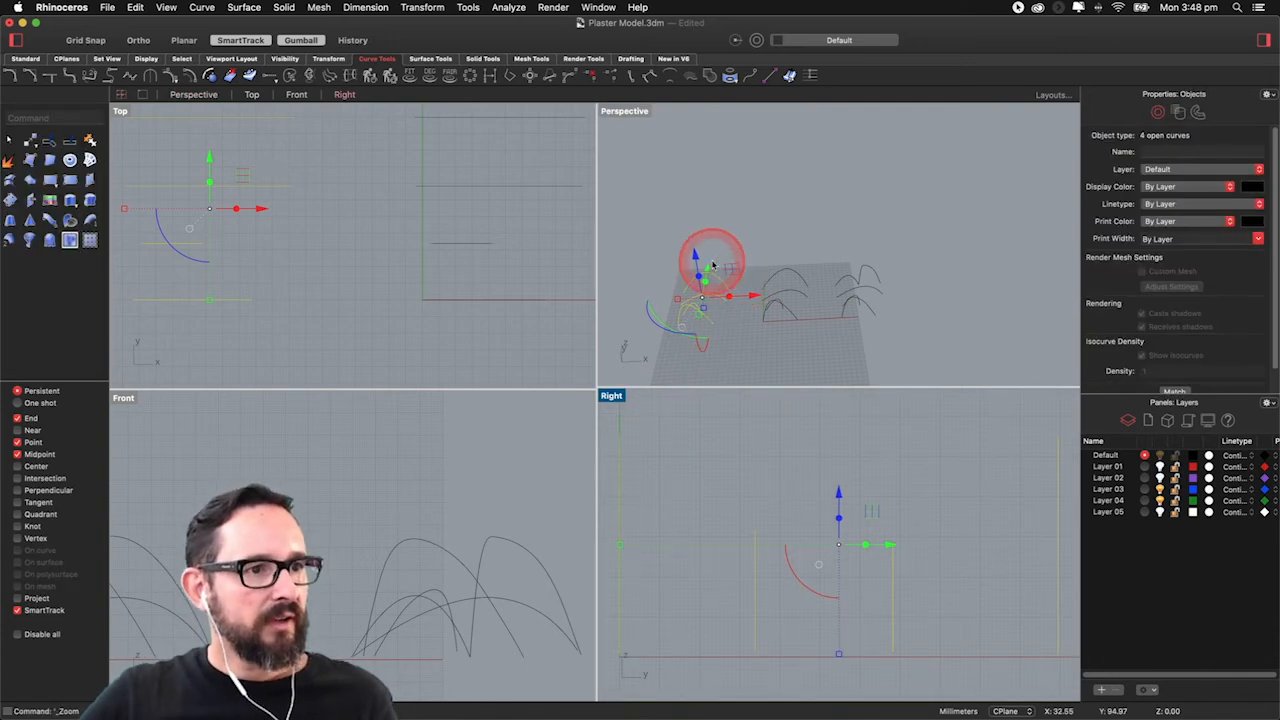
click(722, 230)
drag(720, 225, 648, 342)
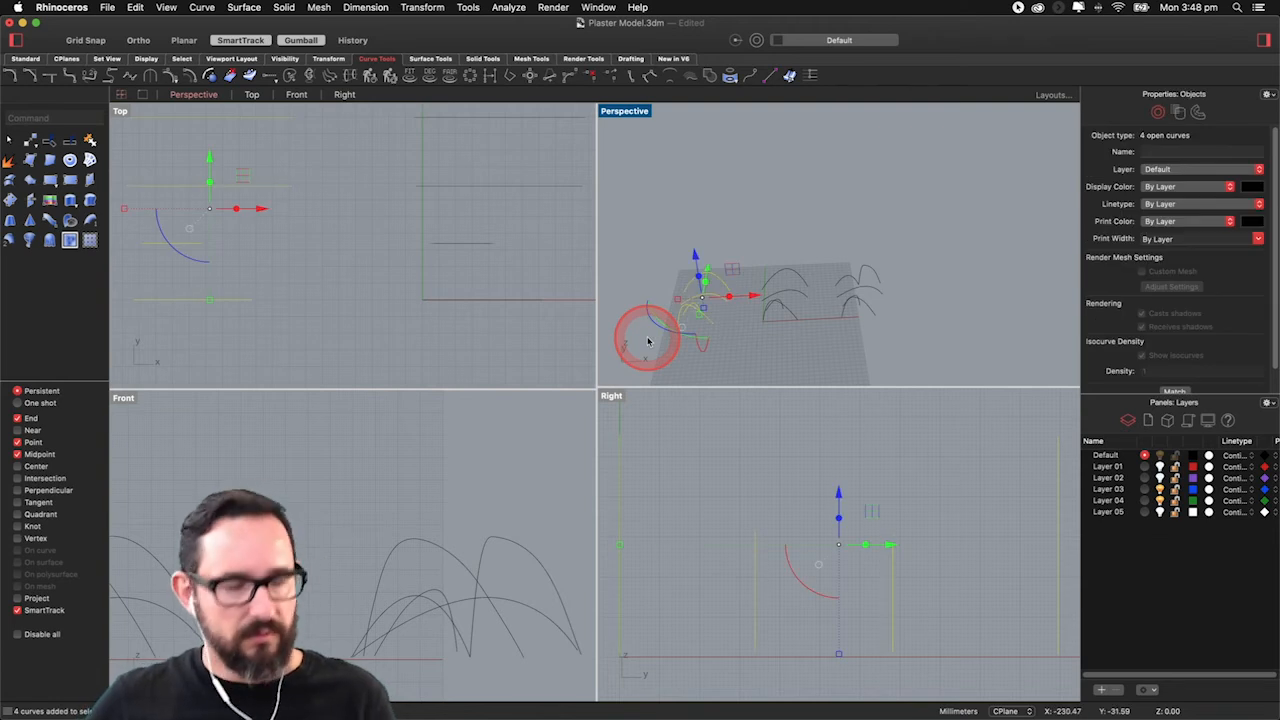
text(z)
key(Return)
click(700, 341)
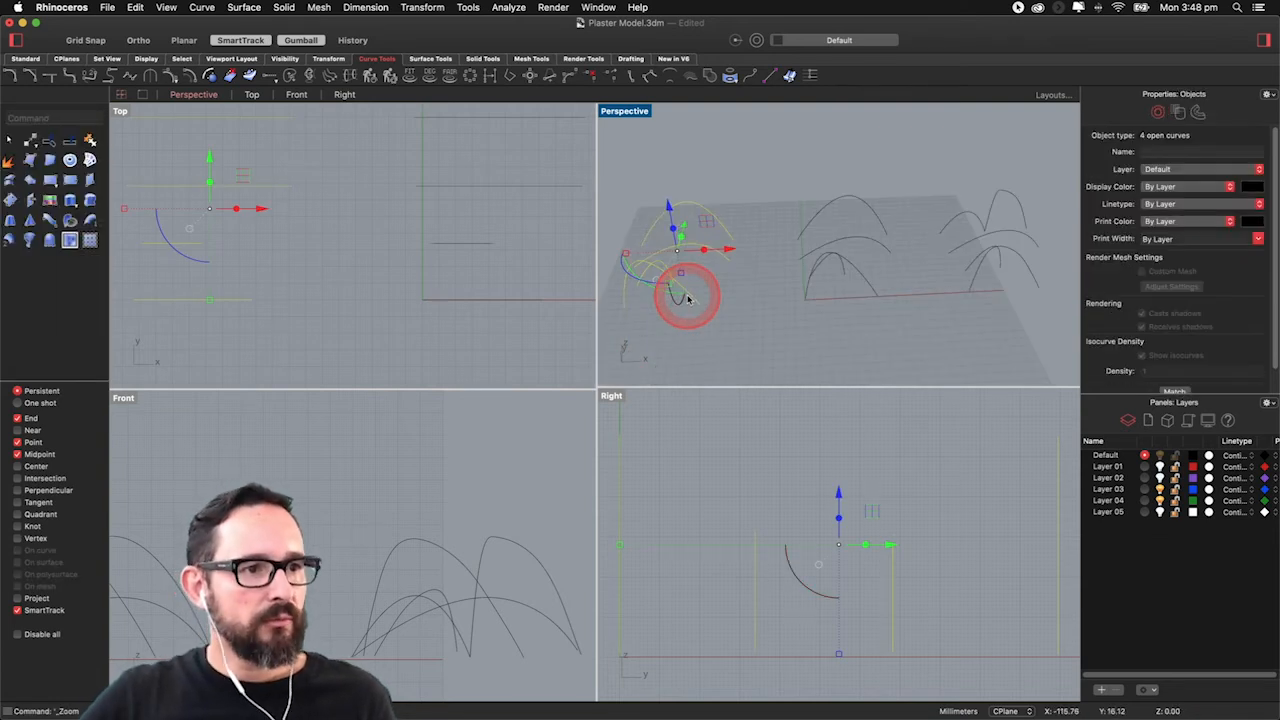
right_drag(298, 229, 398, 264)
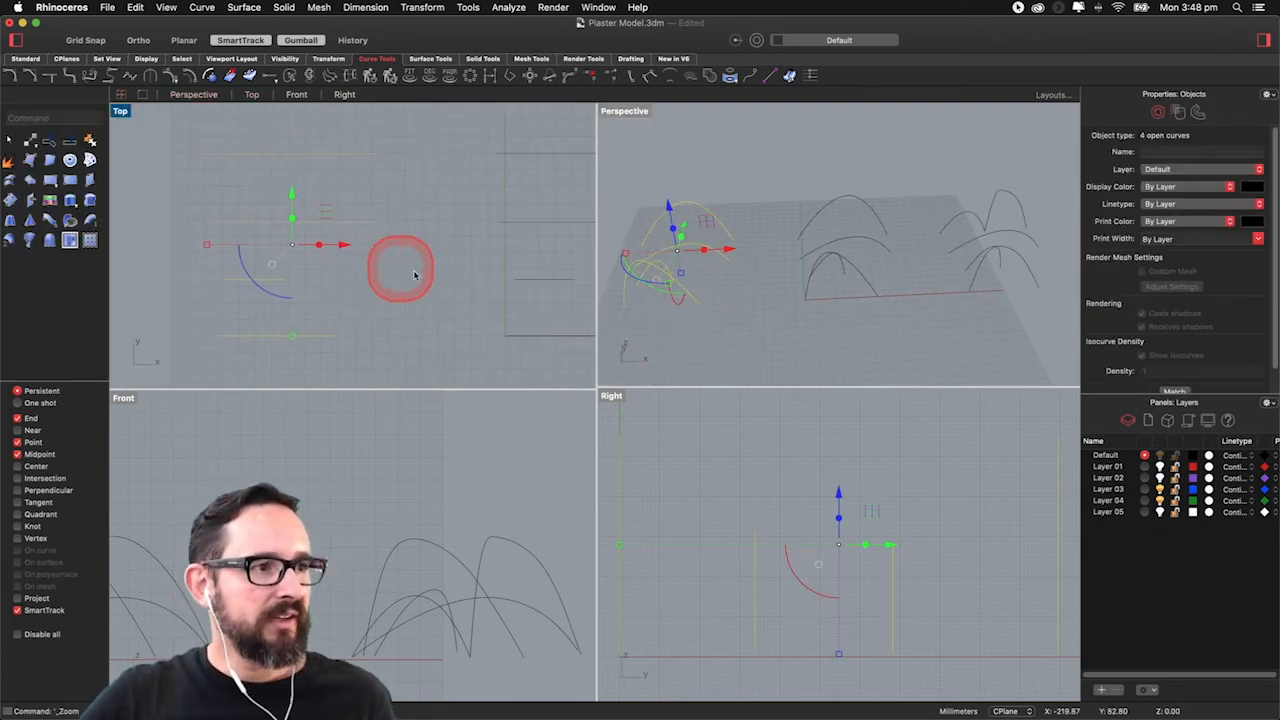
shift+right_drag(737, 230, 829, 257)
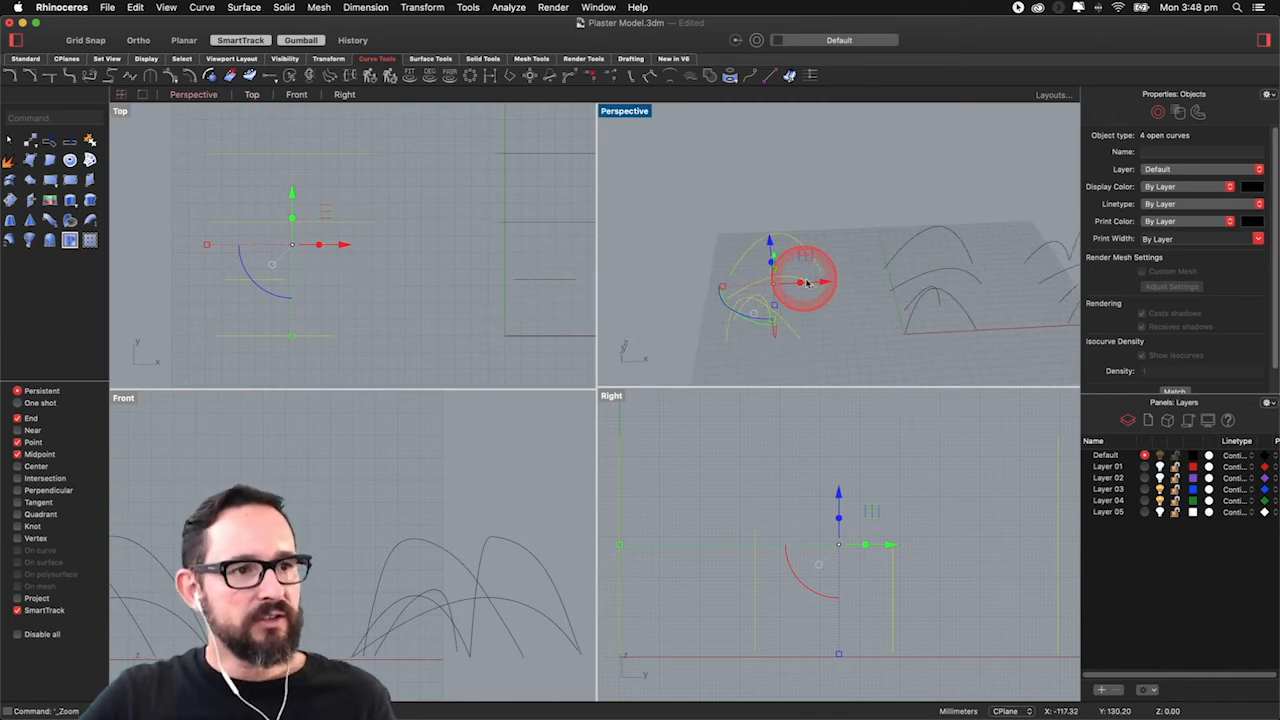
Step: Delete the rearmost arch from the newly copied set of curves
click(403, 206)
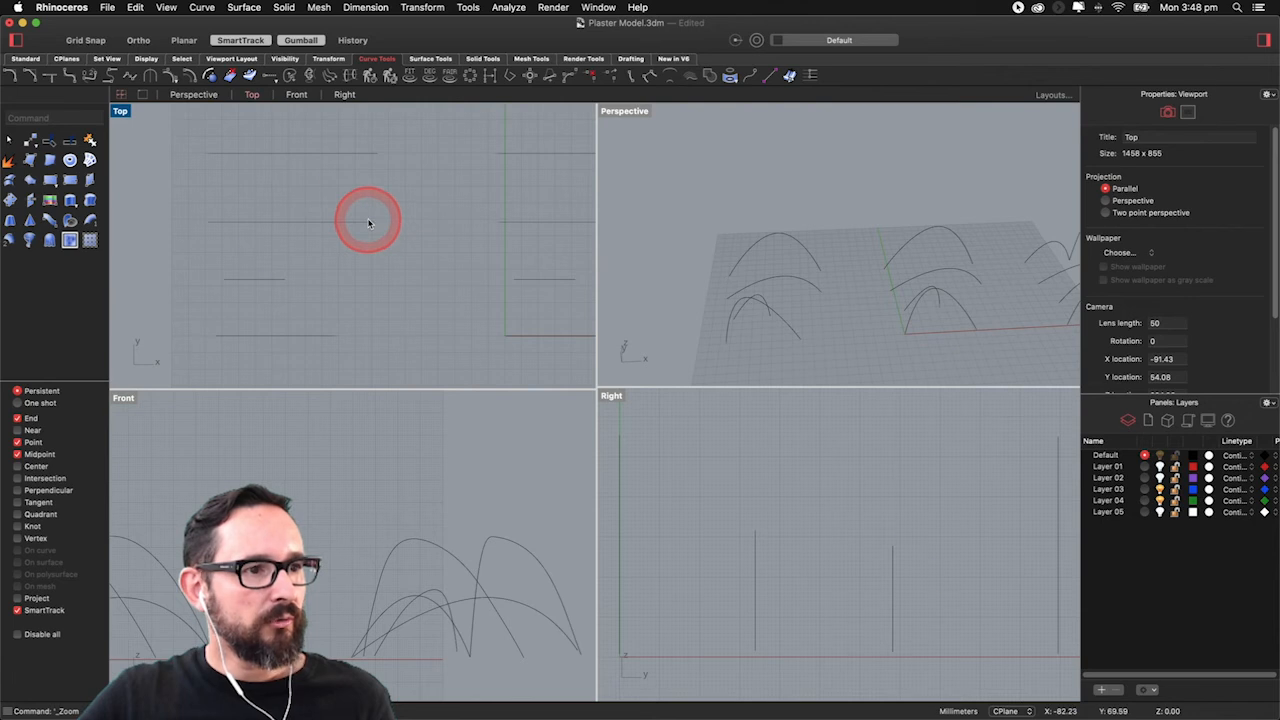
click(368, 222)
mouse_move(846, 249)
right_down()
mouse_move(805, 265)
mouse_move(837, 258)
right_up()
drag(800, 233, 801, 232)
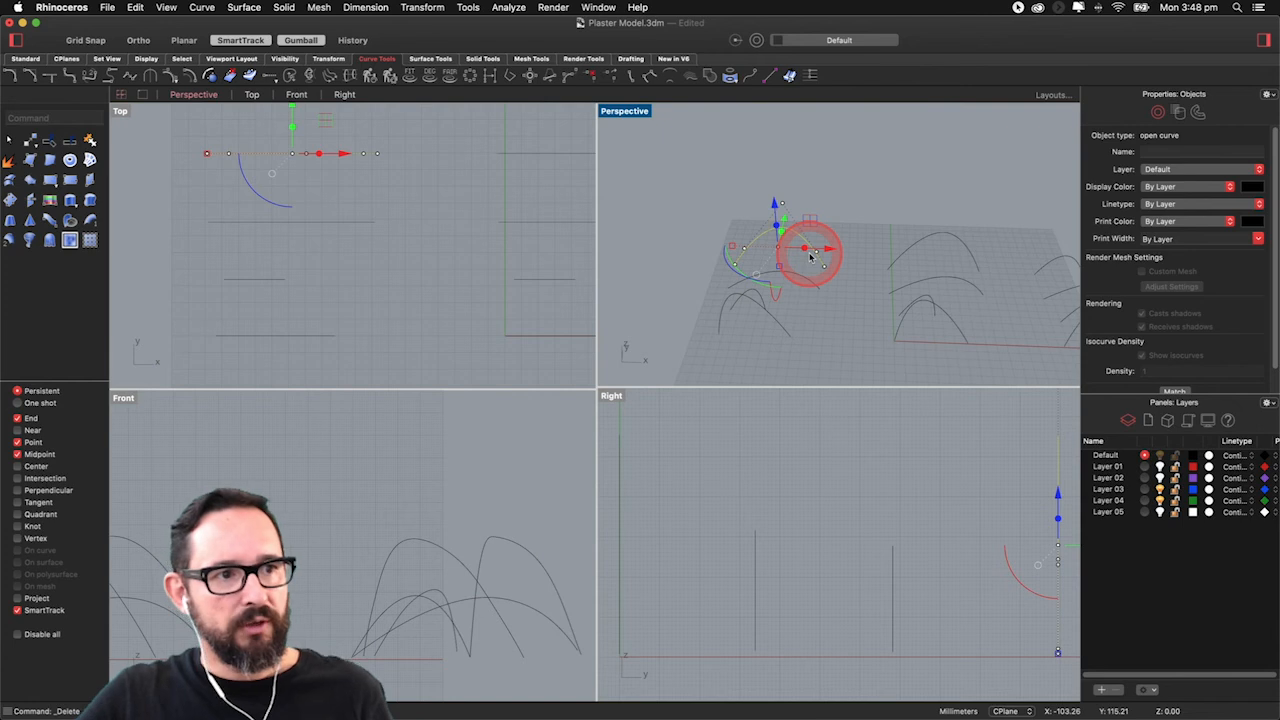
key(Delete)
Step: Copy the kinked curve from the creased variation to the rear of the new curve set
right_drag(826, 236, 795, 243)
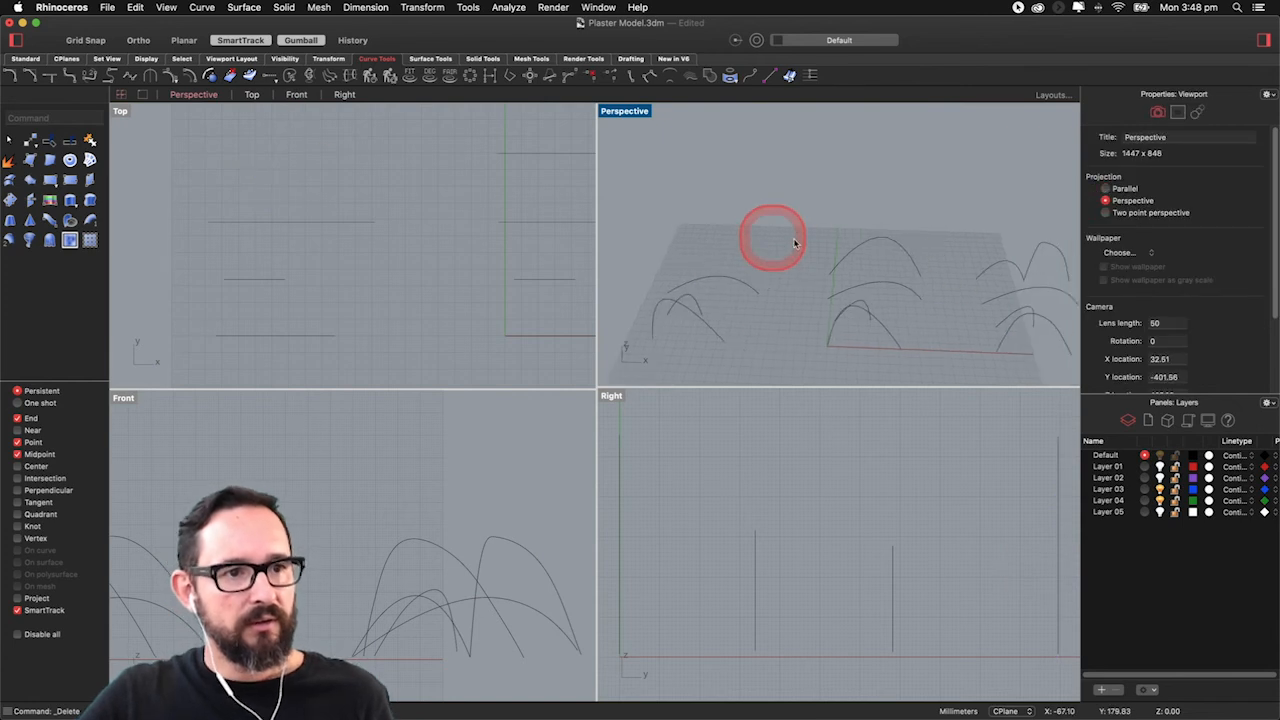
click(1011, 270)
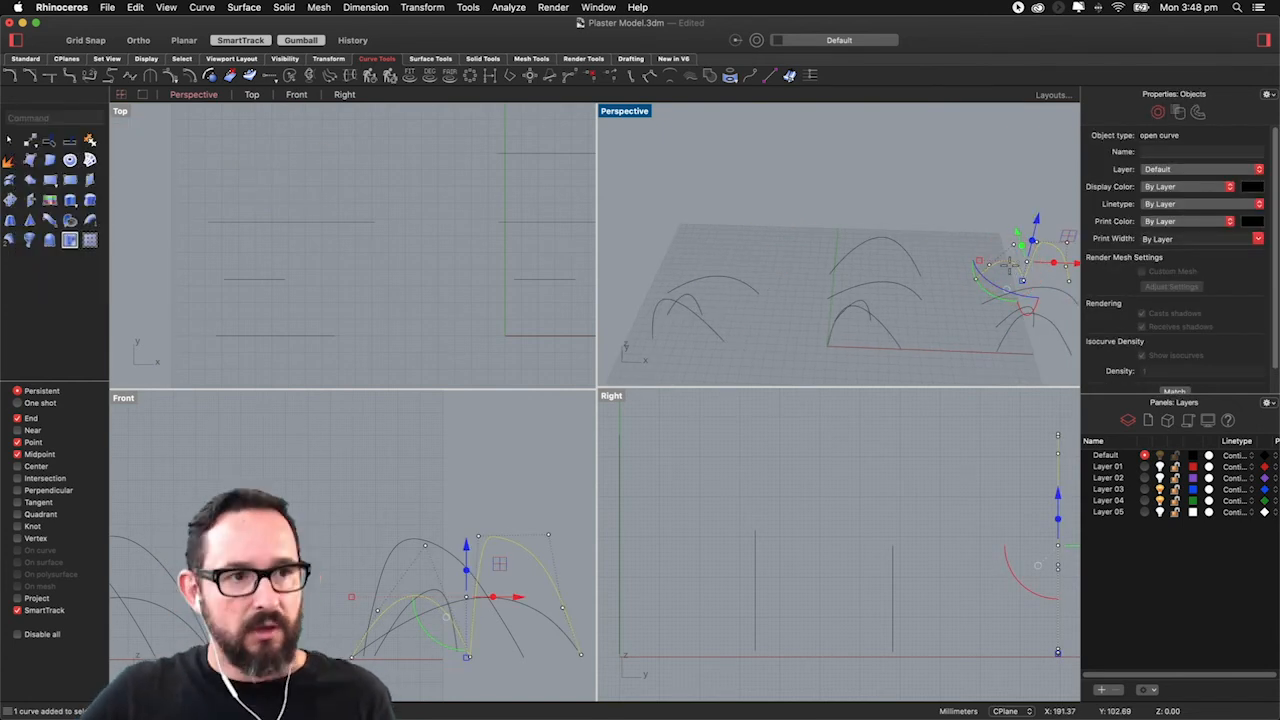
key(Return)
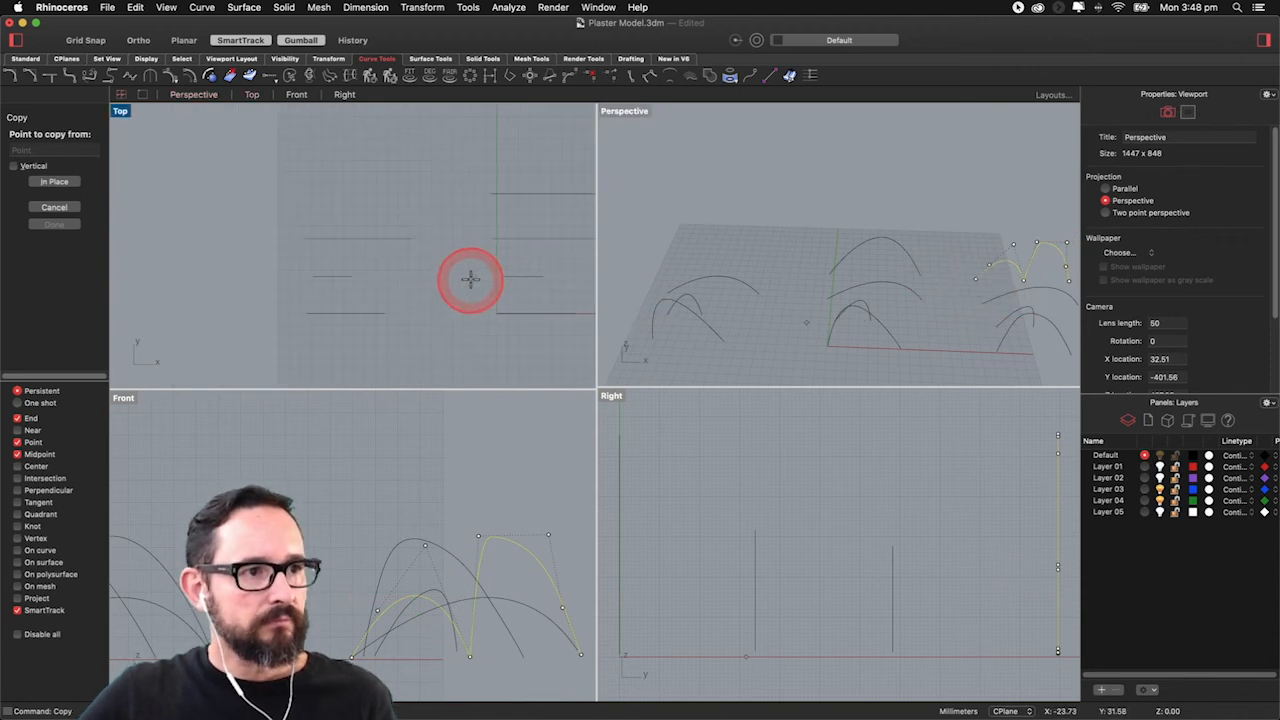
click(546, 241)
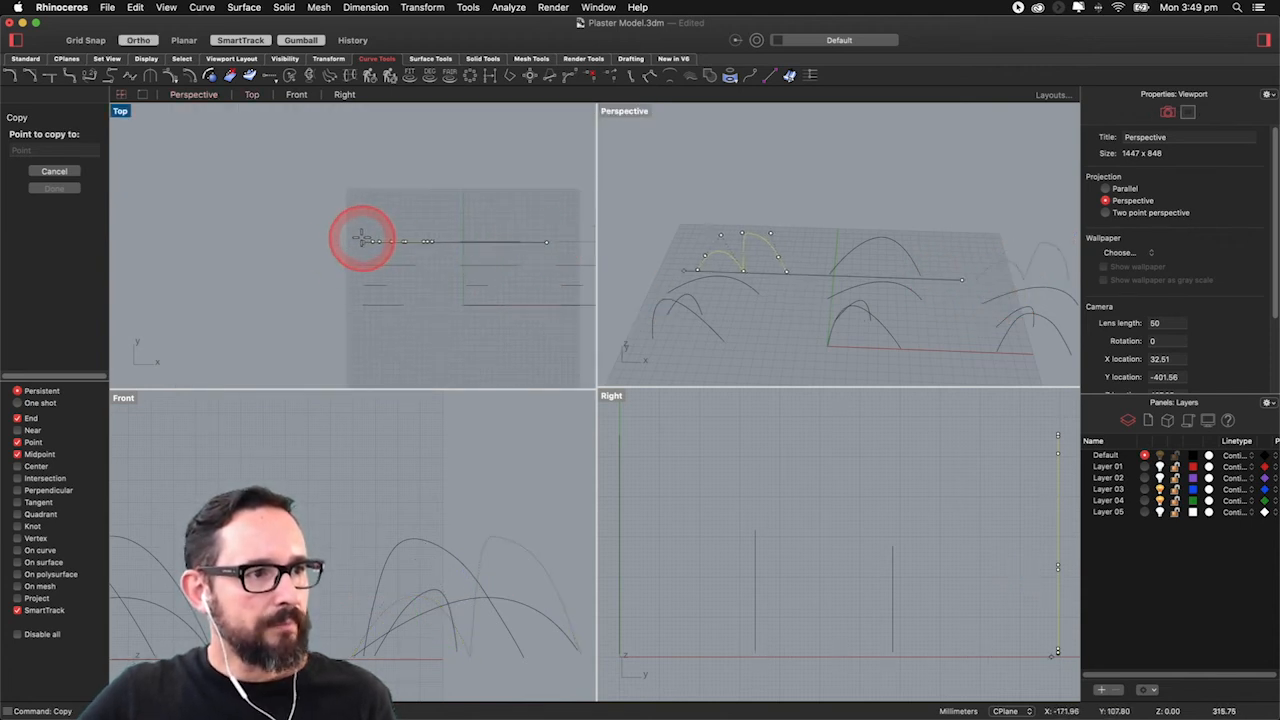
click(354, 238)
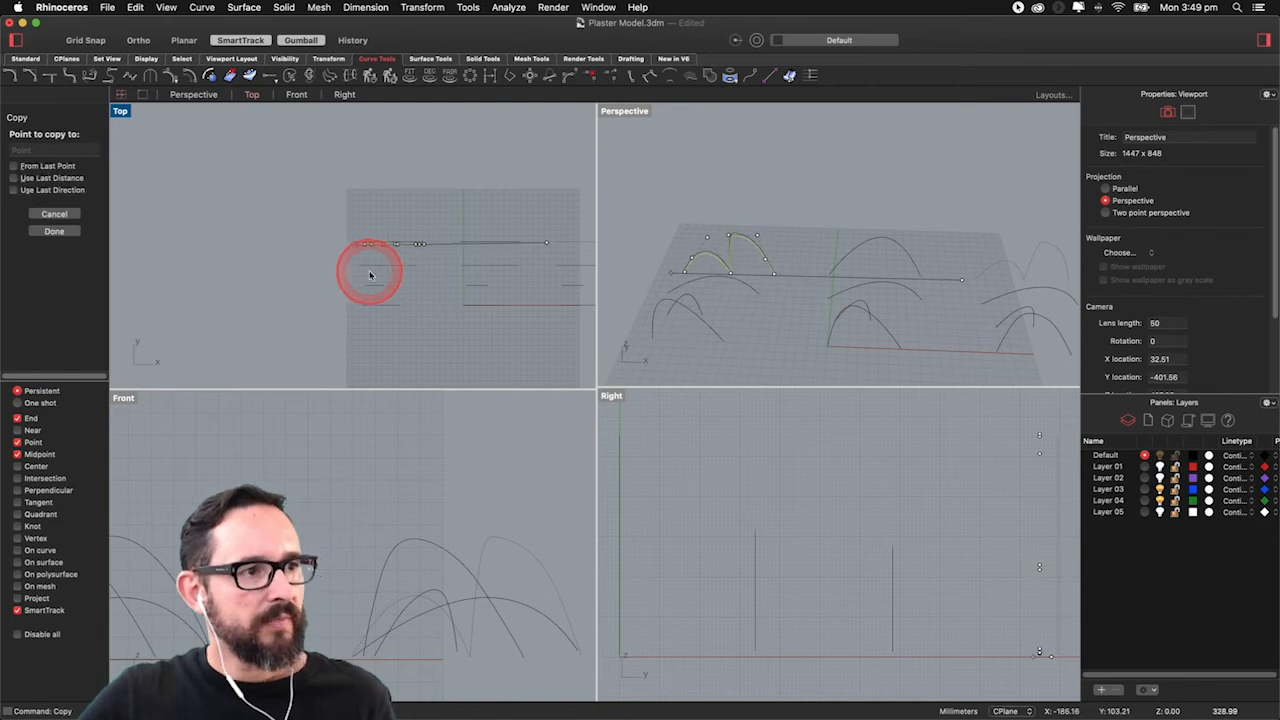
key(Return)
key(Escape)
Step: Rotate the wide arch in front of the copied kinked curve by -90 degrees about its end point nearest the original curves
scroll(736, 288, up, 5)
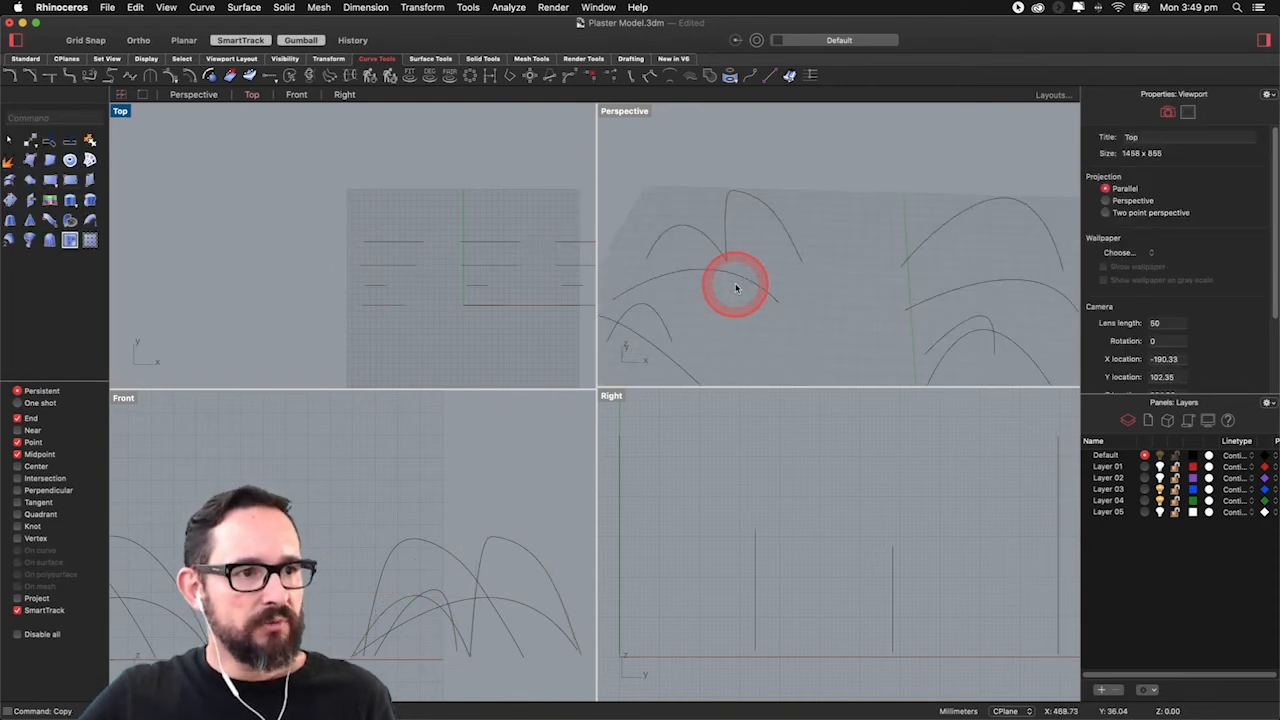
right_drag(716, 245, 796, 286)
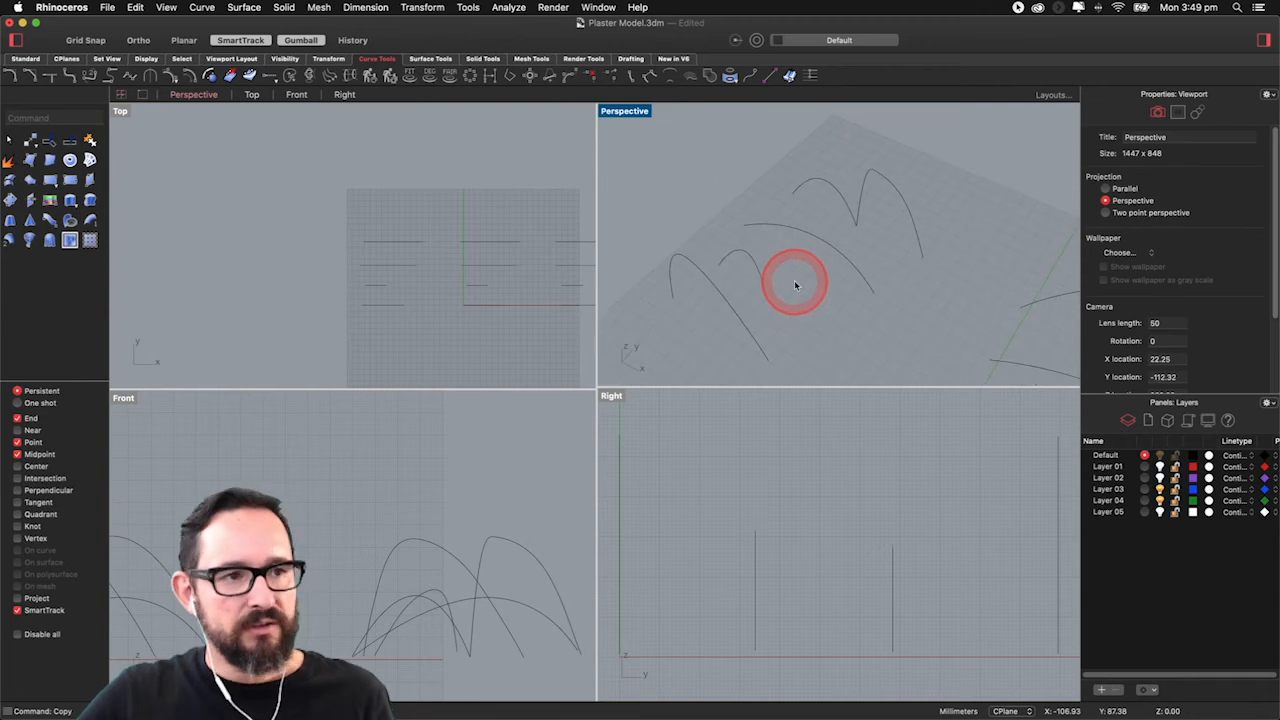
click(868, 285)
click(852, 278)
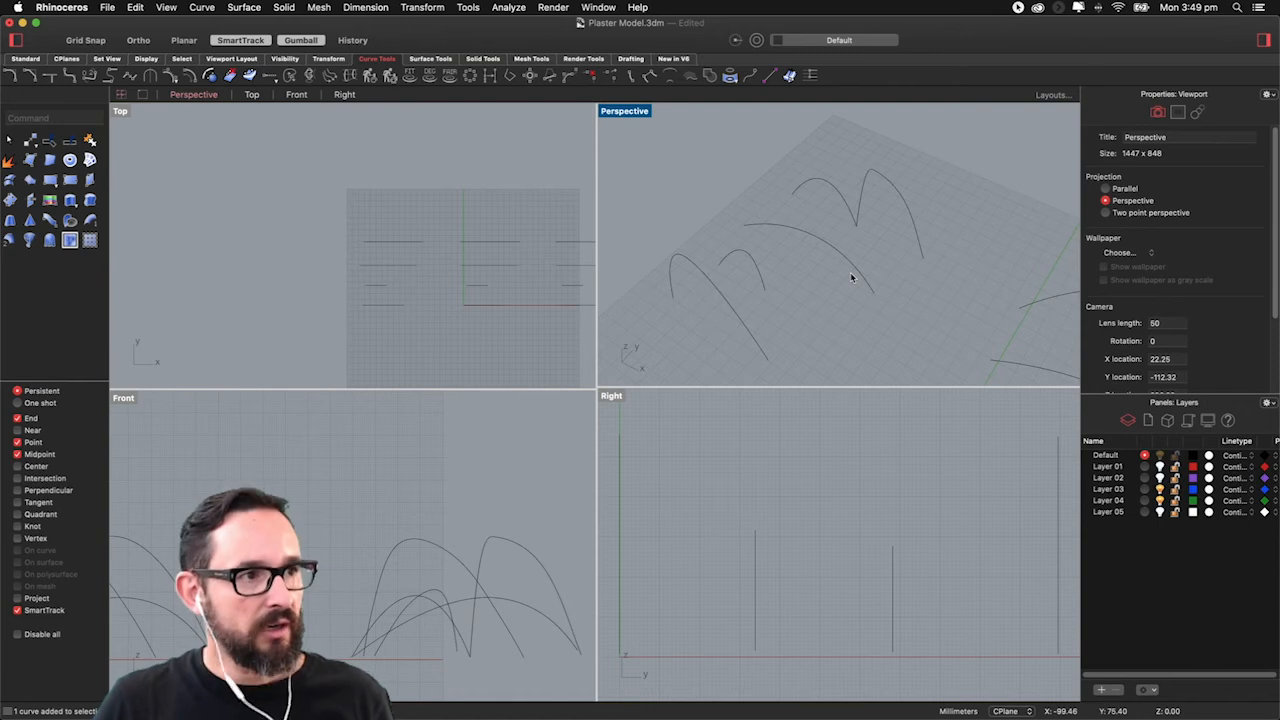
text(Rotate)
key(Return)
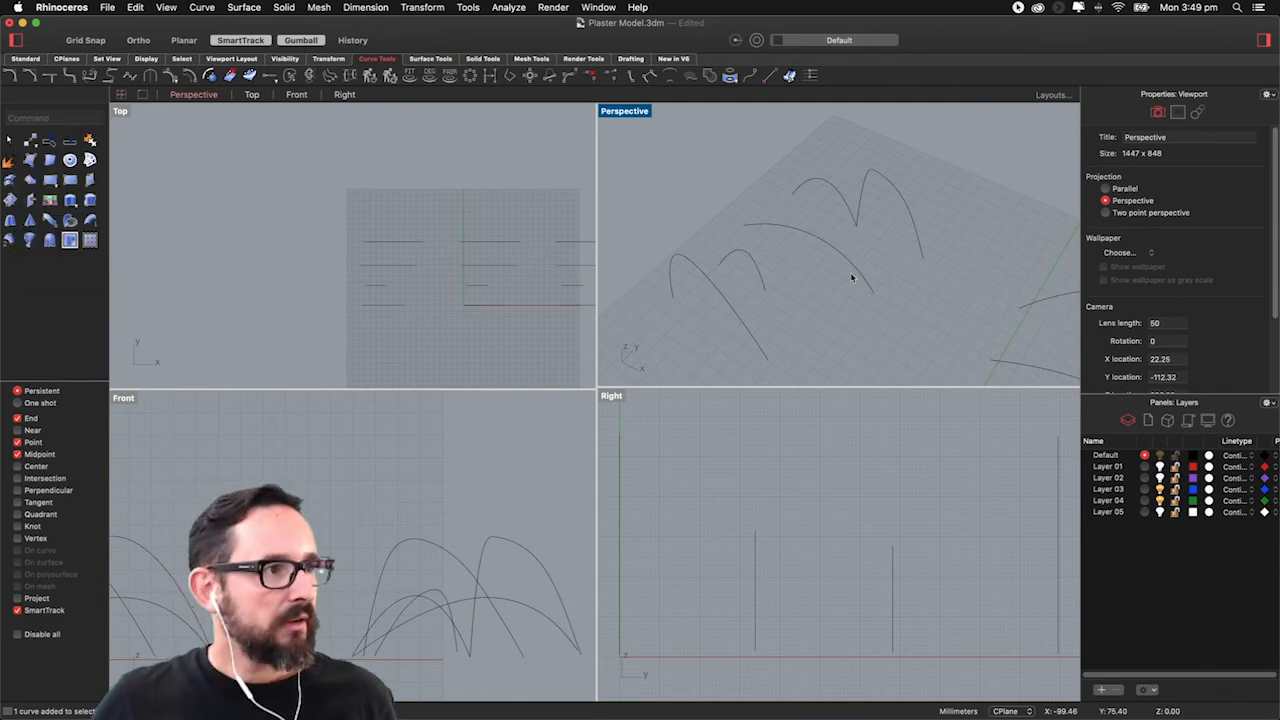
click(396, 267)
key(Return)
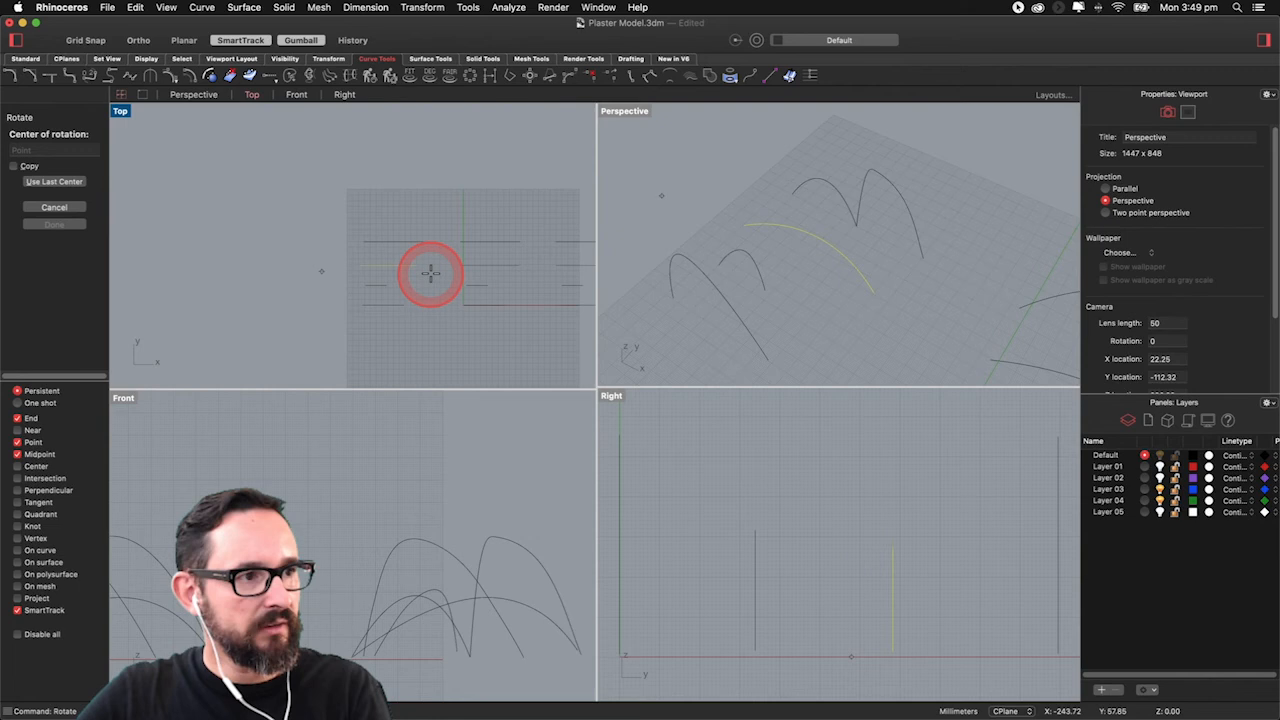
click(872, 292)
click(744, 222)
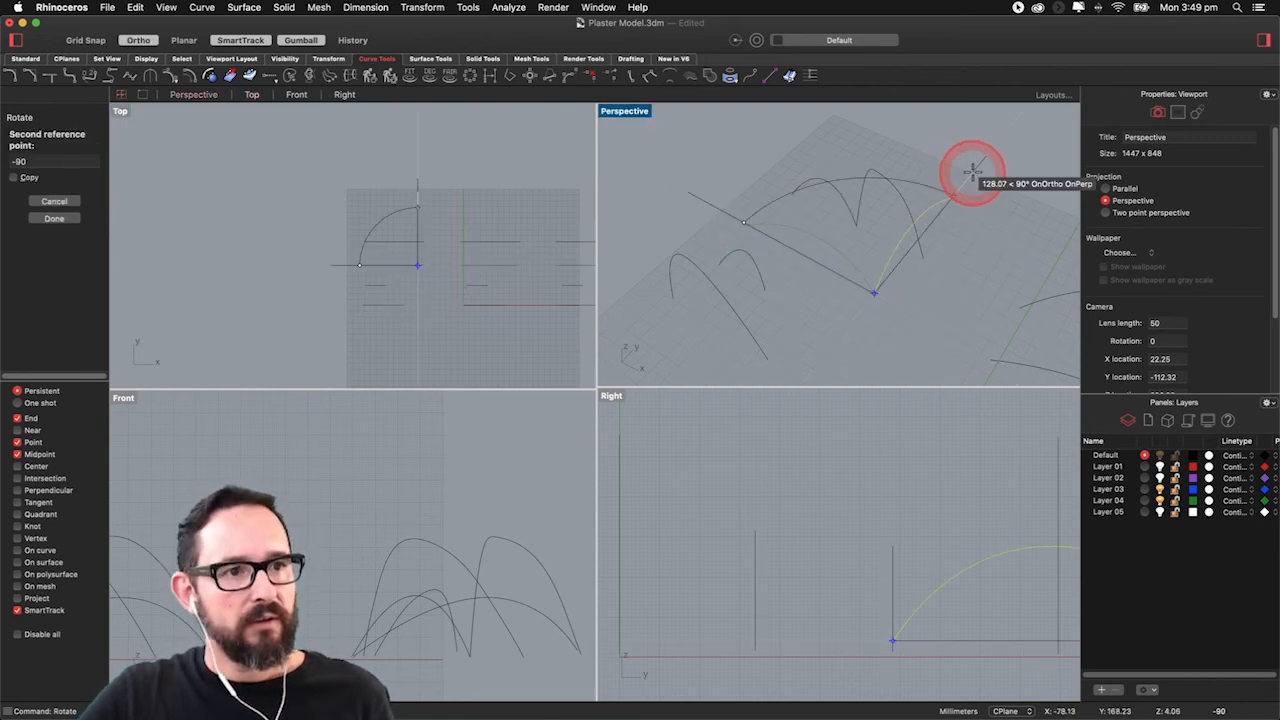
click(974, 176)
click(957, 215)
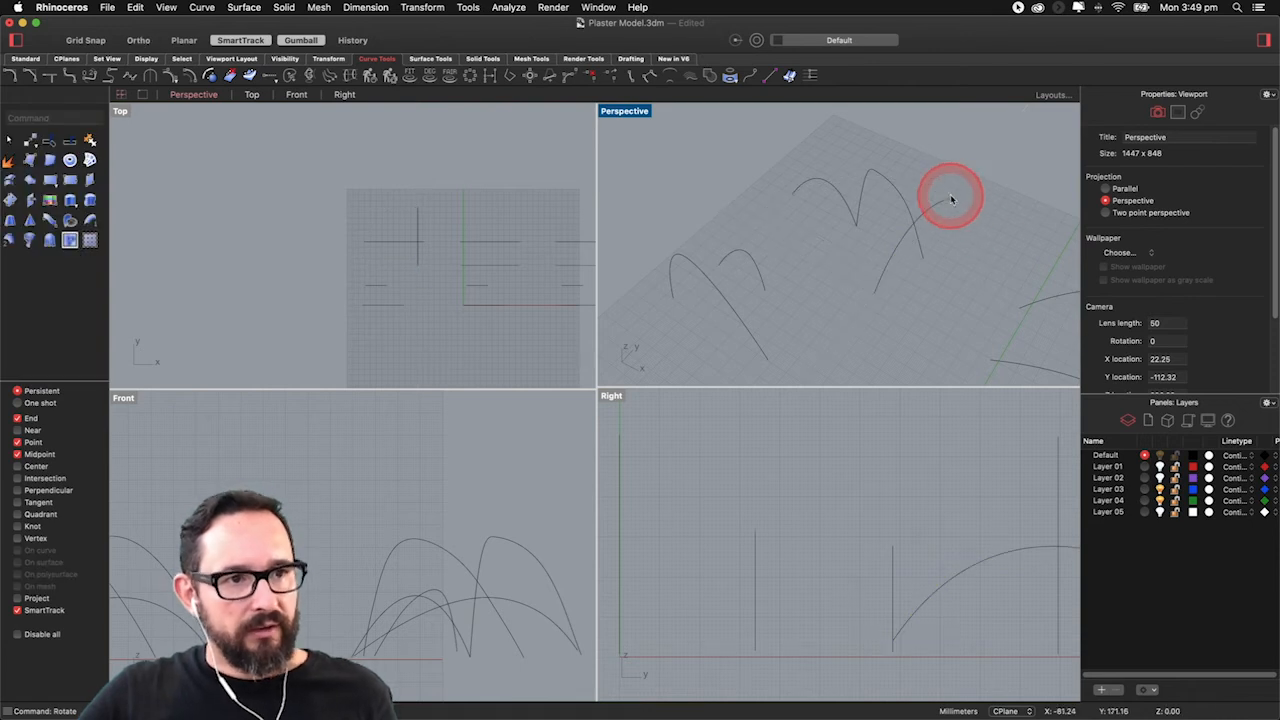
Step: Move the rotated arch by its rear end point onto the end of the kinked curve nearest the original curves
text(move)
key(Return)
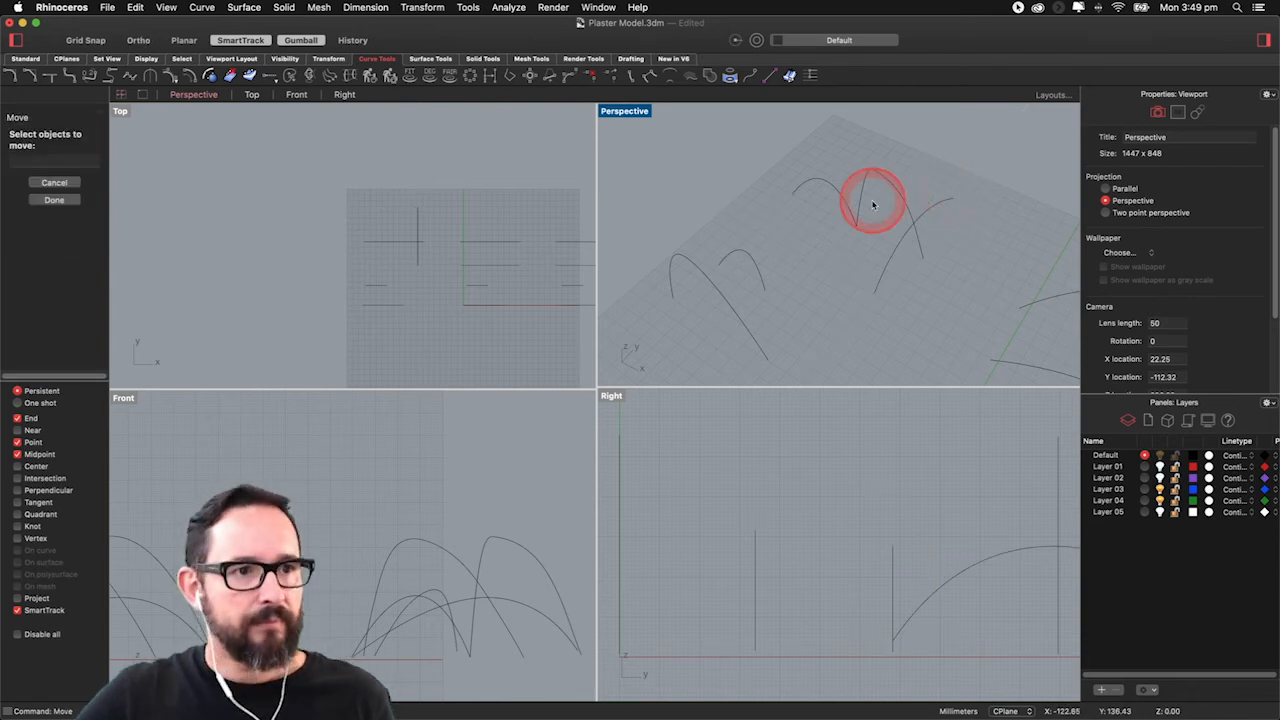
click(931, 205)
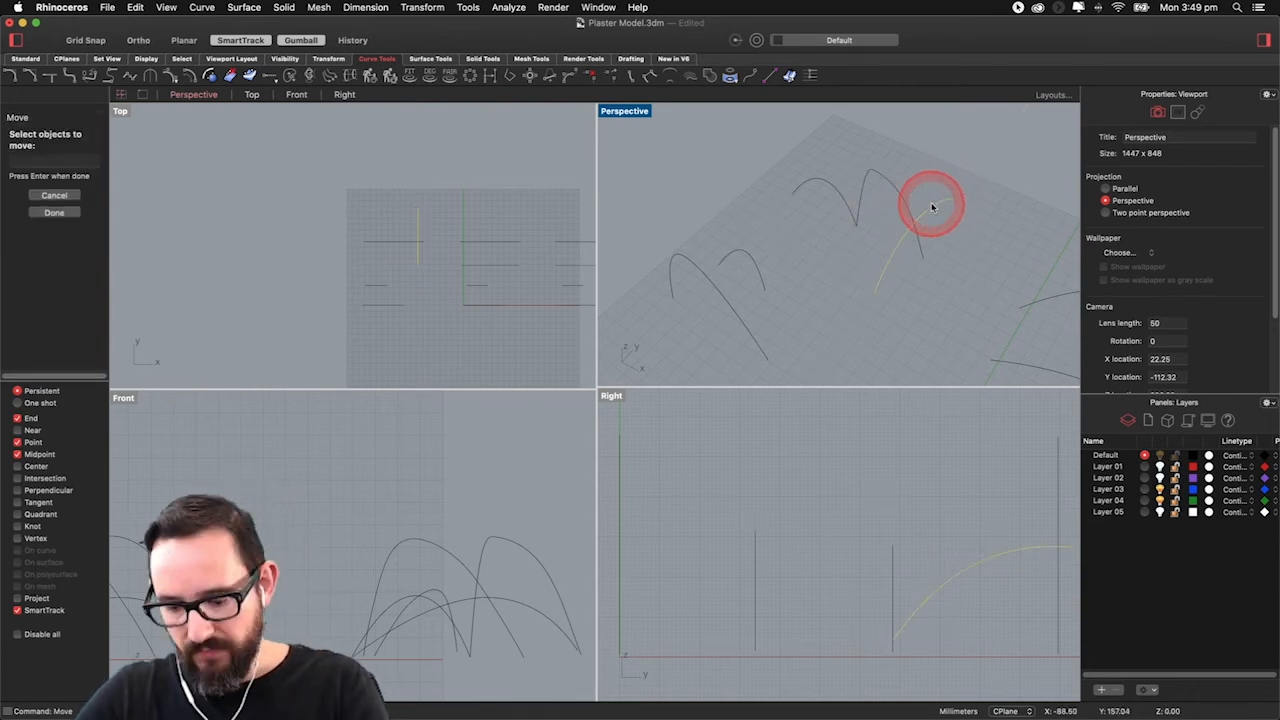
right_click(963, 210)
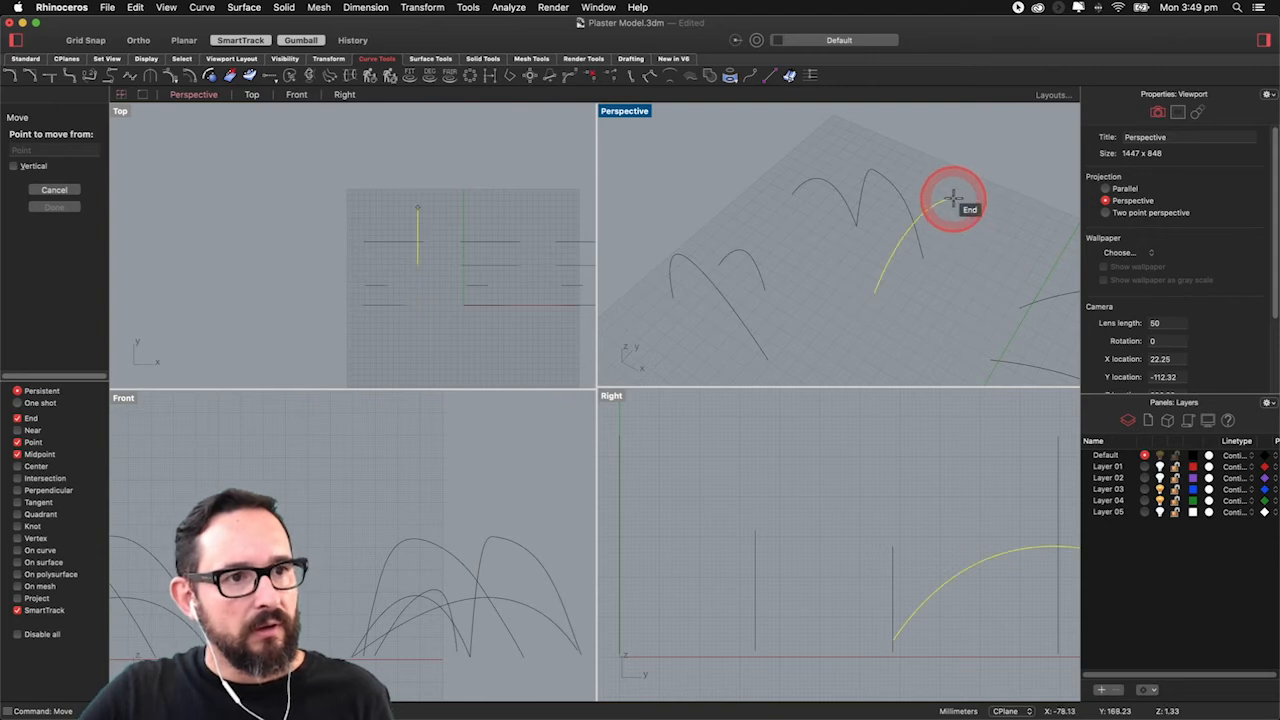
click(953, 198)
click(921, 258)
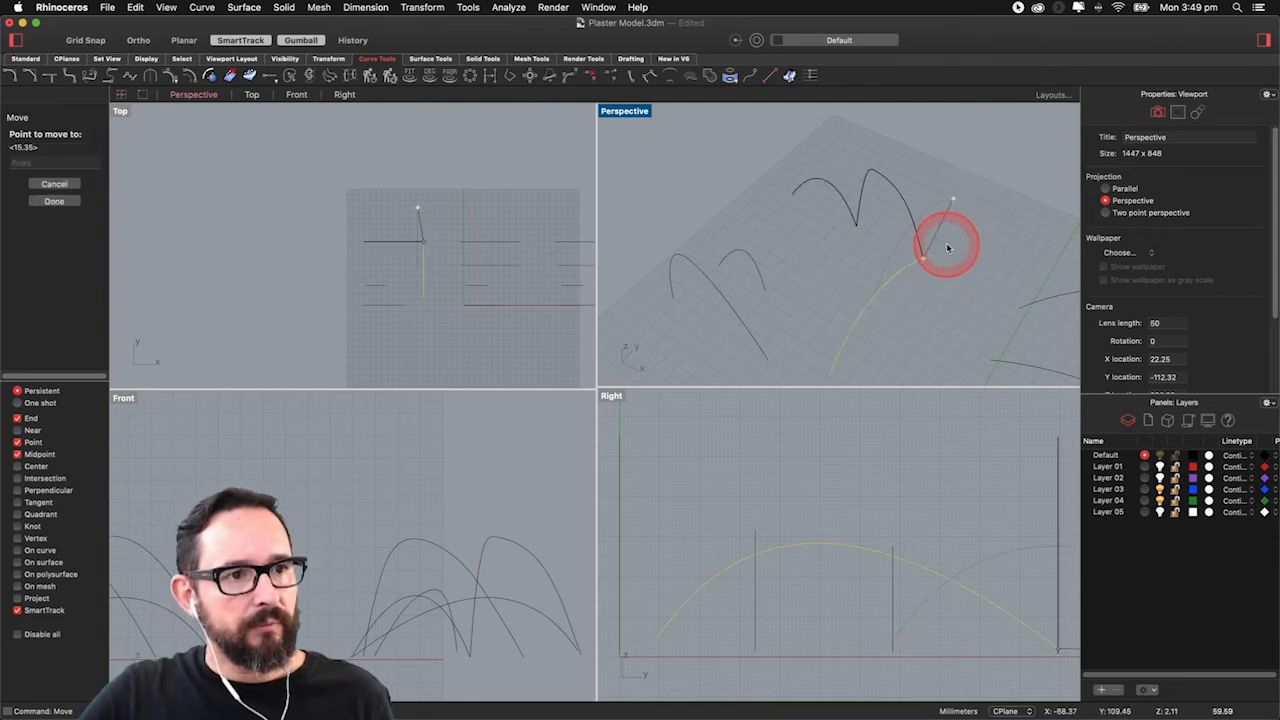
Step: Move the tall arch nearest the viewer by its lower end point onto the free end of the rotated wide arch
click(750, 331)
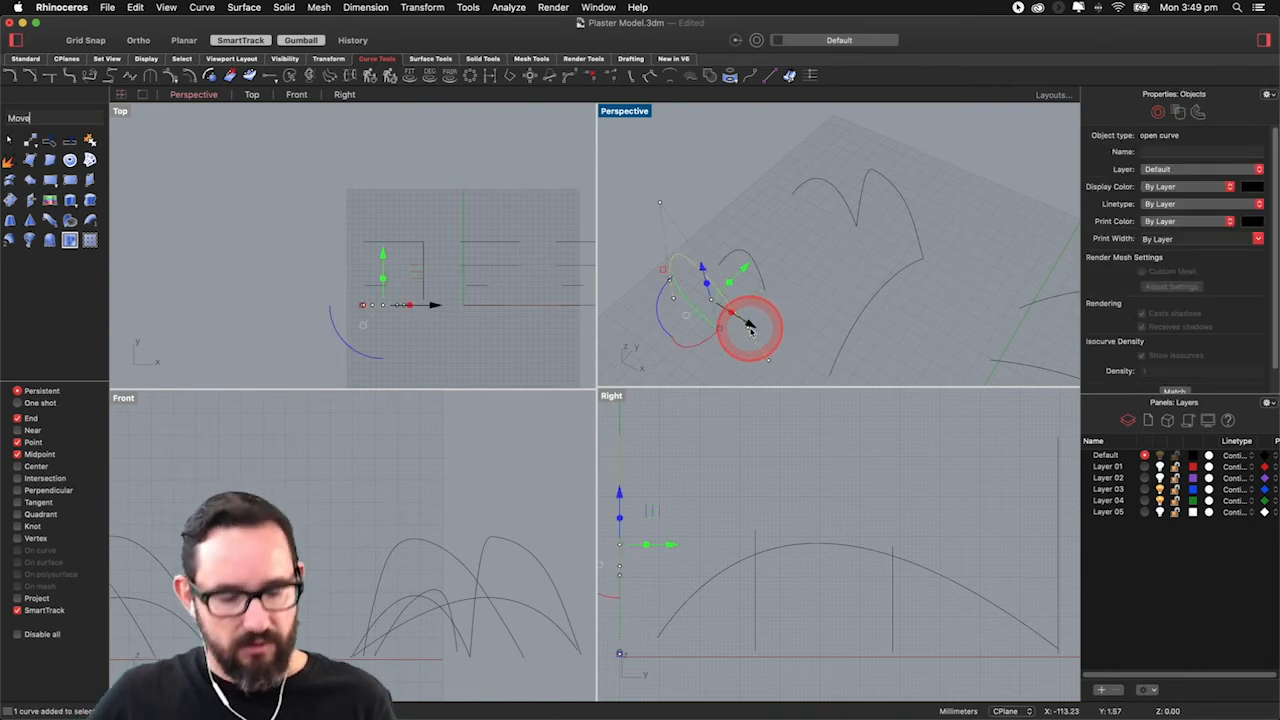
key(Return)
click(769, 360)
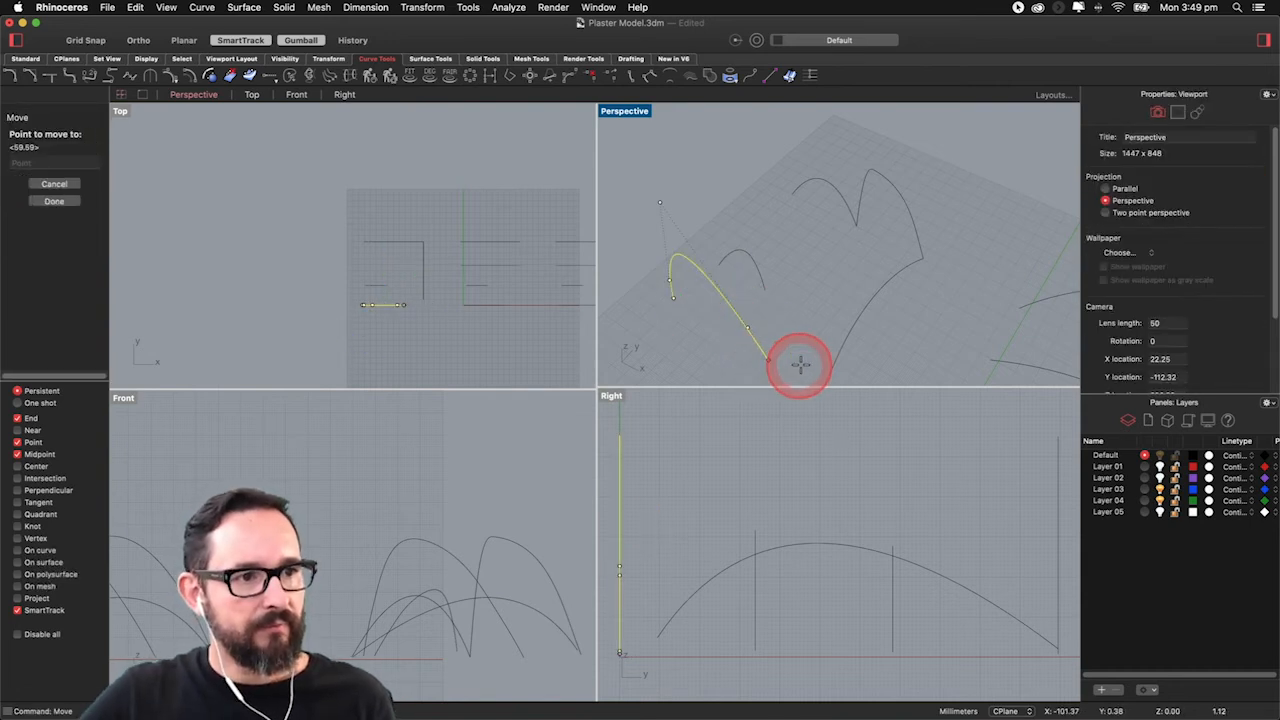
click(811, 349)
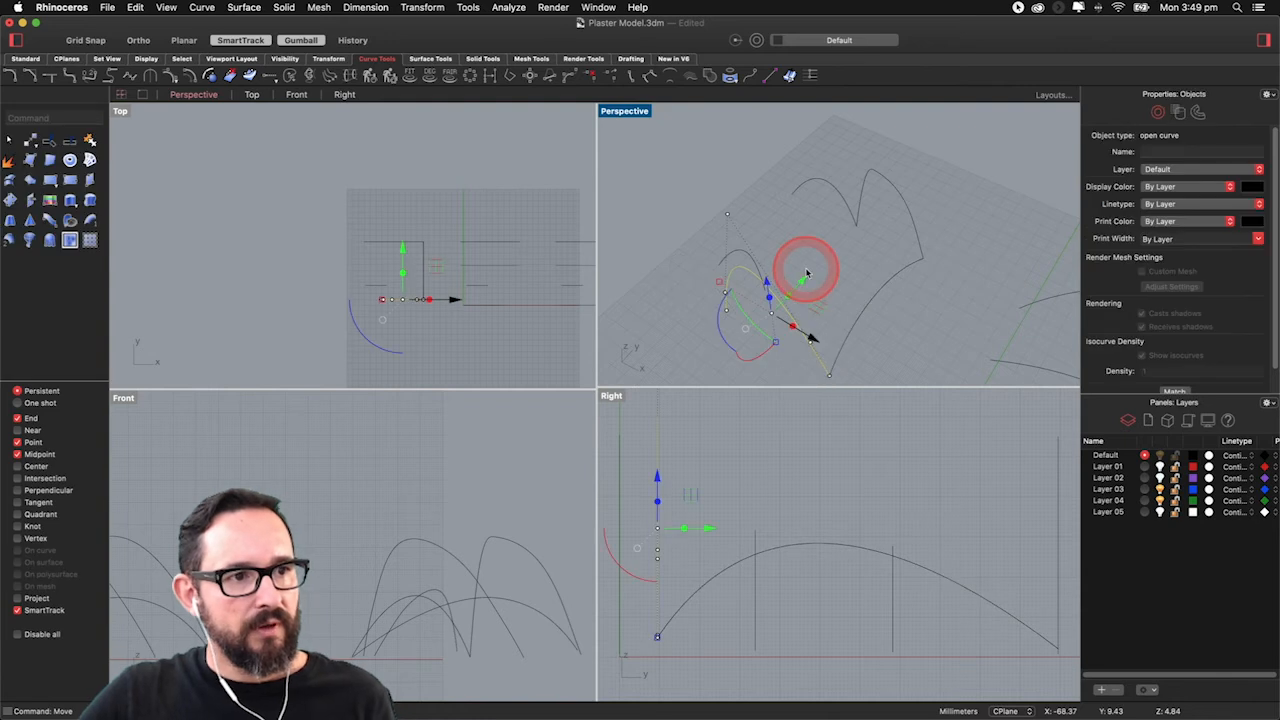
click(807, 272)
Step: Rotate the moved tall arch about its joint with the wide arch by about -25.5 degrees, swinging its free end toward the small arch
right_drag(807, 272, 748, 231)
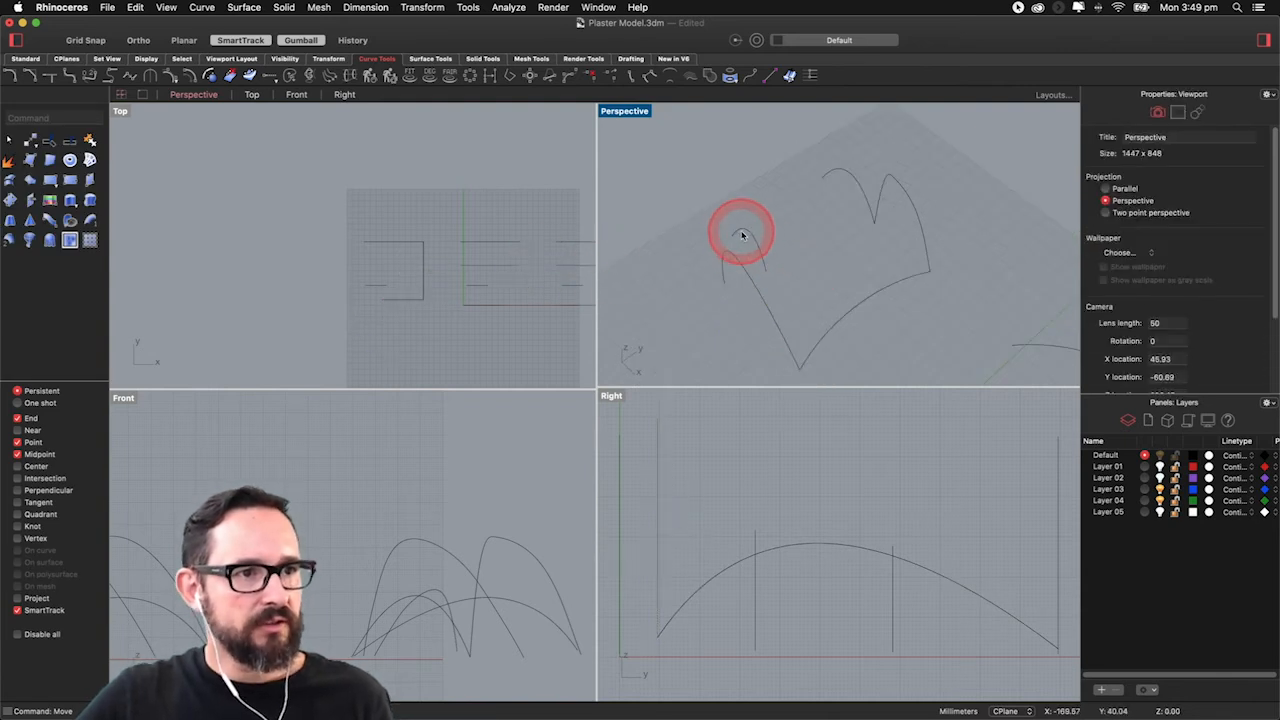
click(743, 235)
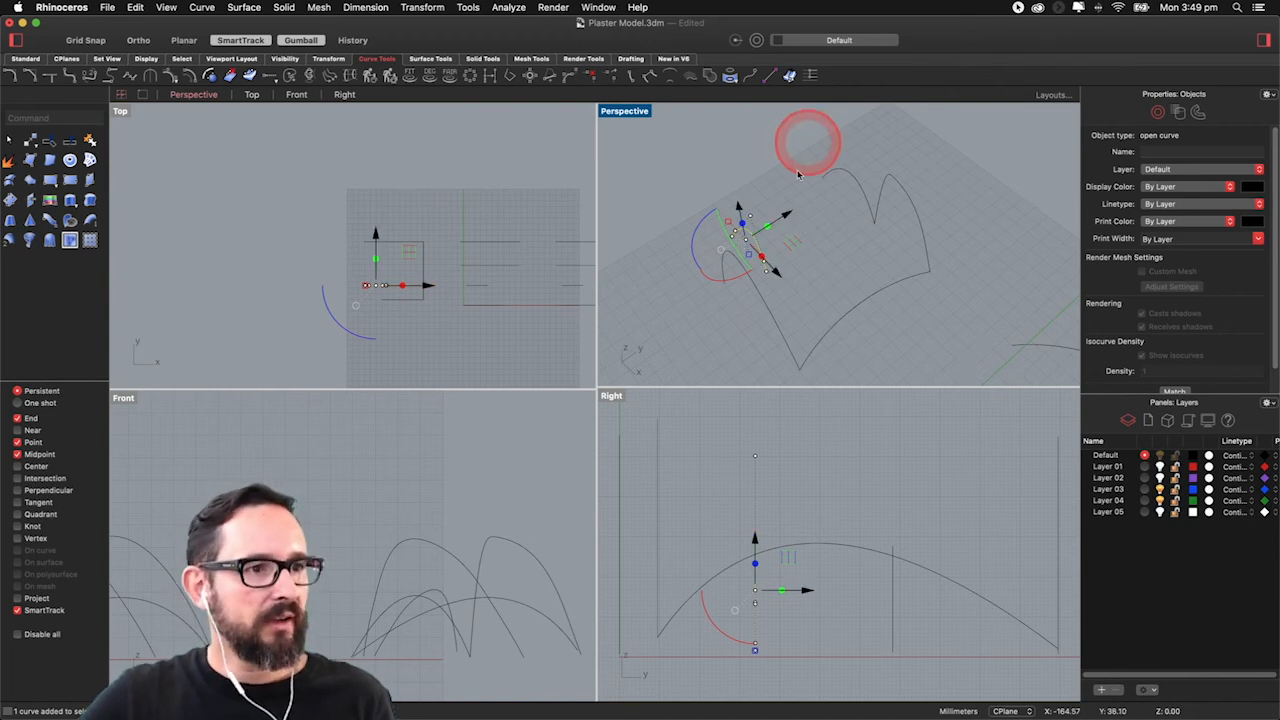
right_drag(706, 229, 771, 286)
right_drag(366, 277, 383, 309)
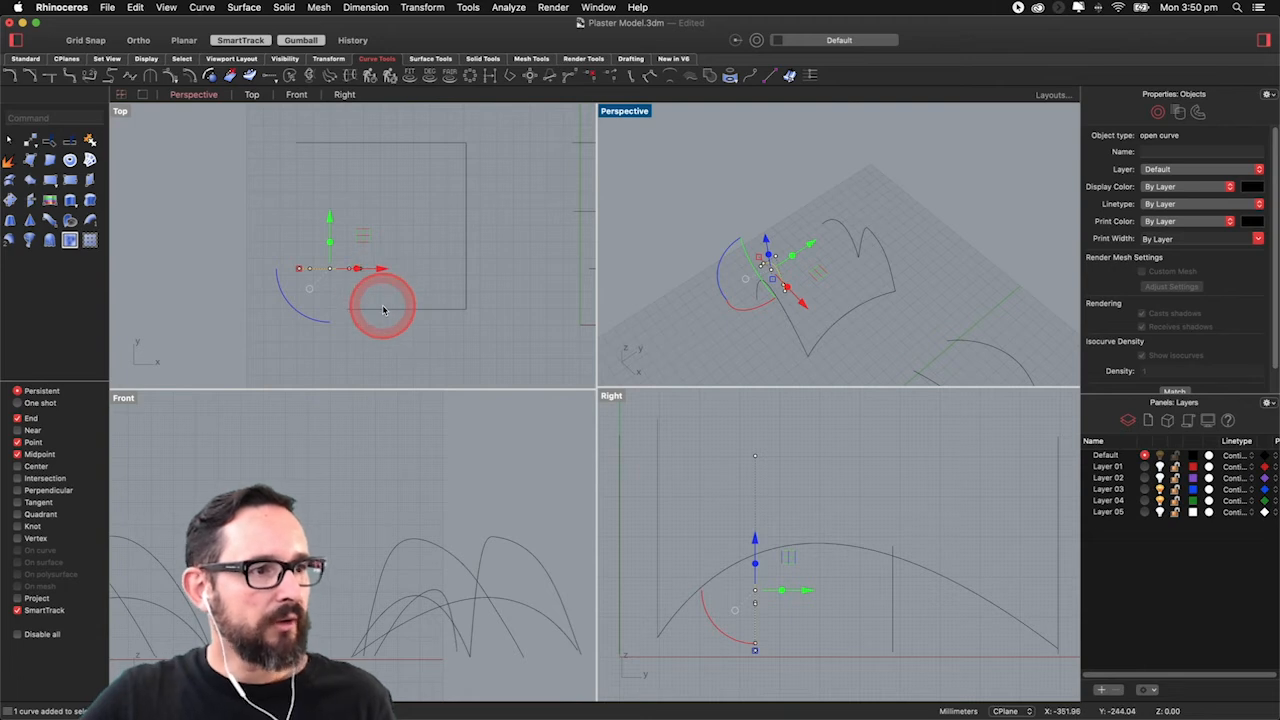
drag(383, 309, 478, 313)
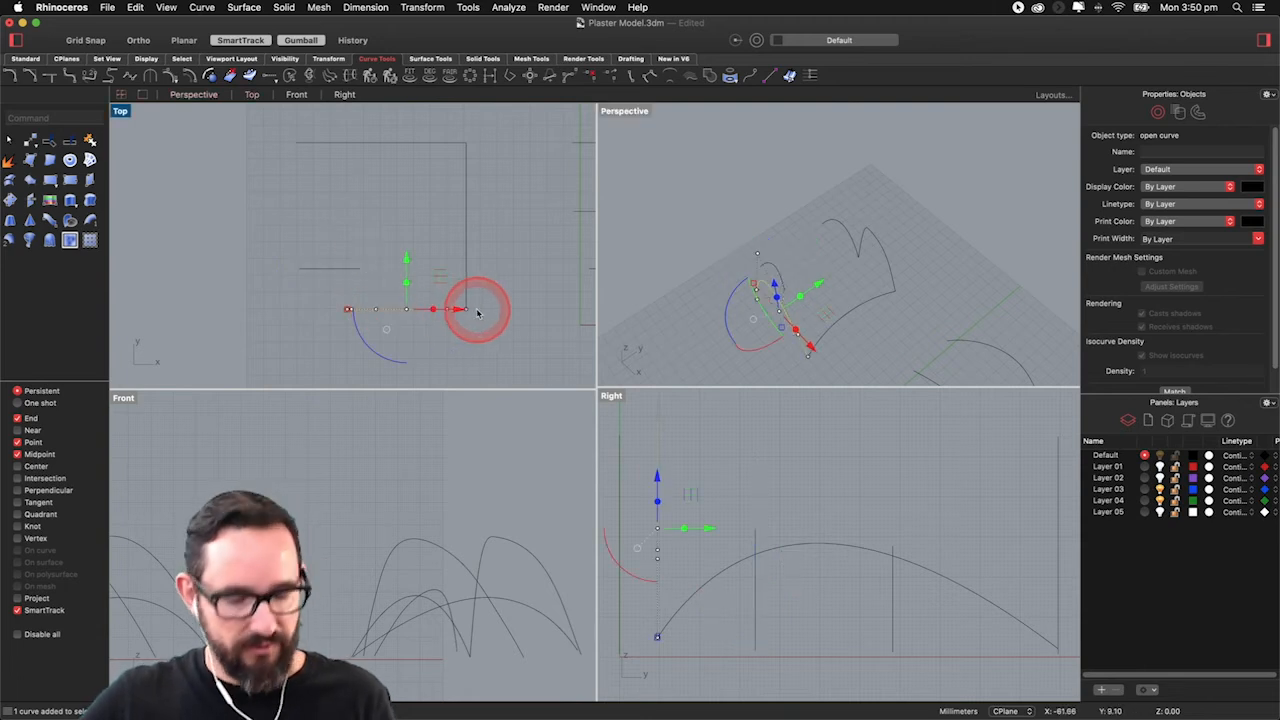
key(Return)
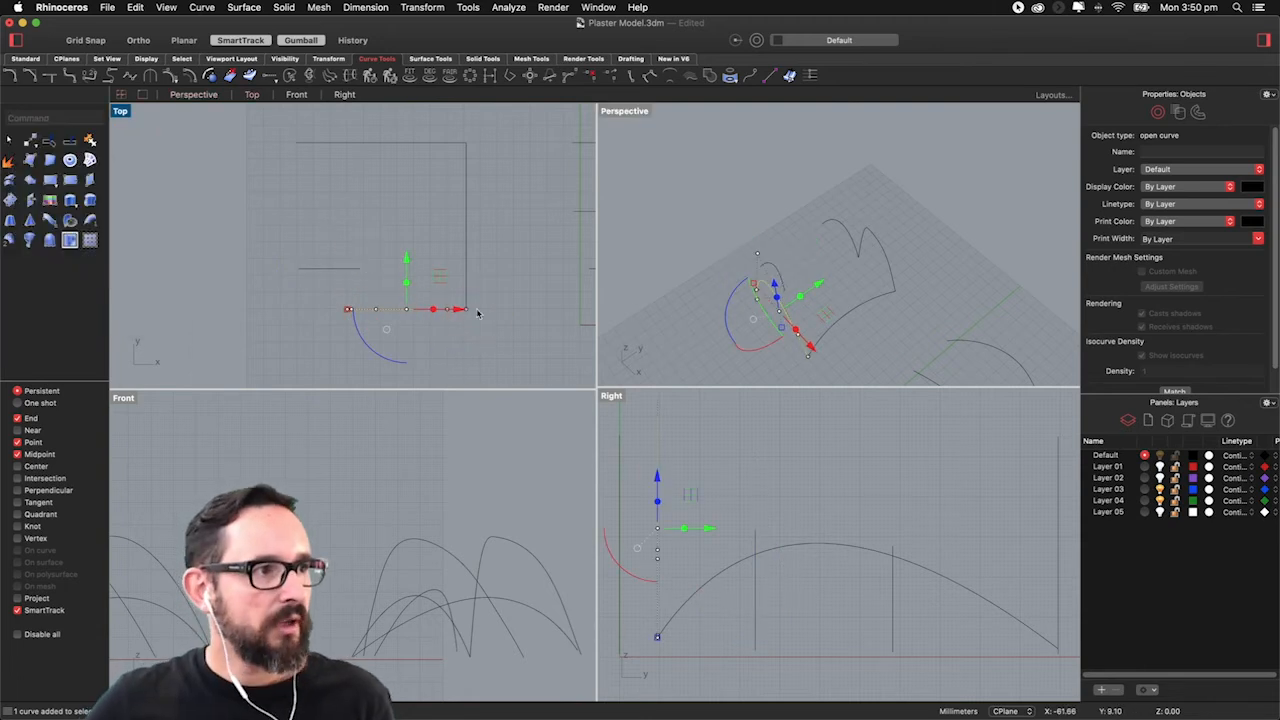
drag(648, 322, 802, 358)
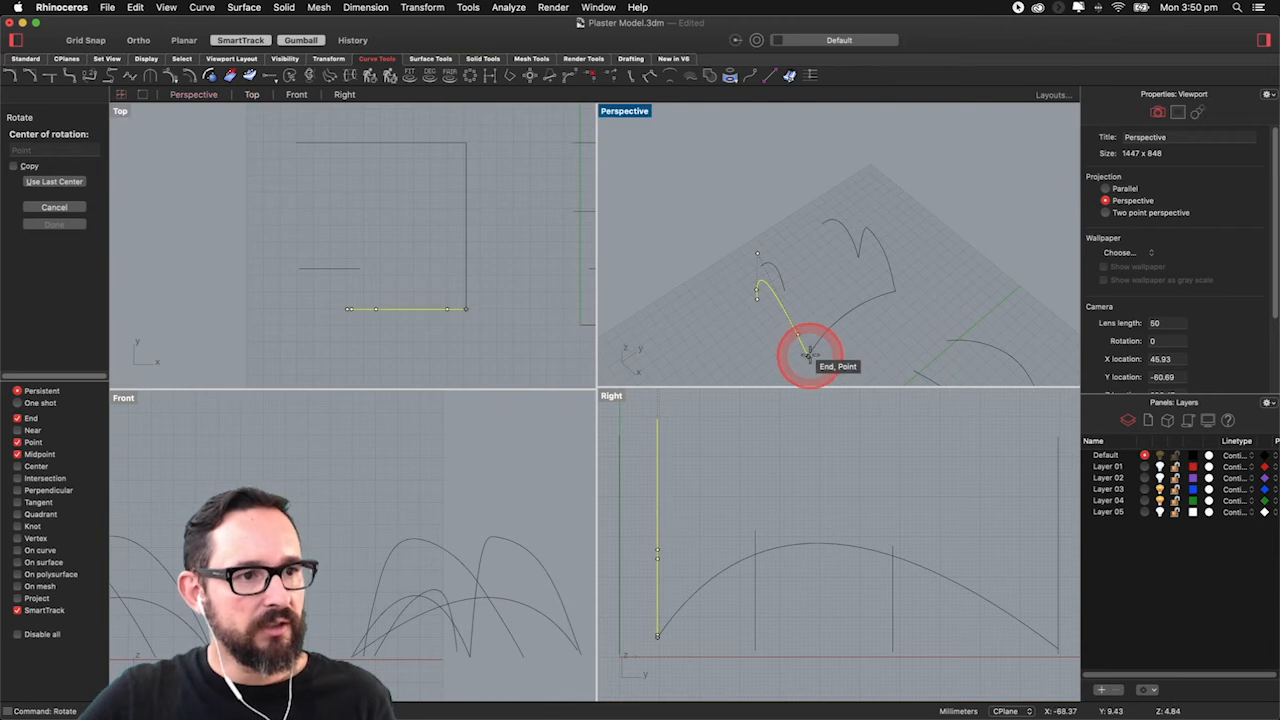
click(808, 356)
click(757, 300)
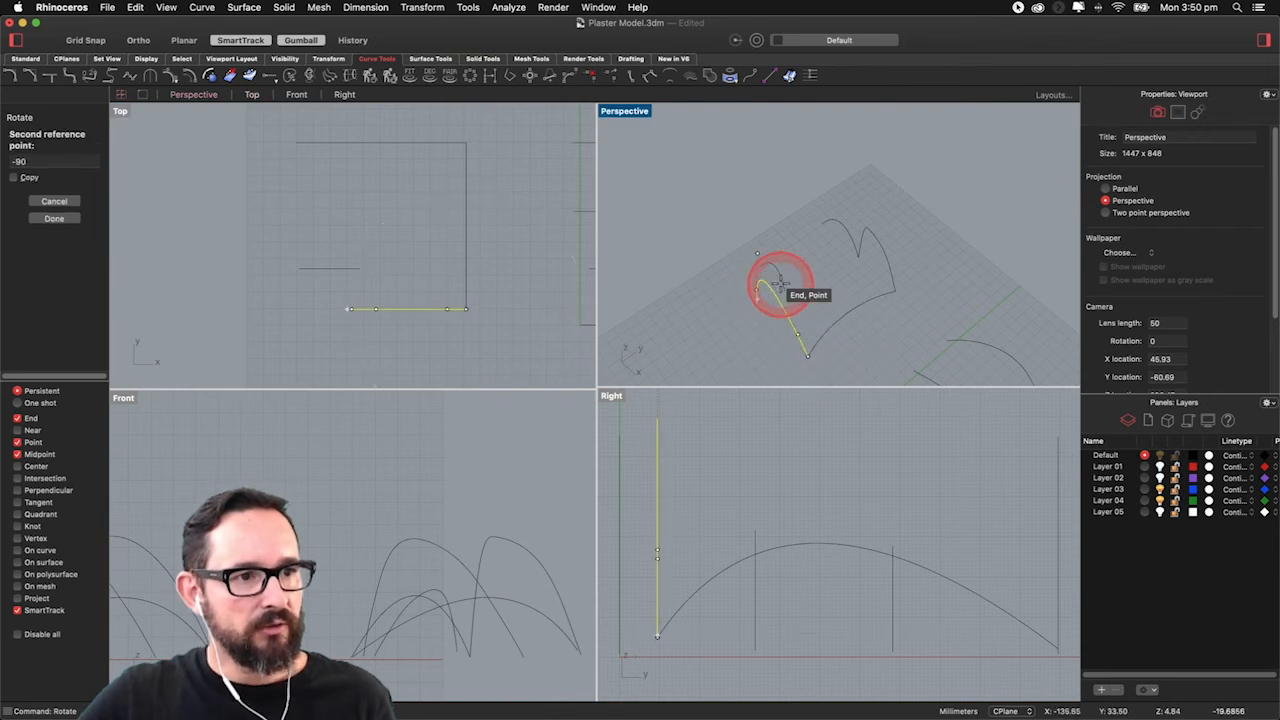
click(778, 242)
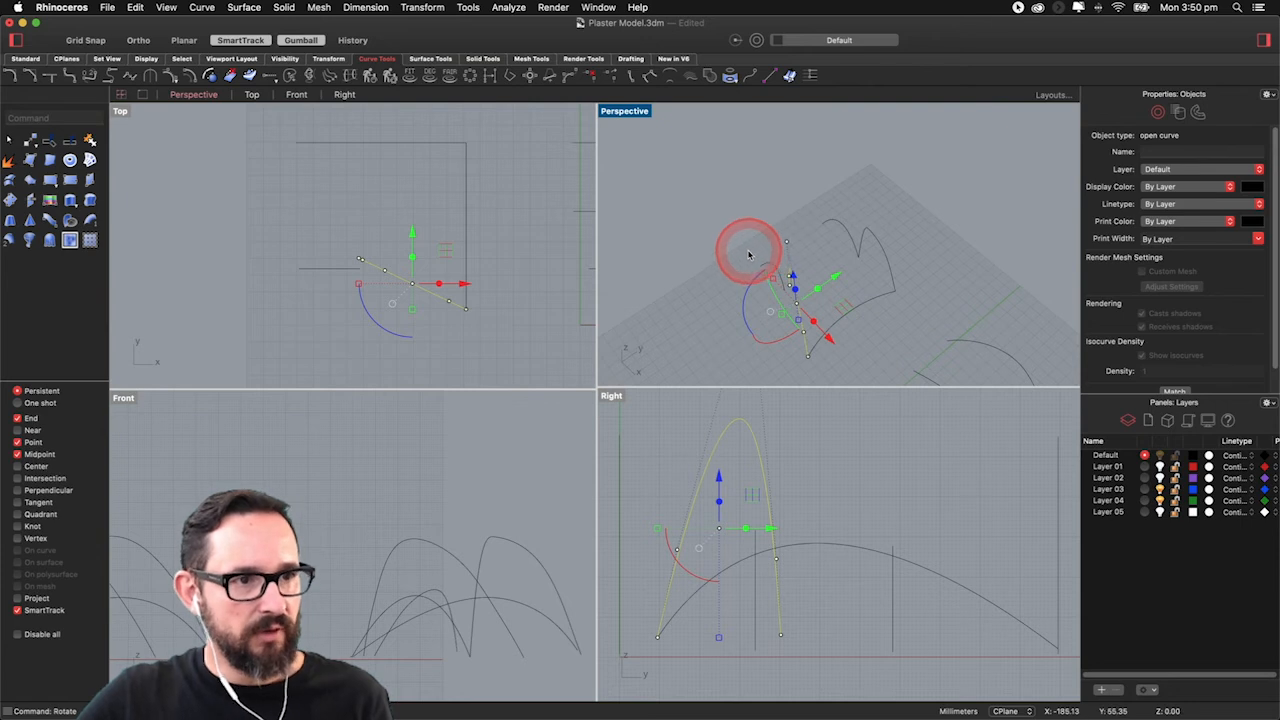
click(700, 262)
scroll(303, 223, up, 4)
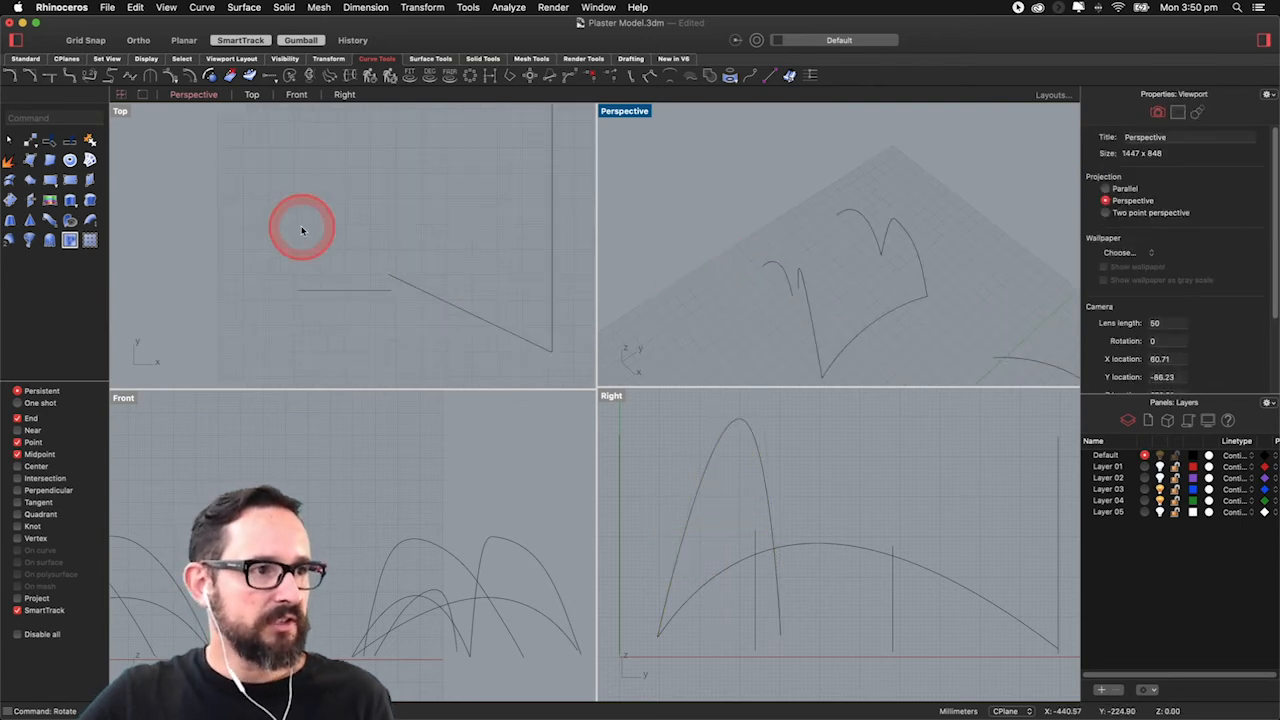
Step: Rotate the small arch 90 degrees about its end point farthest from the angled arch, so it points toward the kinked curve
click(350, 292)
scroll(357, 251, down, 2)
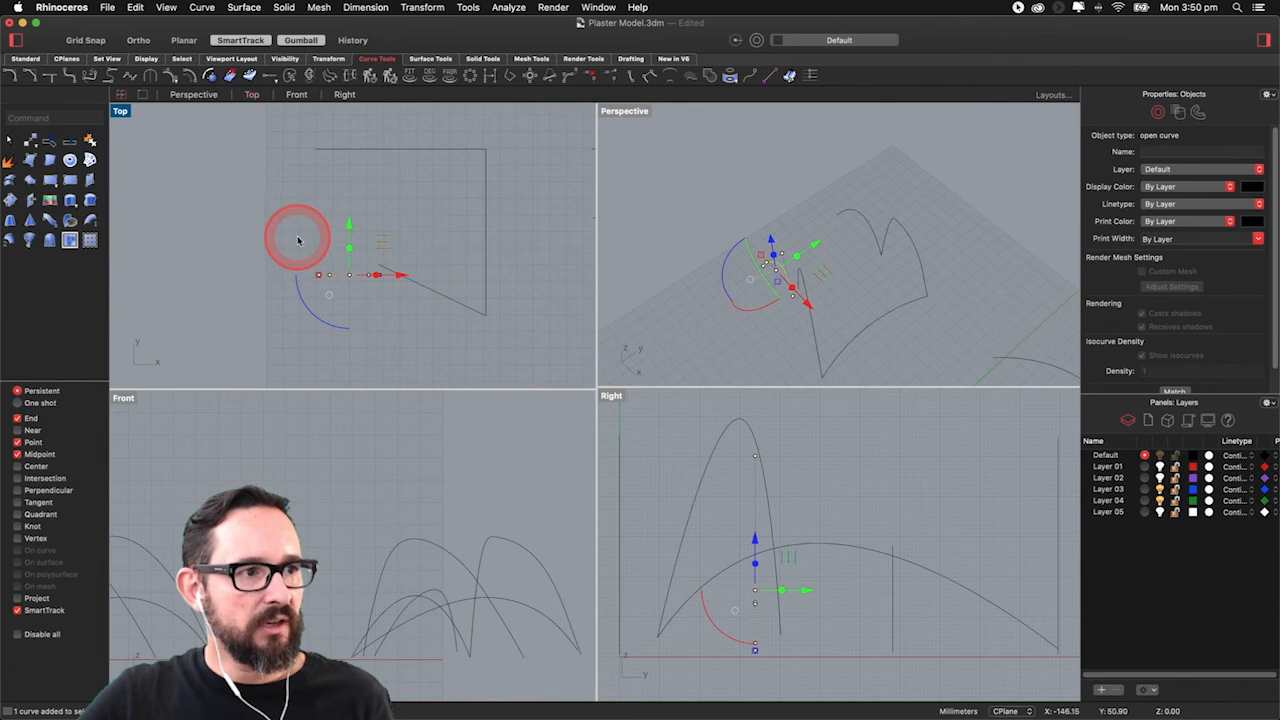
text(rotate)
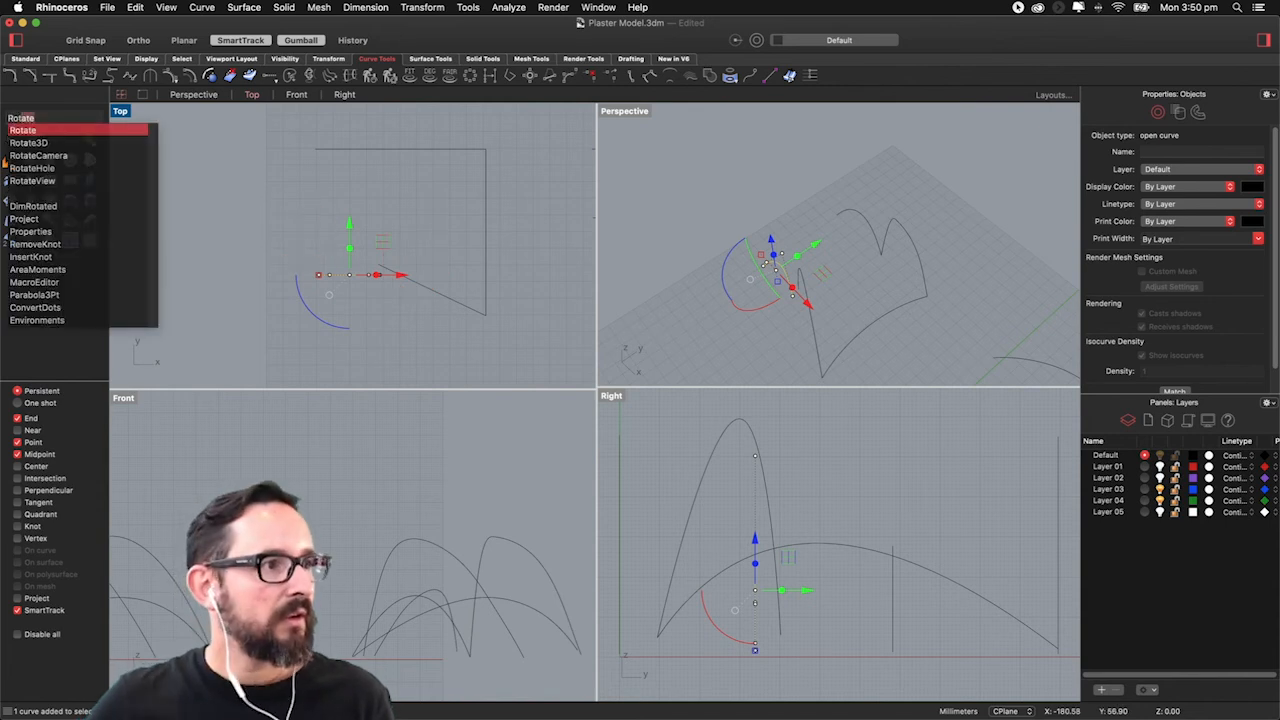
key(Return)
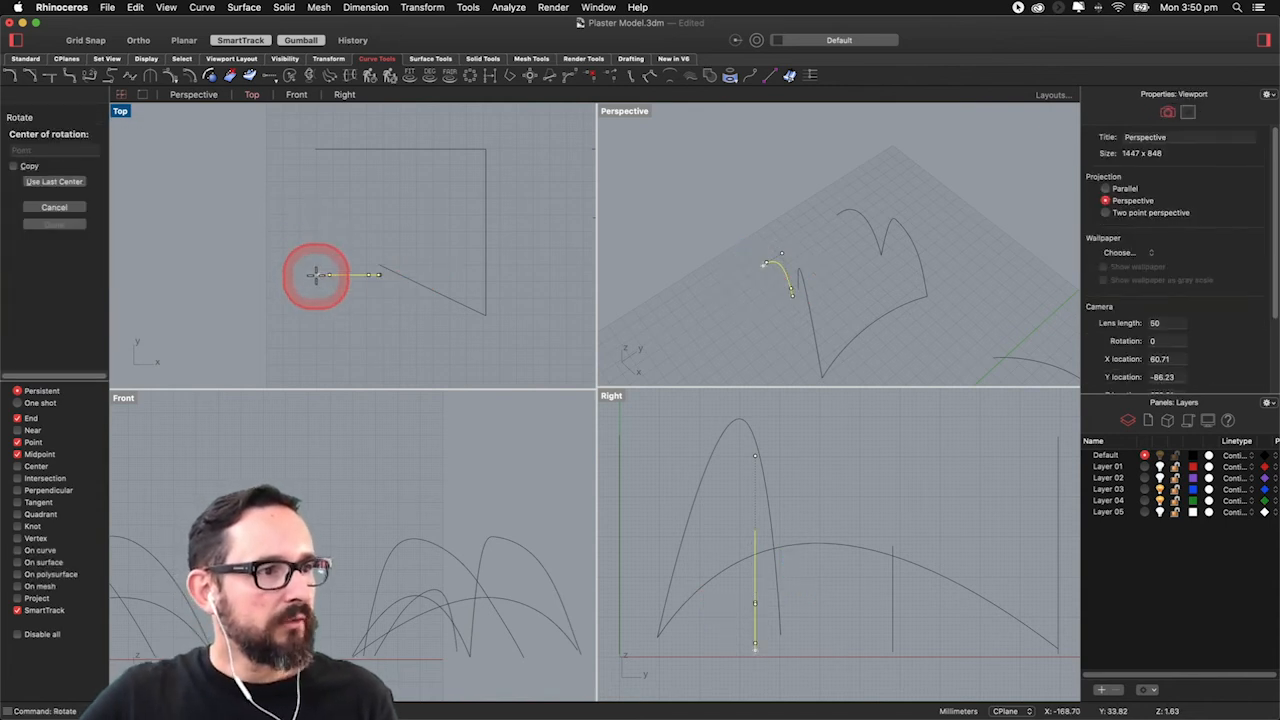
click(318, 275)
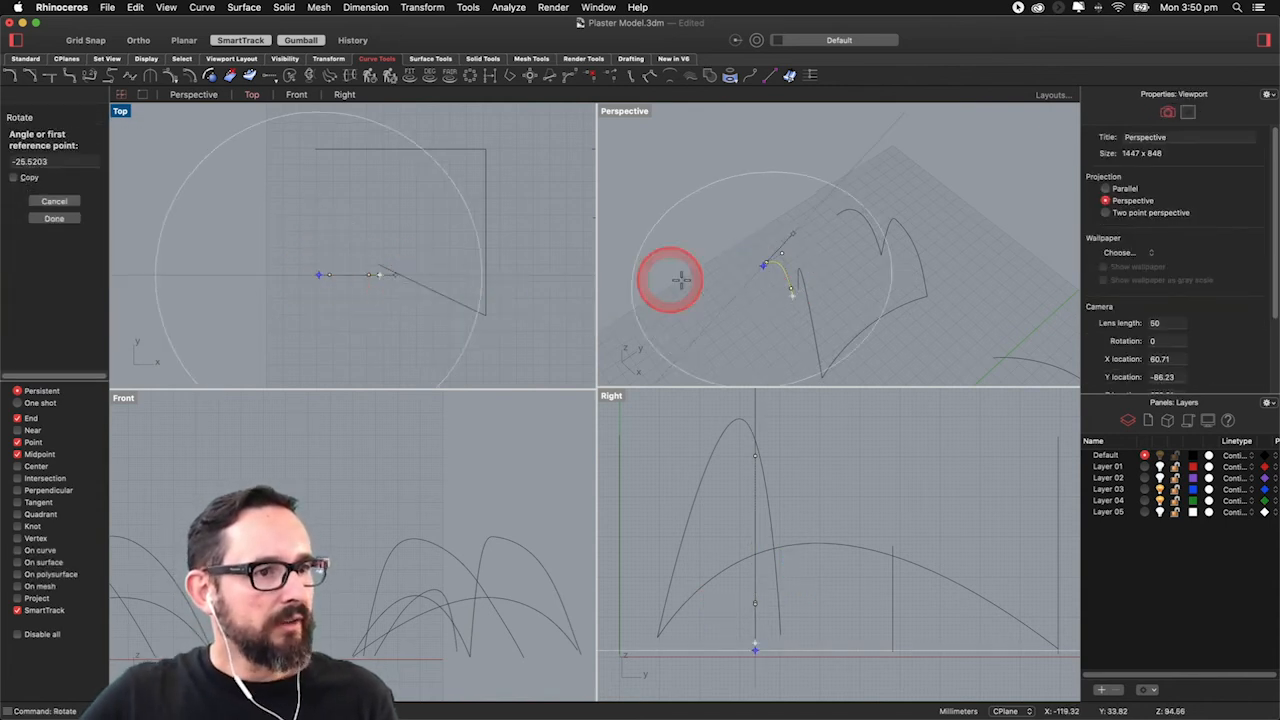
click(791, 295)
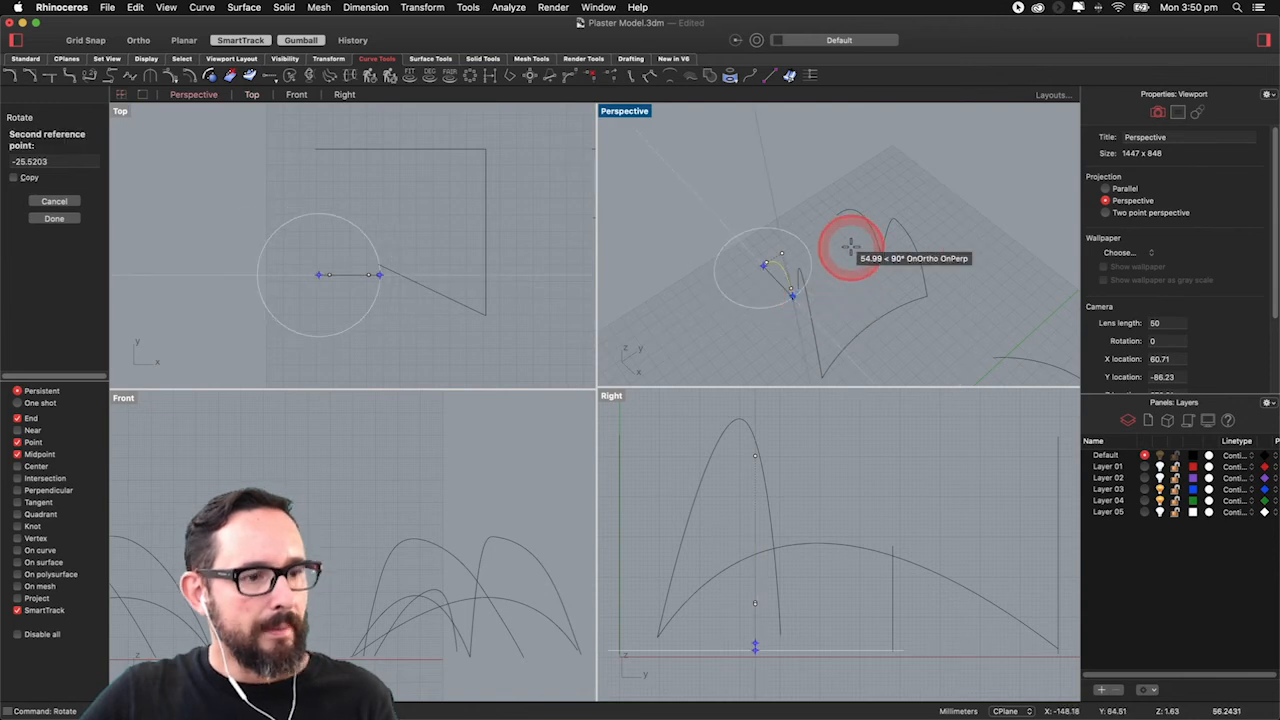
key(F8)
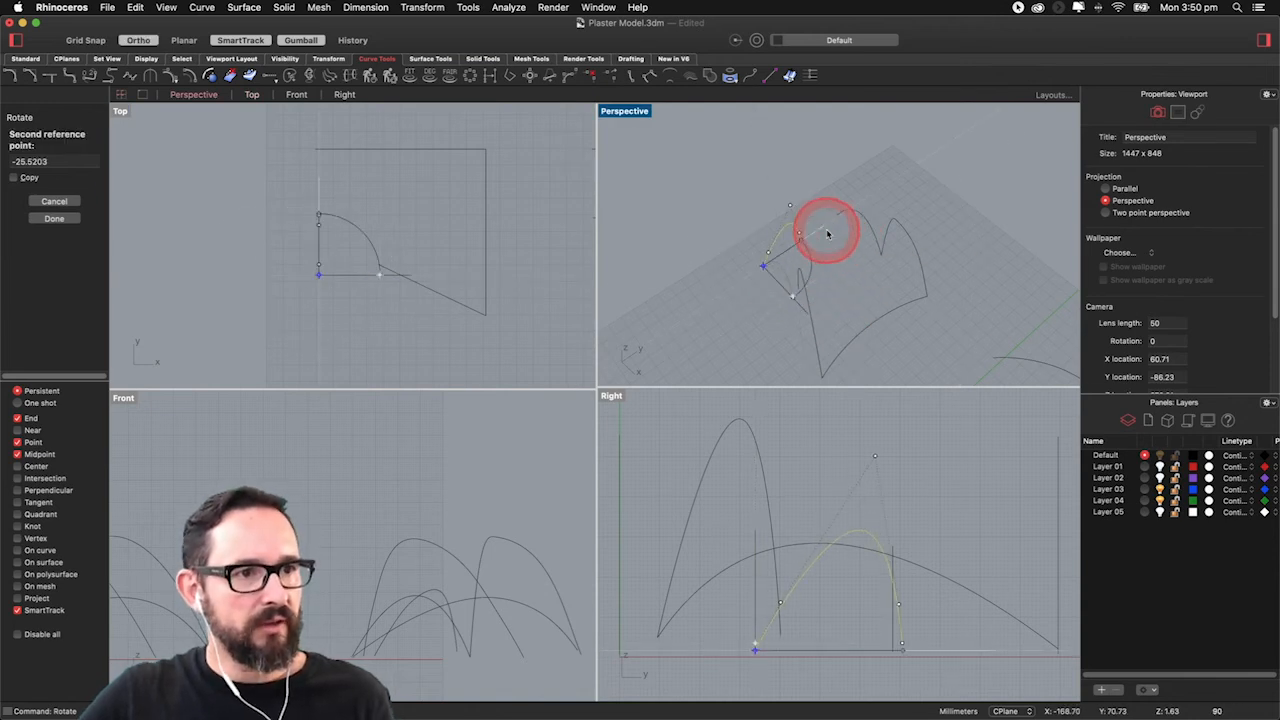
click(828, 233)
click(323, 223)
click(225, 194)
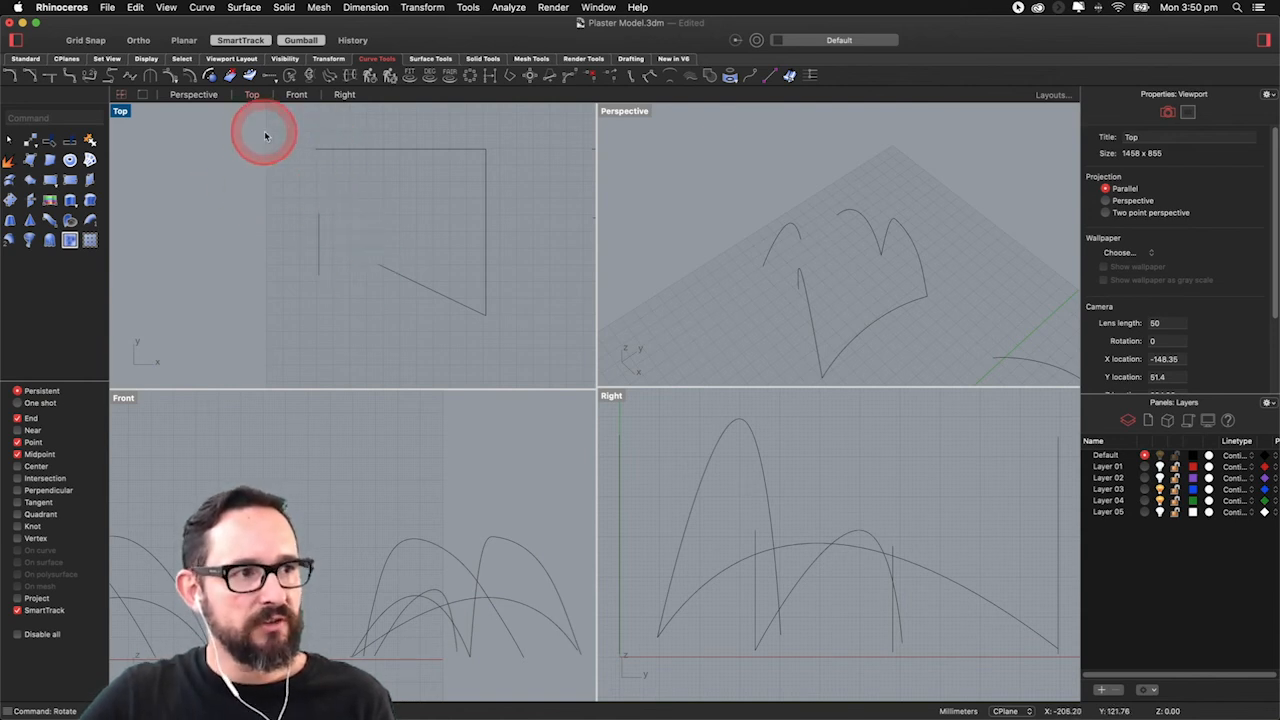
text(Orie)
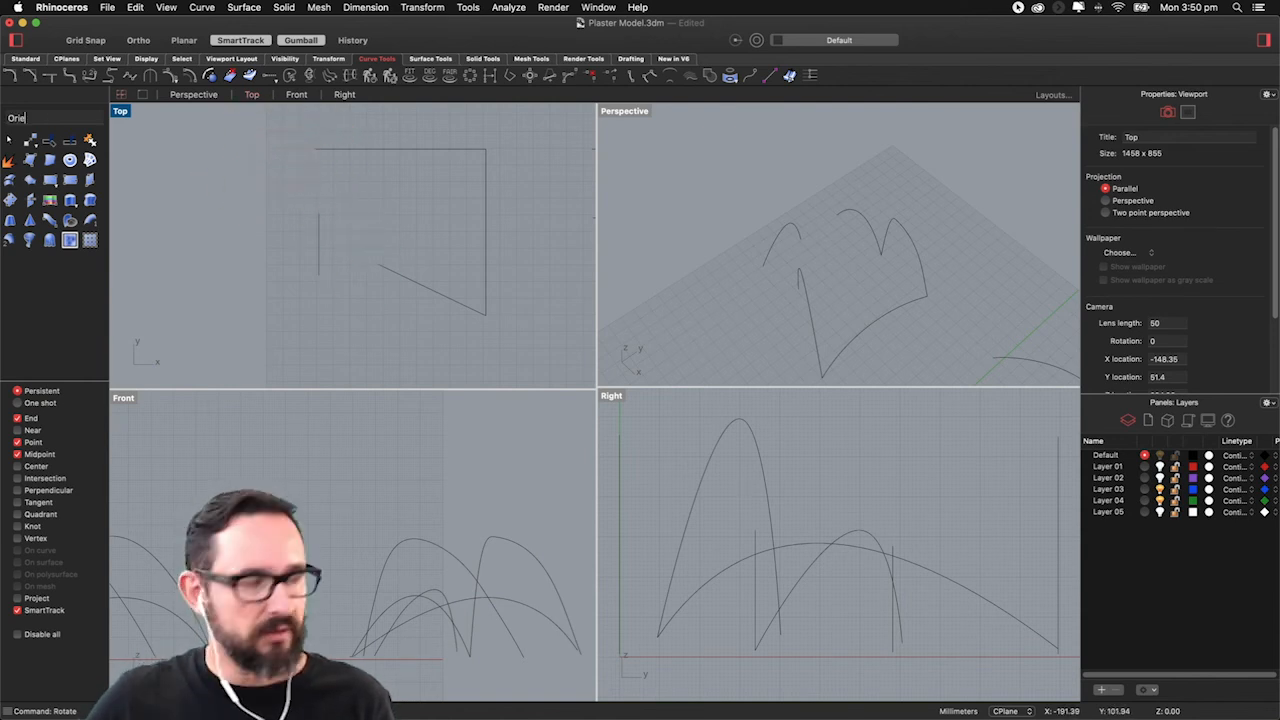
text(nt)
key(Return)
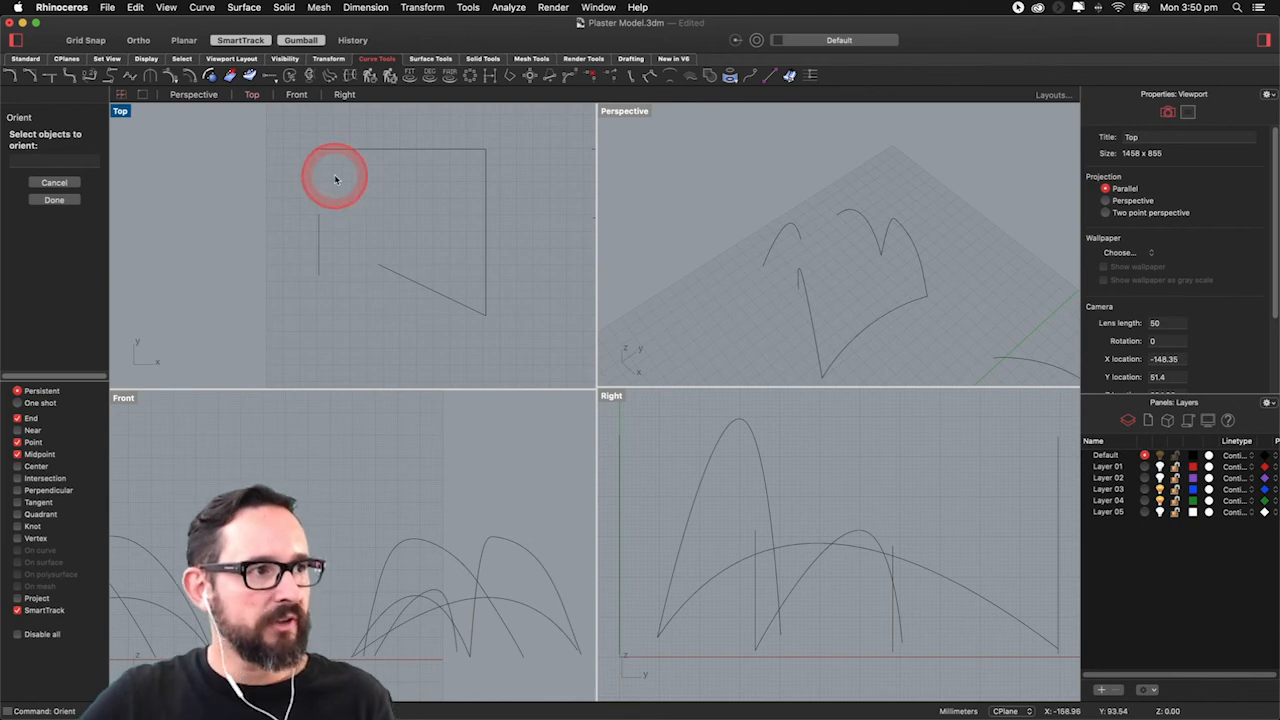
click(318, 228)
key(Return)
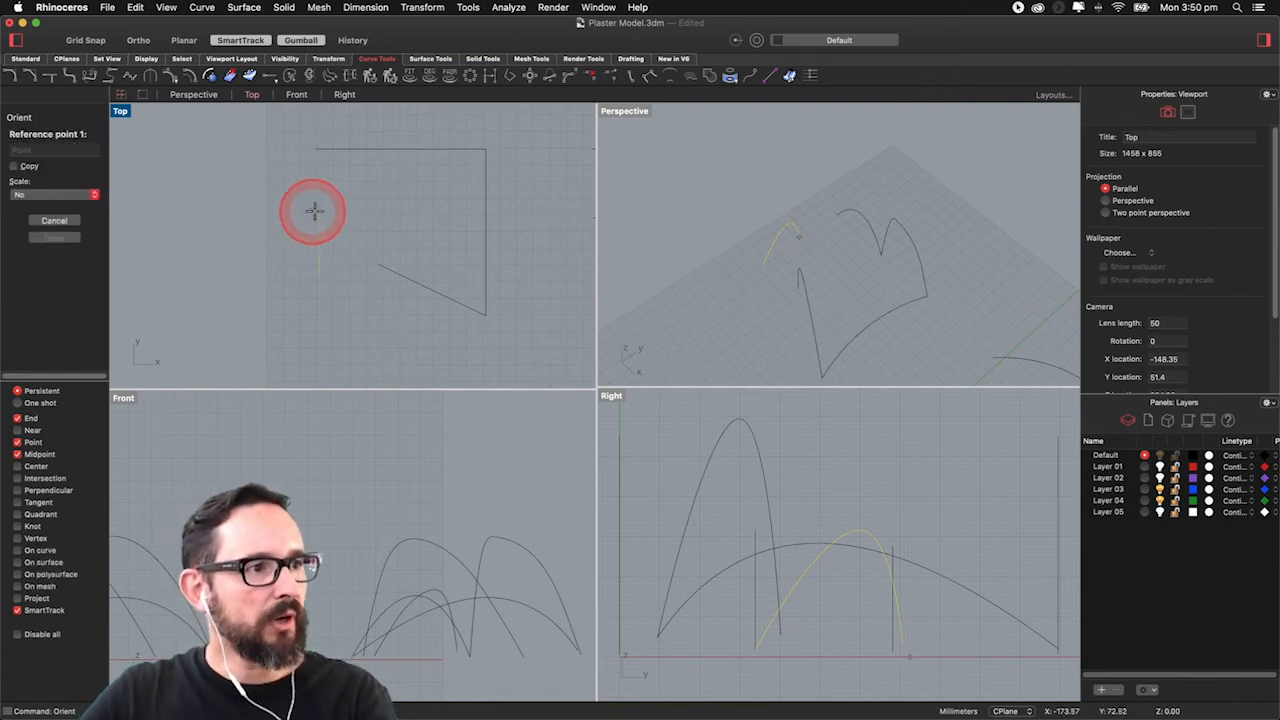
click(799, 241)
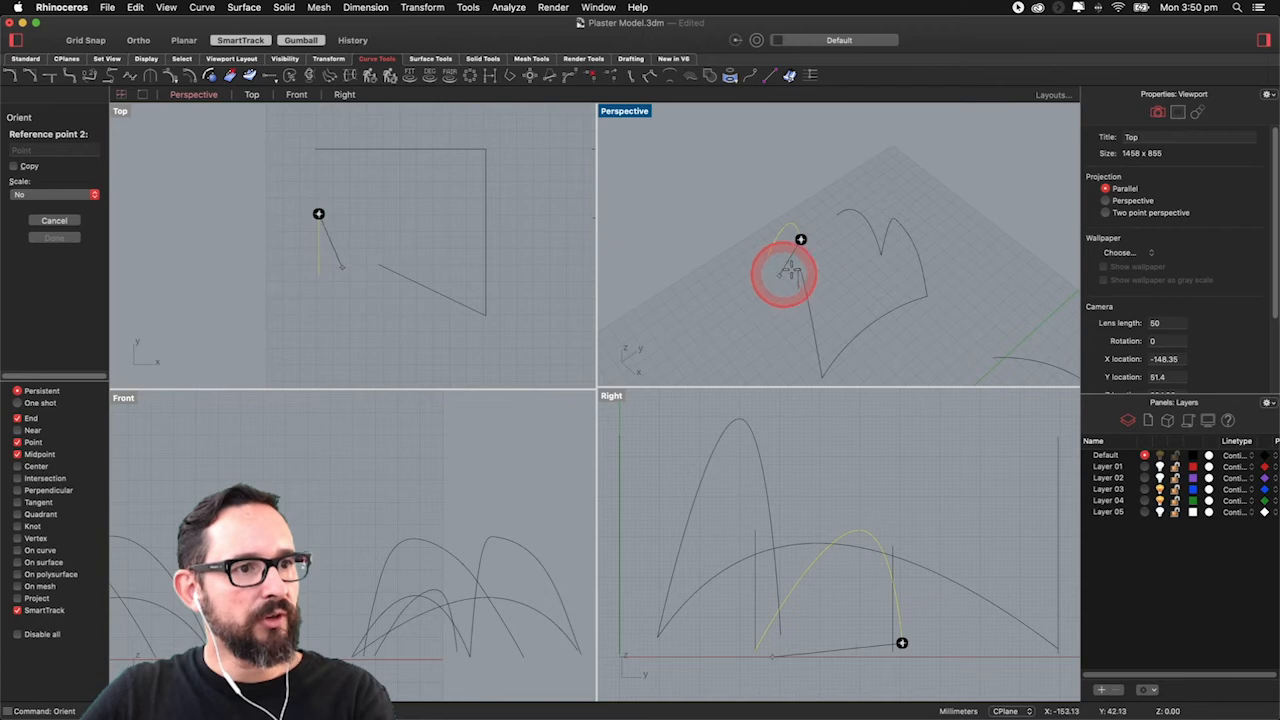
click(836, 213)
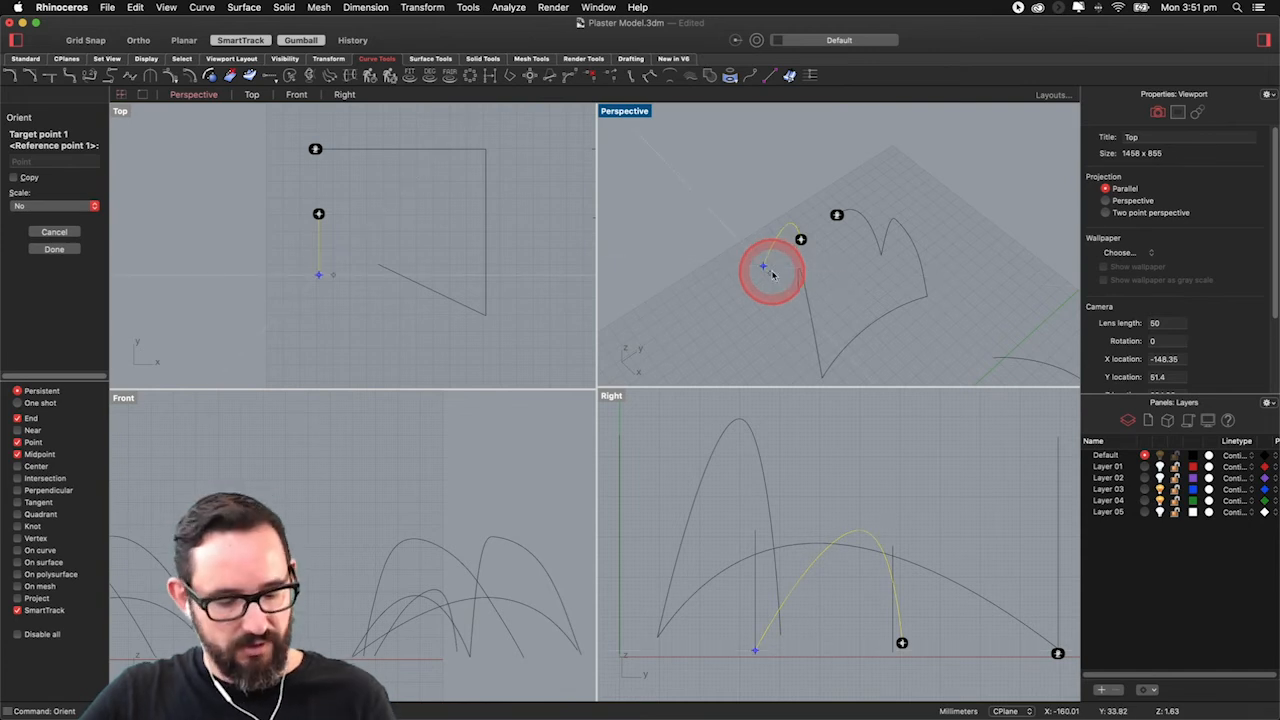
click(790, 250)
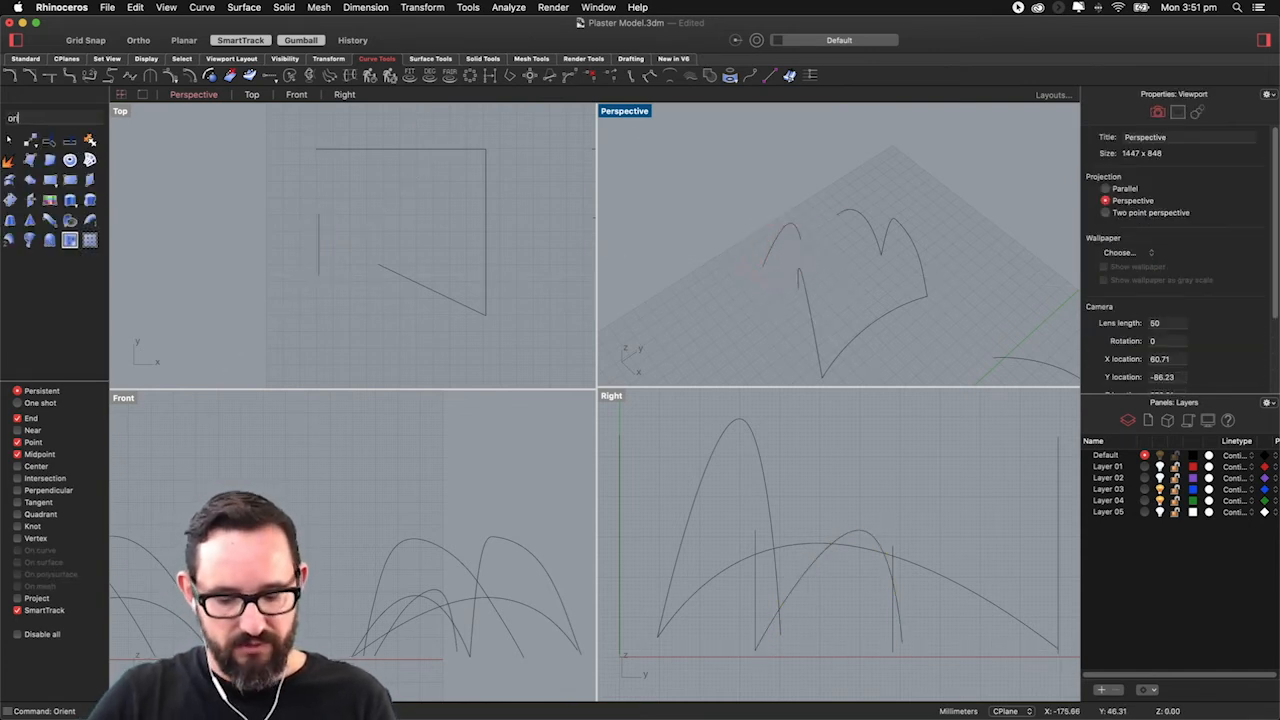
Step: Orient the small arch by its two end points without scaling, starting at the kinked curve's free end and aiming at the angled arch's free end
text(or)
key(Return)
click(788, 243)
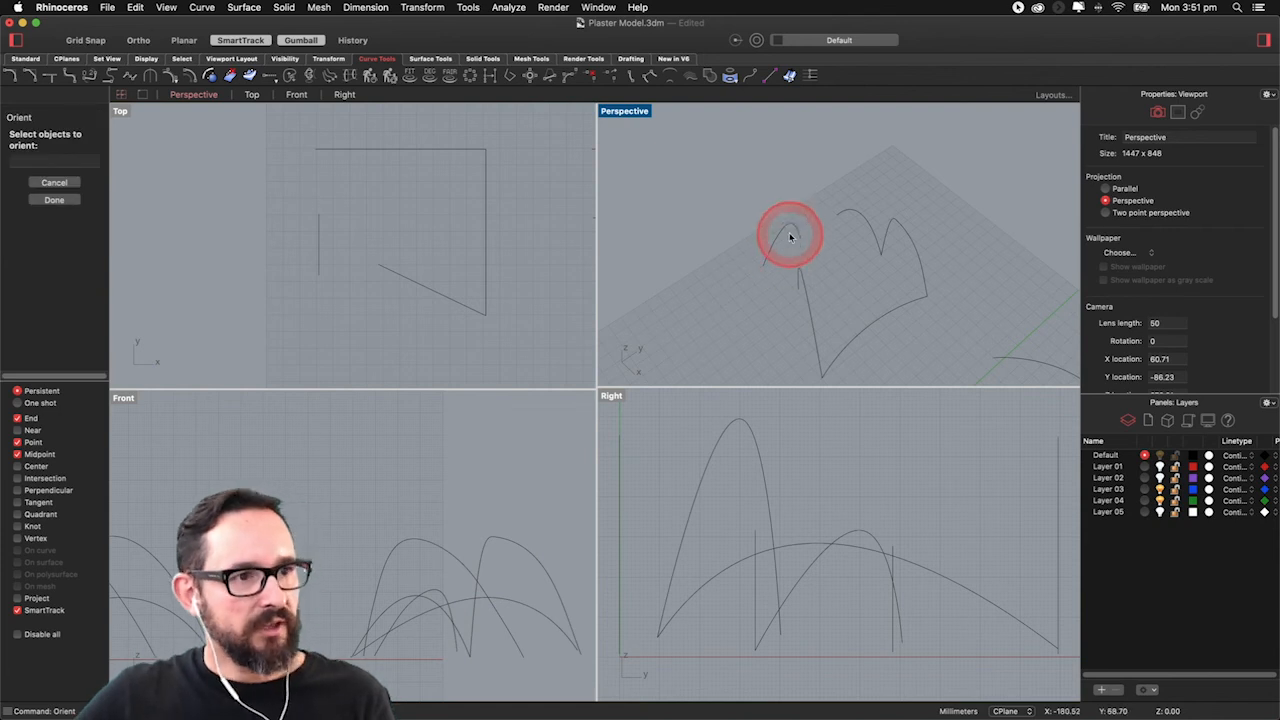
click(791, 230)
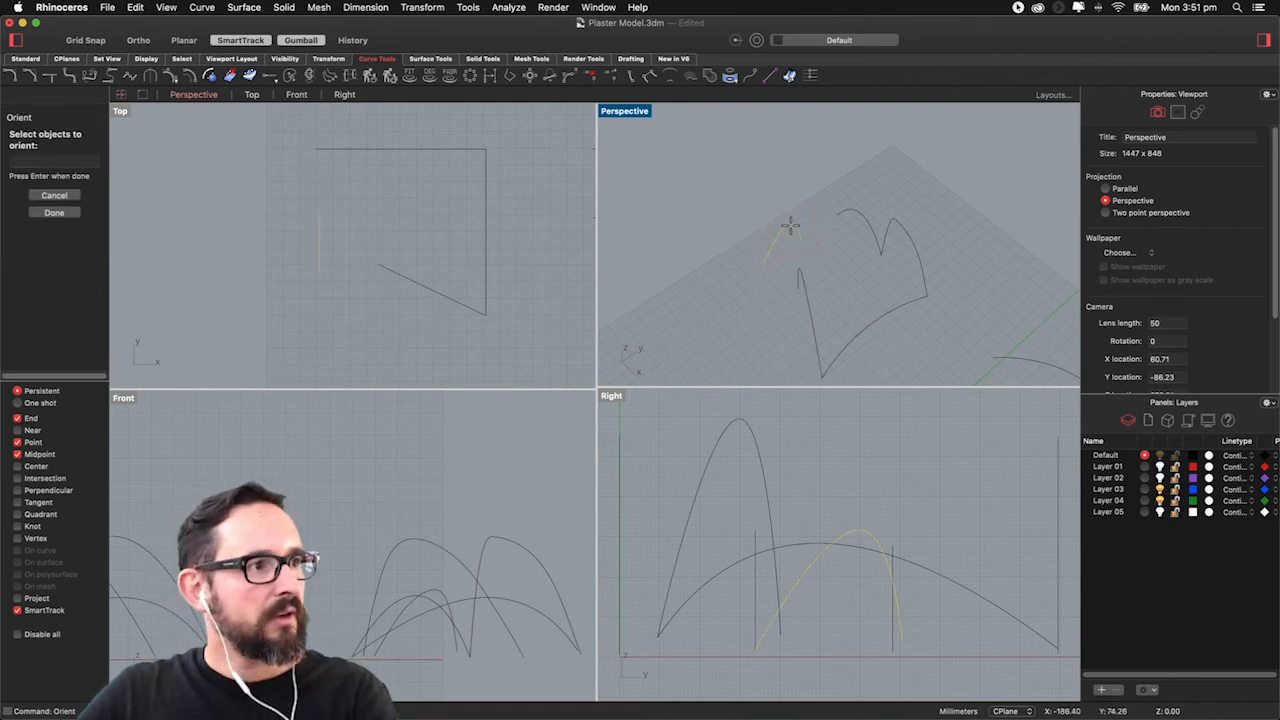
right_click(790, 226)
click(801, 238)
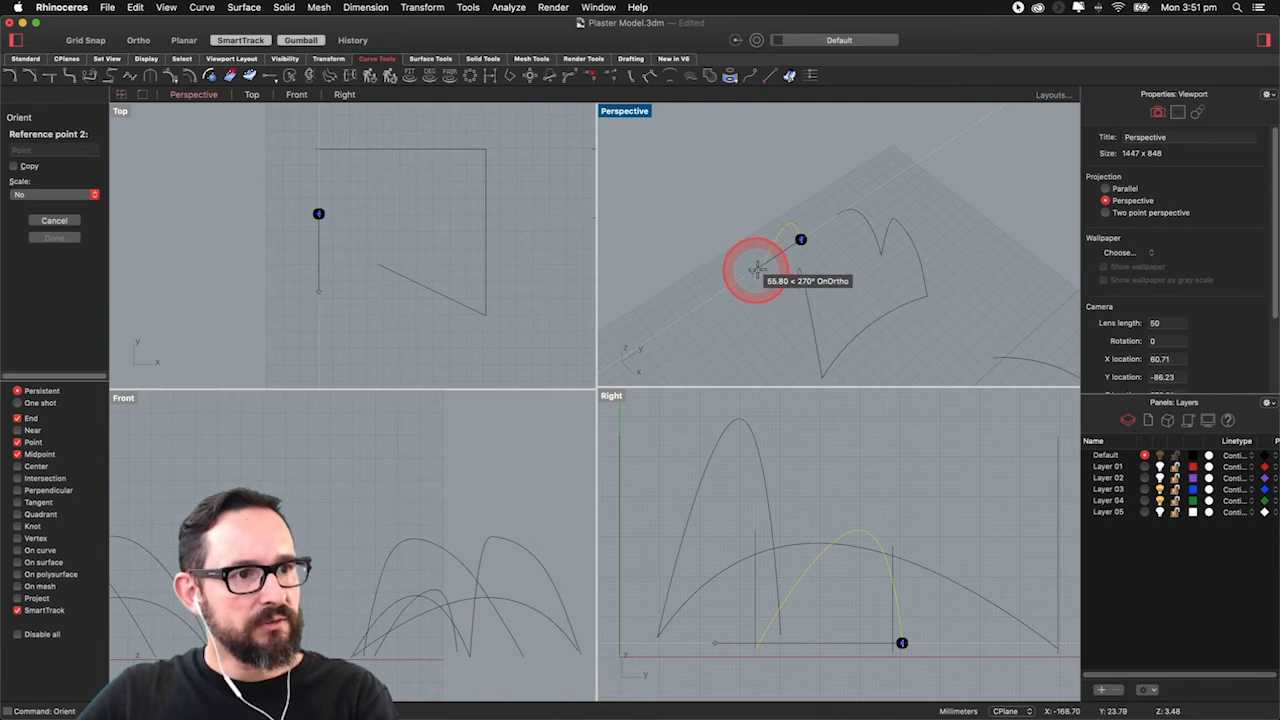
click(763, 266)
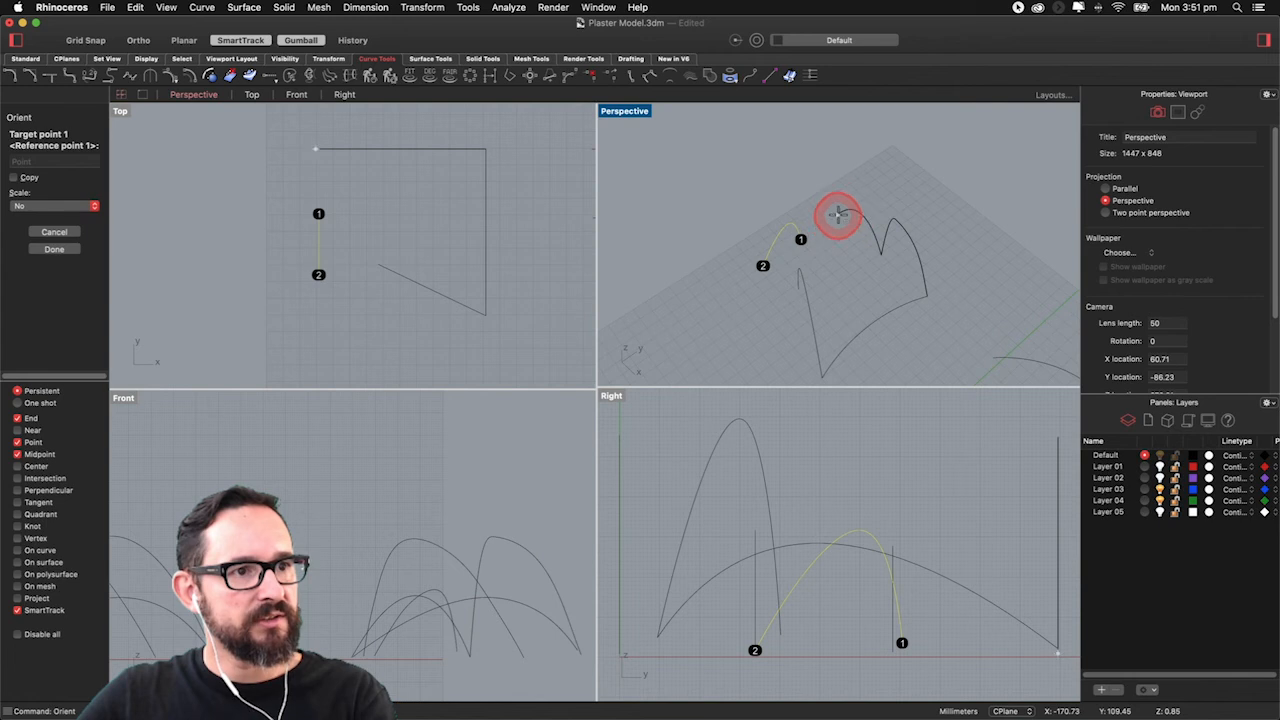
click(837, 214)
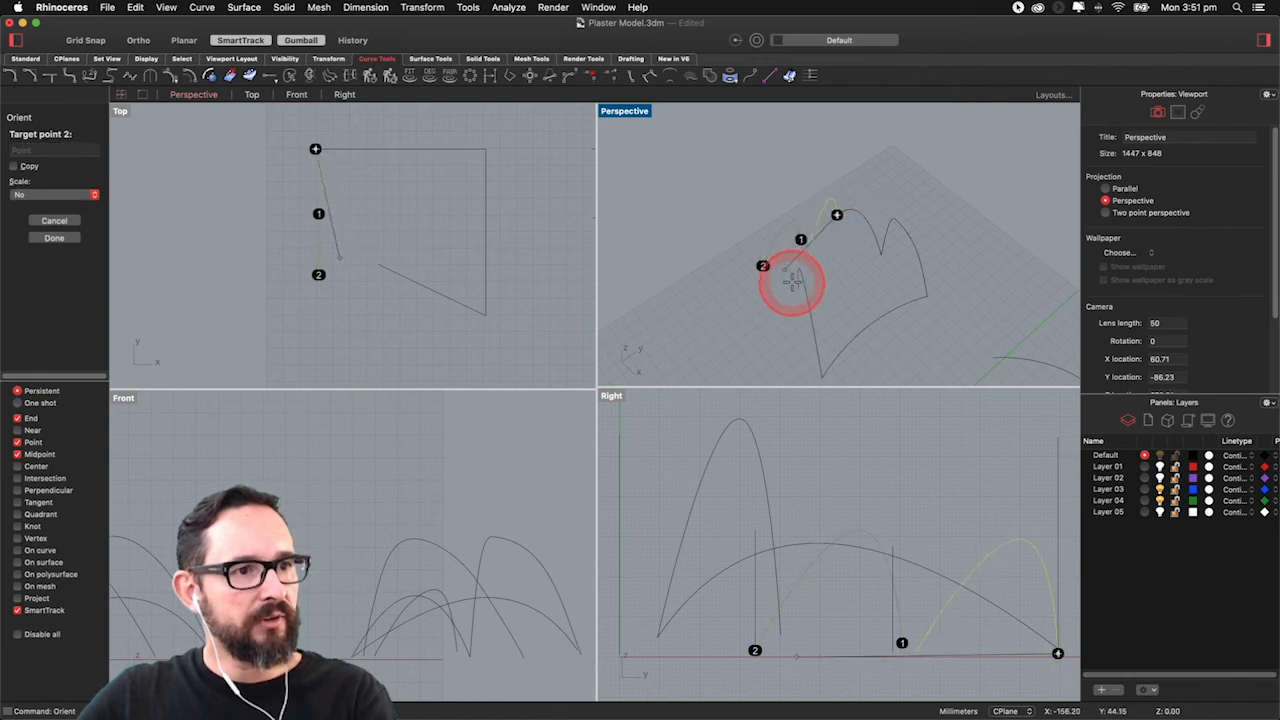
click(797, 289)
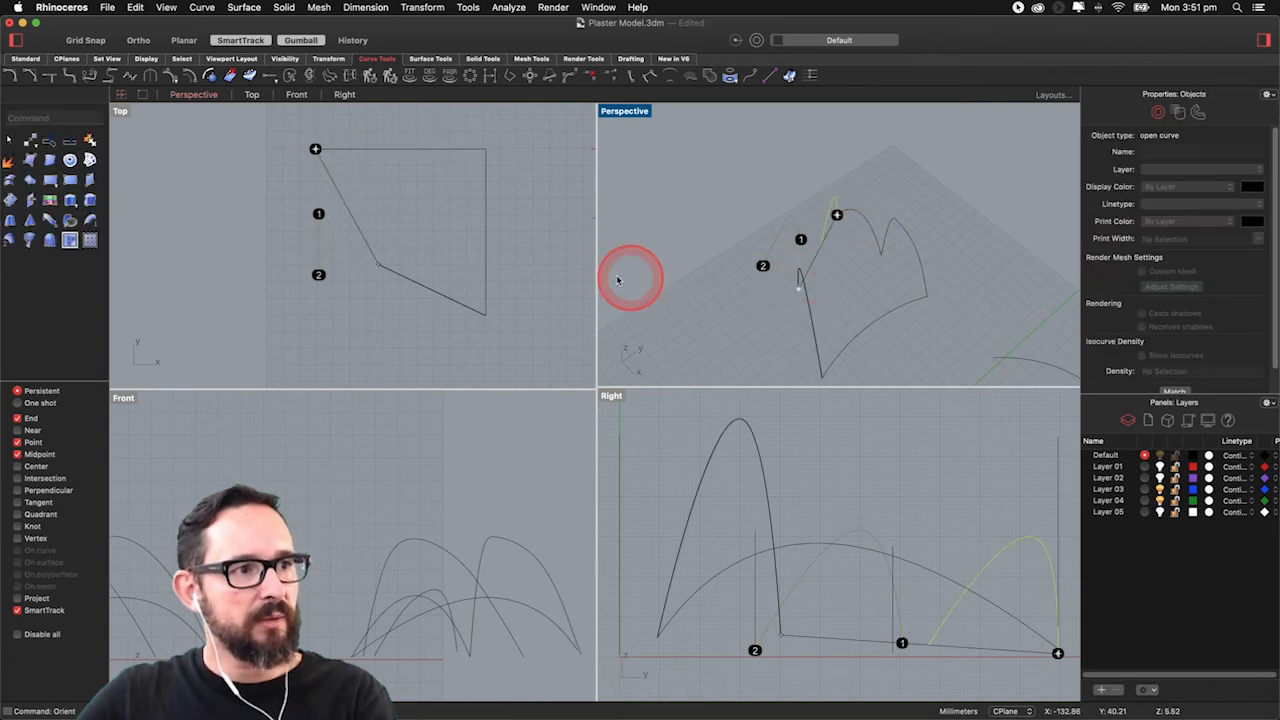
click(621, 279)
Step: Turn off the gumball and show edit points on the small arch that starts at the kinked curve
scroll(783, 232, up, 4)
right_drag(802, 251, 802, 311)
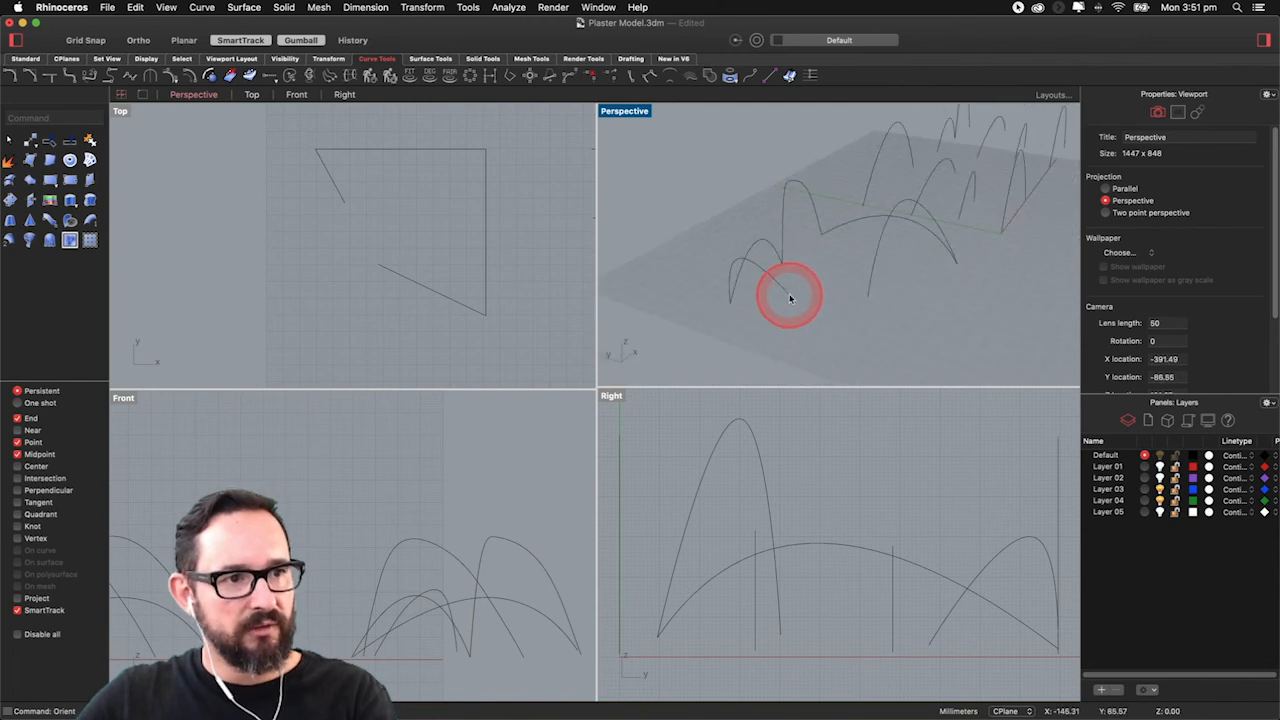
click(789, 298)
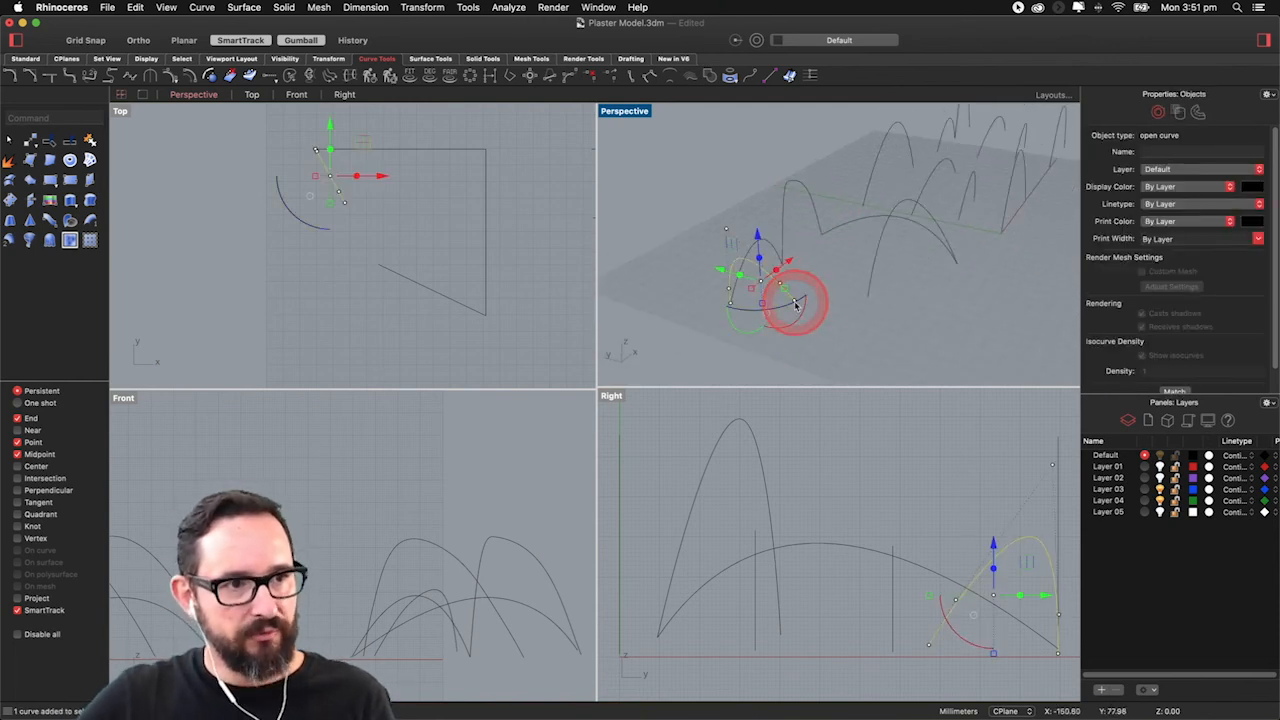
key(Delete)
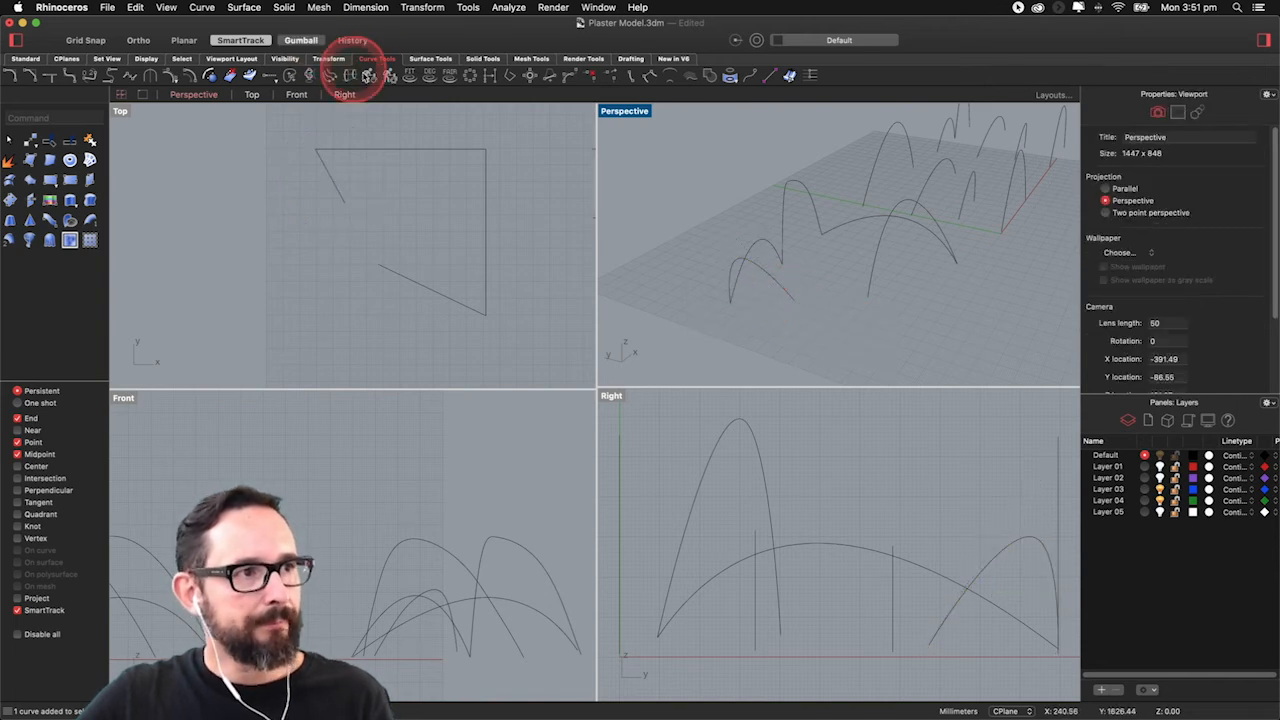
click(792, 300)
key(F10)
text(edot)
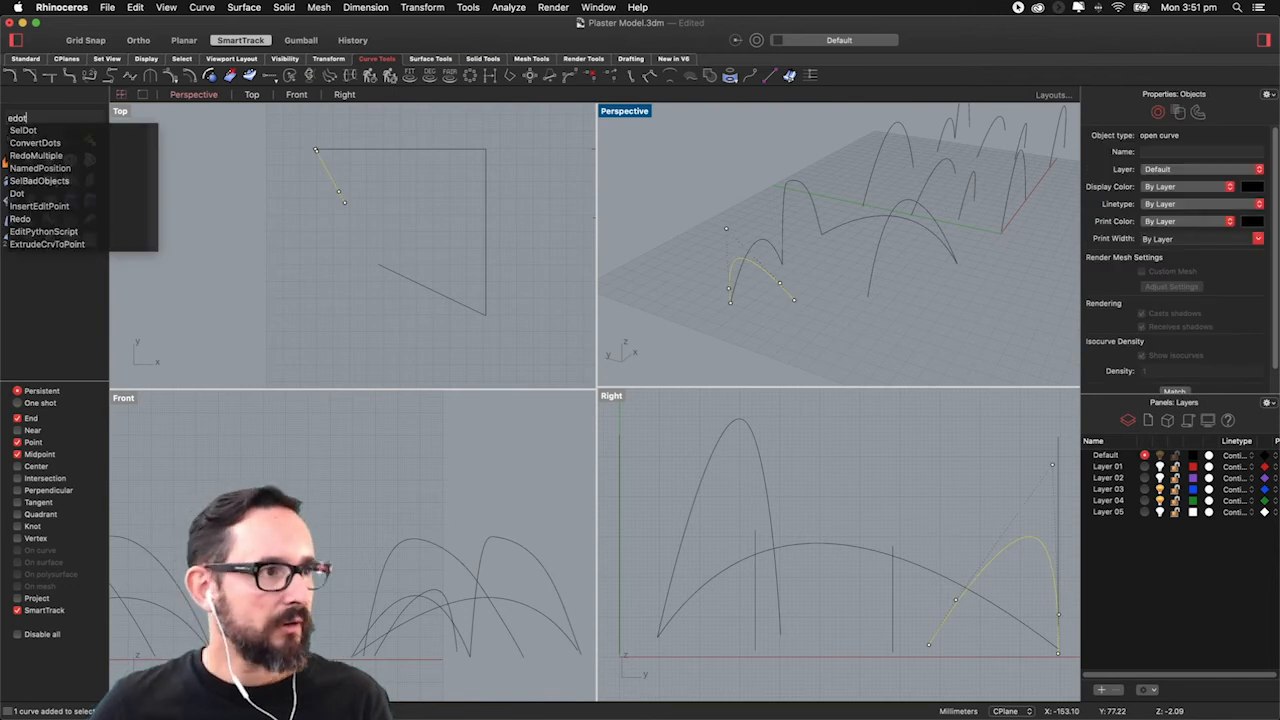
key(BackSpace)
key(BackSpace)
text(i)
key(Return)
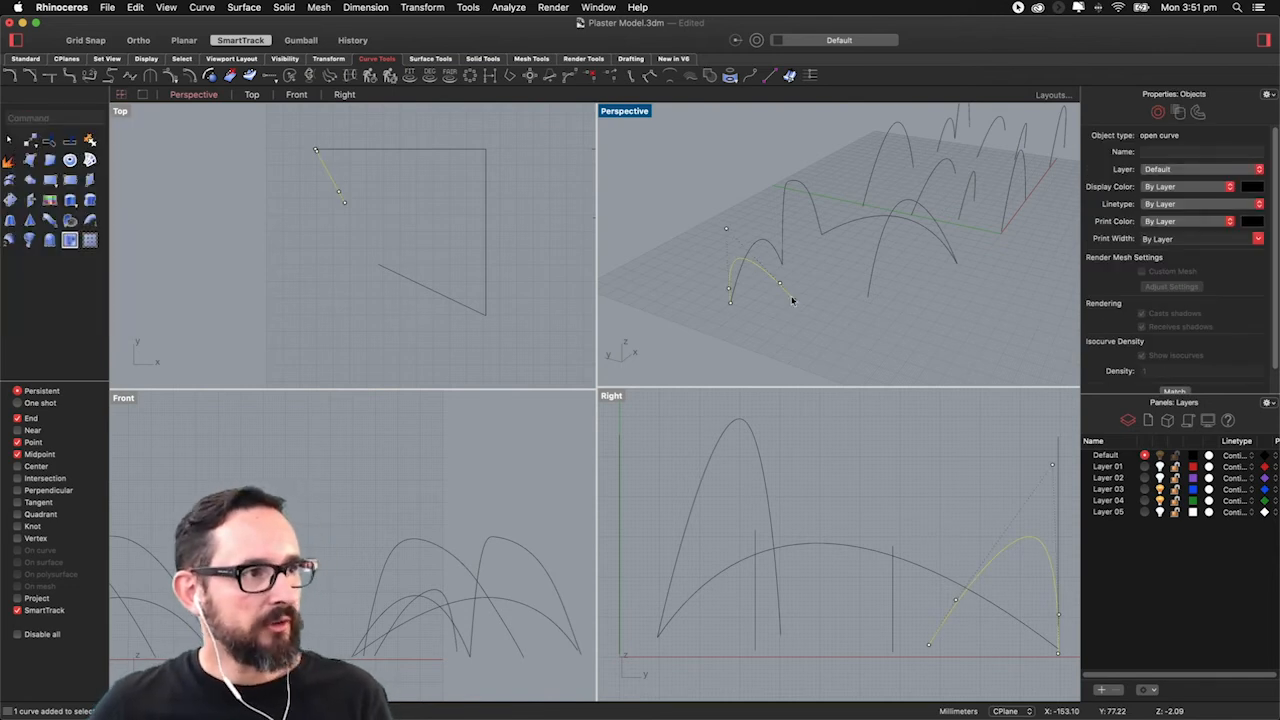
Step: Snap the small arch's open-end edit point onto the angled arch's free end and shift the adjacent edit point outward from the loop
click(794, 302)
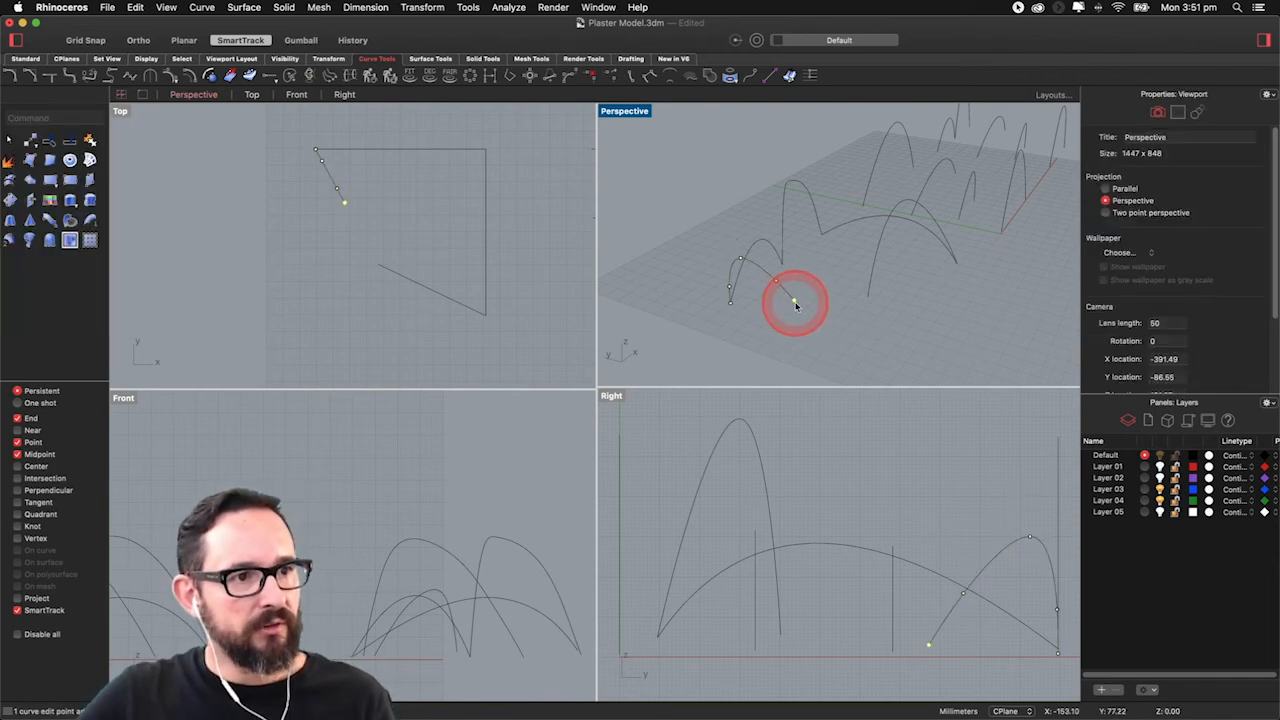
drag(797, 304, 867, 296)
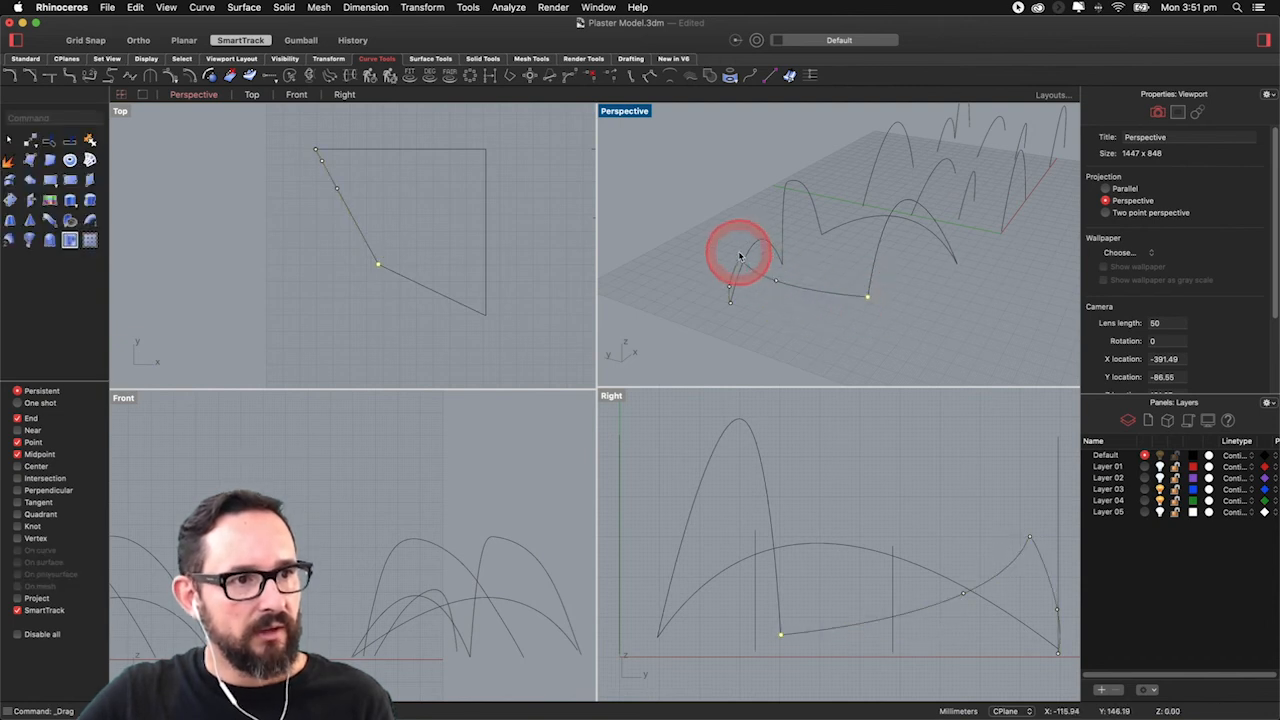
drag(774, 277, 783, 286)
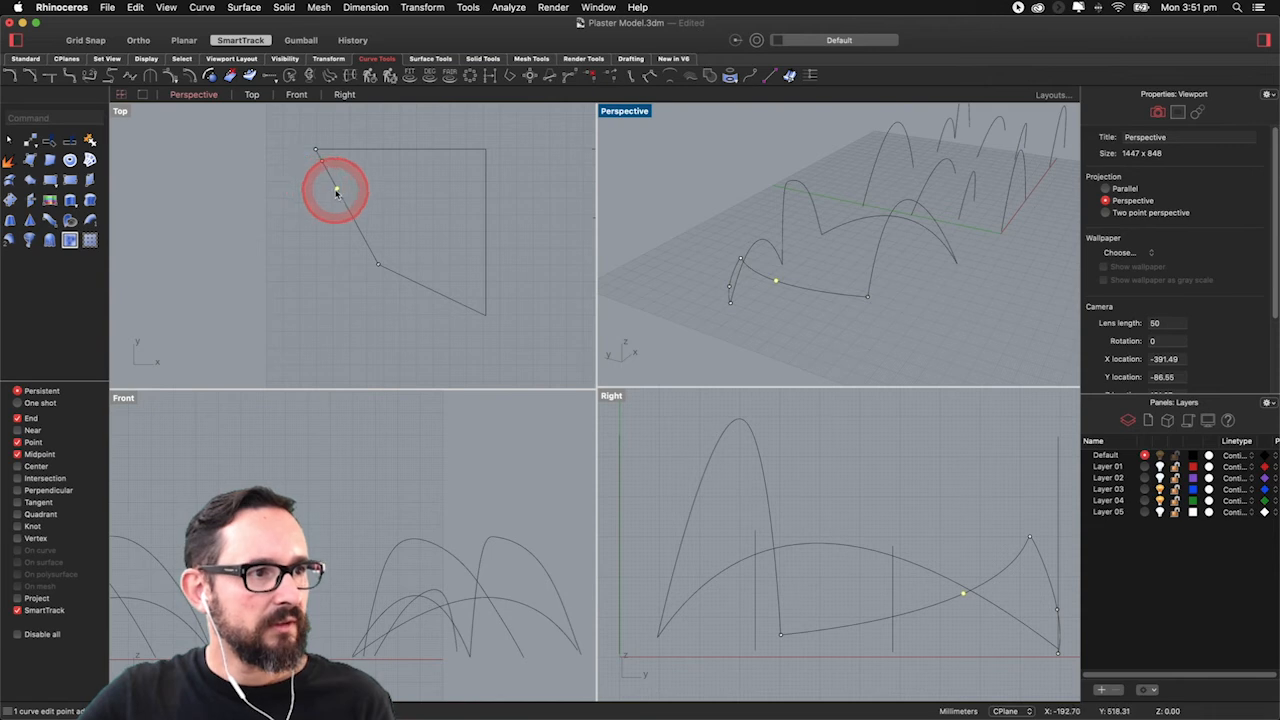
drag(788, 281, 801, 282)
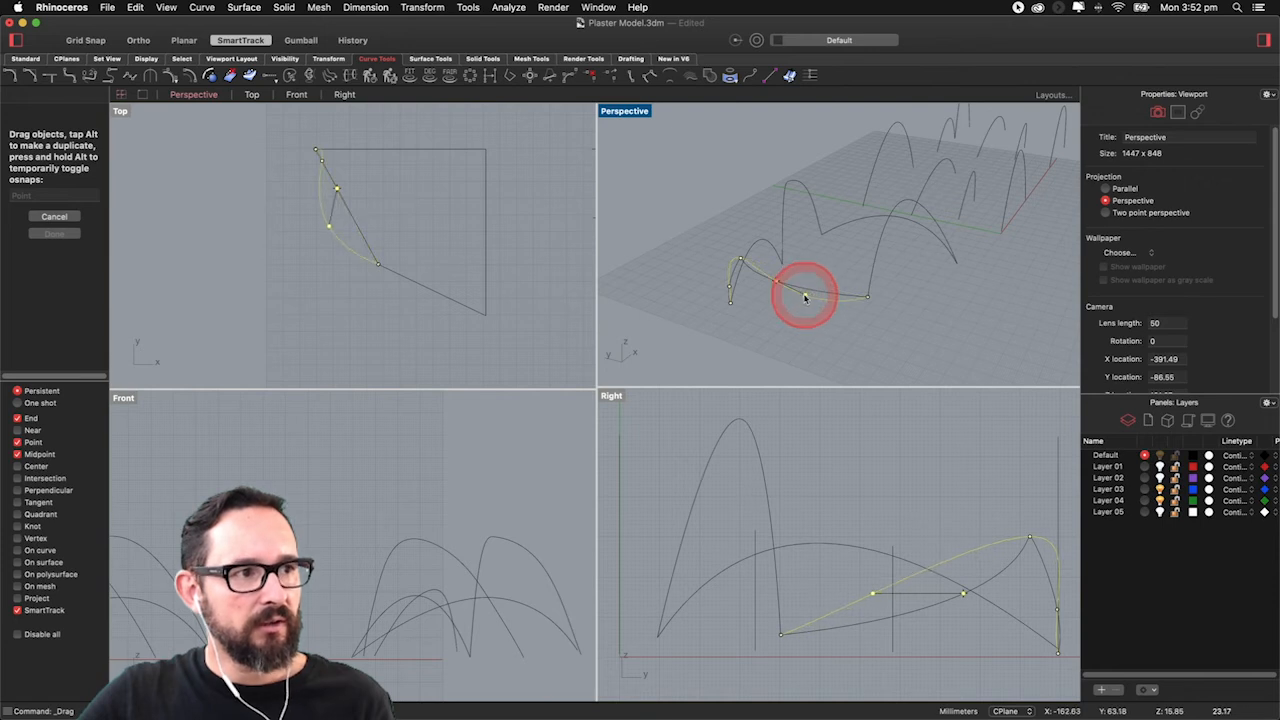
drag(805, 297, 805, 296)
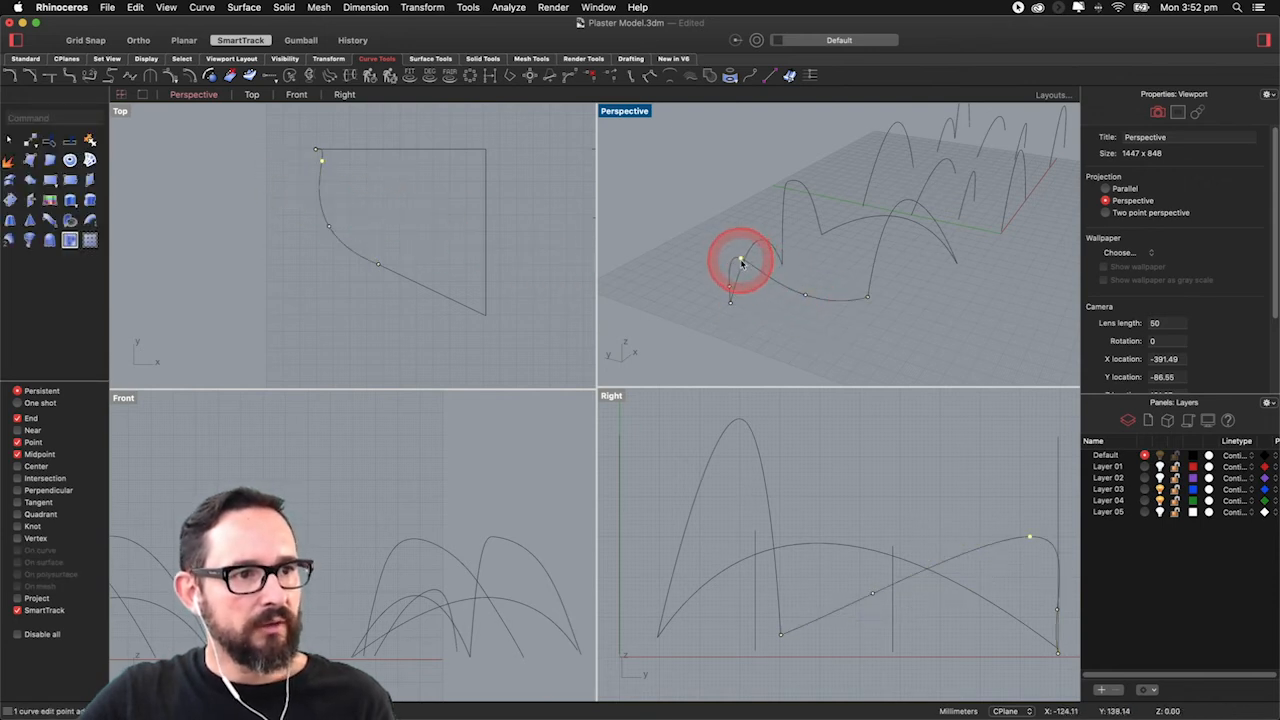
Step: With the gumball on, move the small arch's crest edit point along Y toward the angled arch and raise the edit point beside it
click(300, 40)
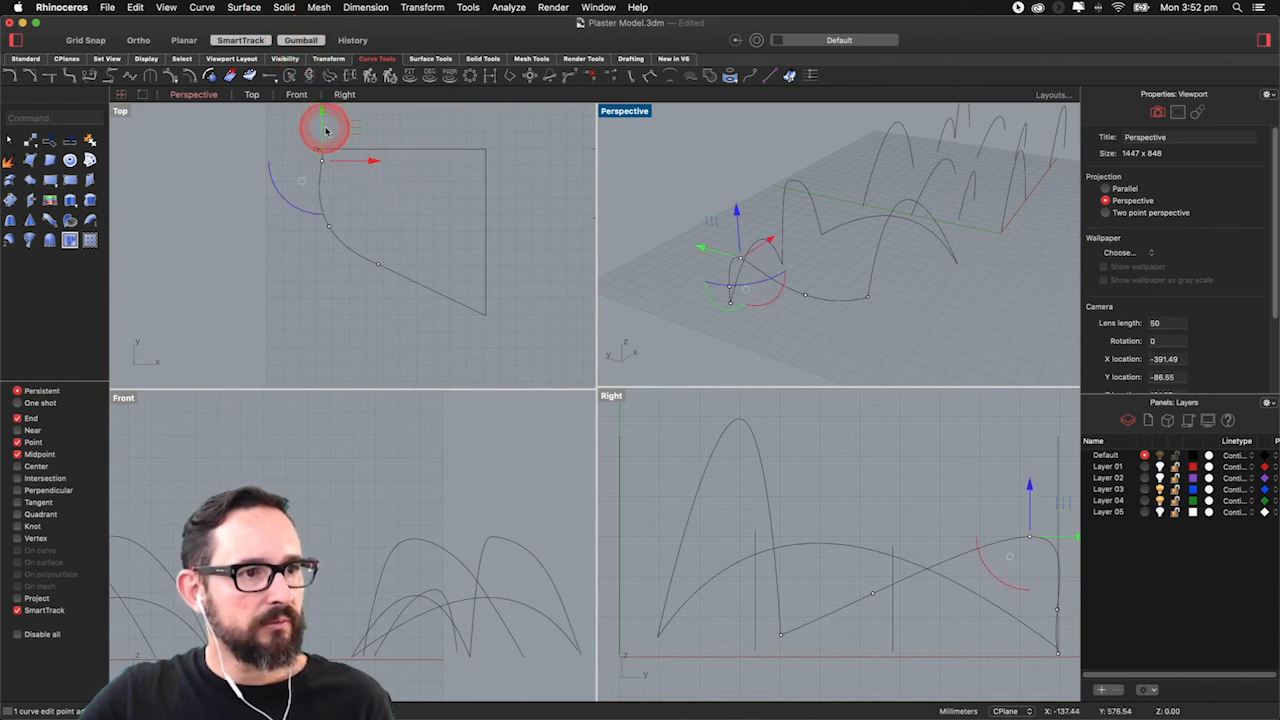
drag(326, 137, 324, 143)
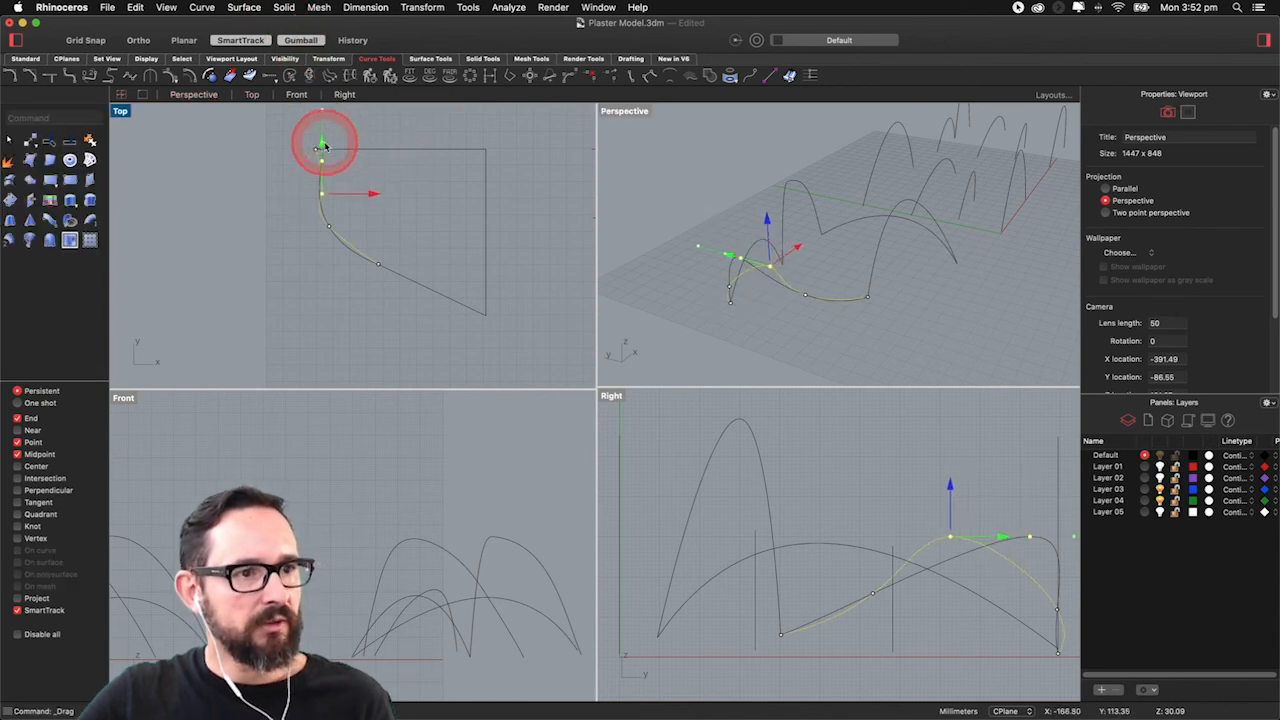
click(808, 299)
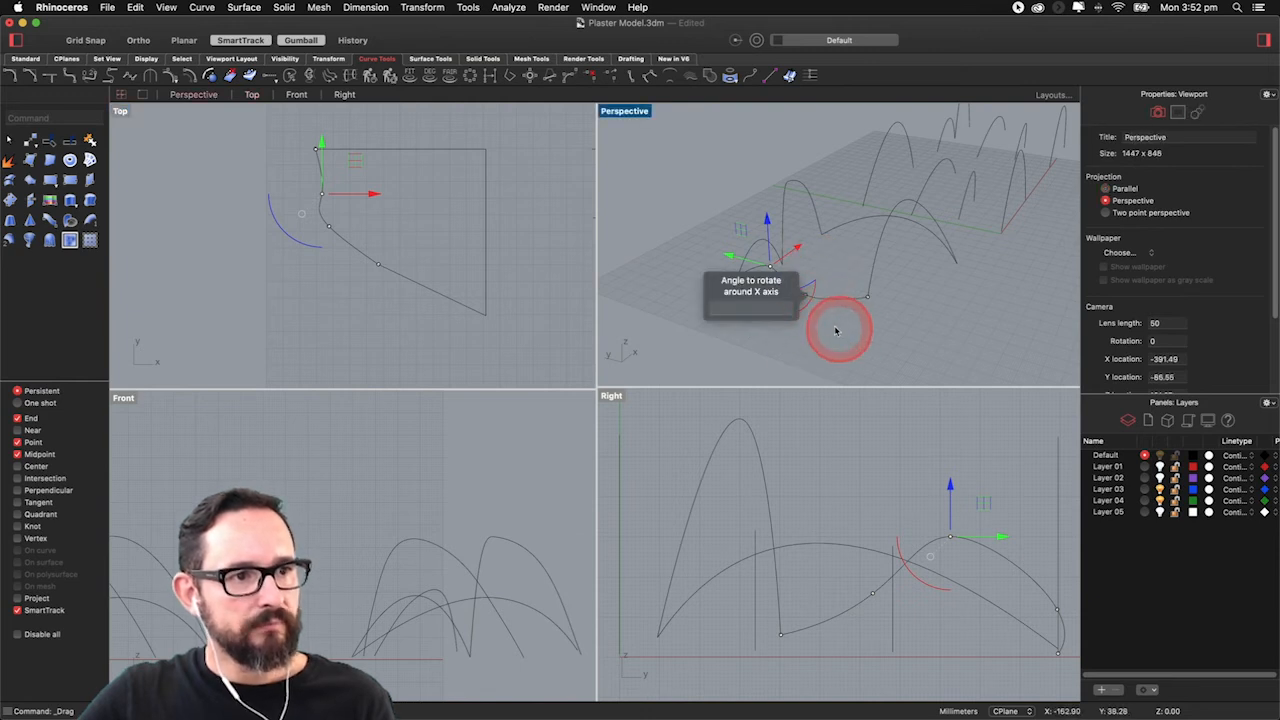
click(811, 324)
click(806, 297)
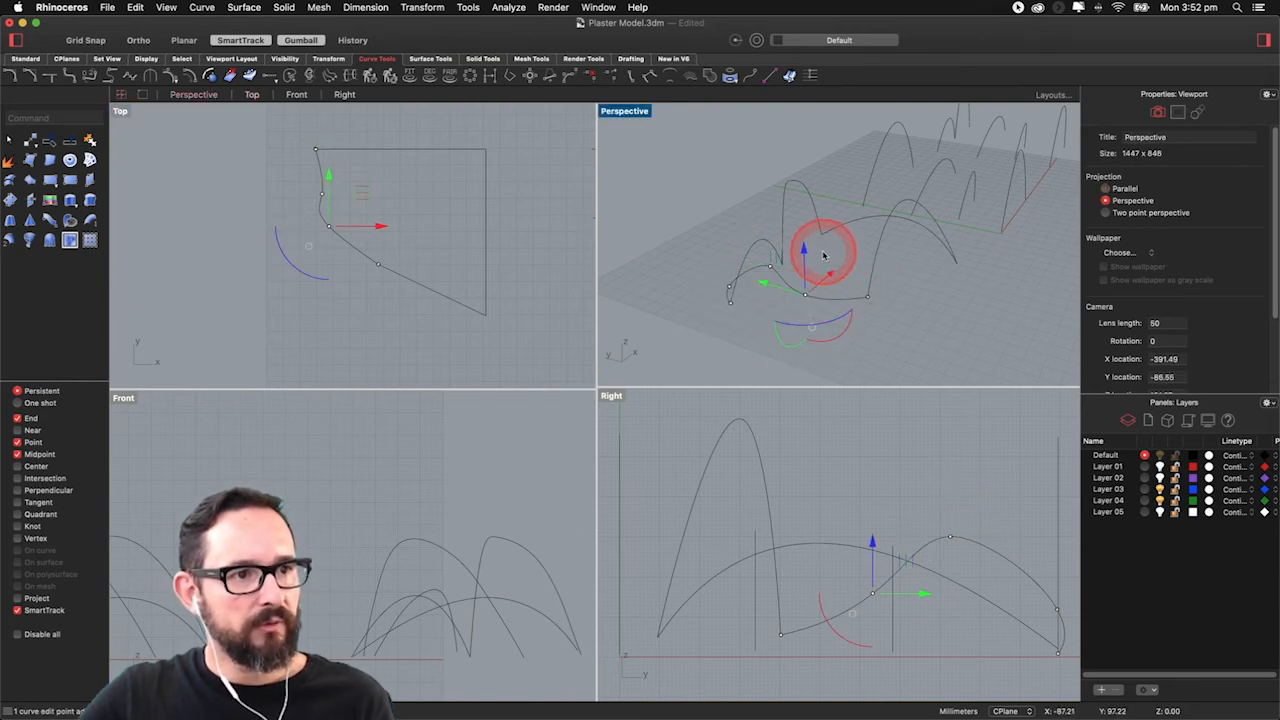
drag(804, 255, 803, 223)
Step: Move the edit point nearest the kinked curve inward along Y to straighten that end of the small arch, then leave point editing
right_drag(735, 333, 772, 316)
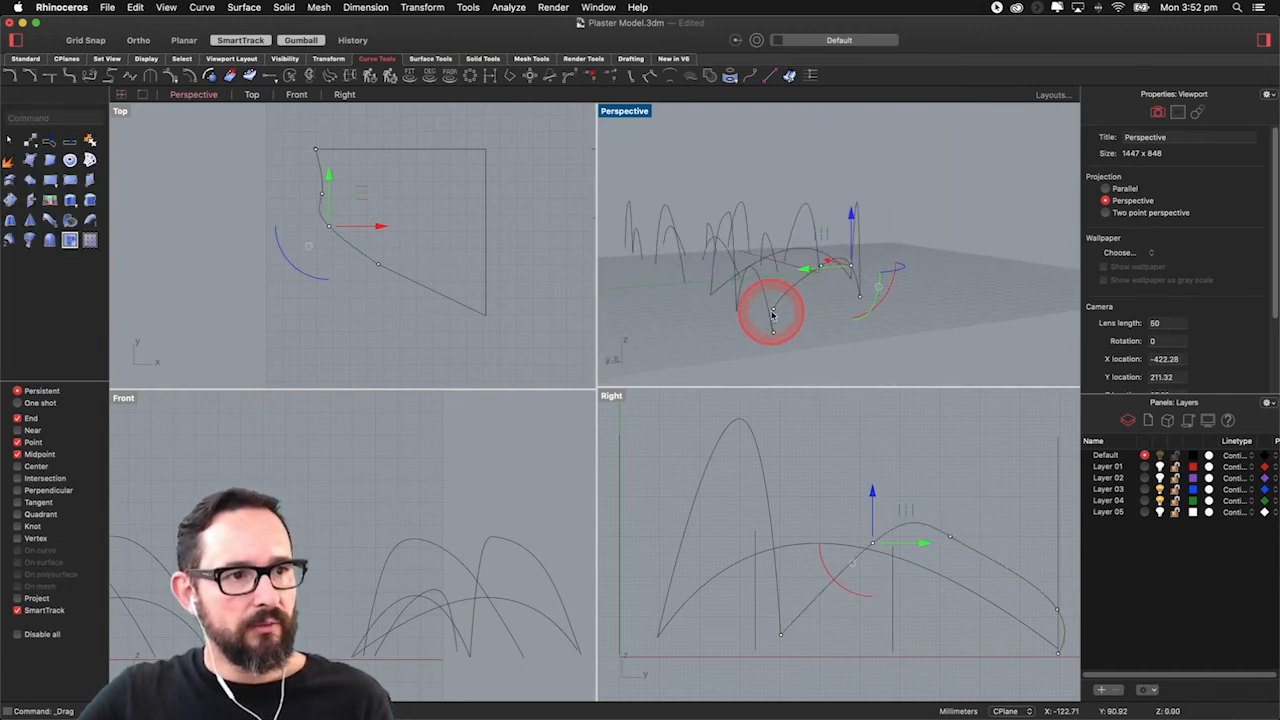
click(776, 312)
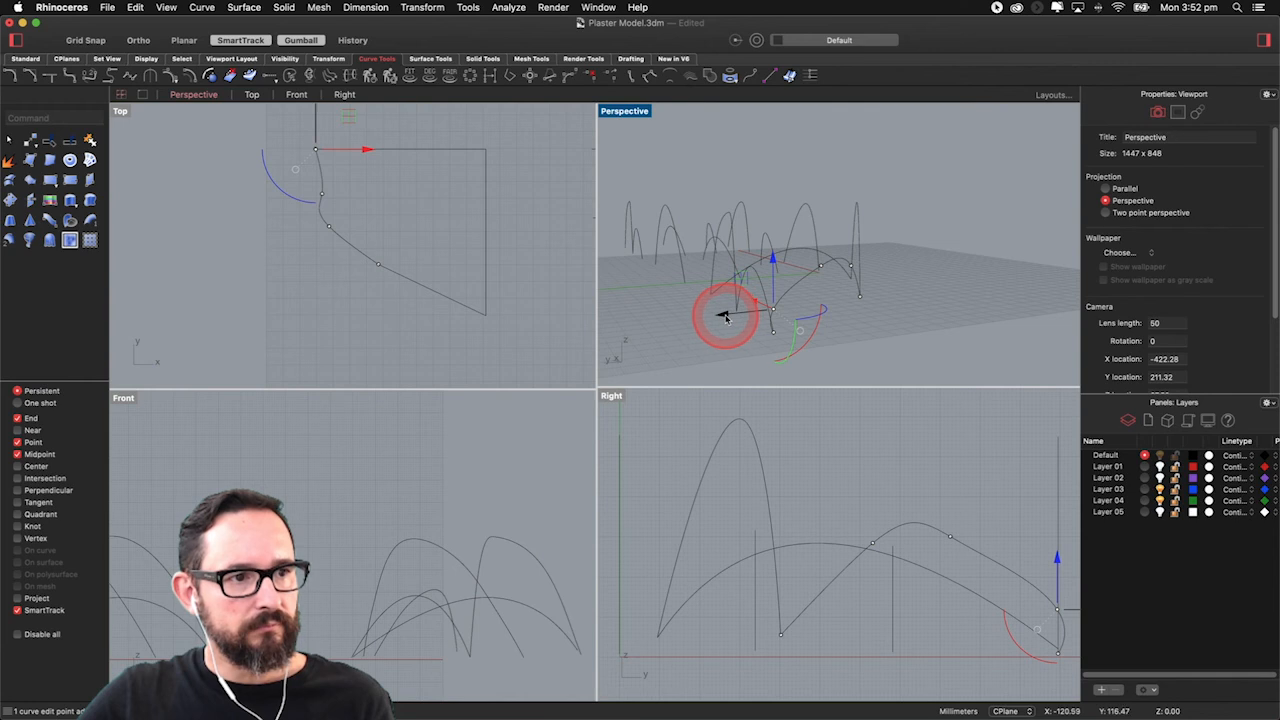
drag(740, 318, 742, 315)
click(866, 325)
right_drag(866, 325, 702, 322)
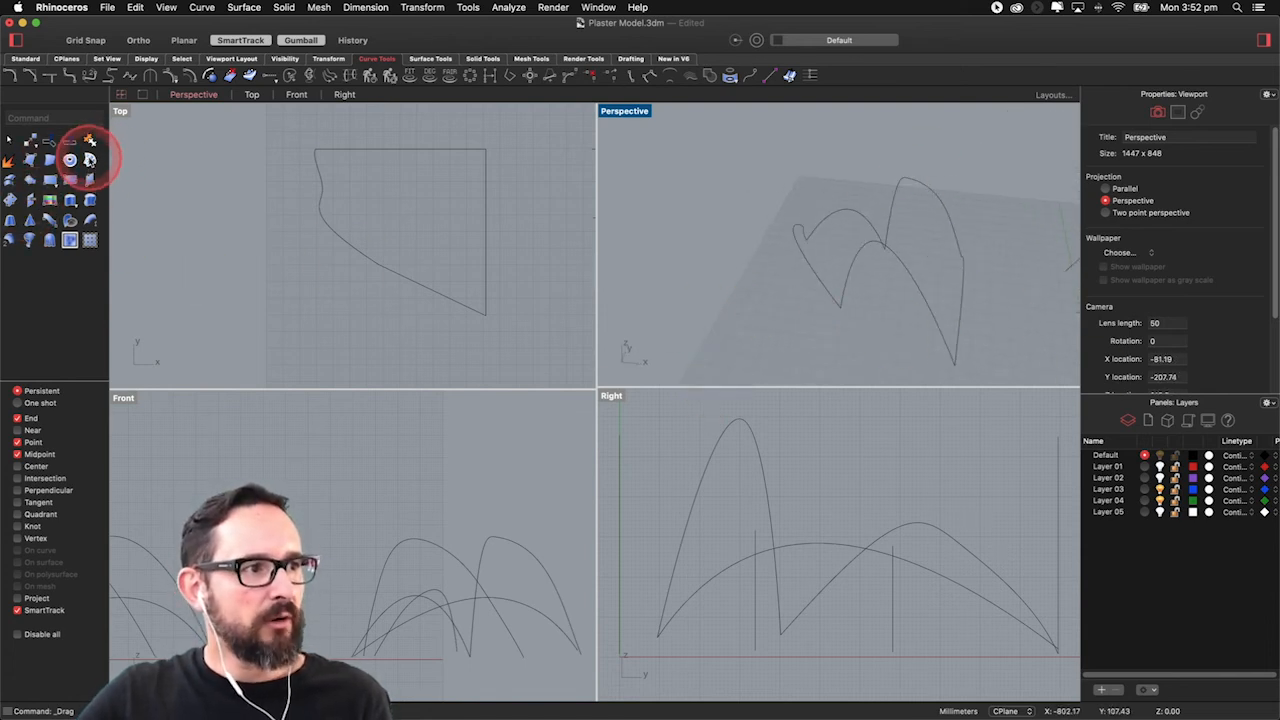
Step: Create a network surface from the four curves of the closed loop, using Position edge matching
click(89, 160)
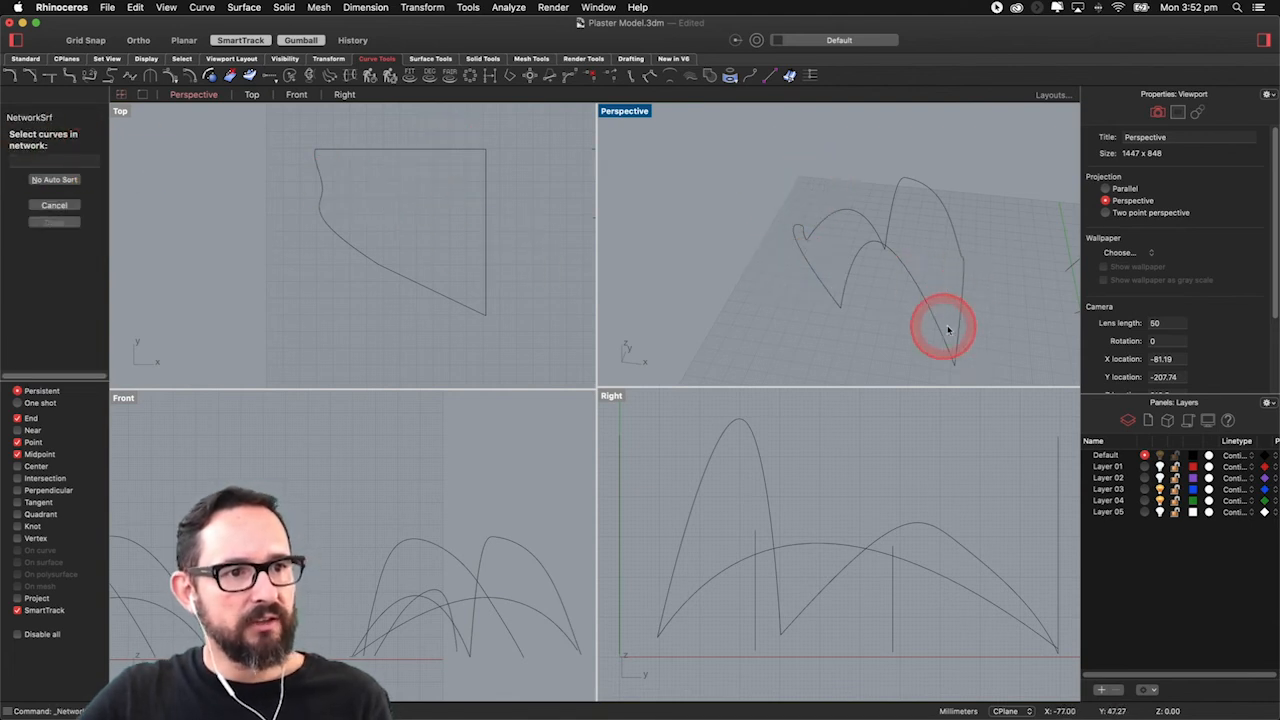
click(959, 296)
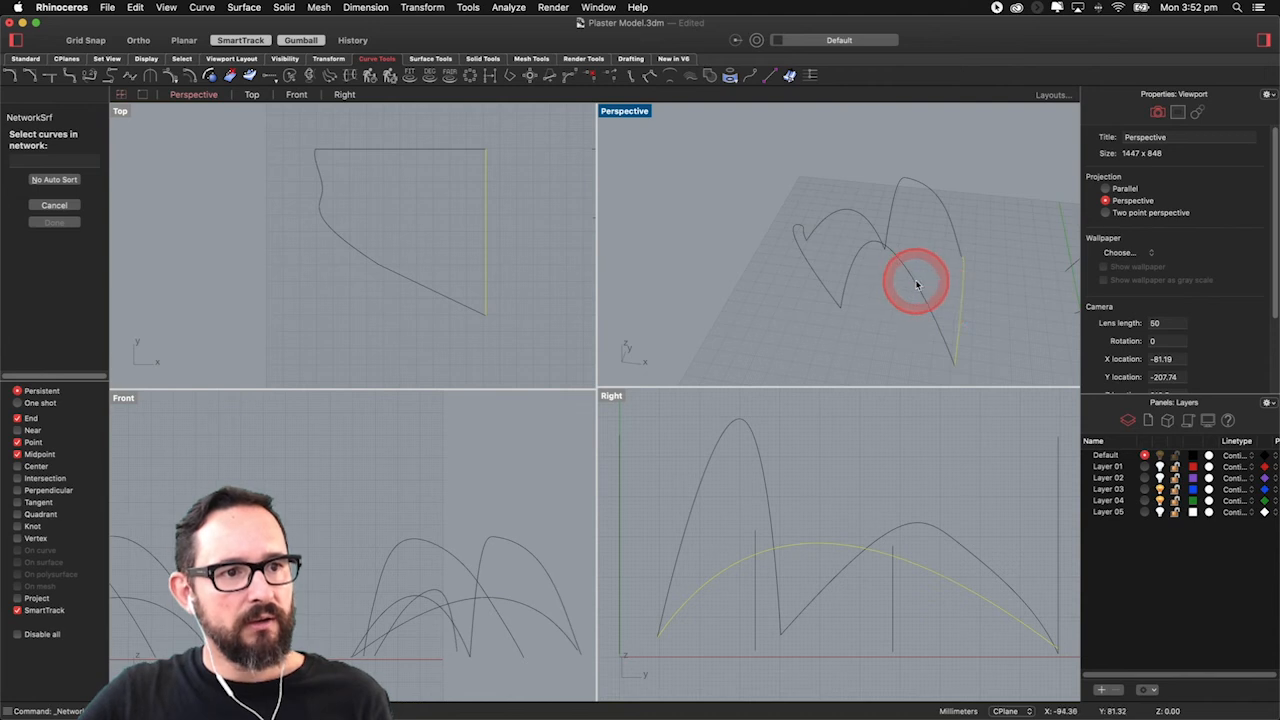
click(917, 284)
click(808, 260)
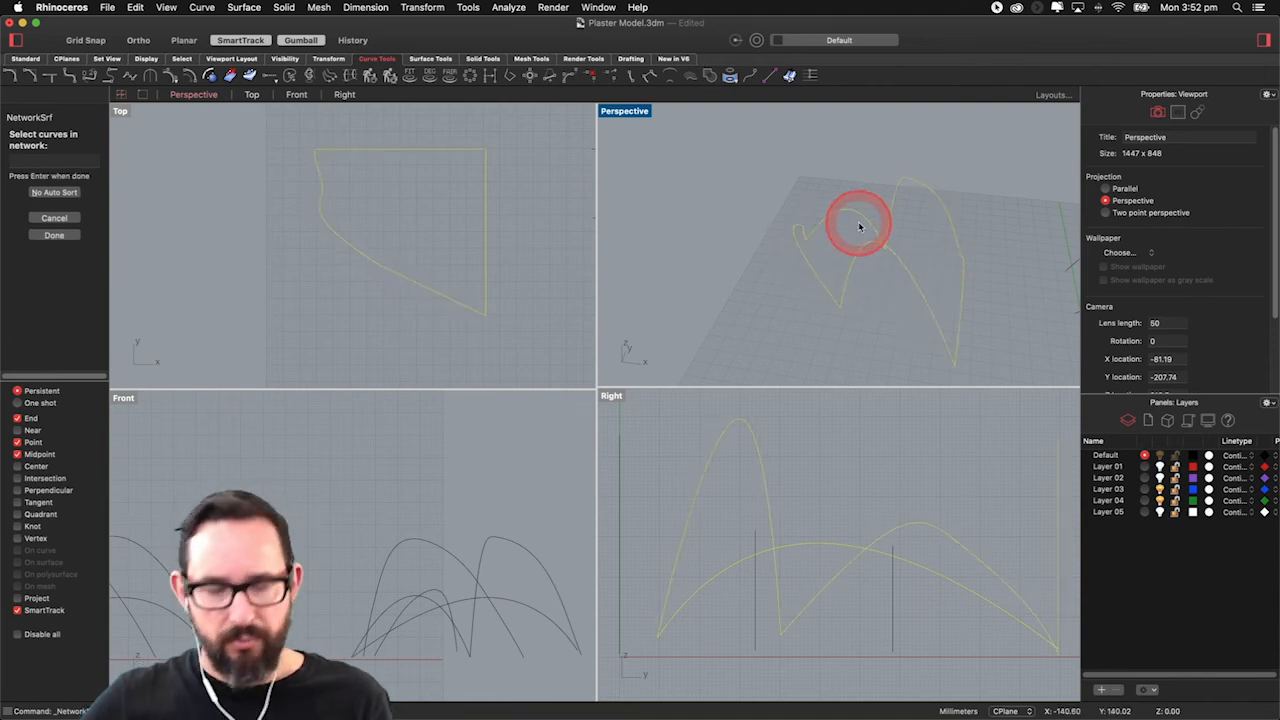
key(Return)
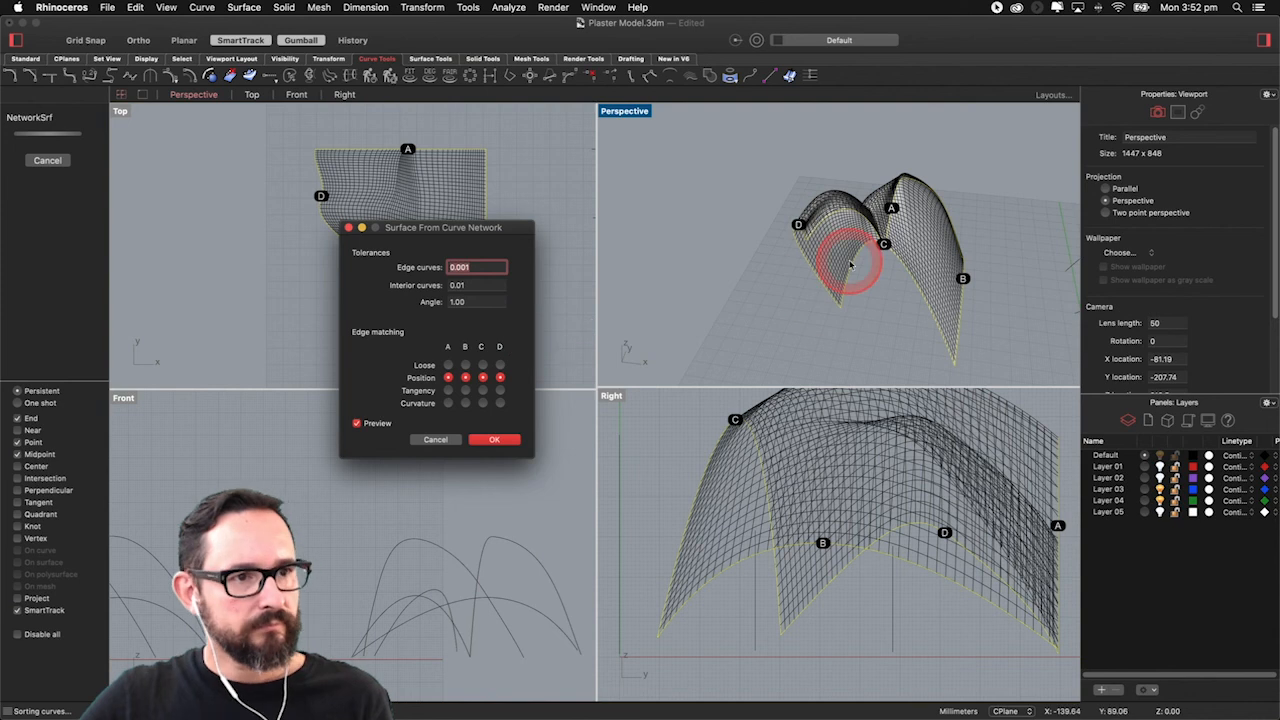
right_drag(882, 290, 1006, 263)
click(398, 390)
click(489, 286)
click(448, 377)
click(478, 440)
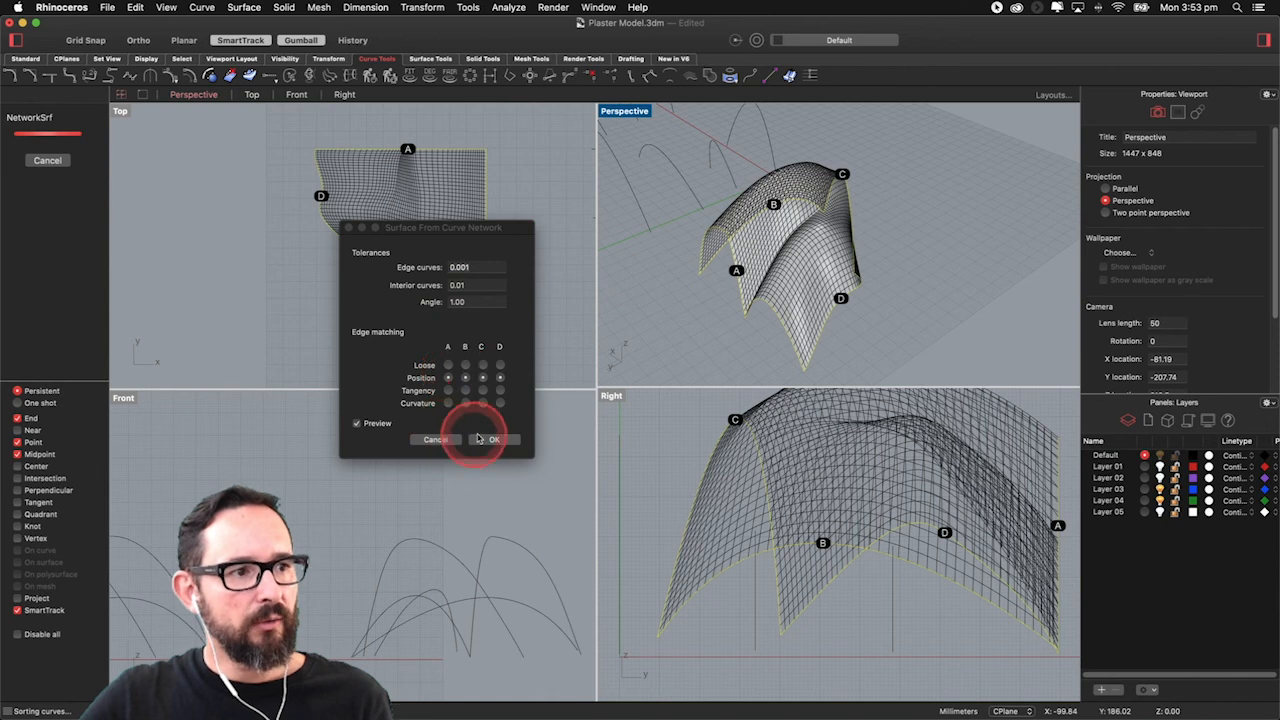
Step: Inspect the new network surface and assign it to Layer 01
click(934, 237)
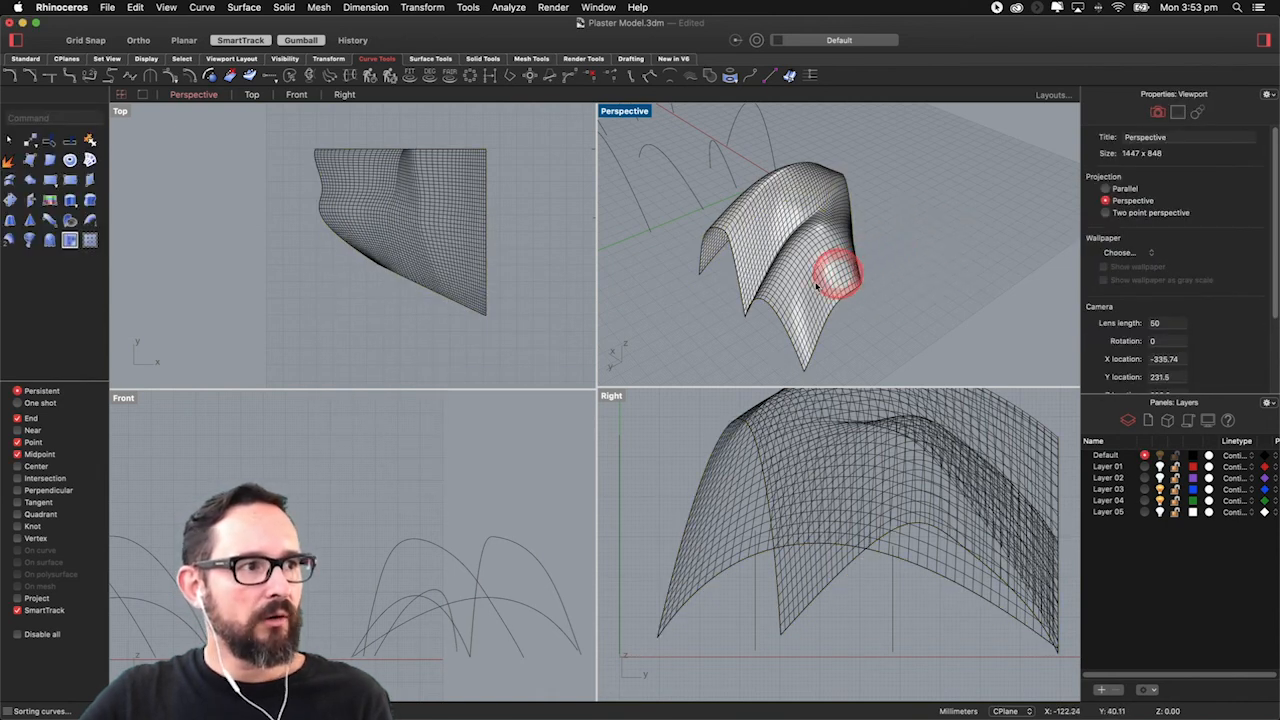
right_drag(830, 280, 746, 190)
right_drag(756, 157, 843, 226)
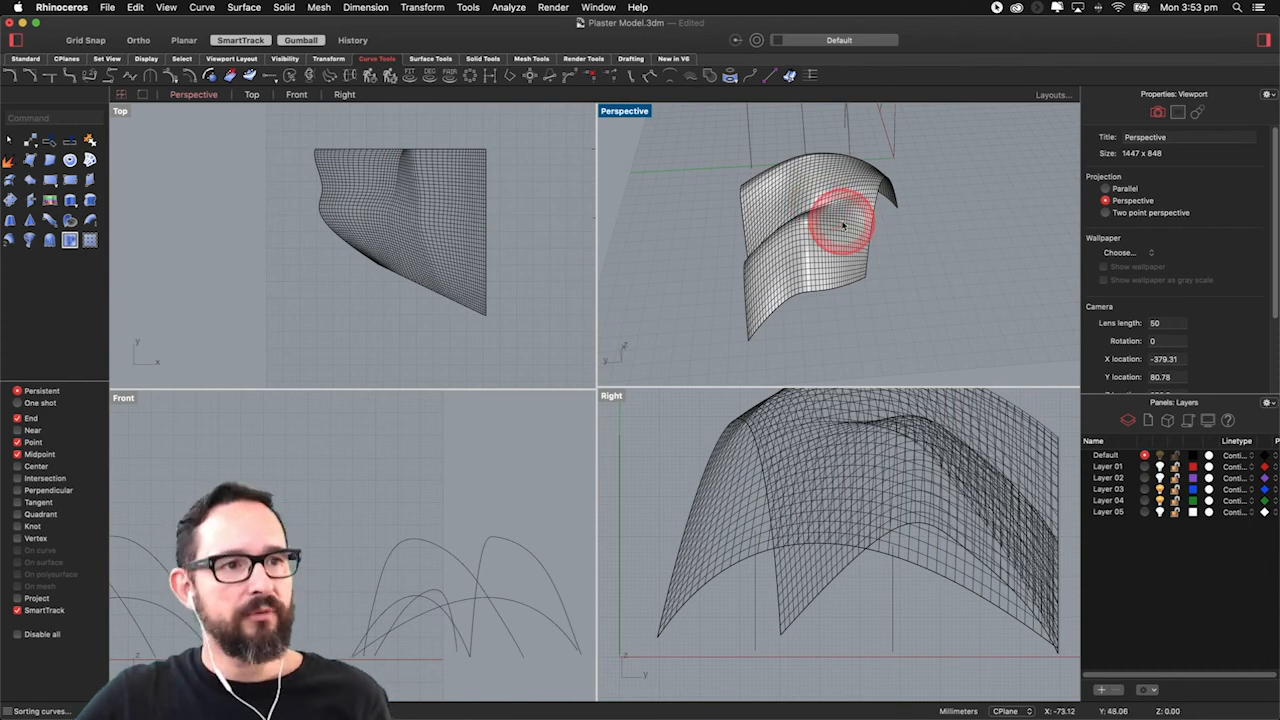
click(853, 209)
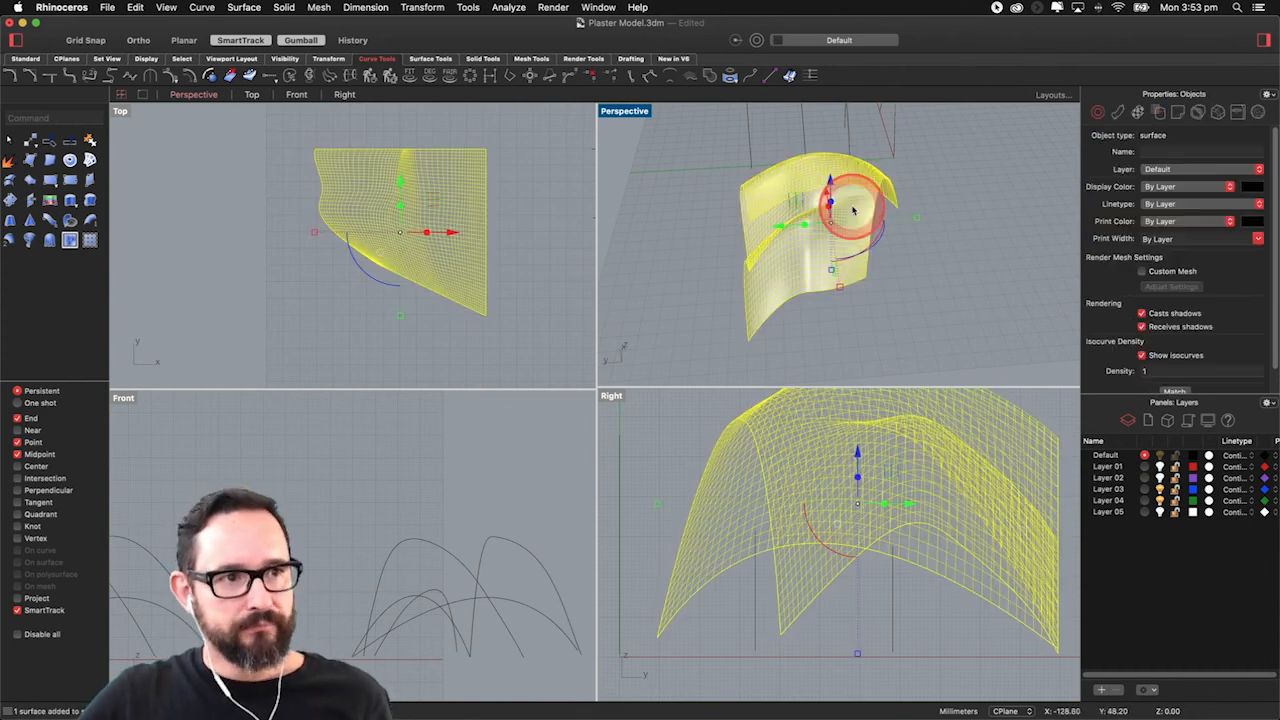
click(1237, 172)
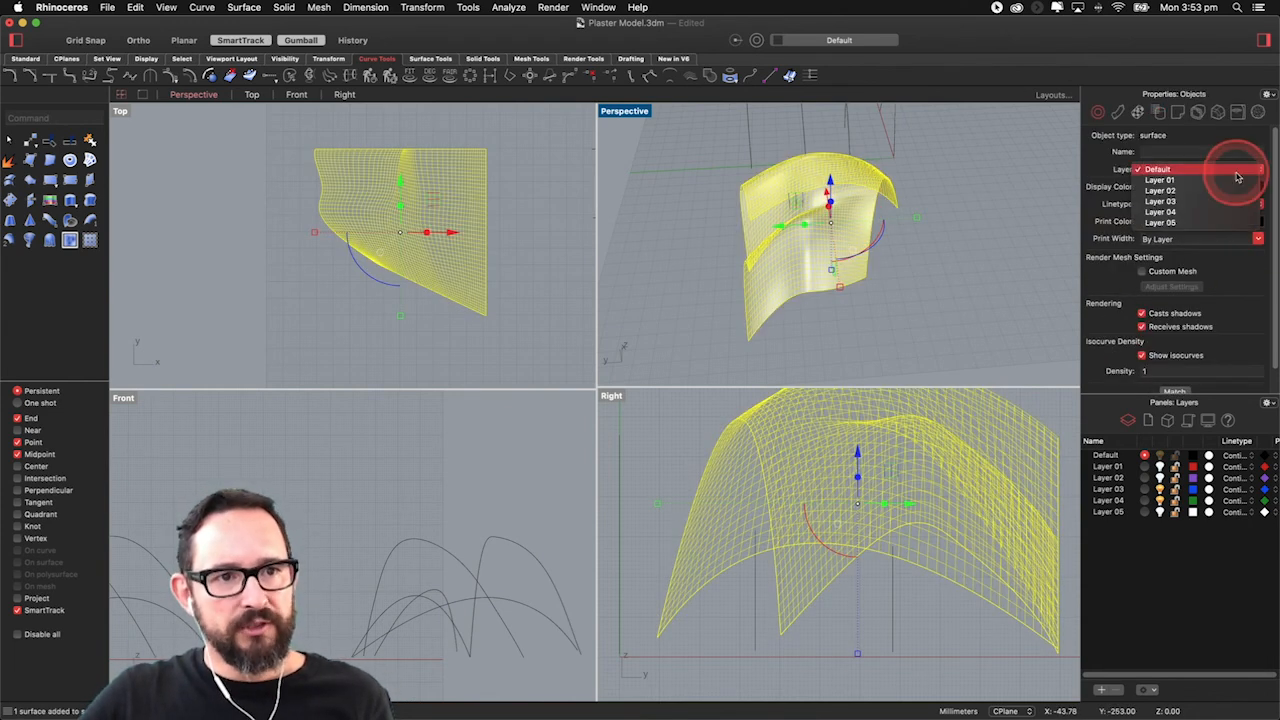
click(1219, 185)
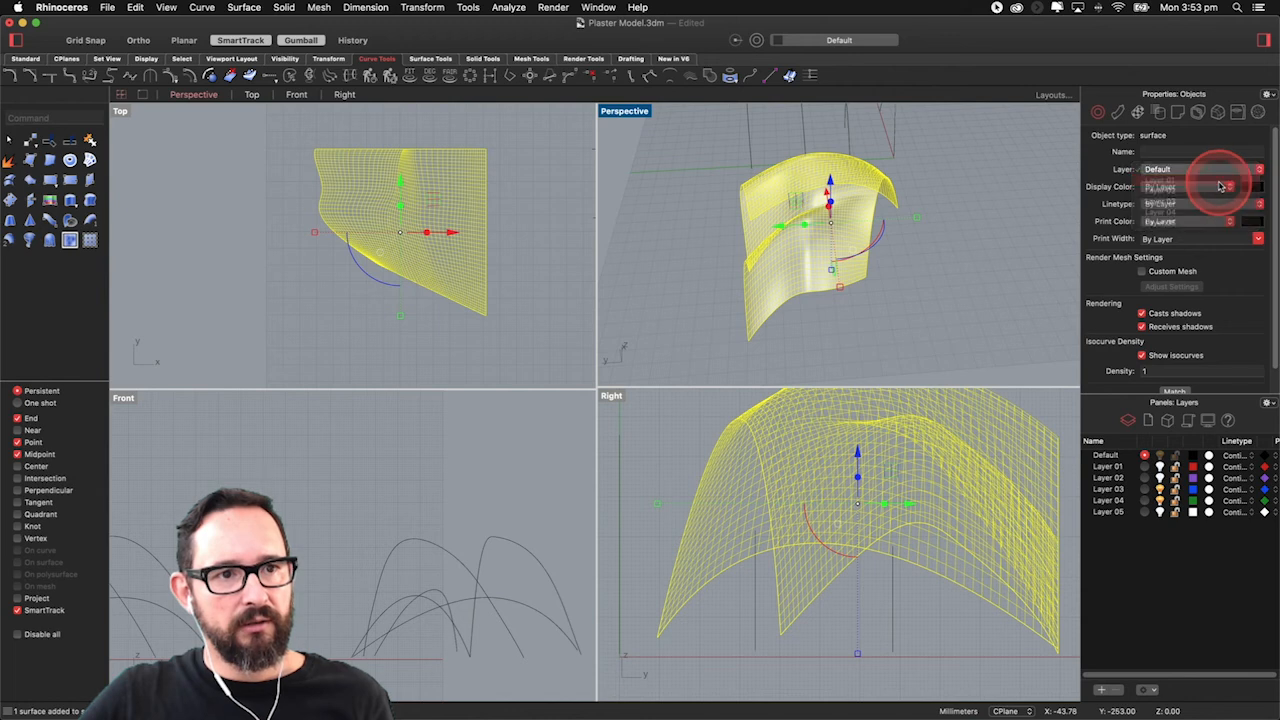
Step: Copy the four loop curves about 175 mm in the negative X direction with Ortho on
click(943, 243)
right_drag(982, 261, 955, 197)
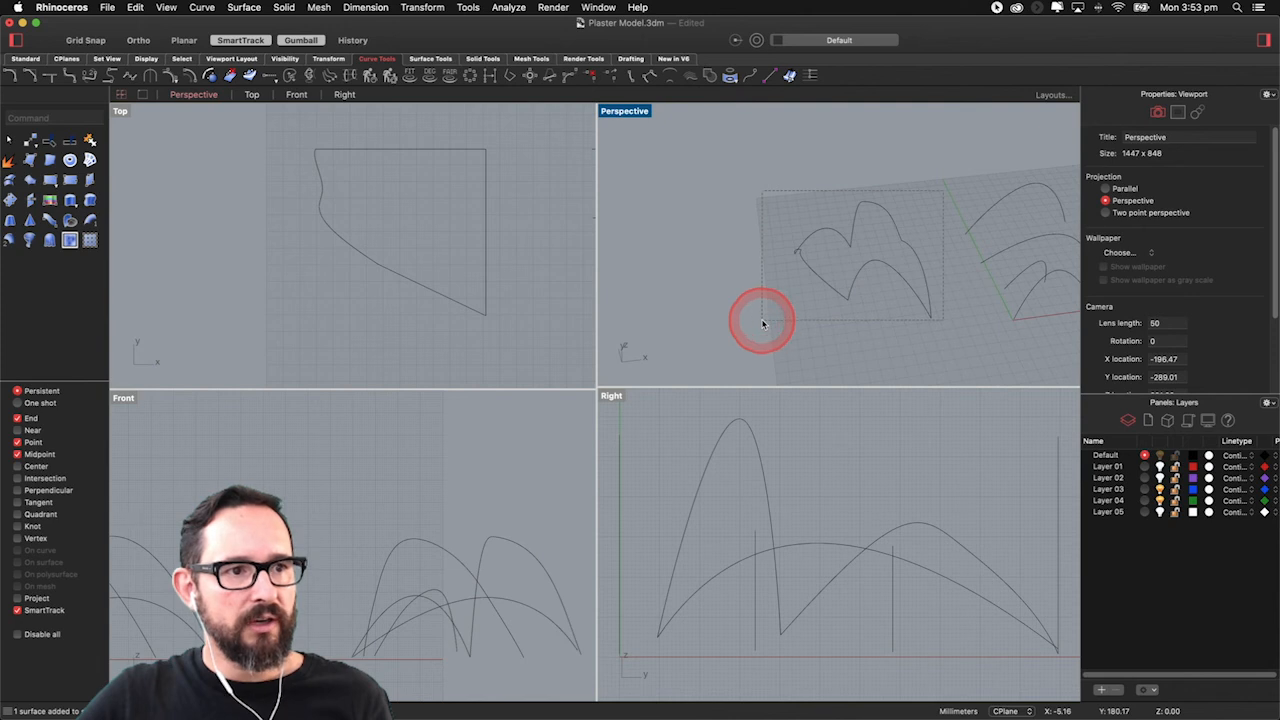
drag(762, 322, 764, 322)
text(Copy)
key(Return)
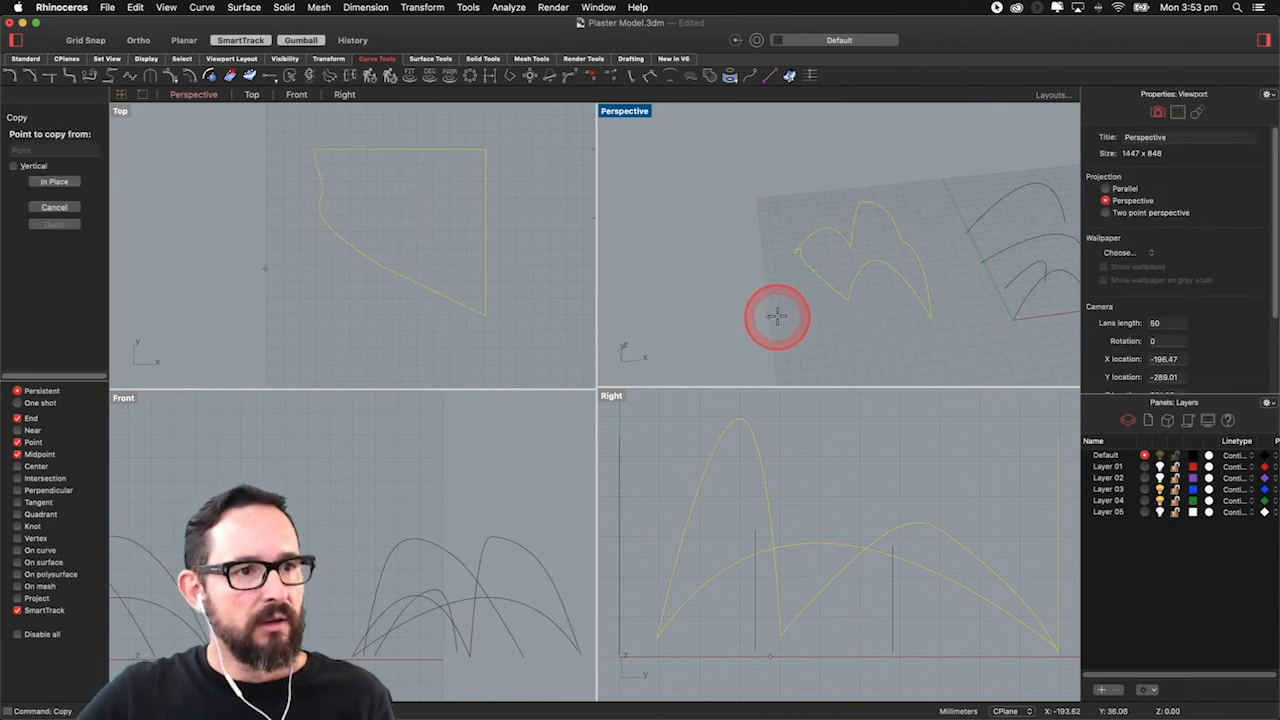
click(676, 299)
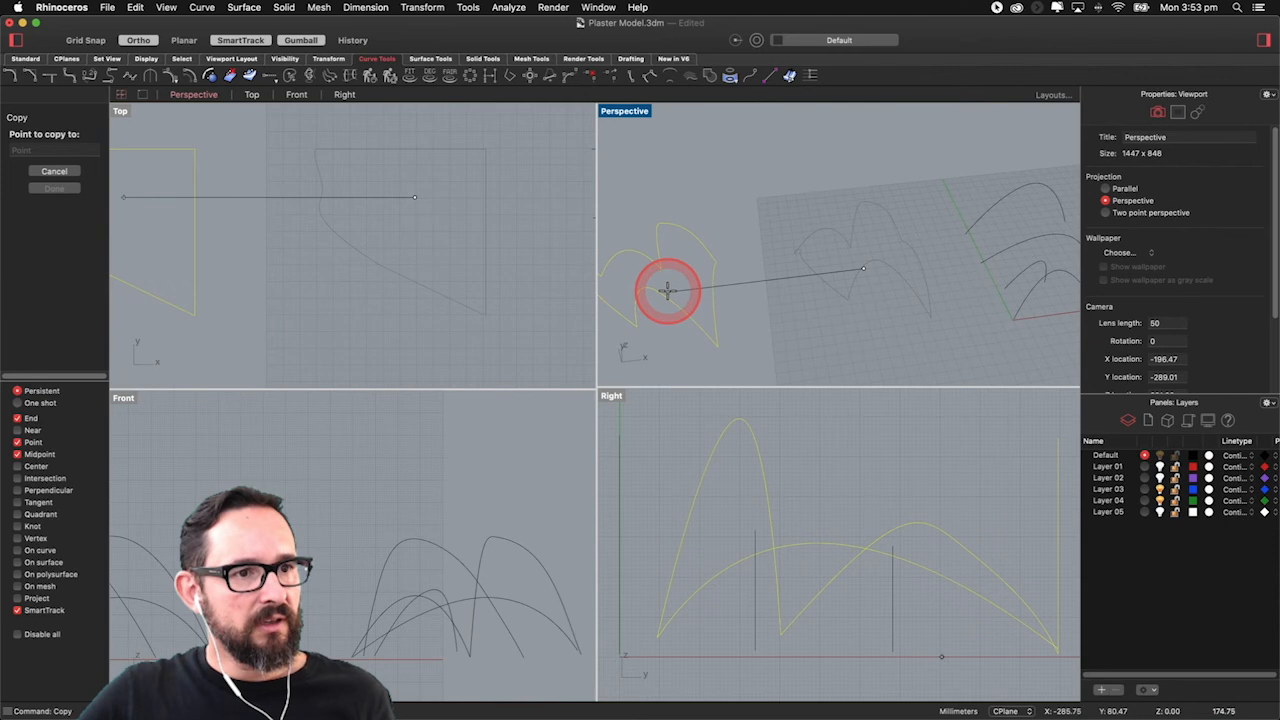
click(666, 296)
mouse_move(720, 296)
right_down()
mouse_move(777, 297)
mouse_move(711, 309)
right_up()
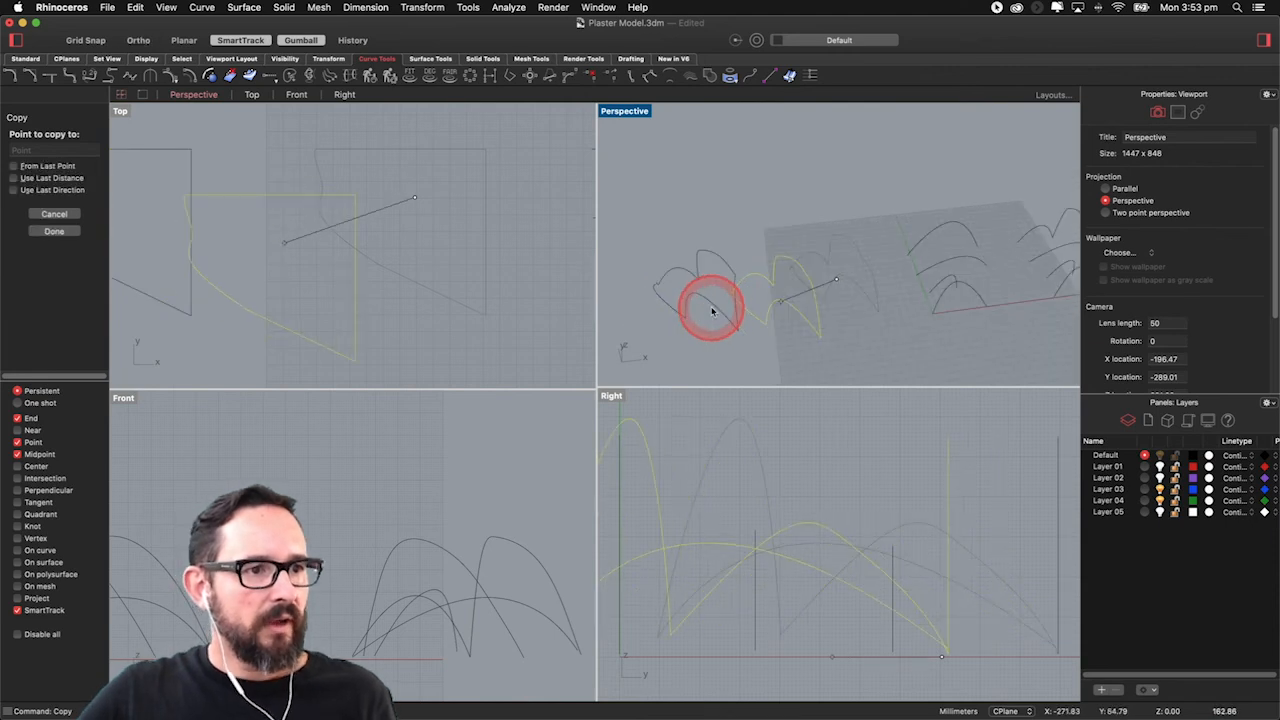
key(Return)
key(Escape)
scroll(688, 309, up, 2)
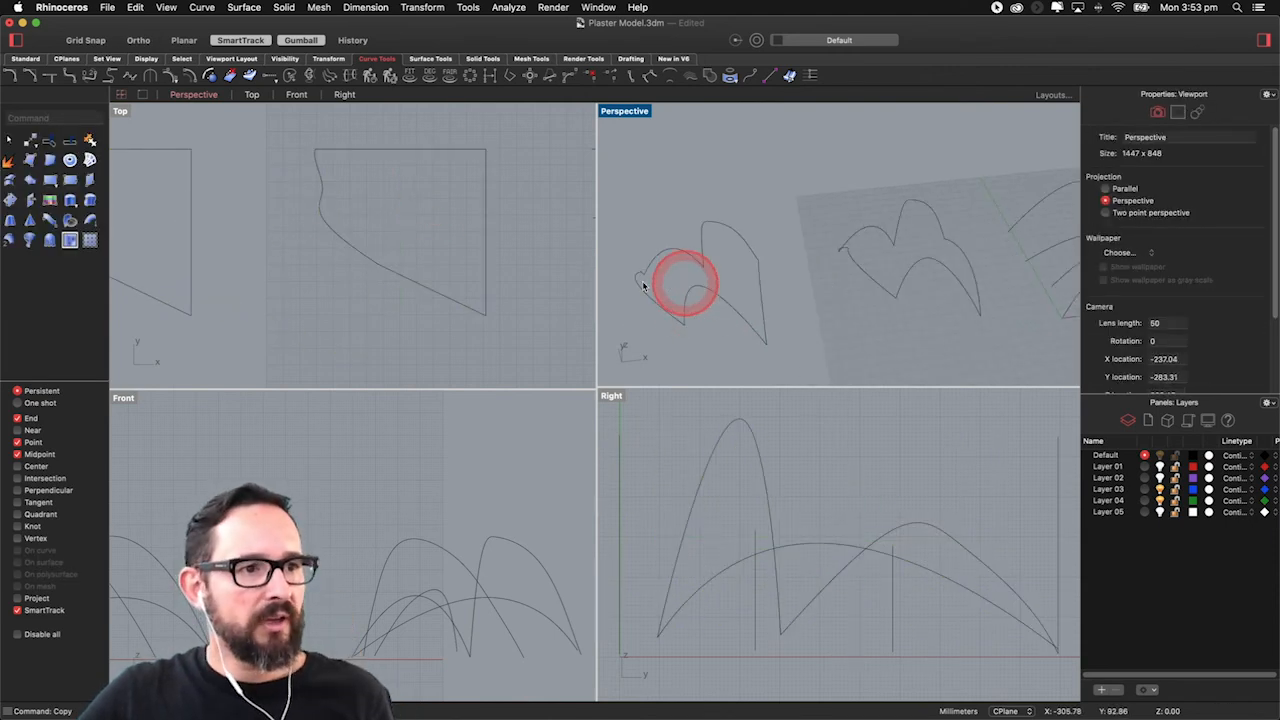
click(11, 240)
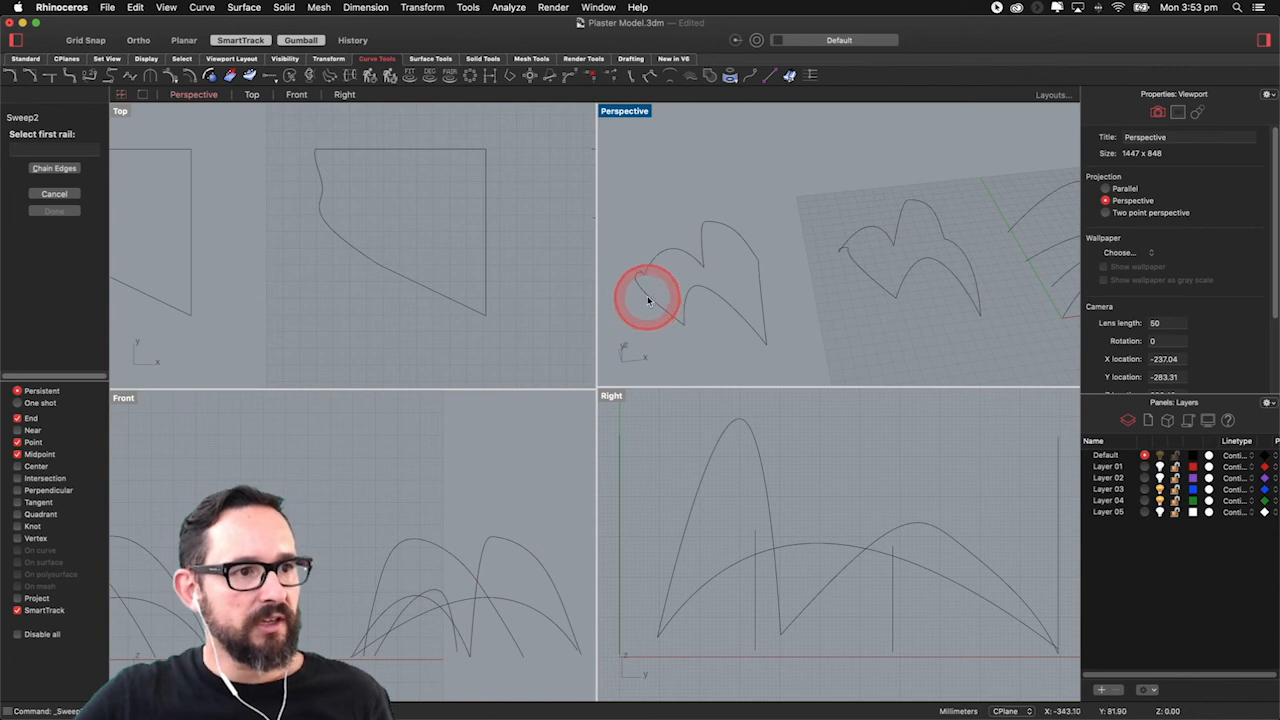
click(763, 289)
scroll(280, 251, down, 6)
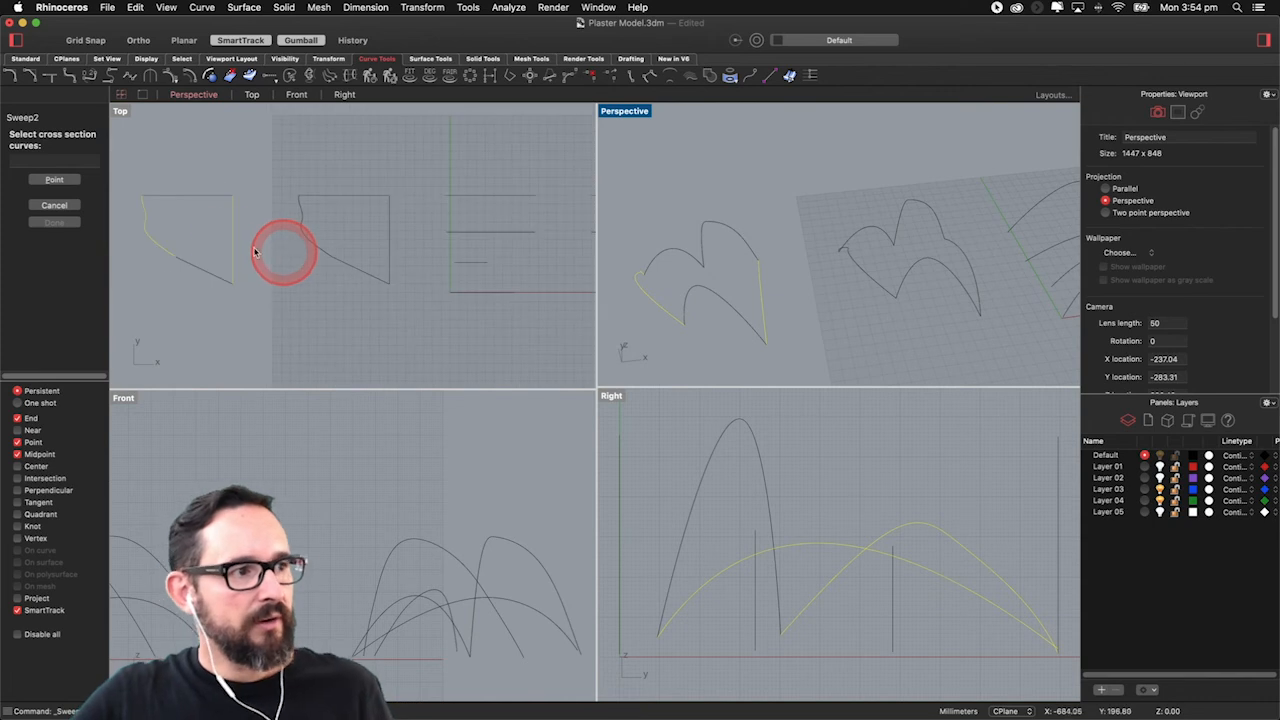
scroll(176, 240, up, 4)
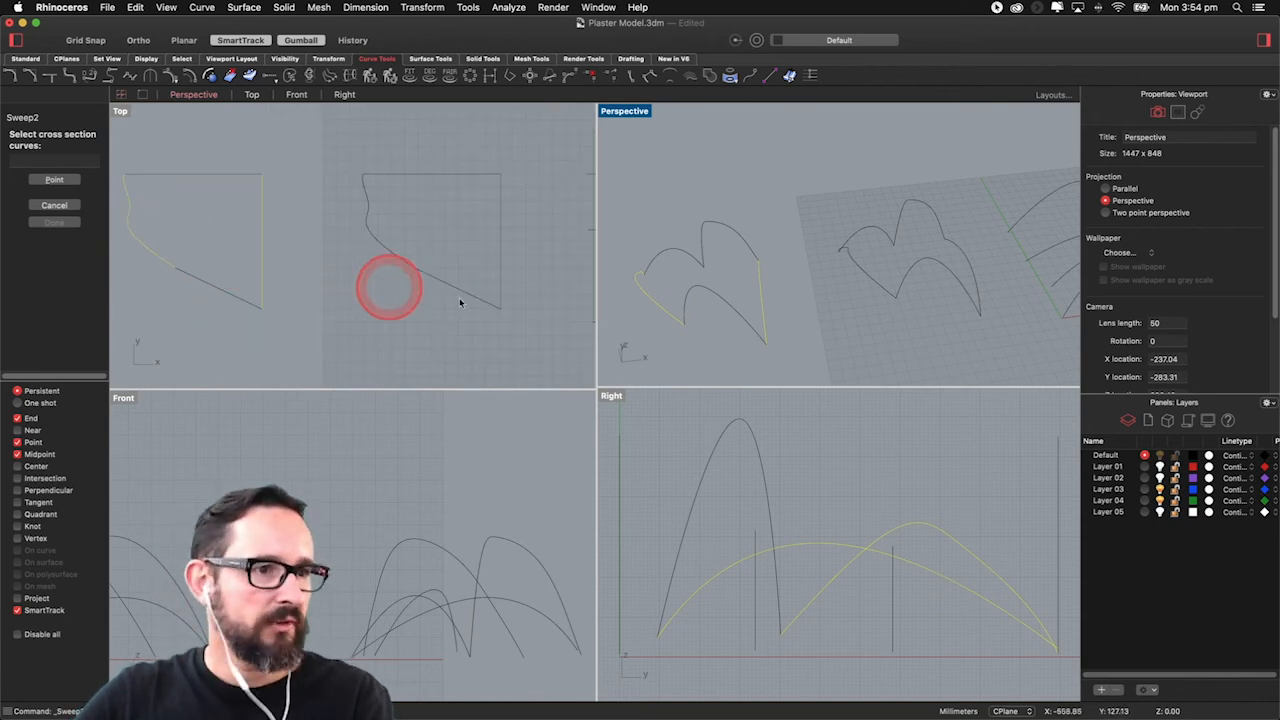
key(Escape)
key(Escape)
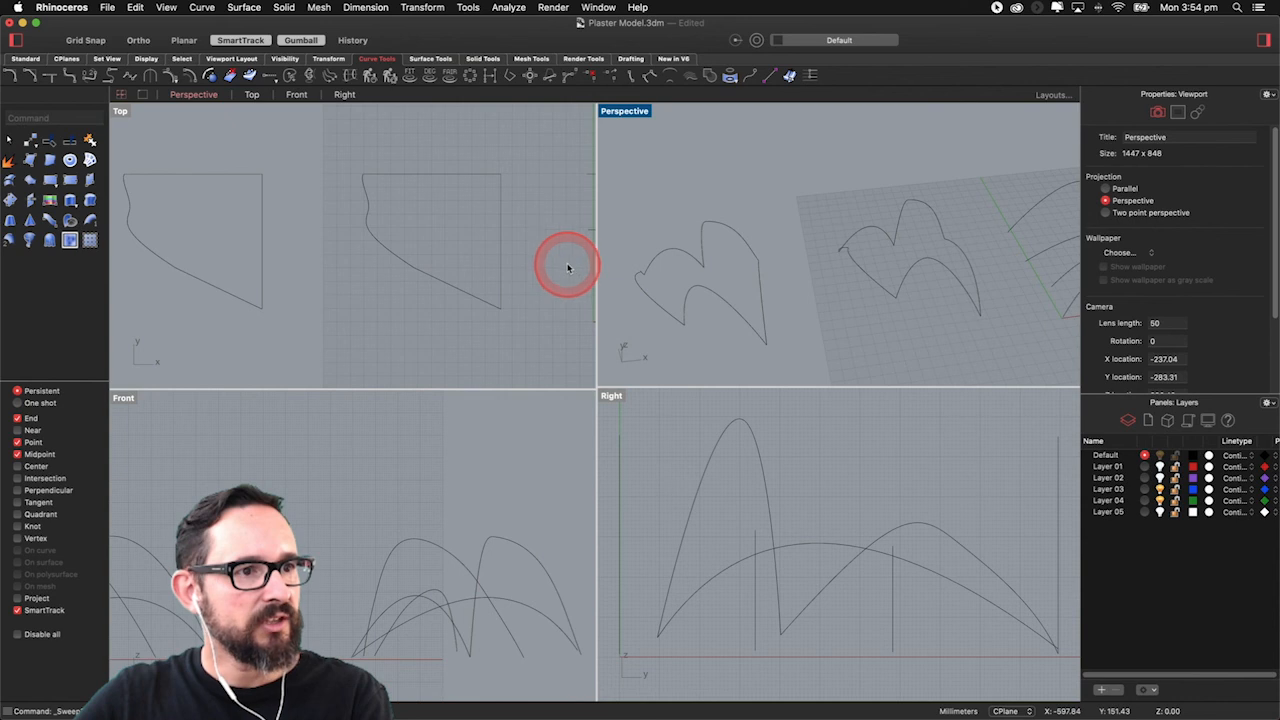
Step: Start a two-rail sweep on the copied loop, with the wavy side and its opposite arch as rails and the other two curves as cross sections
right_click(547, 271)
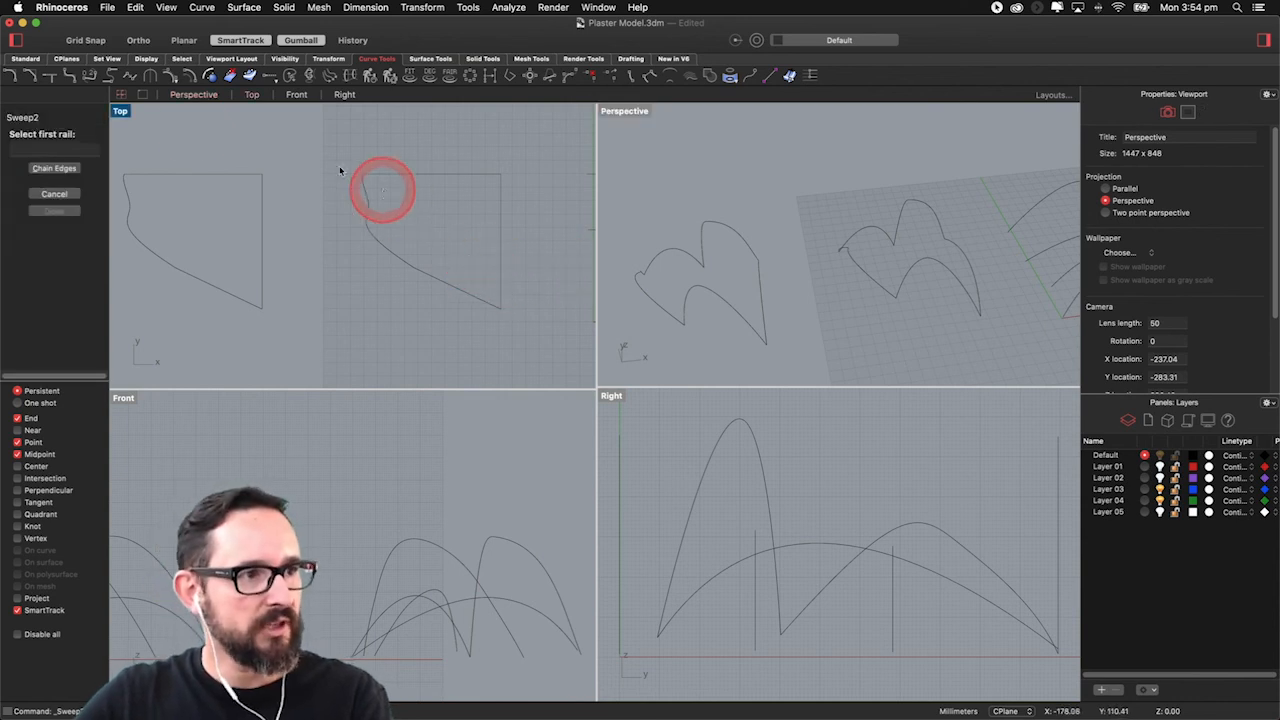
click(643, 291)
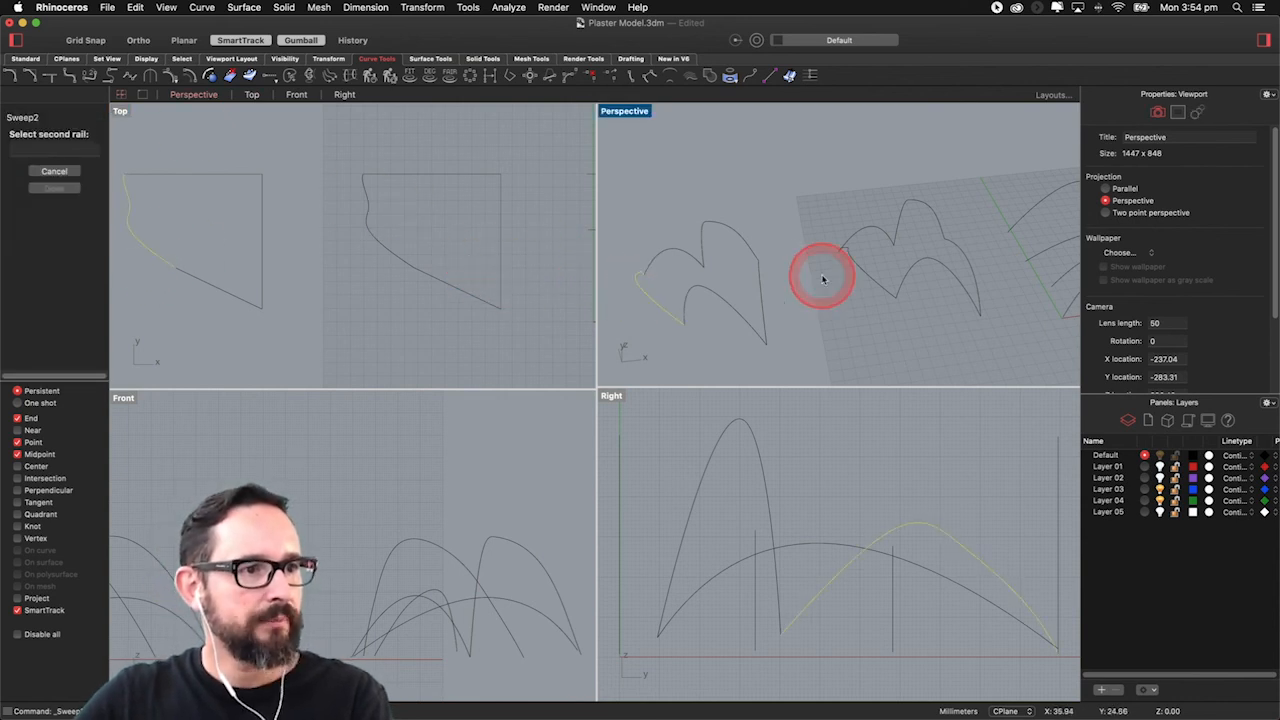
click(760, 281)
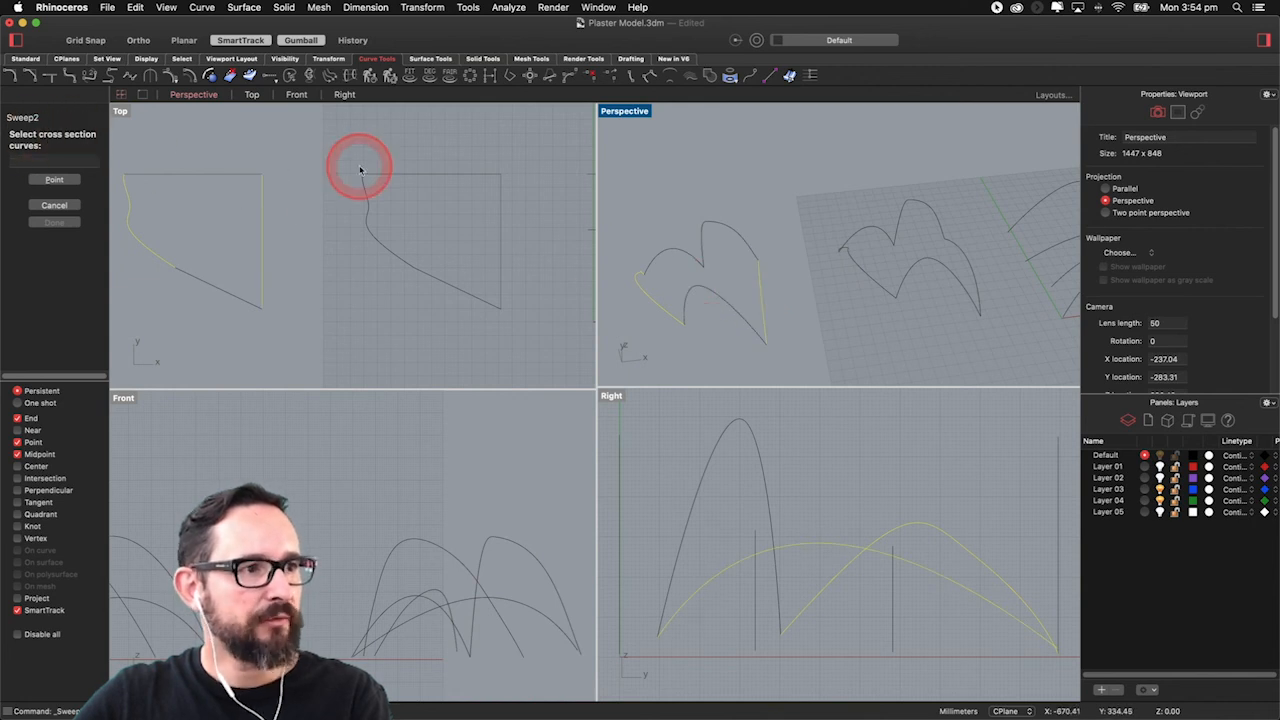
click(224, 179)
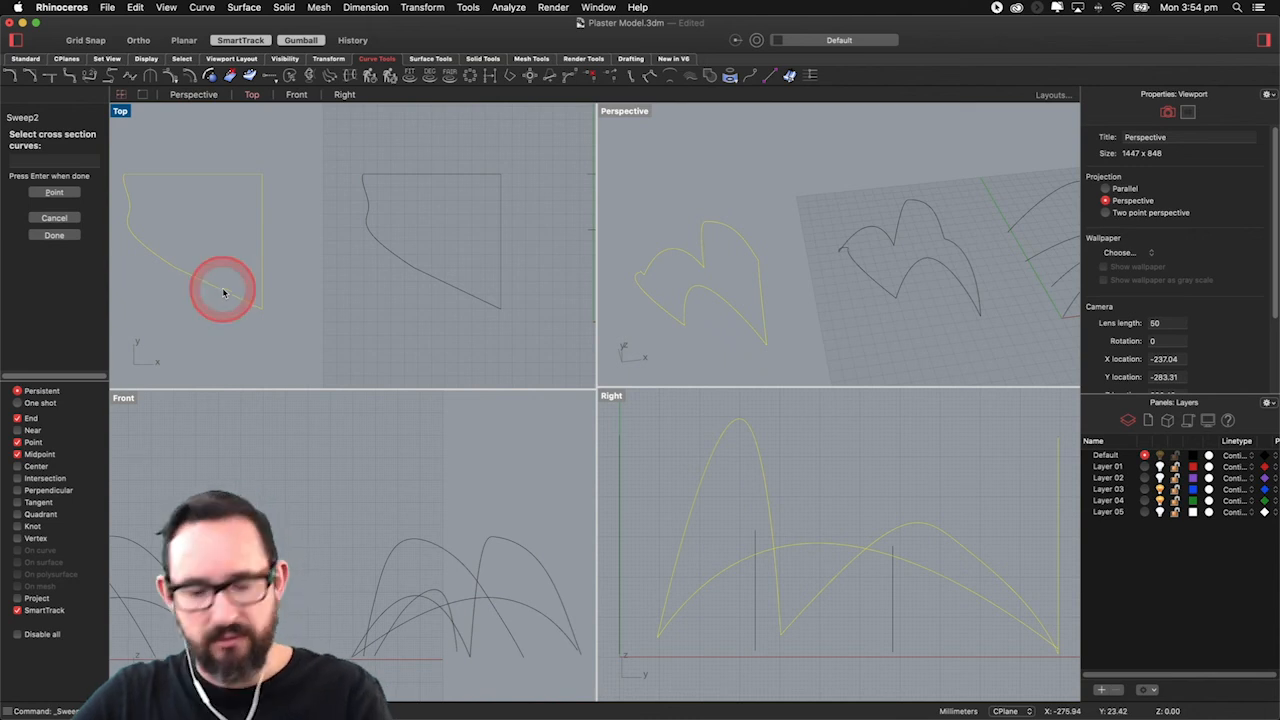
key(Return)
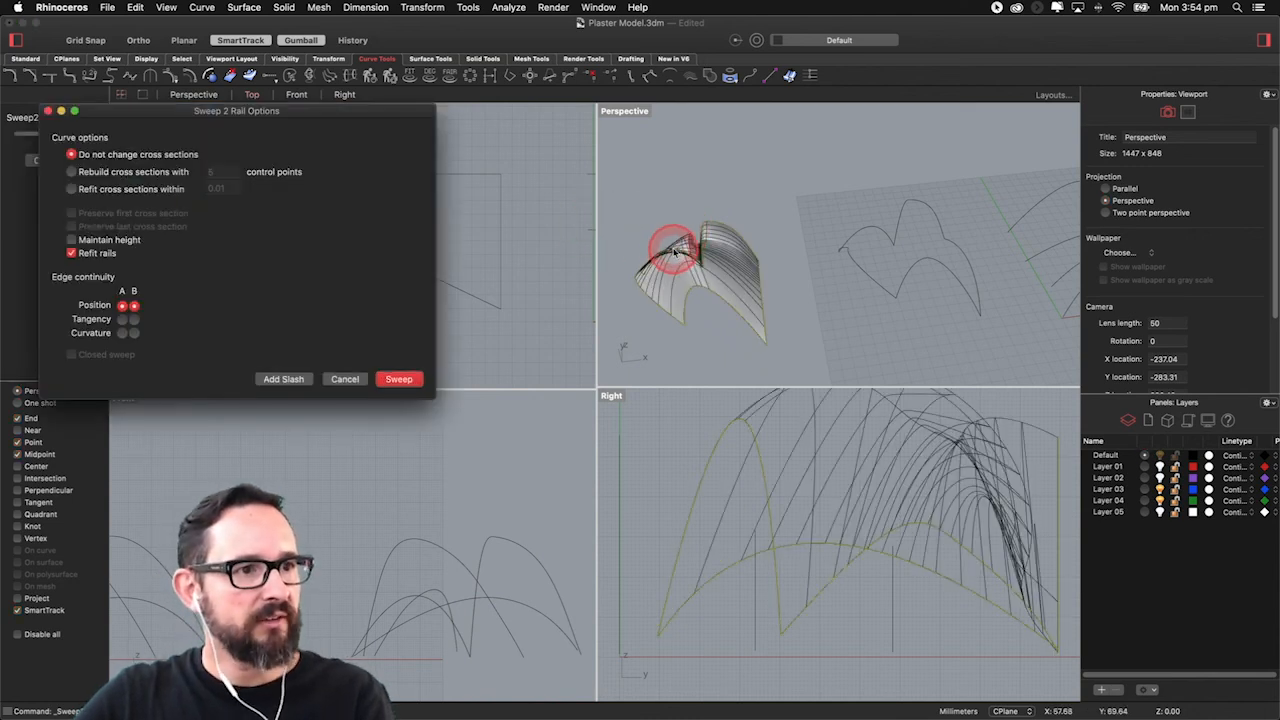
Step: Set the two-rail sweep to rebuild its cross sections with 30 control points
right_drag(729, 270, 729, 366)
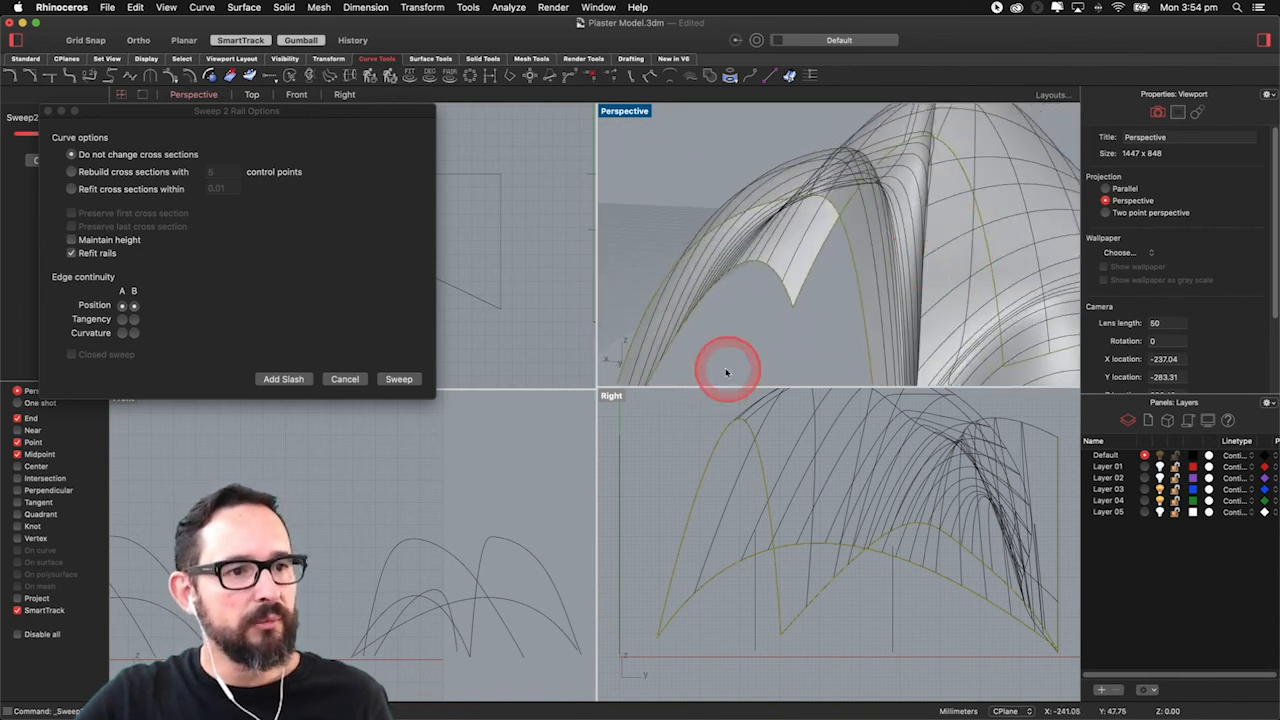
click(98, 175)
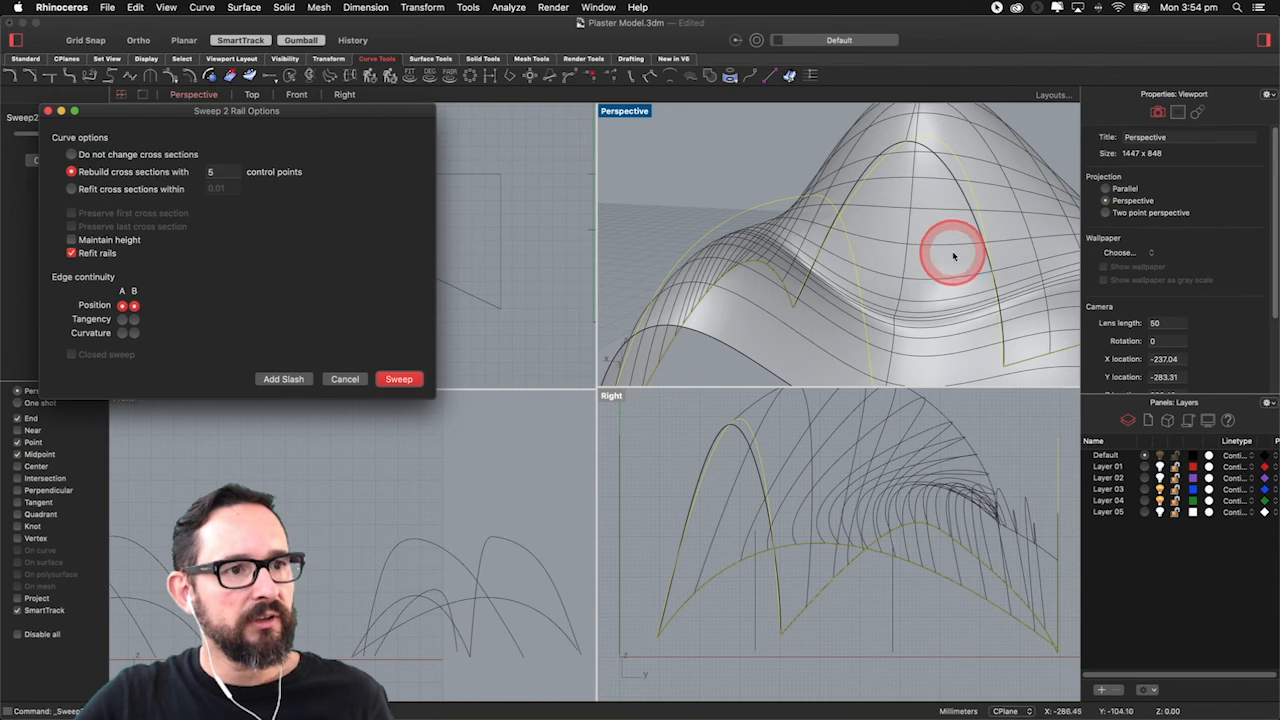
scroll(954, 257, down, 4)
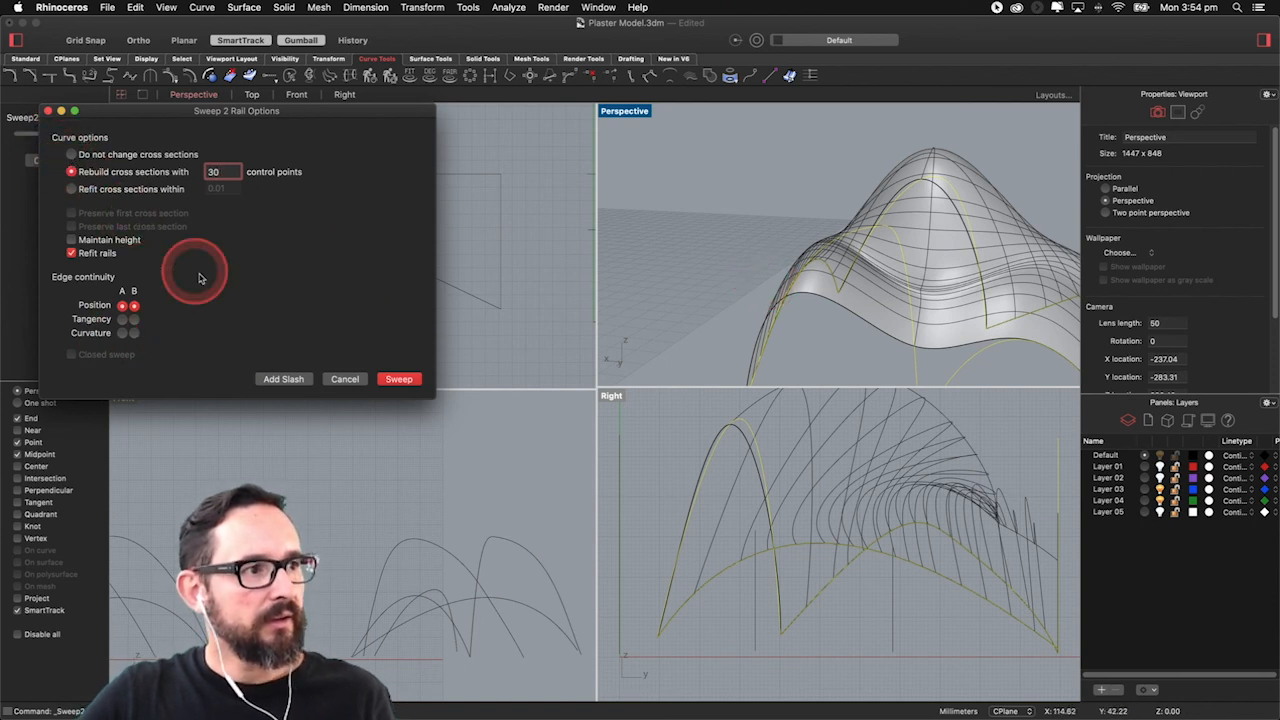
right_drag(699, 277, 343, 212)
Step: Preview the sweep with cross sections refitted within 0.01 and with the cross sections left unchanged
click(106, 186)
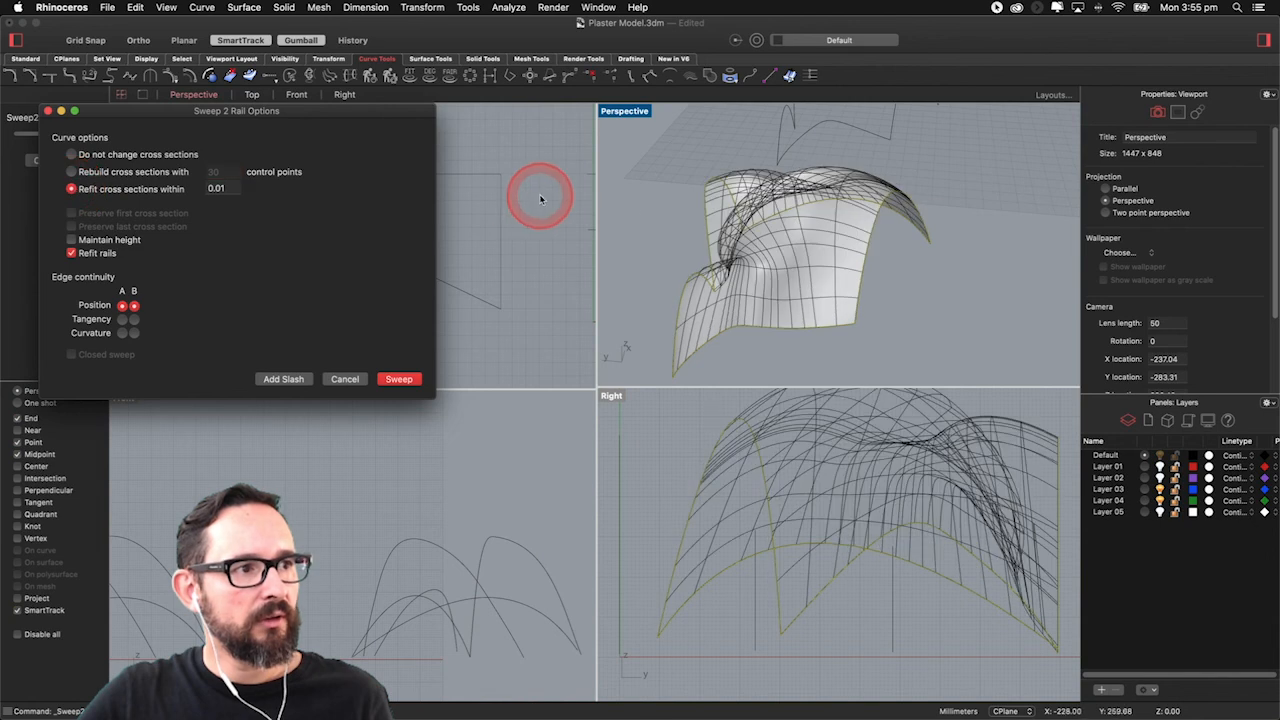
right_drag(777, 242, 812, 252)
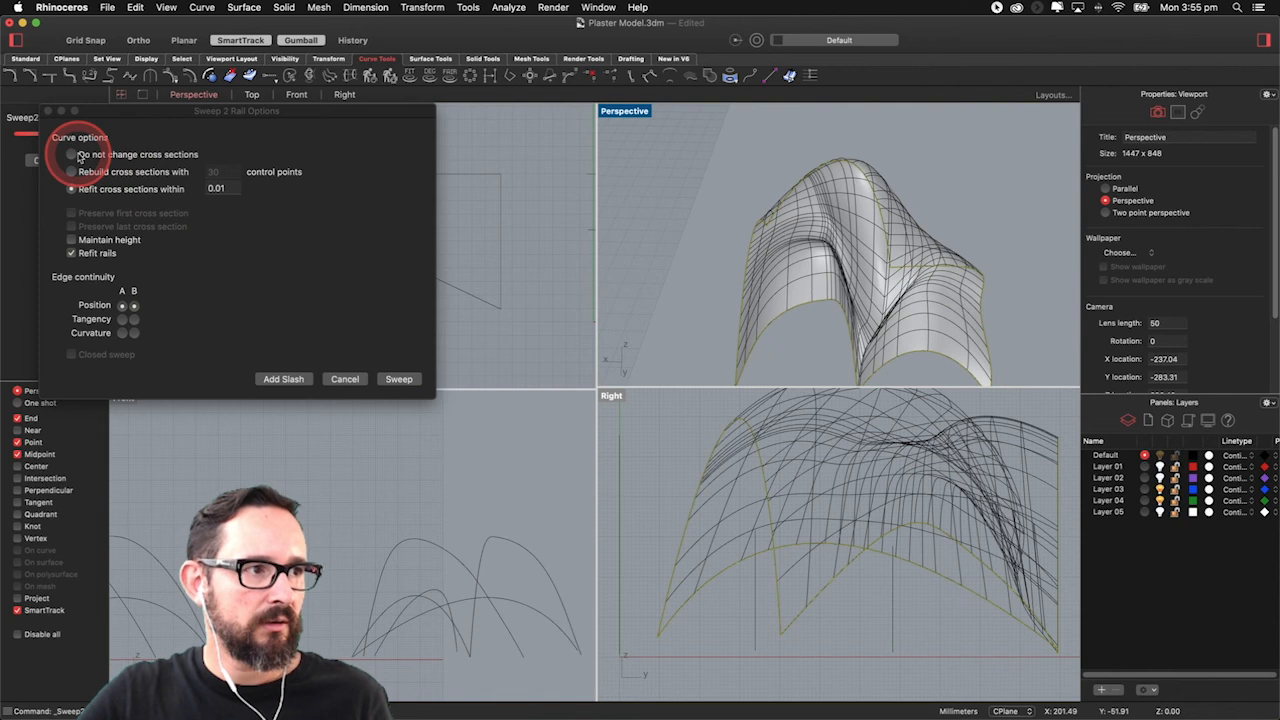
click(77, 155)
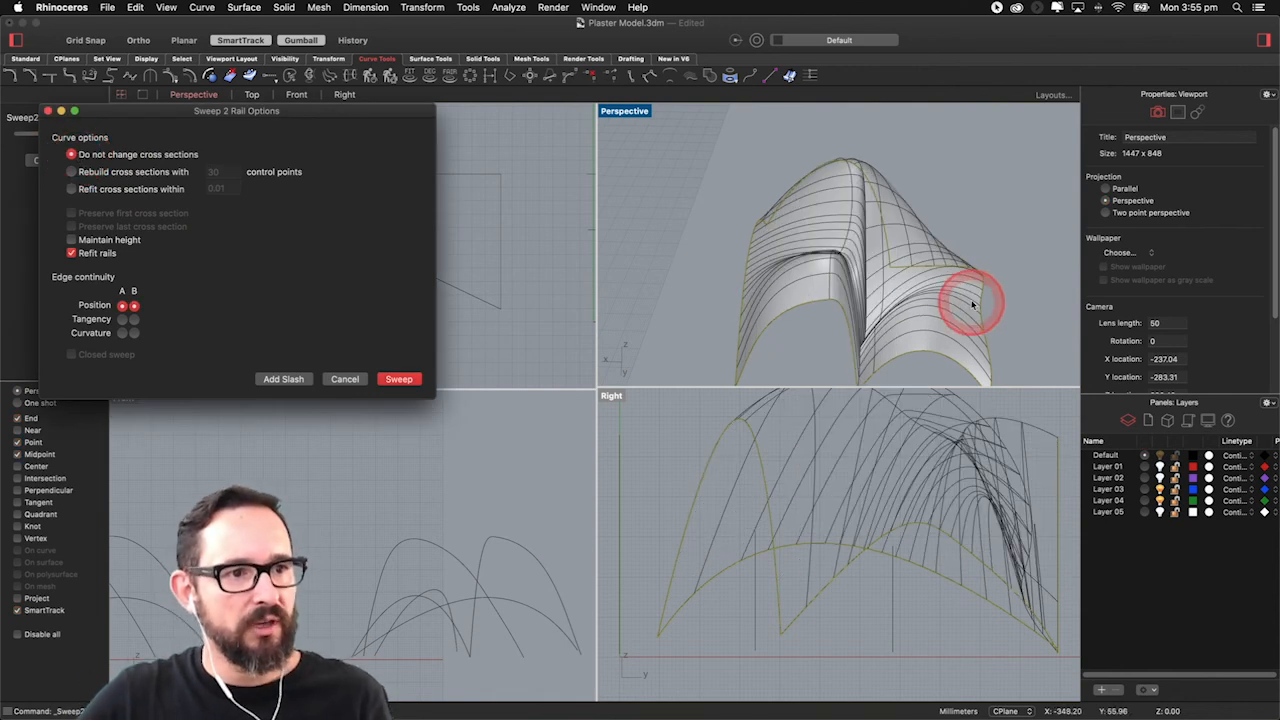
right_drag(908, 297, 911, 296)
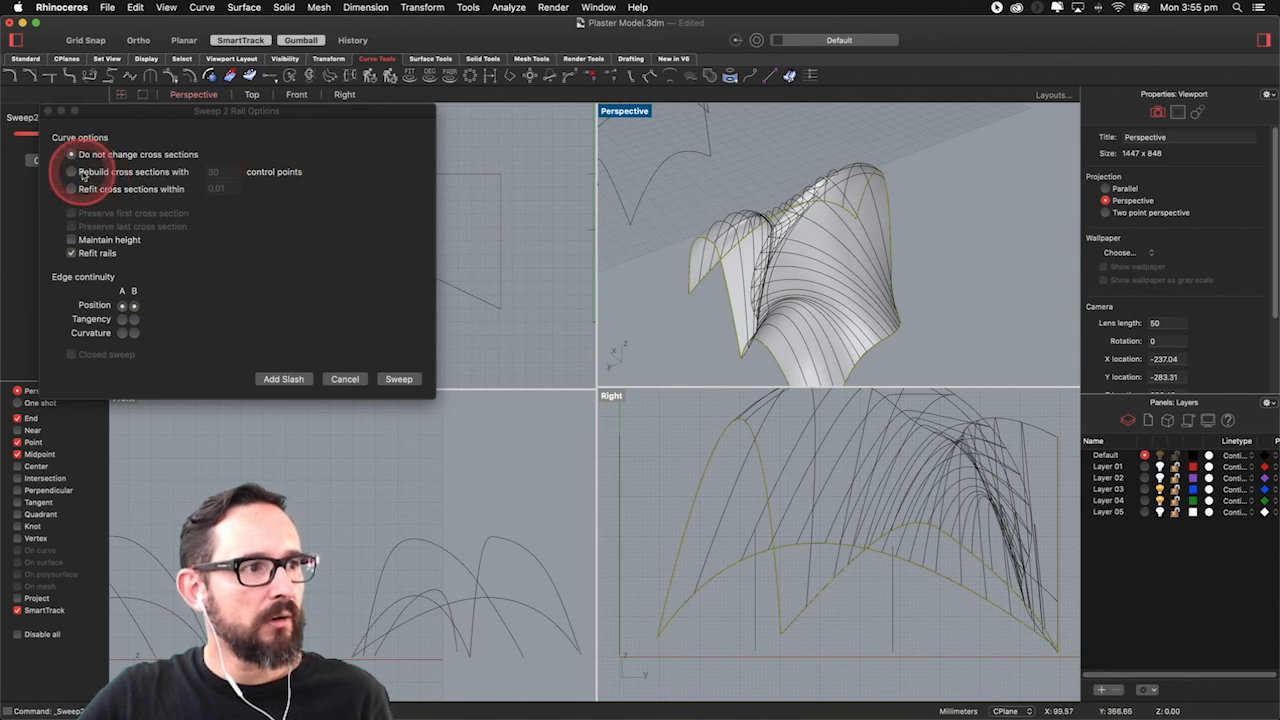
Step: Create the two-rail sweep with cross sections rebuilt to 30 control points, refitted rails and Position edge continuity
click(80, 172)
right_drag(771, 251, 814, 243)
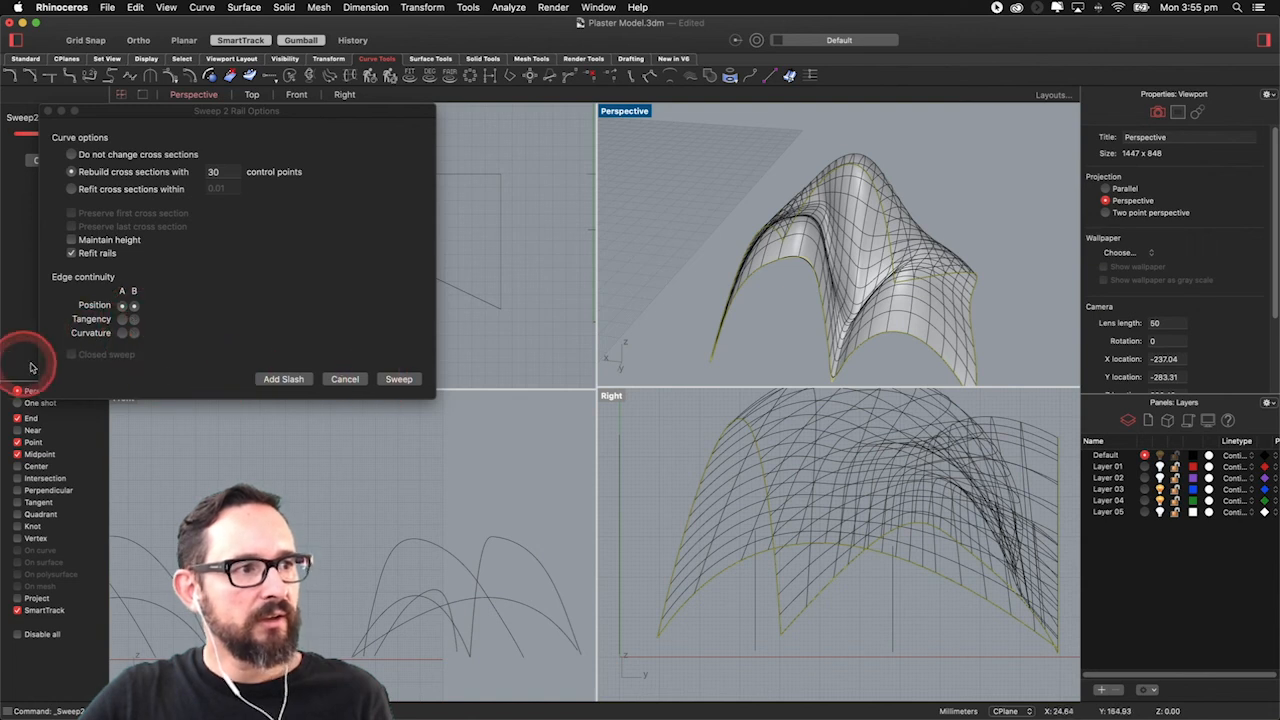
click(399, 379)
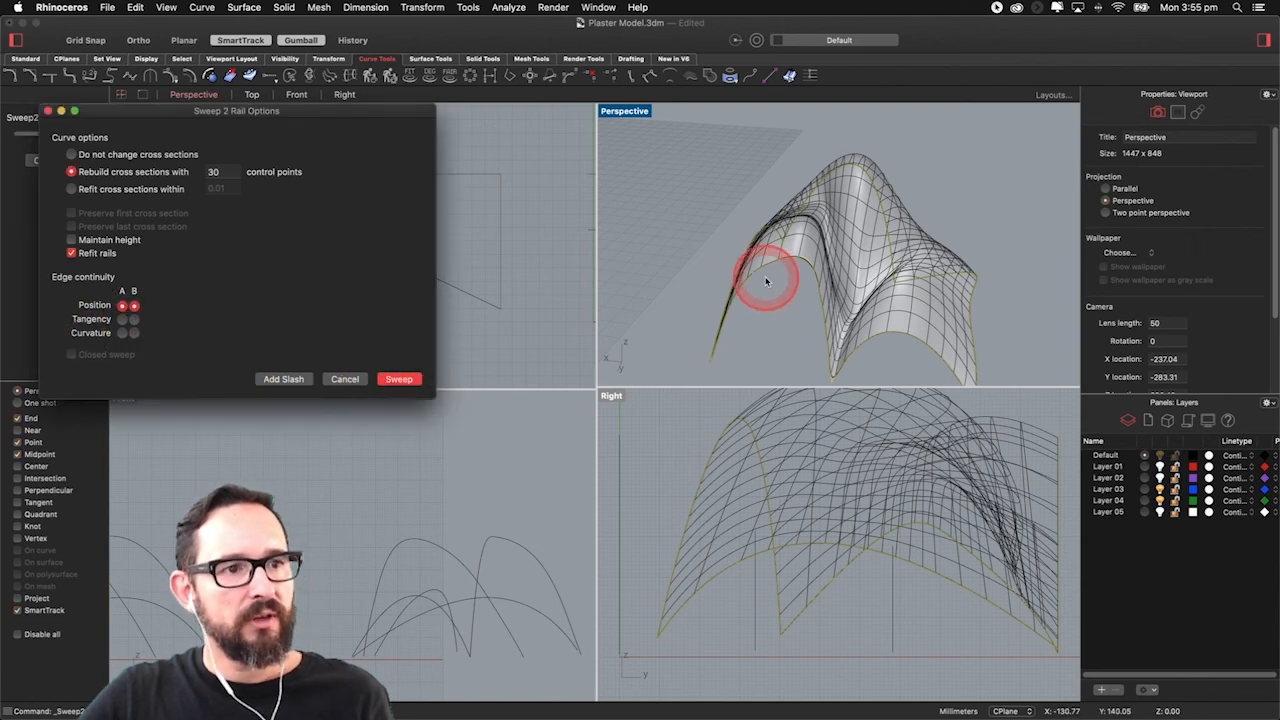
click(880, 176)
Step: Turn on Layer 01 and compare the new swept surface with the network surface beside it
right_drag(943, 180, 1057, 343)
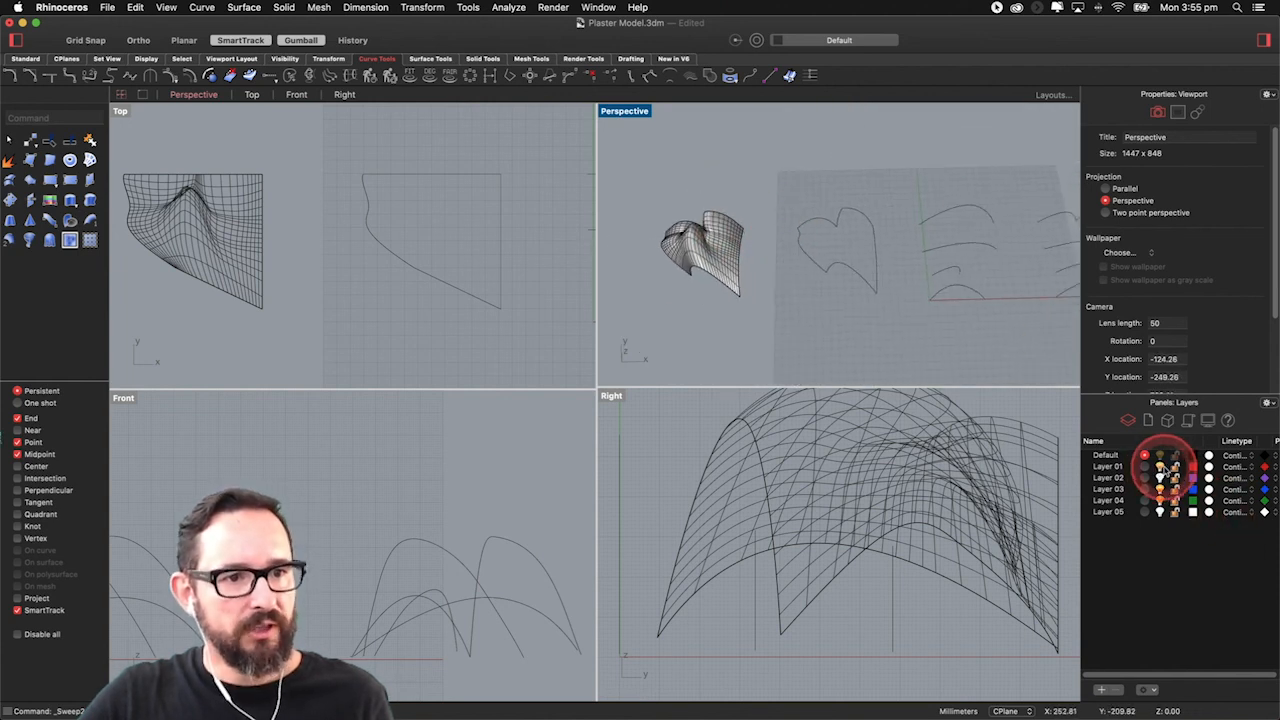
click(1160, 466)
right_drag(903, 286, 677, 256)
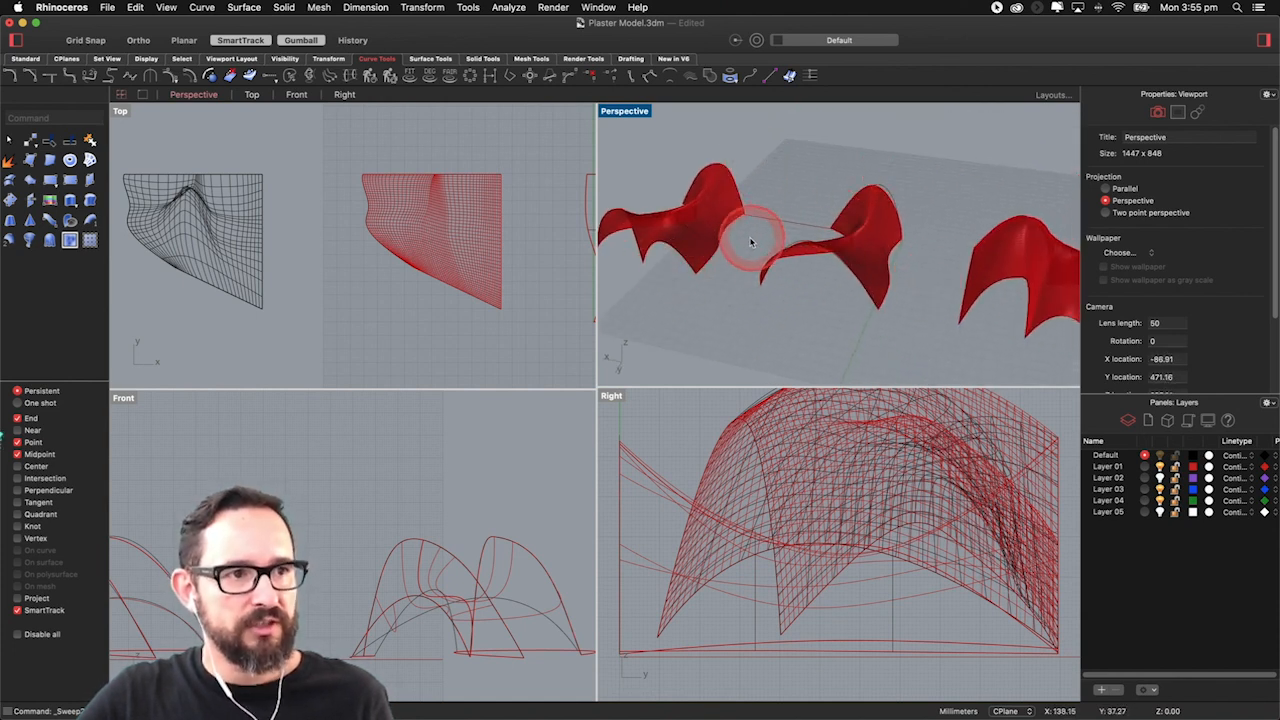
right_drag(832, 271, 624, 216)
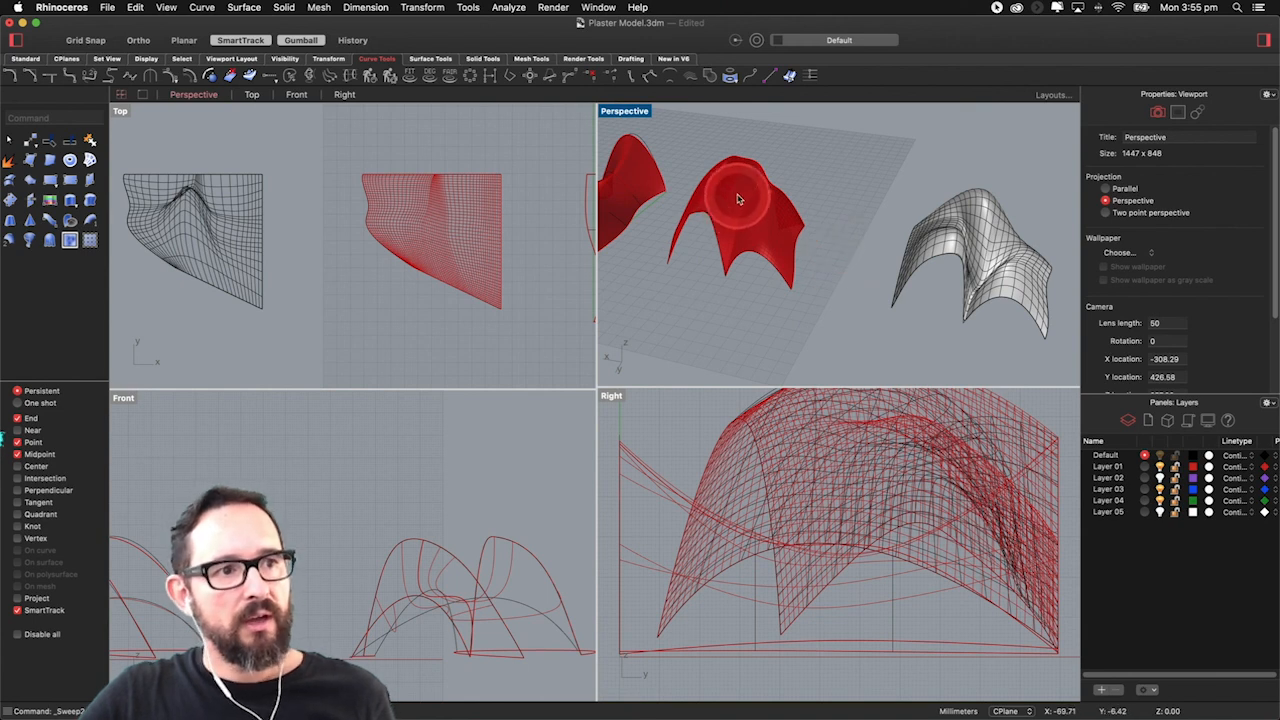
right_drag(478, 297, 549, 303)
right_drag(188, 206, 342, 218)
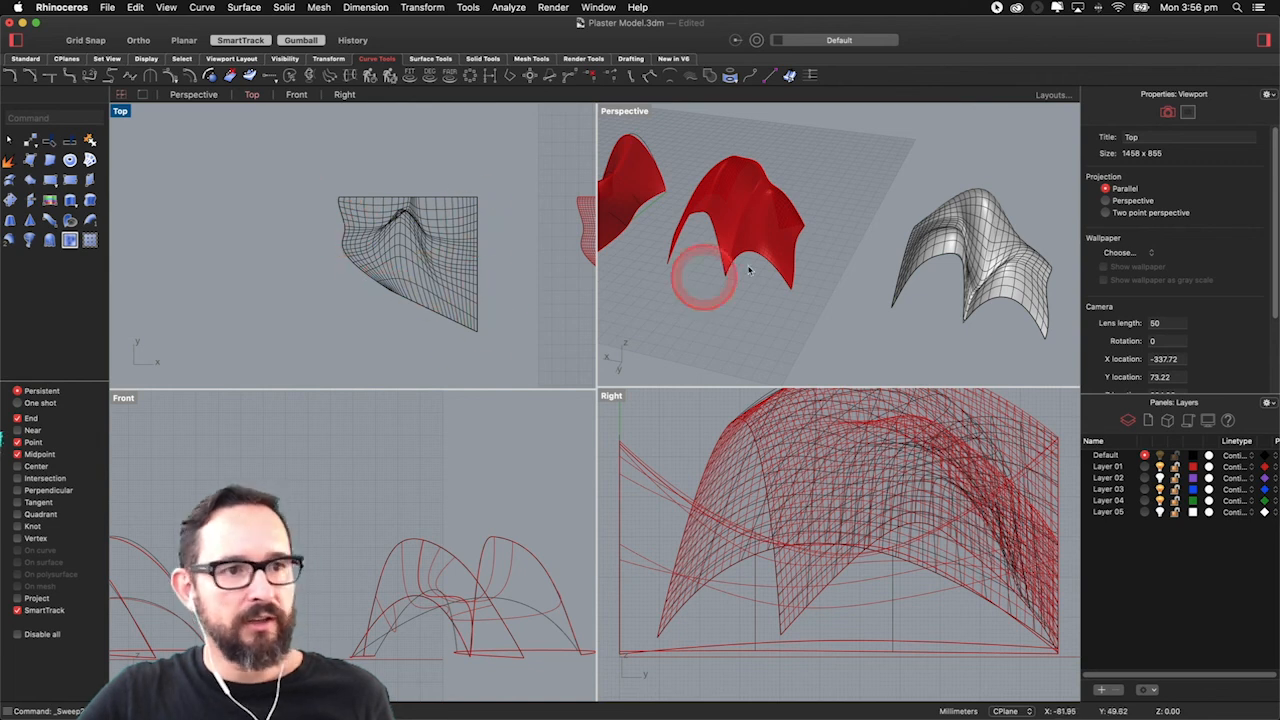
Step: Maximize the Perspective viewport and view all the surface variations side by side
mouse_move(794, 257)
right_down()
mouse_move(771, 271)
mouse_move(714, 246)
mouse_move(808, 270)
right_up()
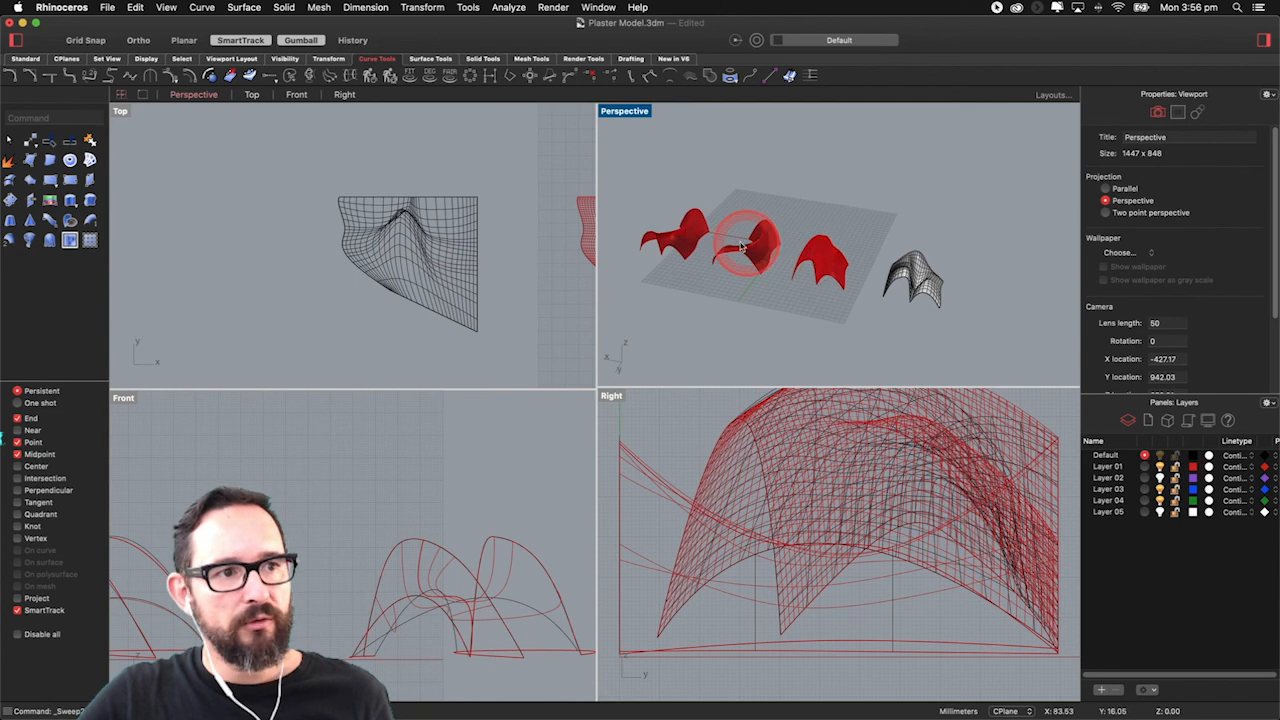
scroll(741, 246, up, 3)
double_click(631, 112)
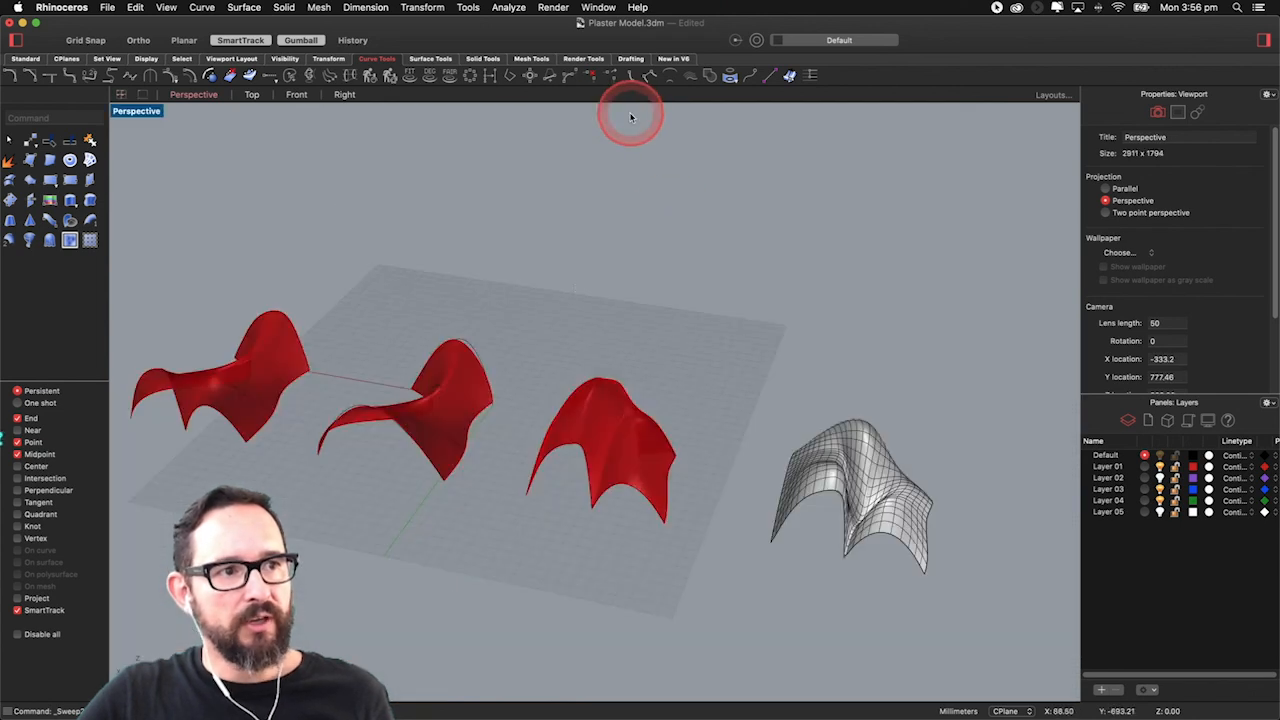
right_drag(534, 399, 518, 420)
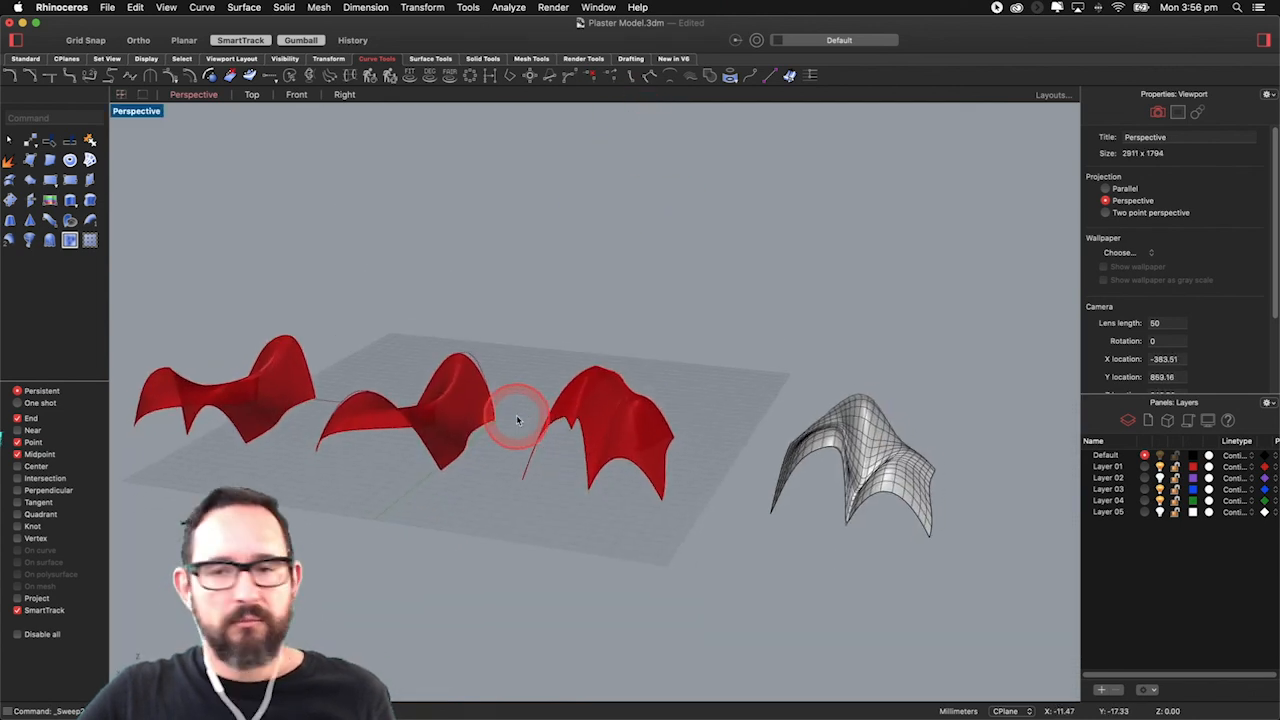